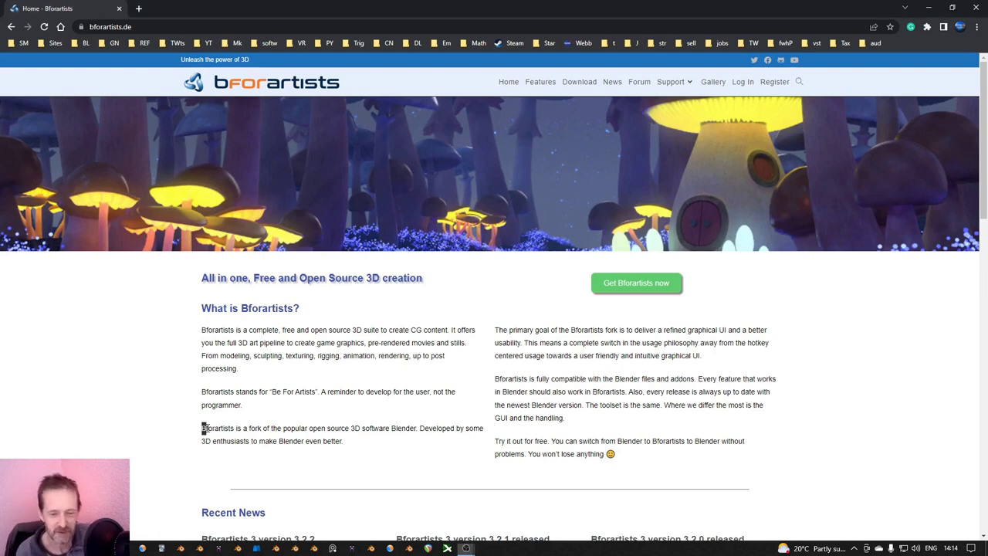
Step: Read the introduction to Bforartists on the website's home page and open its download page
drag(203, 428, 402, 430)
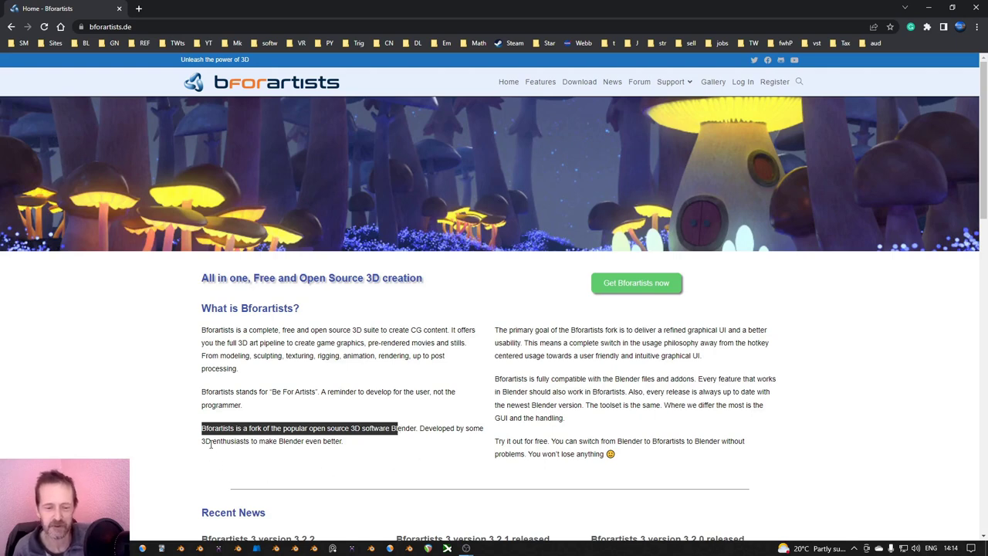
drag(211, 442, 347, 444)
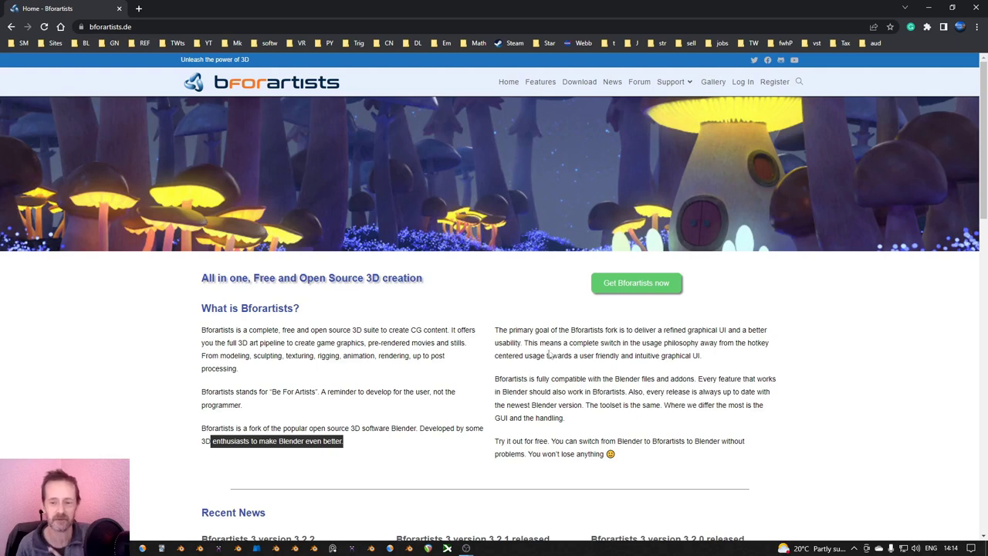
click(530, 334)
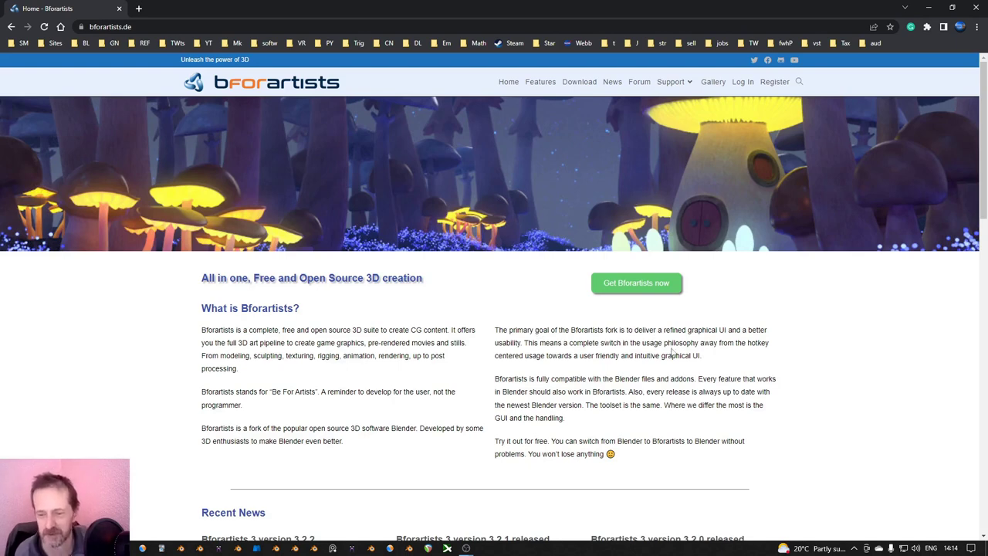
drag(664, 330, 733, 329)
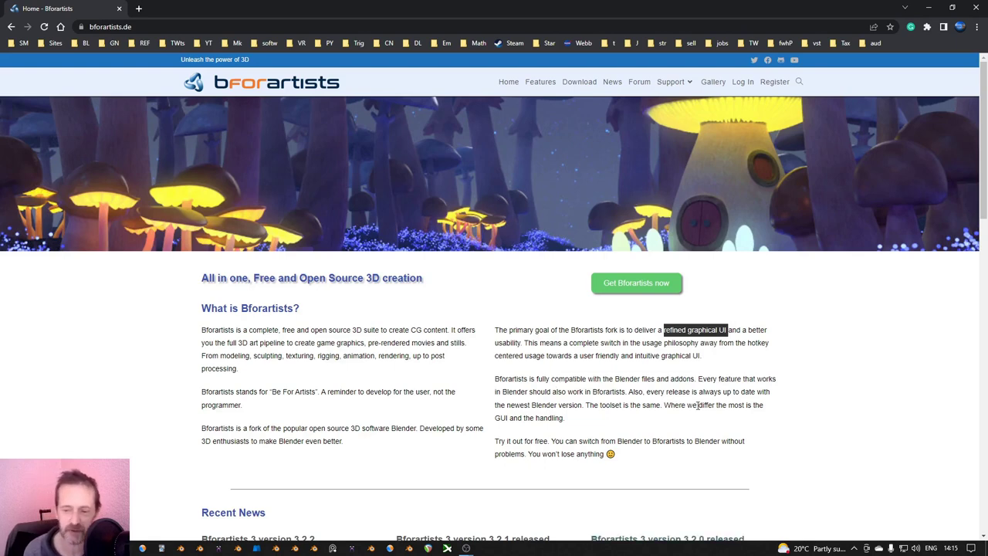
drag(698, 405, 730, 406)
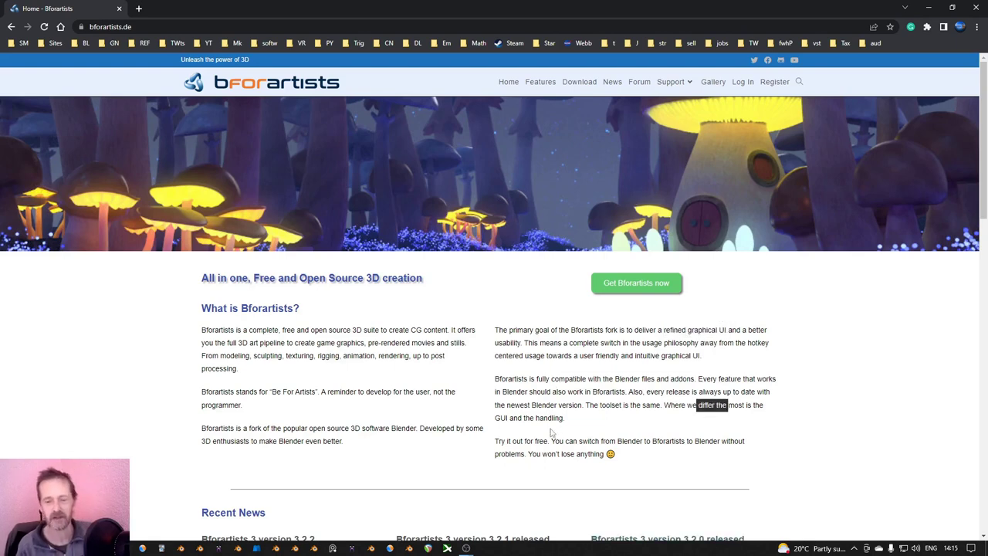
click(647, 284)
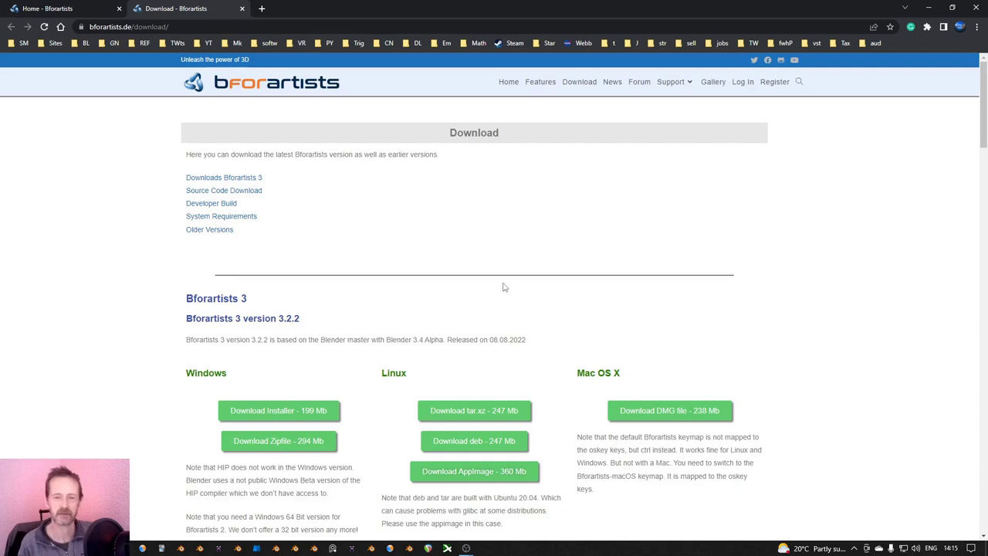
scroll(132, 383, down, 1)
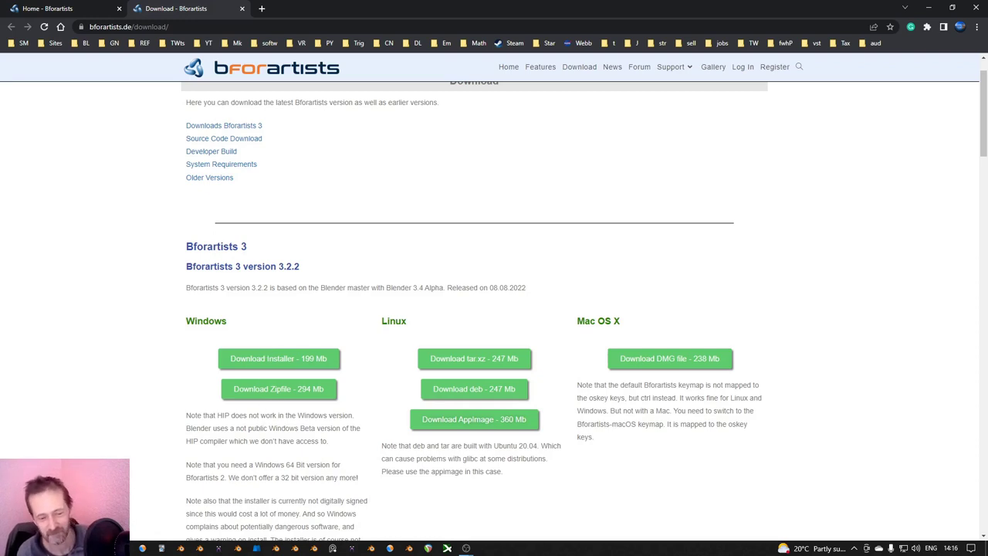
Step: Switch to File Explorer, open the Bforartists-3.2.2-Windows folder inside BlenderVersions and launch bforartists.exe
click(180, 548)
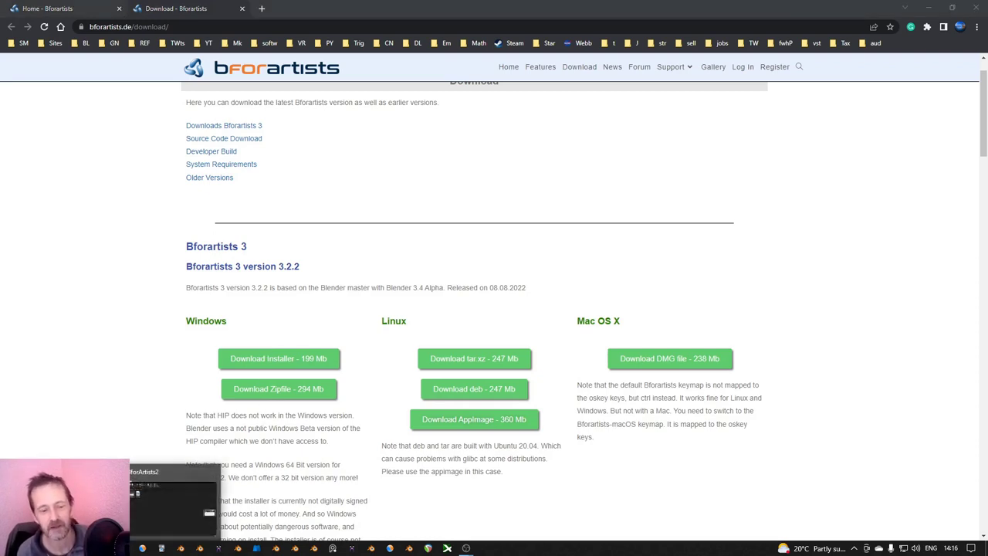
click(174, 497)
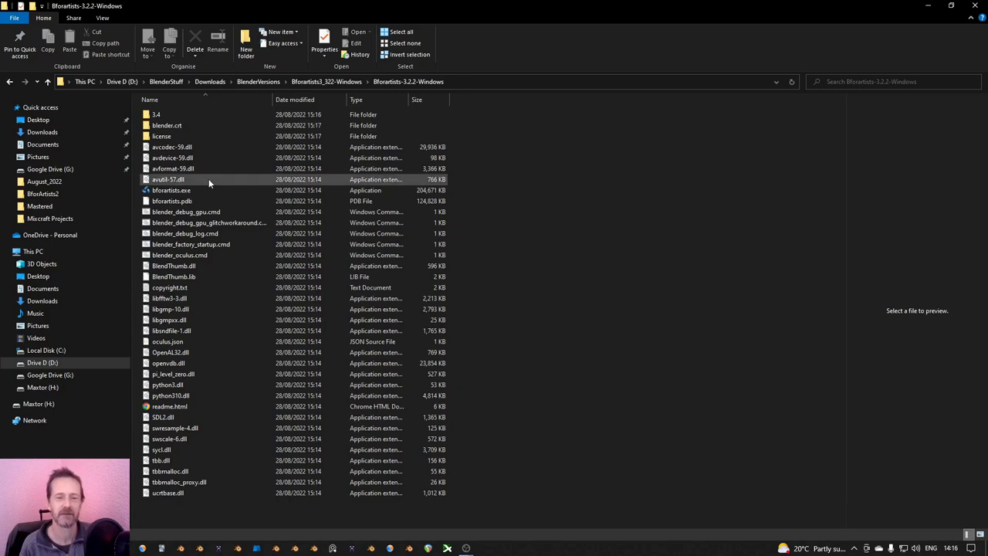
click(269, 81)
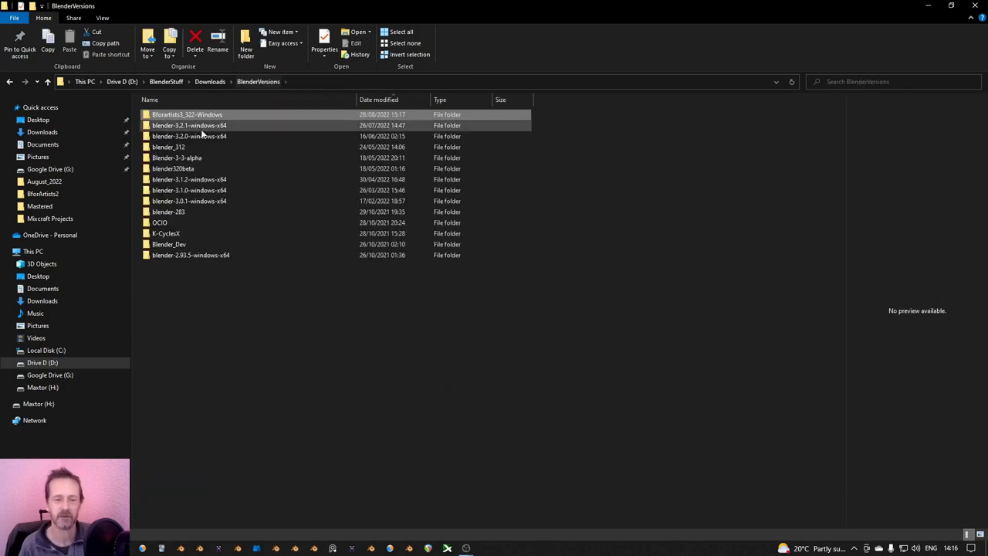
double_click(215, 116)
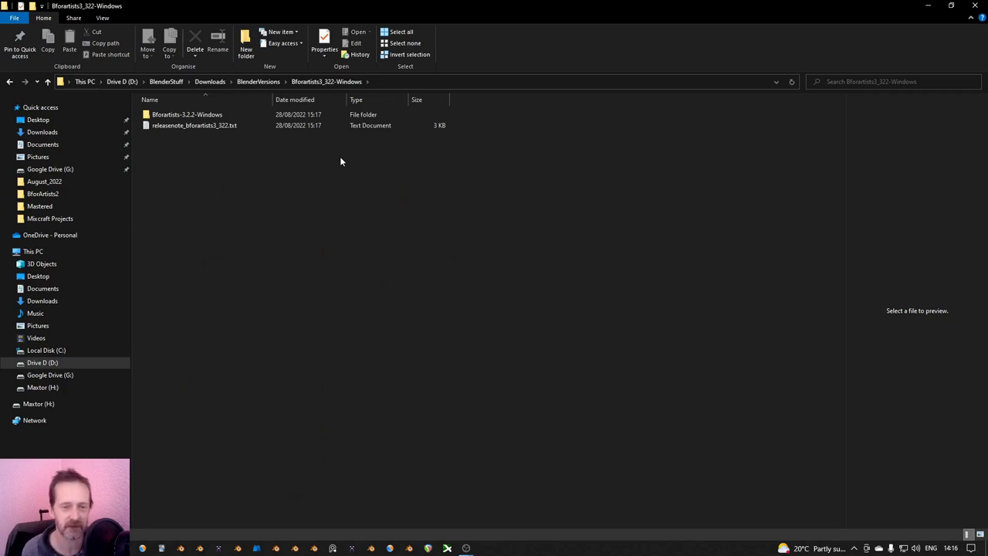
double_click(240, 115)
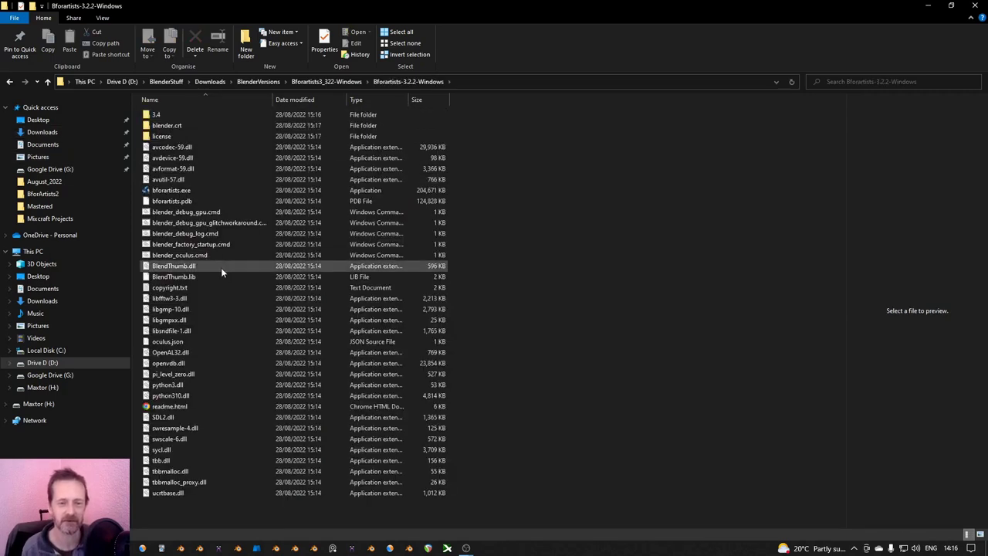
click(176, 195)
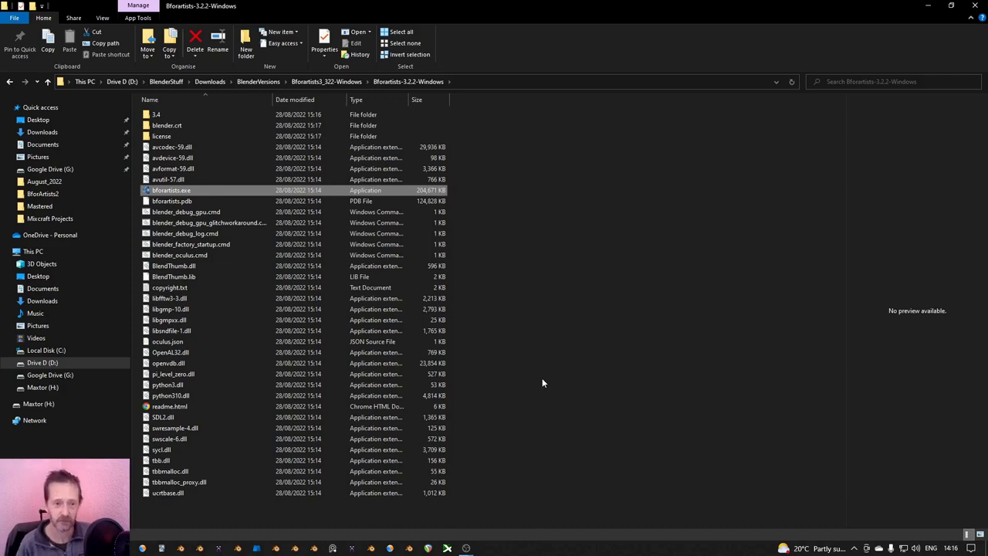
key(Return)
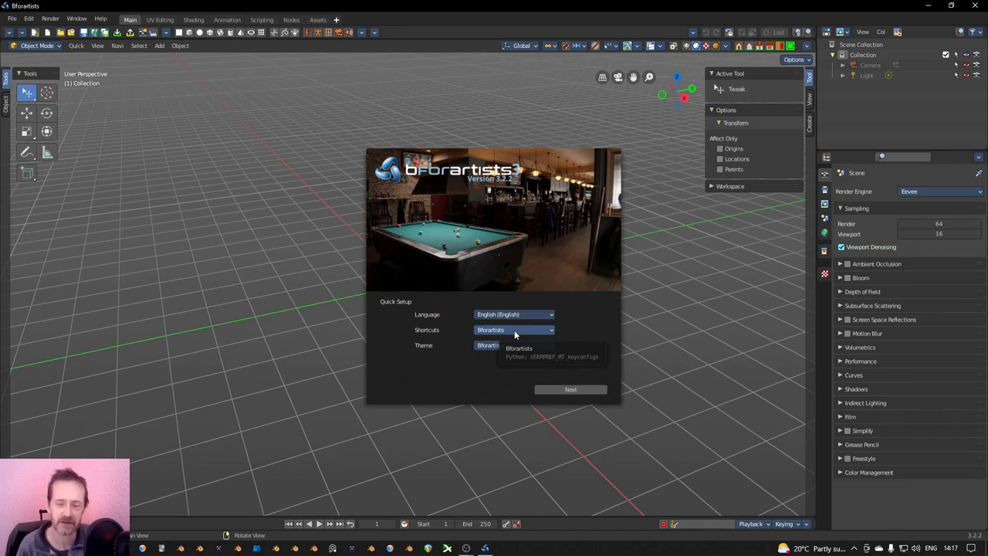
Step: Try the Blender Light theme in the Quick Setup
click(514, 330)
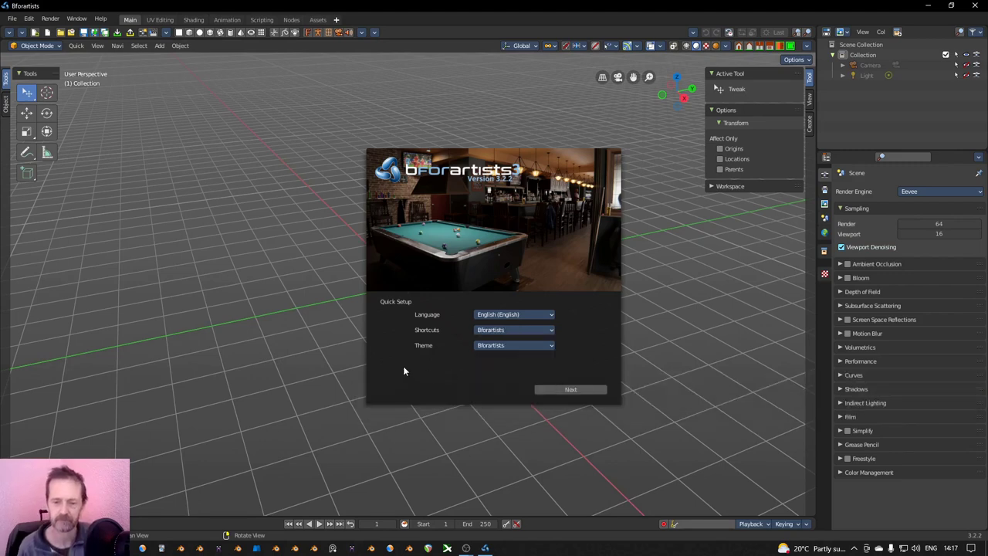
click(482, 347)
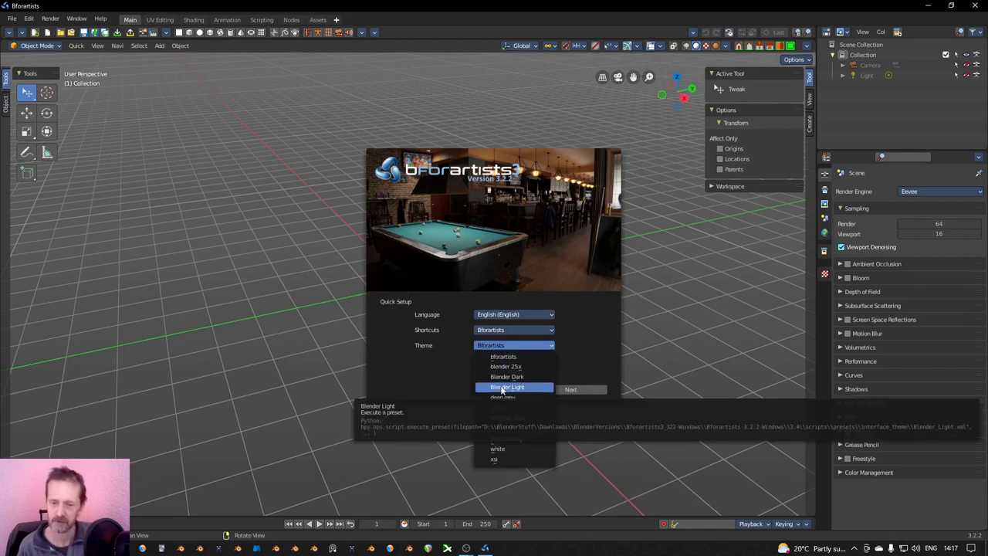
click(494, 387)
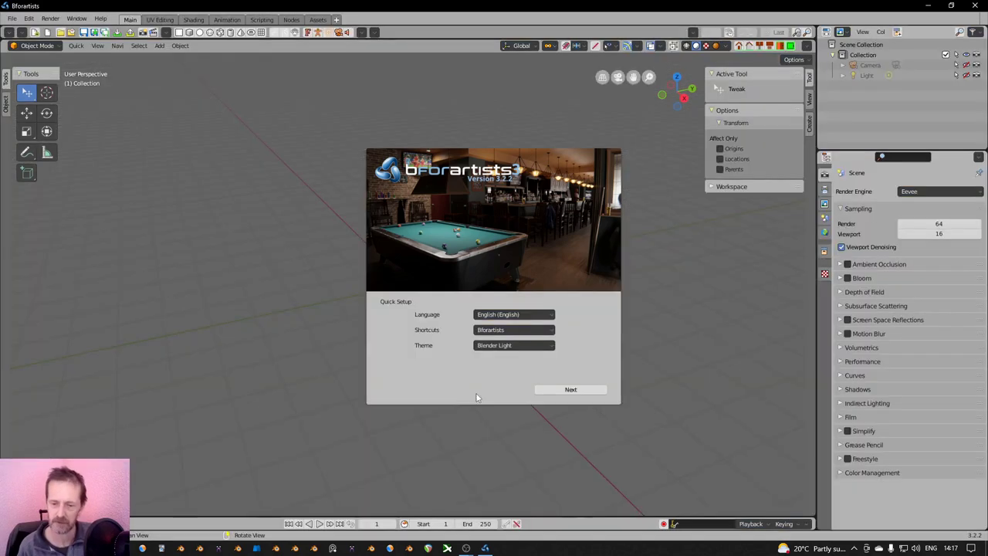
Step: Set the Quick Setup theme to bforartists, save the setup and close the splash screen
click(486, 347)
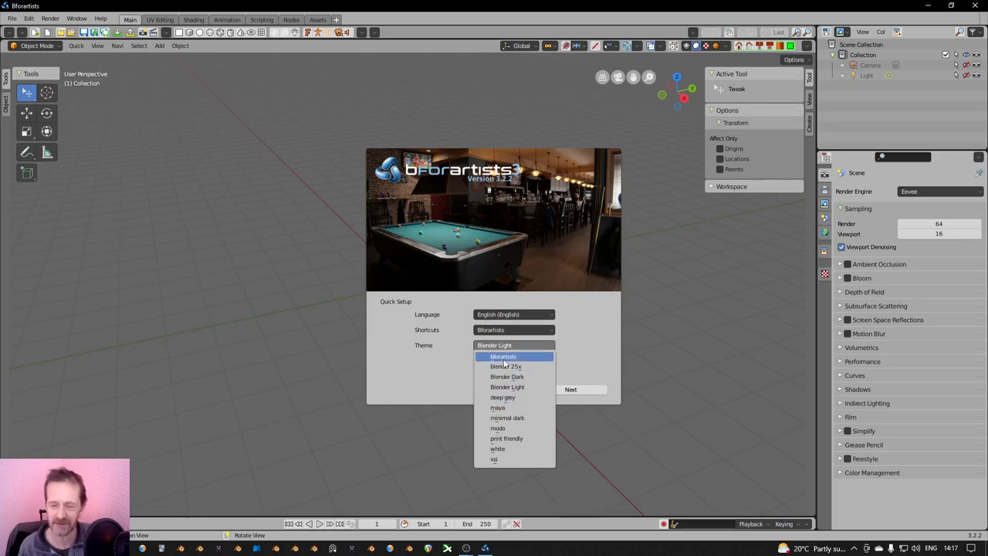
click(504, 357)
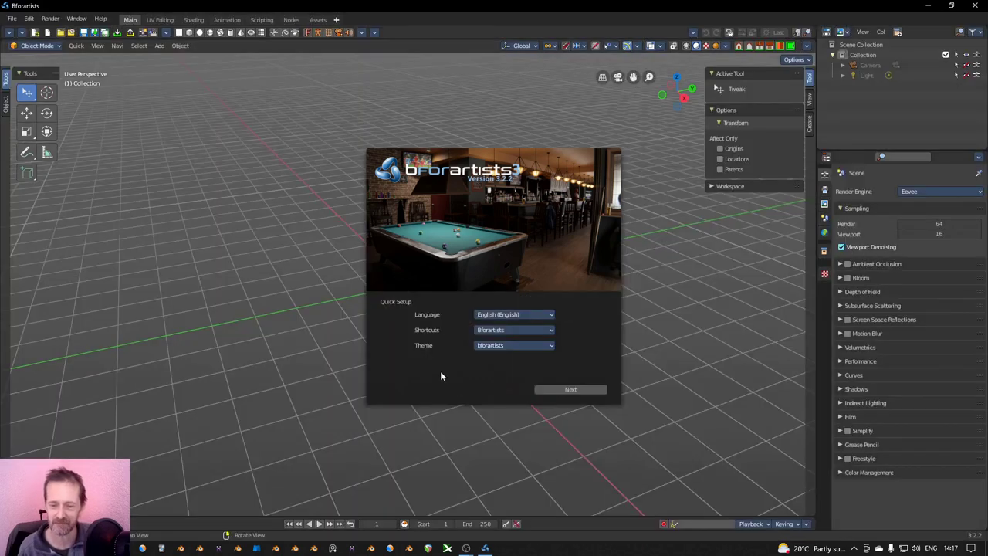
click(575, 389)
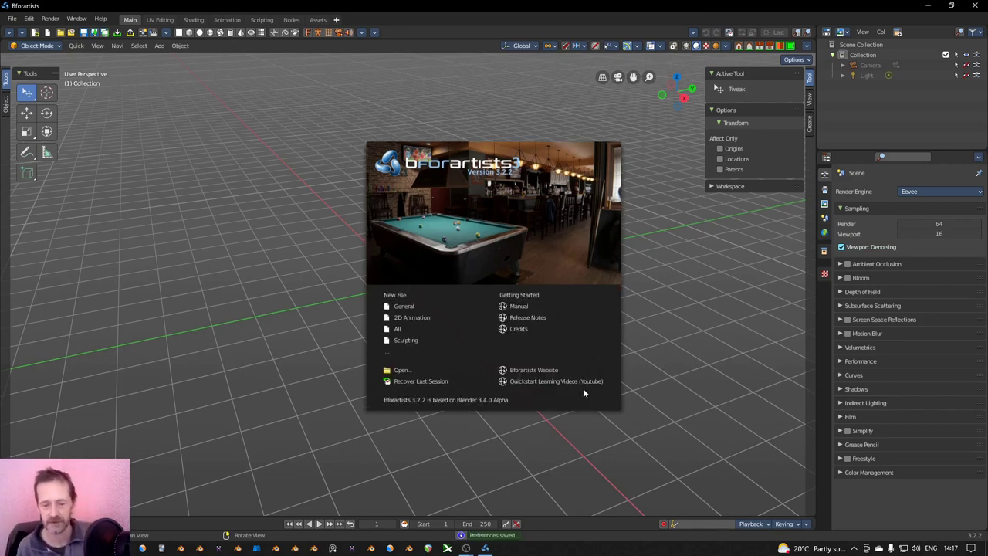
click(686, 294)
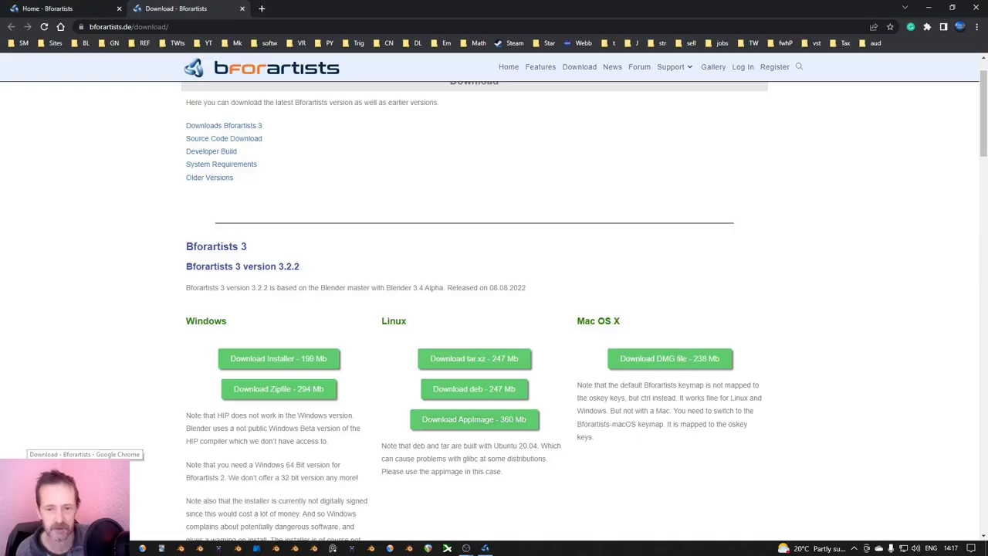
Step: Switch to Chrome and open the Bforartists Reference Manual page from the website's support links
click(142, 548)
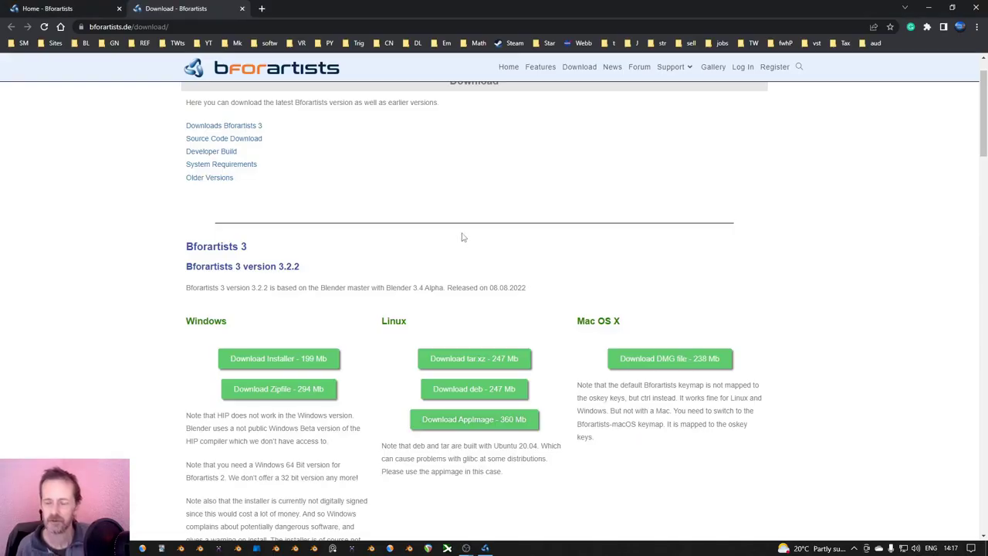
mouse_move(674, 68)
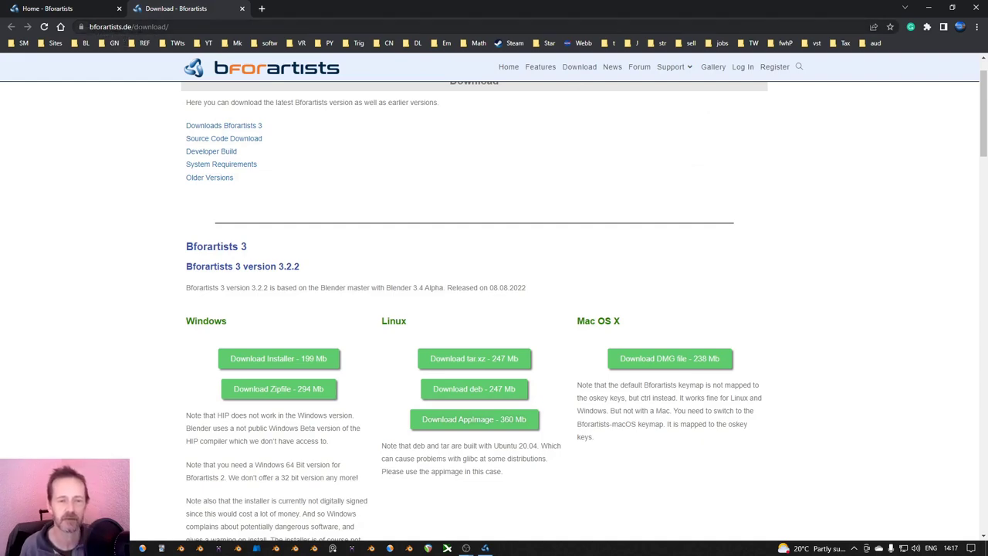
click(262, 68)
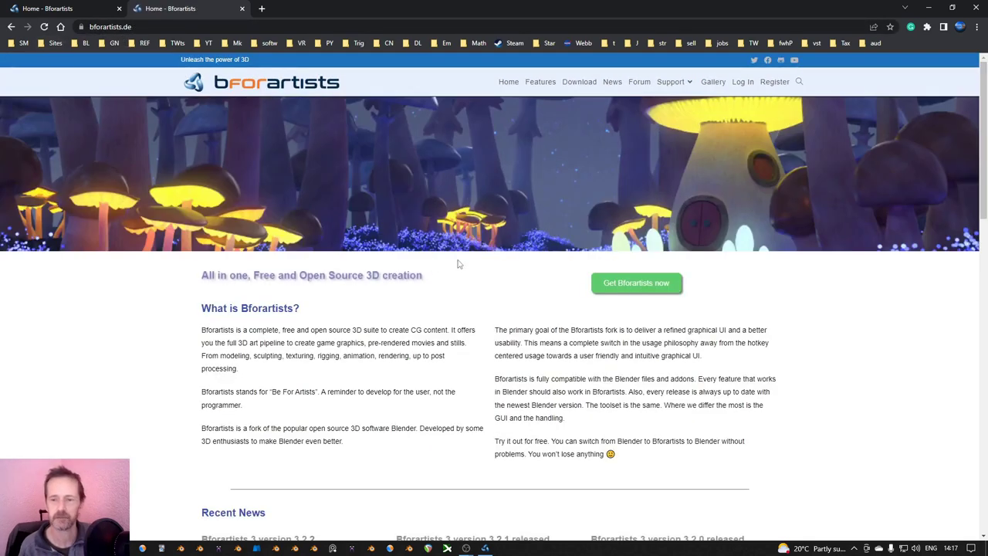
mouse_move(671, 82)
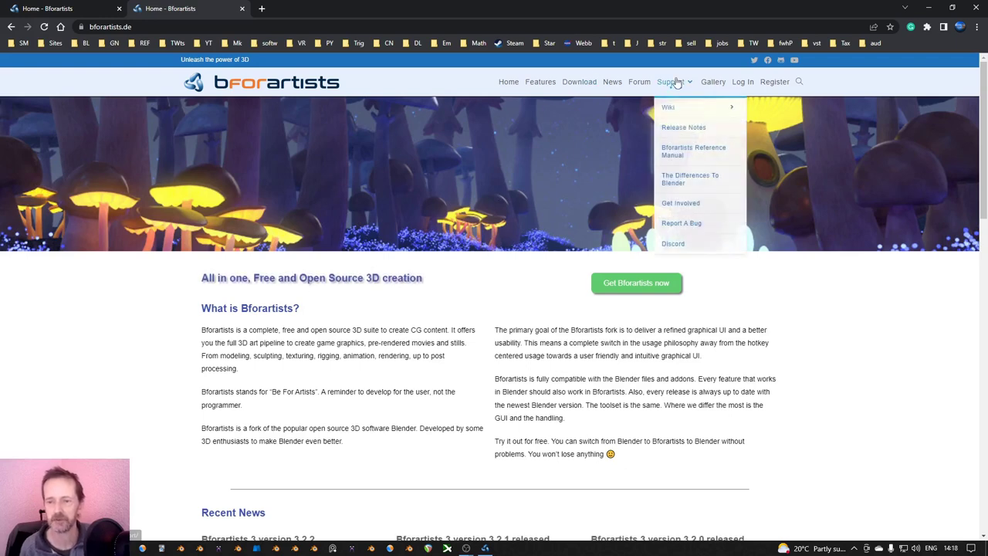
click(691, 155)
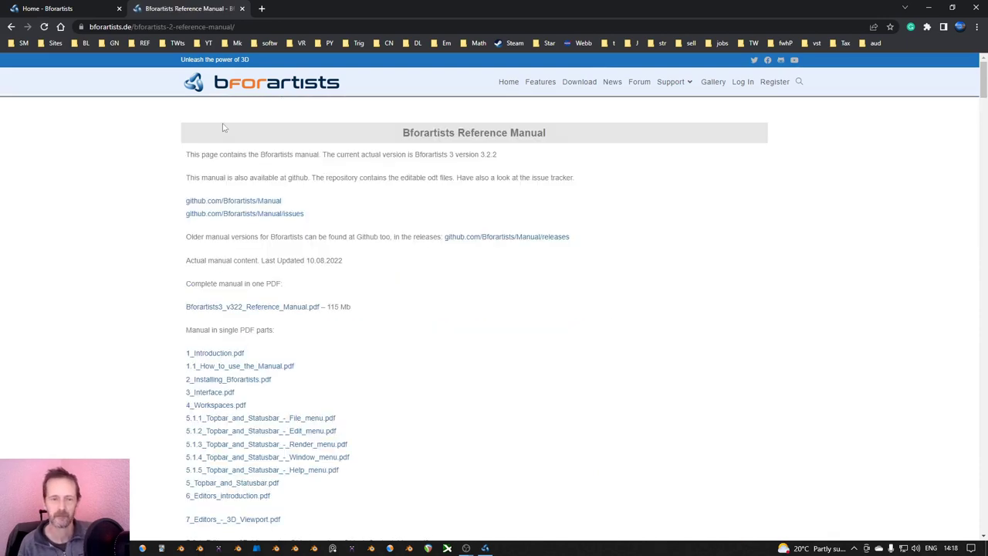
Step: Open 41_Important_Hotkeys.pdf from the end of the manual's file list and look through its hotkey tables
scroll(575, 275, down, 5)
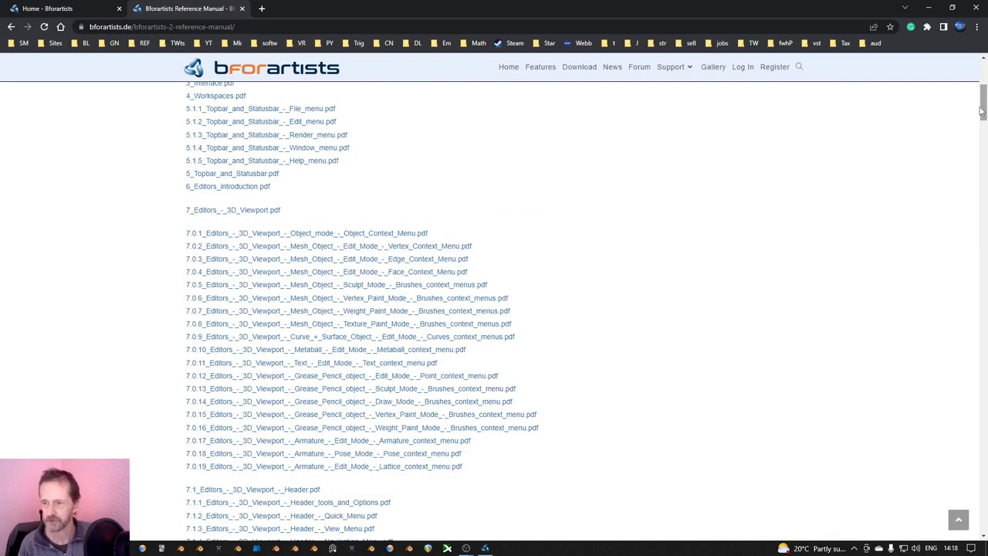
drag(982, 112, 963, 522)
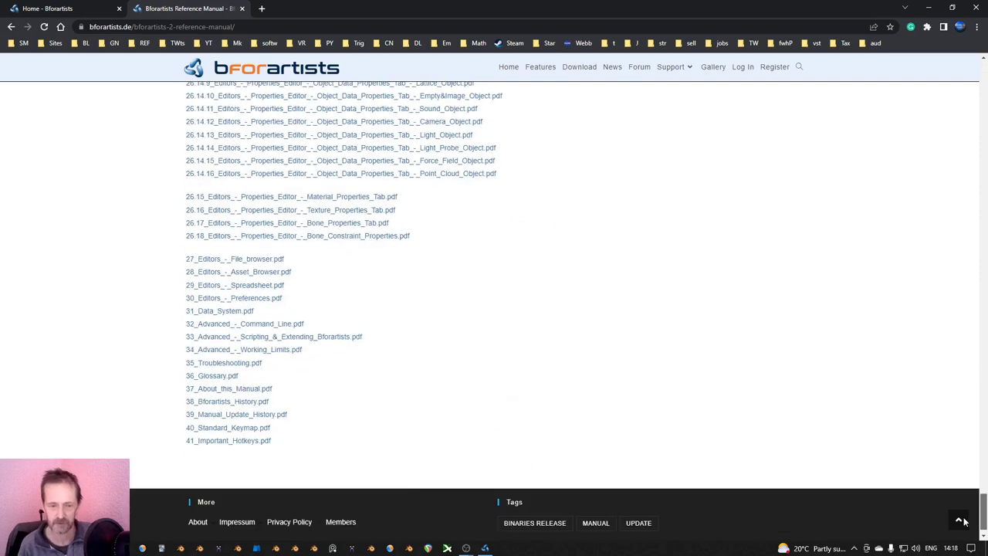
click(236, 444)
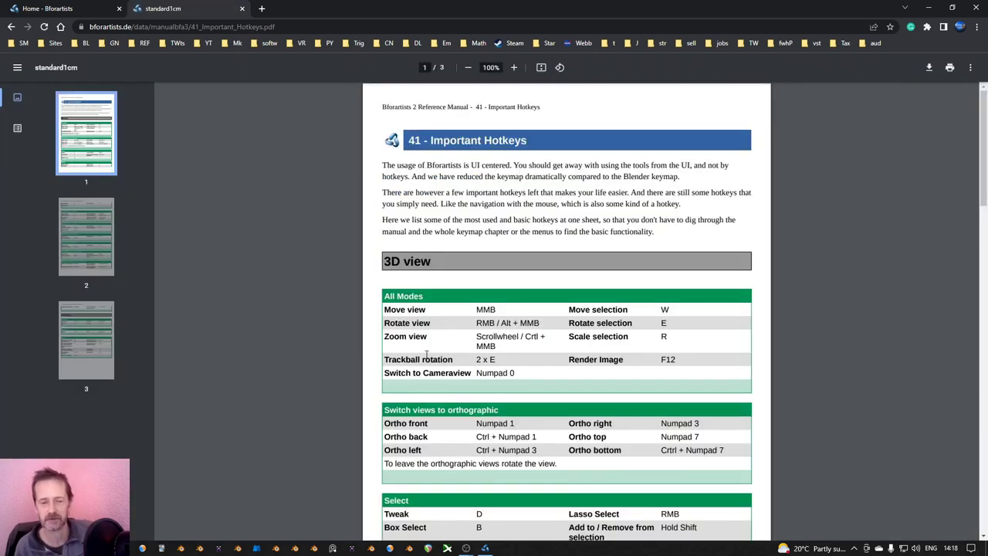
scroll(312, 290, down, 4)
scroll(313, 290, up, 4)
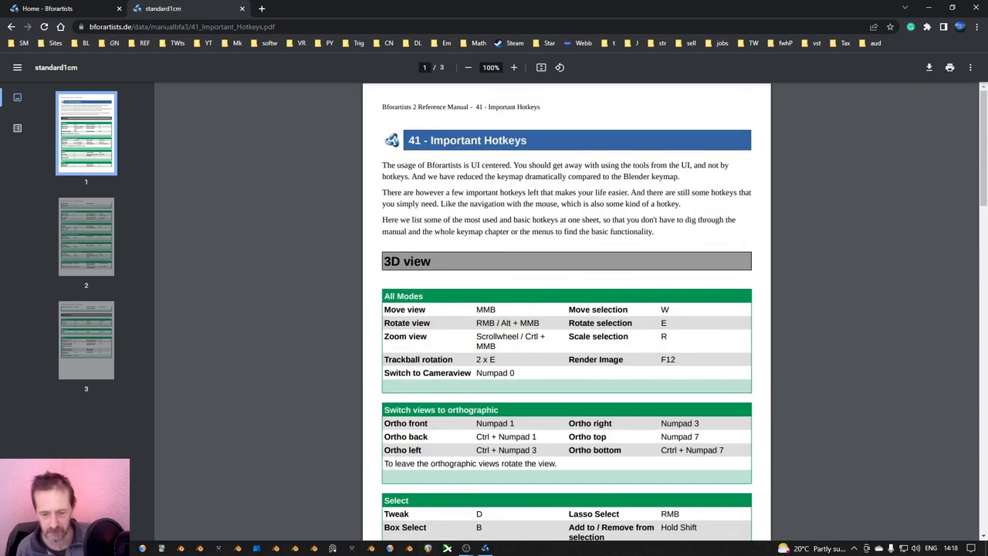
Step: Switch to Bforartists, show the View settings in the 3D viewport's sidebar and hide the sidebar
click(484, 548)
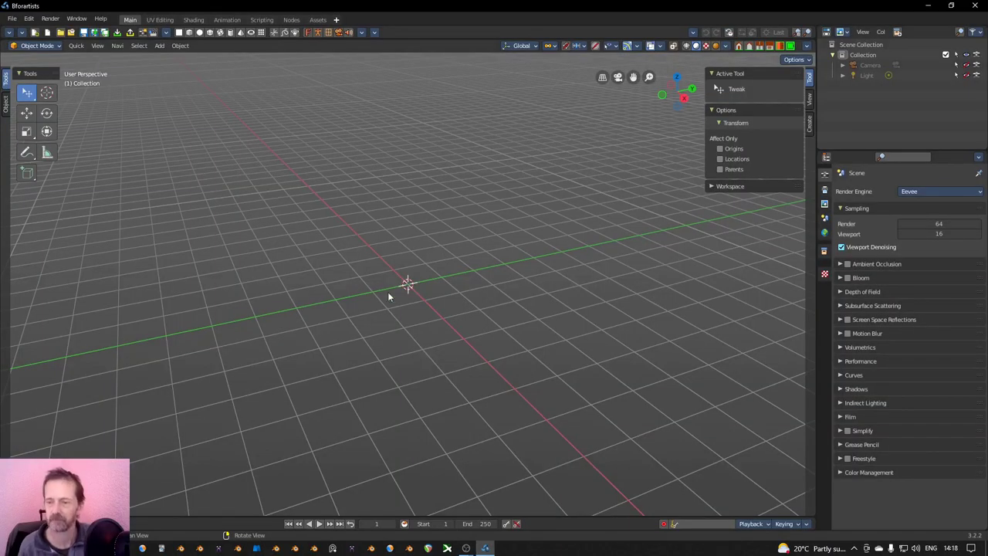
click(809, 102)
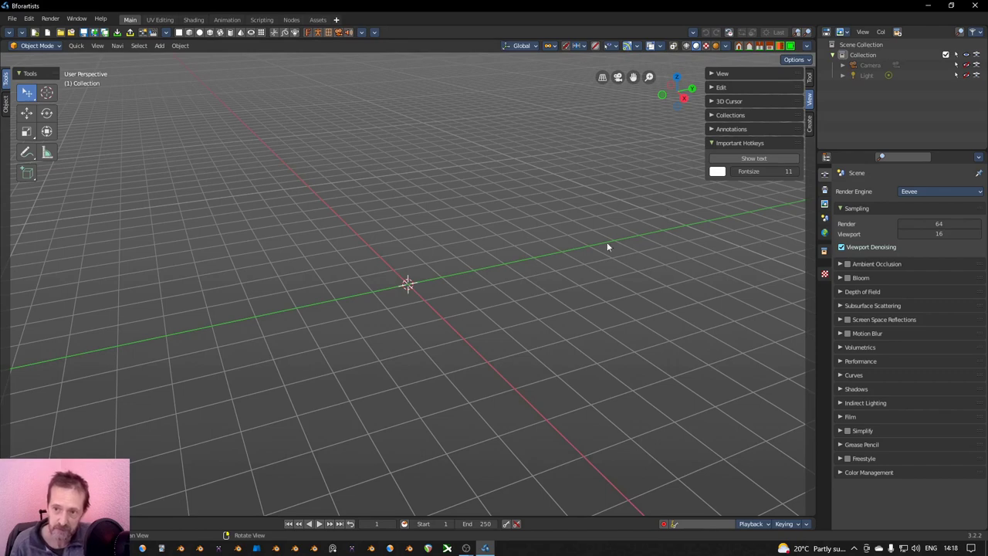
key(n)
key(n)
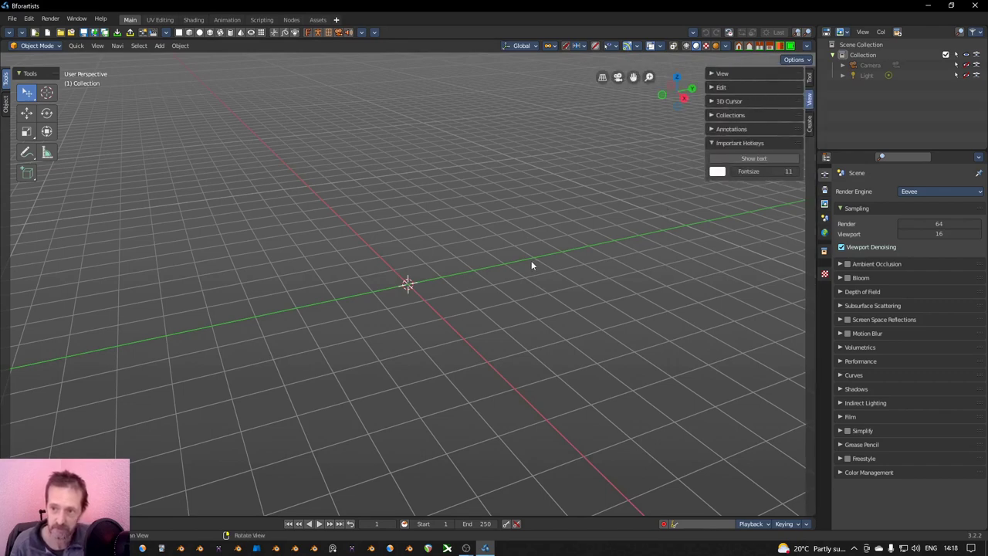
key(n)
Step: Toggle the 3D viewport's tool shelf off and back on twice
key(t)
key(t)
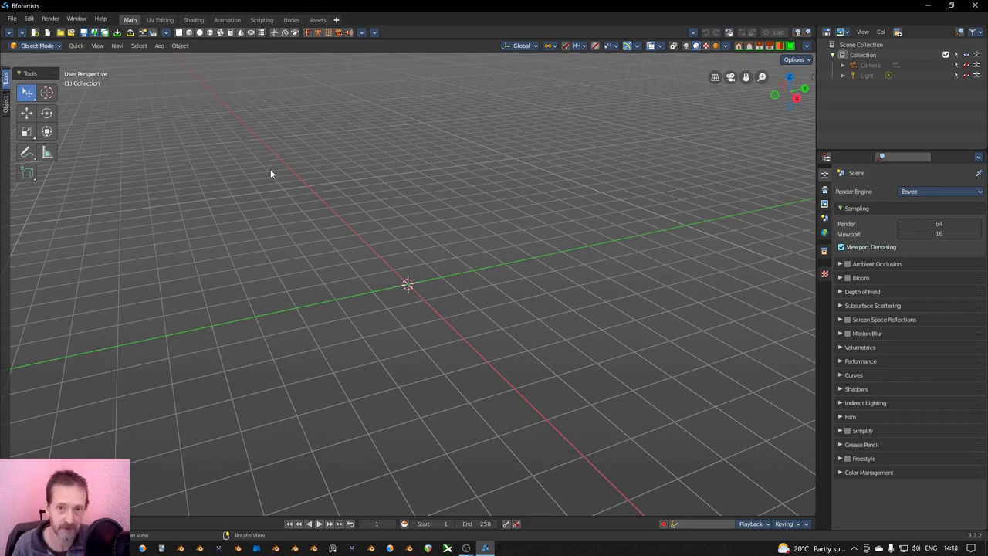
key(t)
key(t)
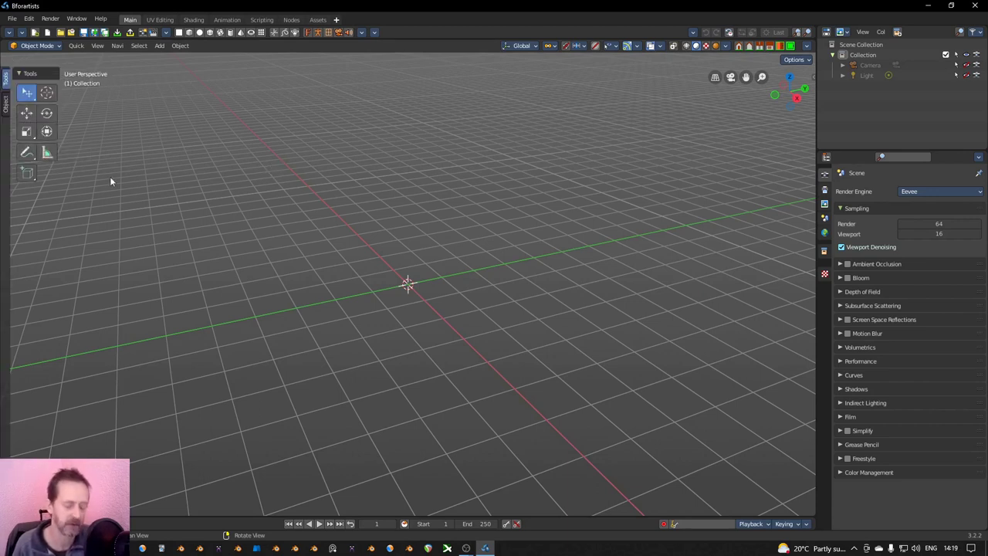
Step: Bring up the 3D viewport's sidebar and display the Important Hotkeys text with a font size of 14
key(n)
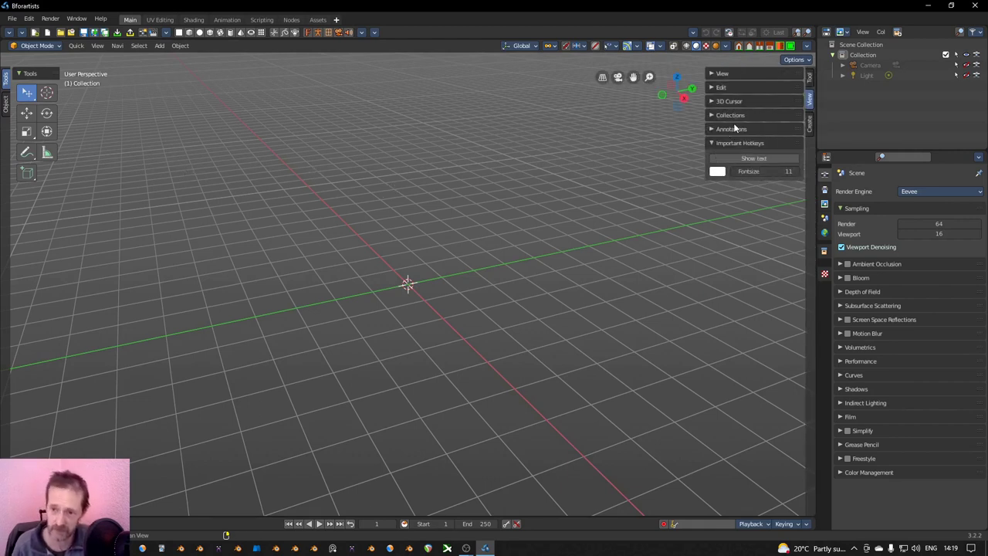
key(n)
key(n)
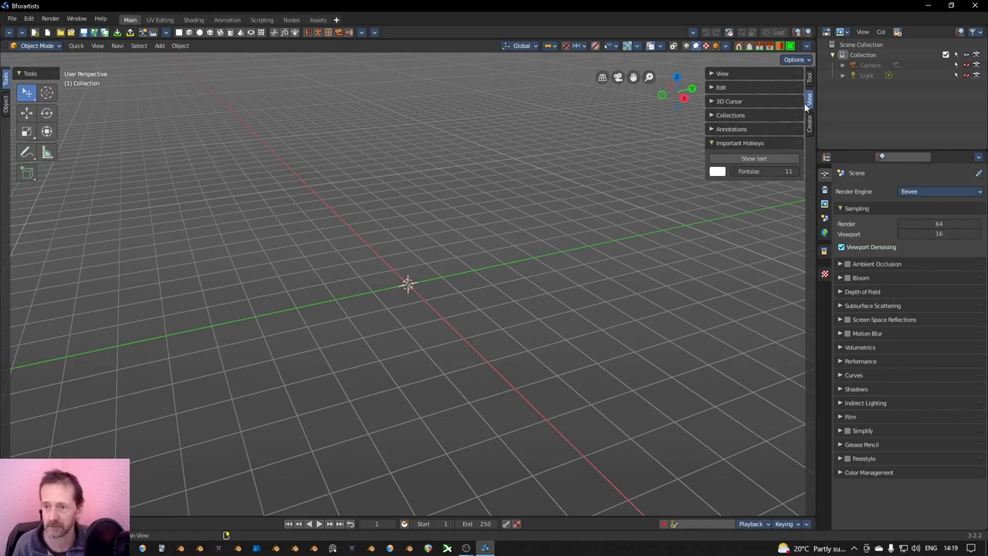
click(757, 158)
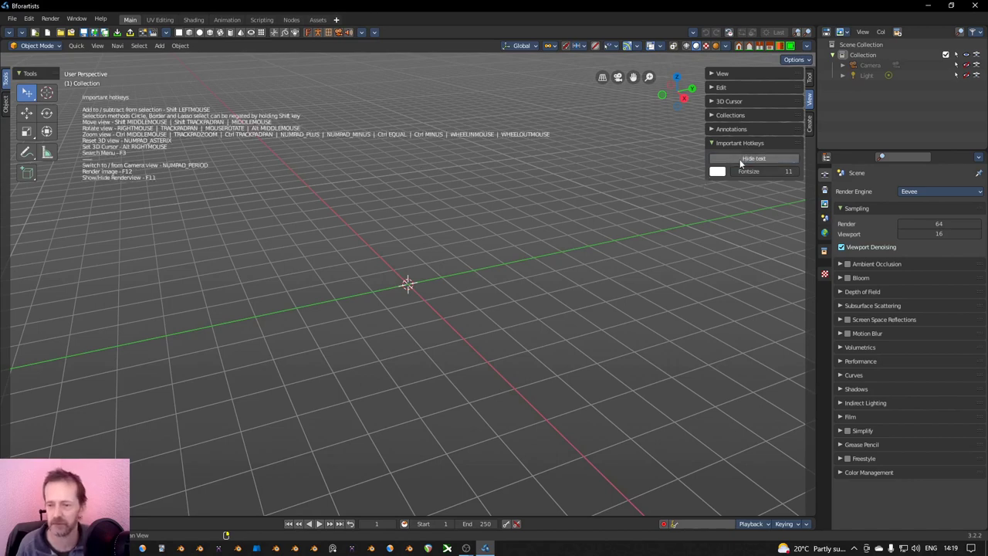
drag(752, 170, 791, 170)
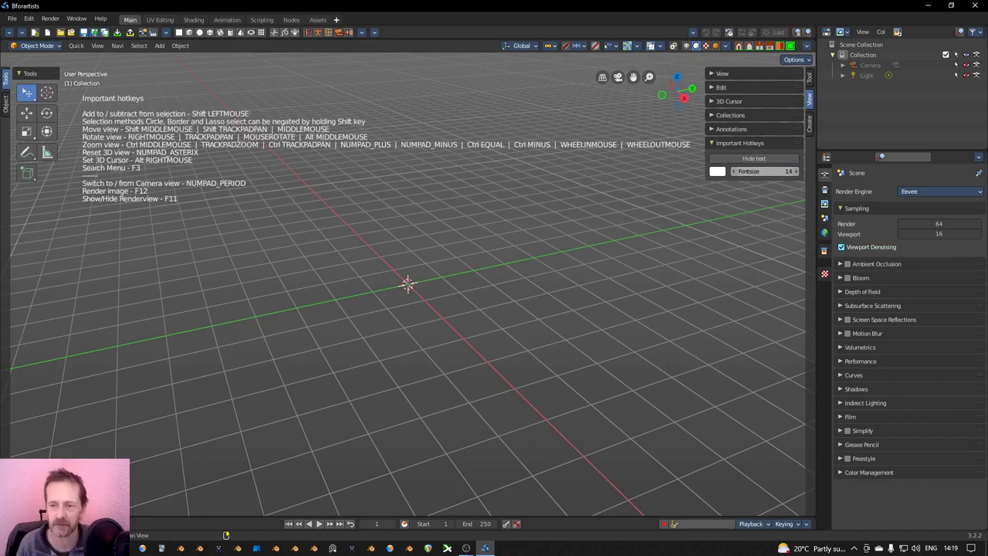
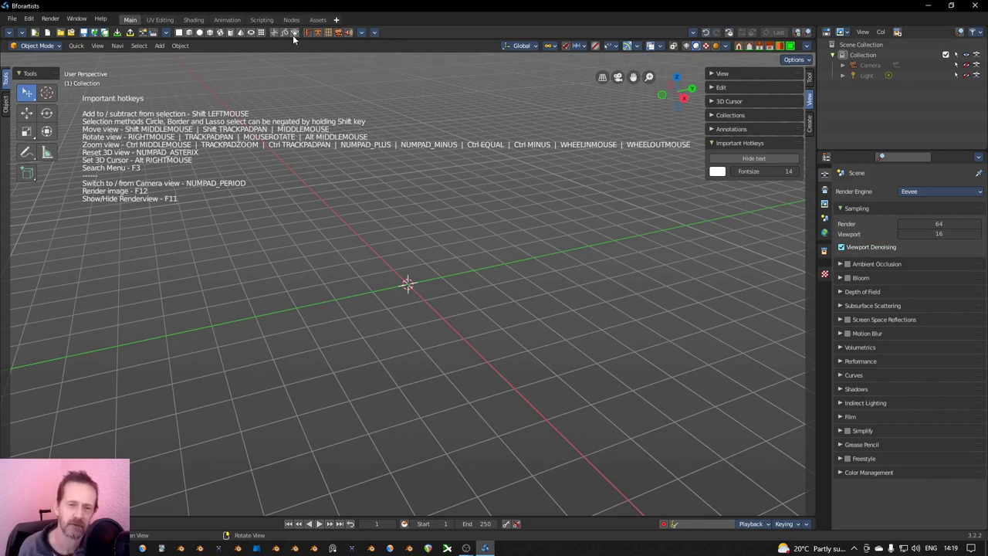
Step: Add a cube to the scene and cycle through the Move, Rotate and Scale tools
click(189, 32)
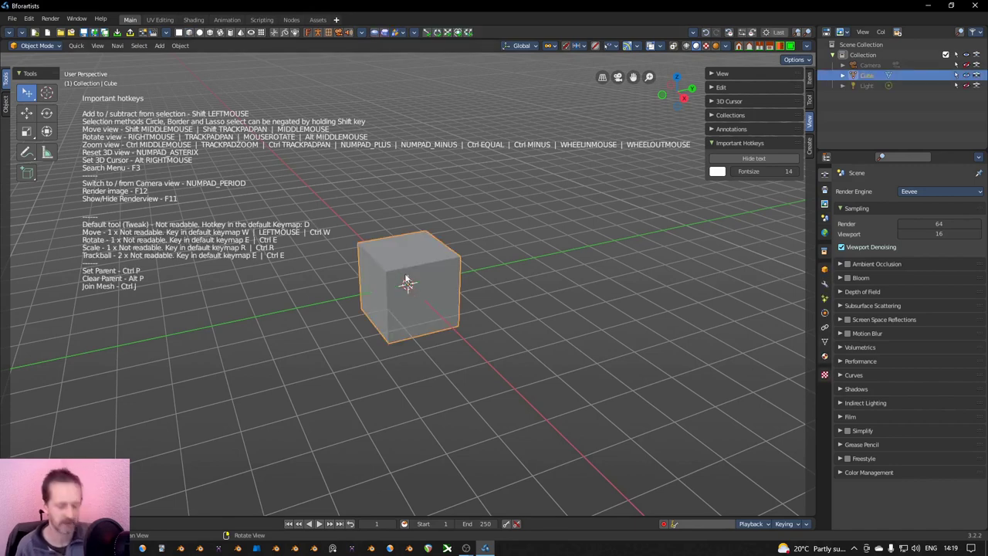
key(w)
key(e)
key(r)
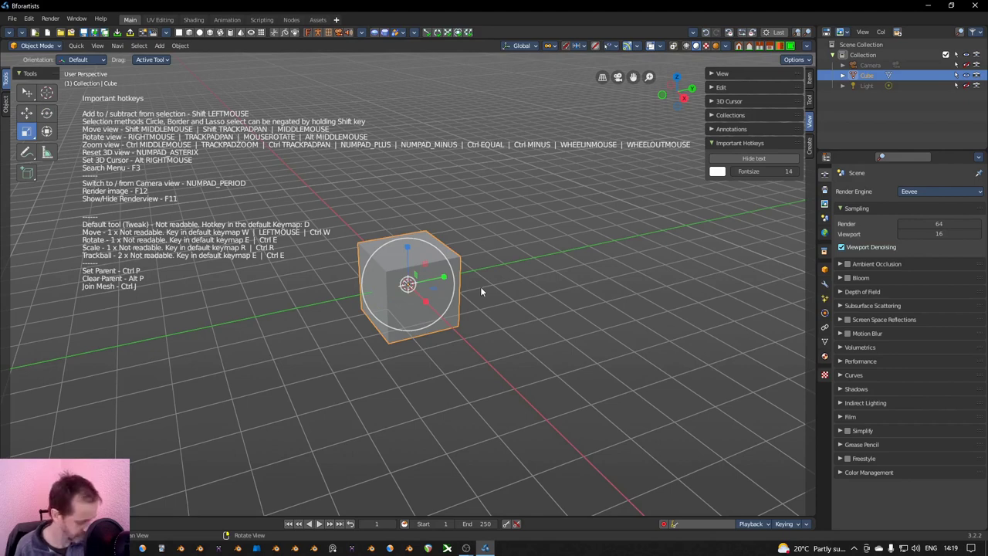
Step: Try moving the cube with the Move tool and turning it with the Rotate tool
key(w)
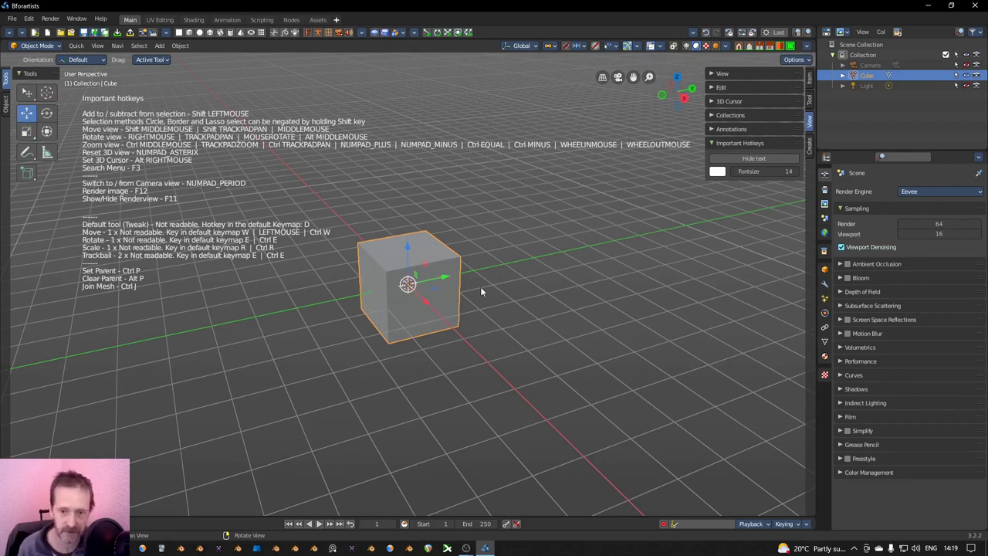
drag(442, 283, 449, 314)
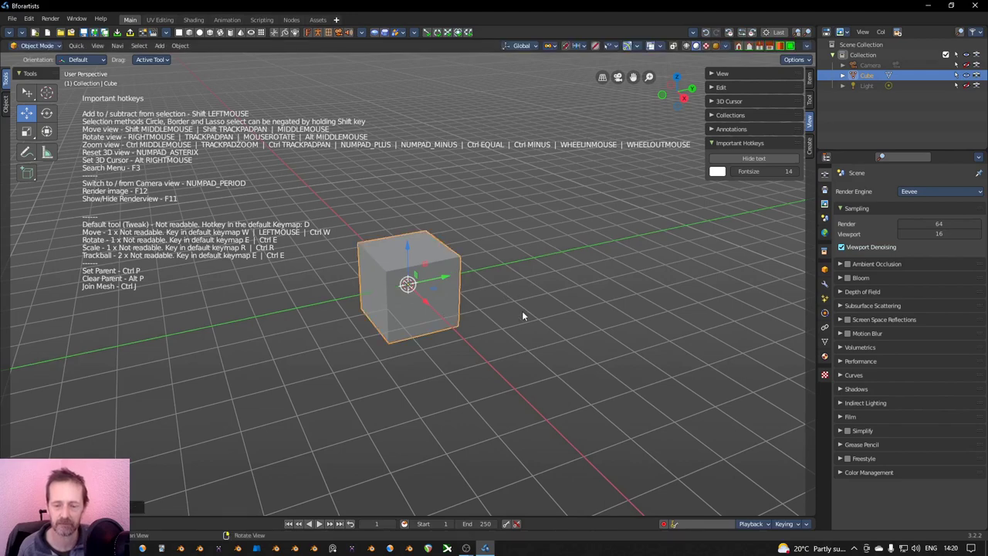
right_drag(536, 263, 529, 282)
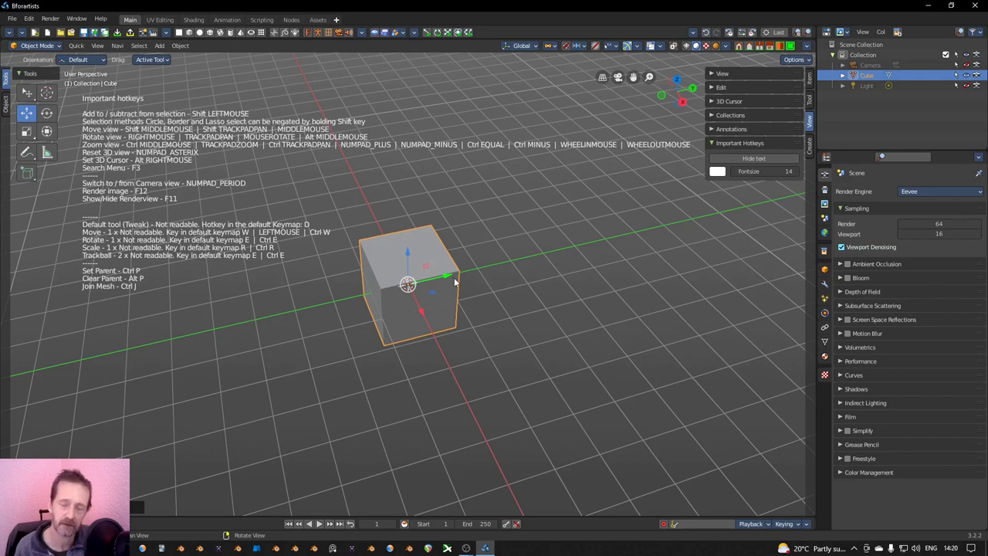
key(e)
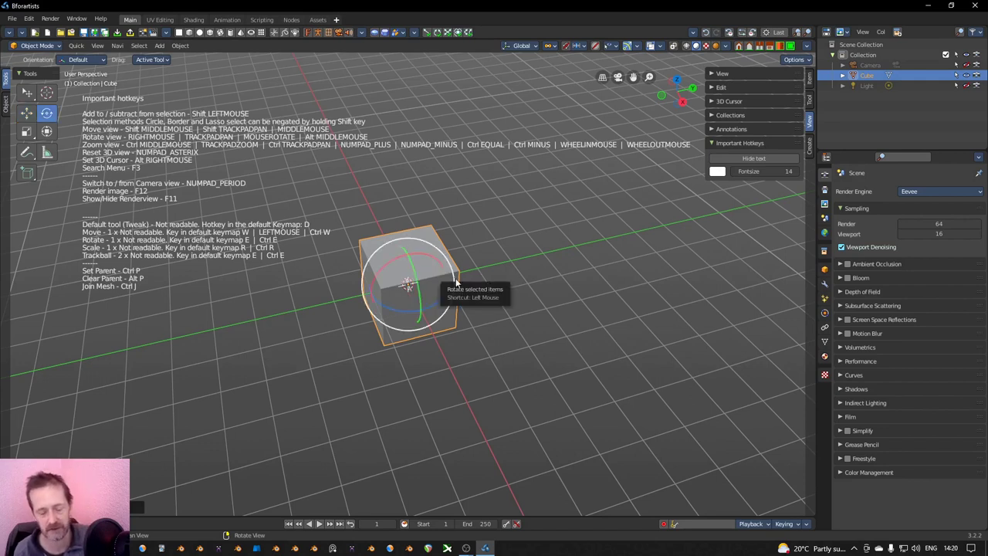
drag(432, 309, 449, 327)
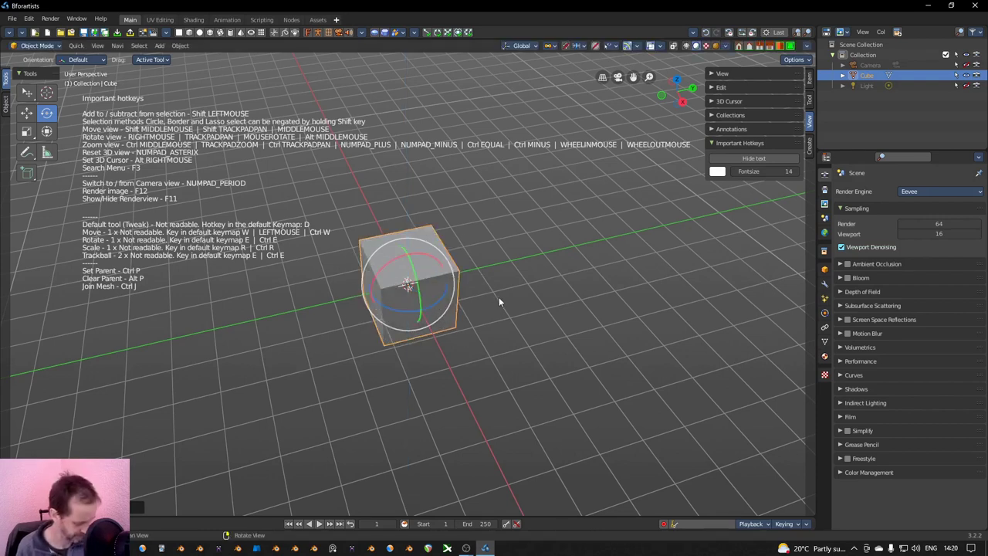
Step: Stretch the cube with the Scale tool along the Y axis to about three times its width, and check it in top view
key(ctrl+r)
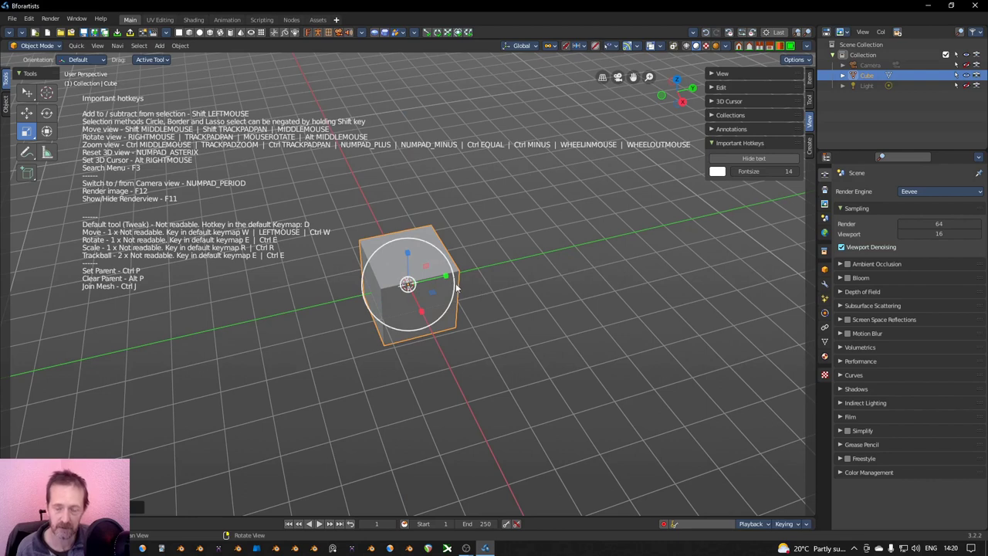
drag(452, 282, 534, 260)
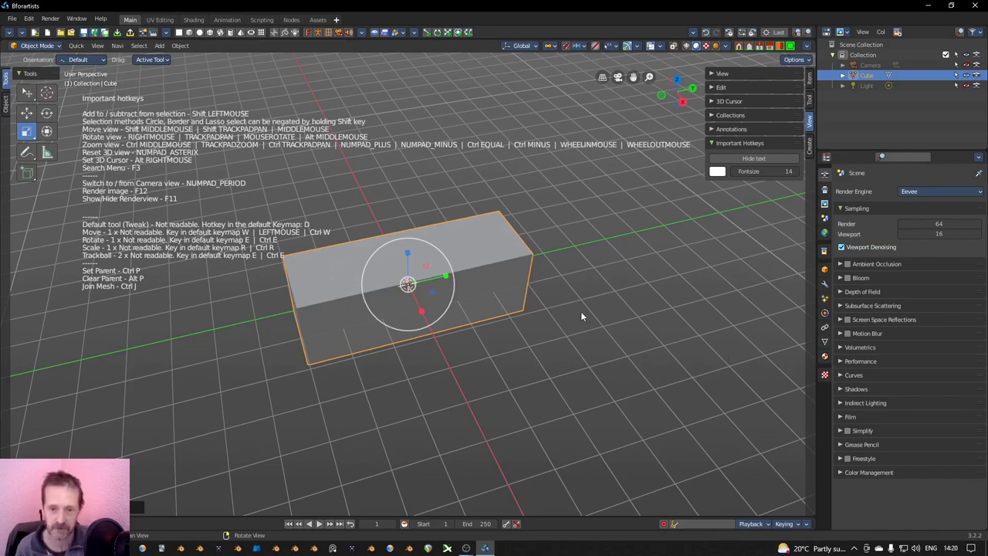
key(KP_7)
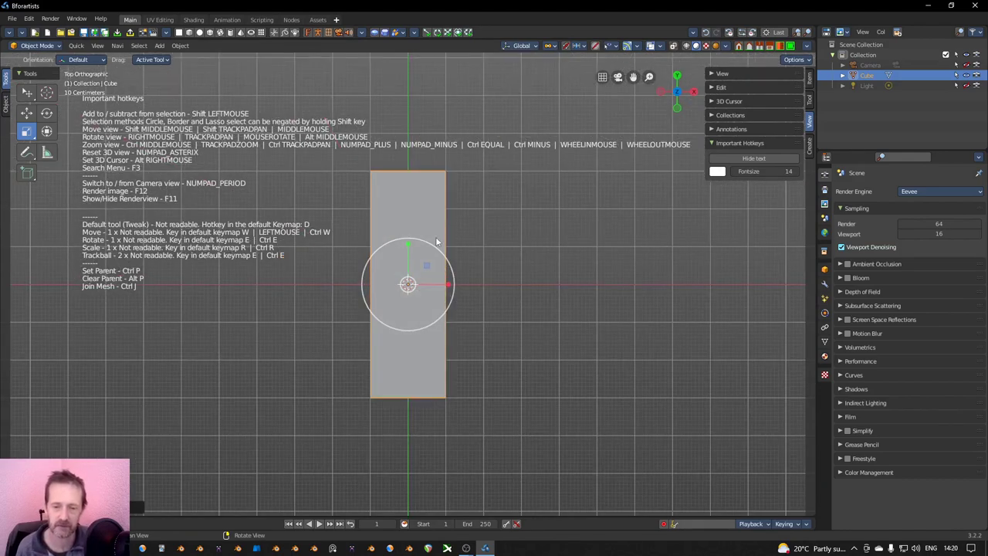
middle_drag(574, 344, 498, 271)
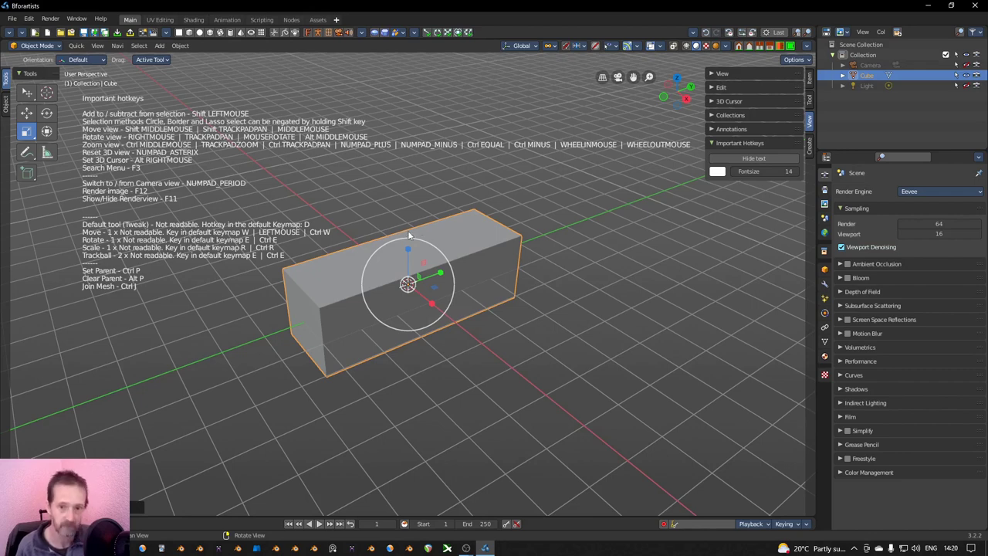
Step: Toggle the tool shelf off and back on, and return to the default Tweak tool
key(t)
key(t)
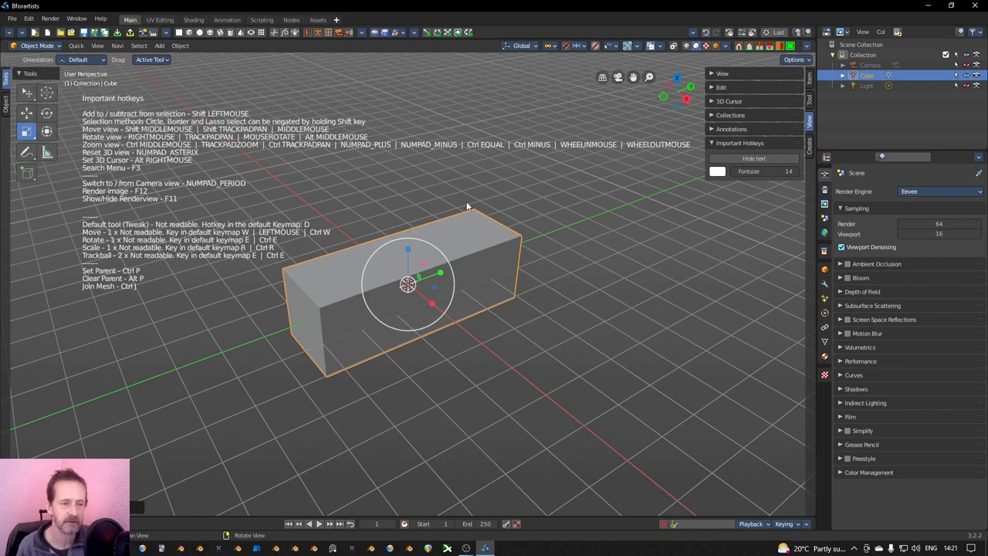
key(d)
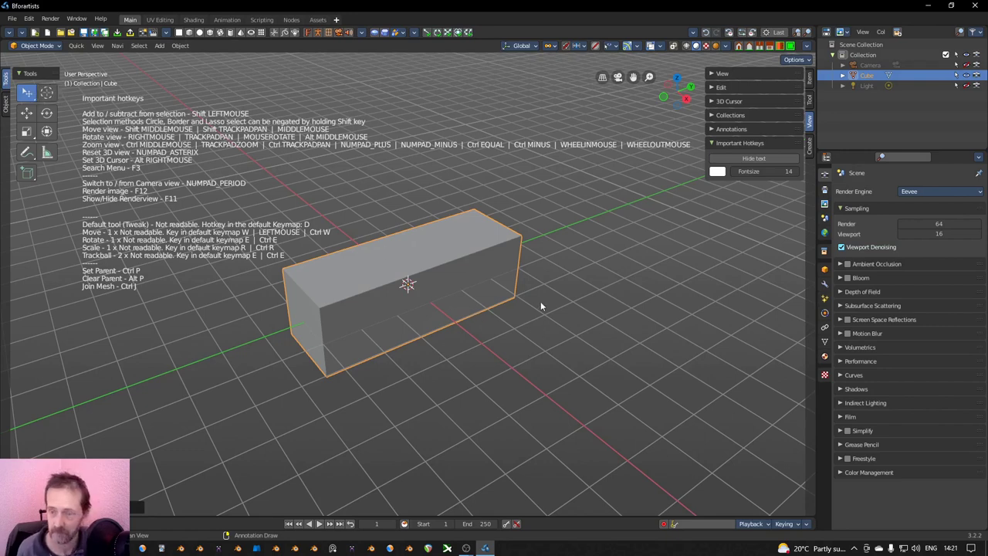
right_drag(477, 291, 463, 293)
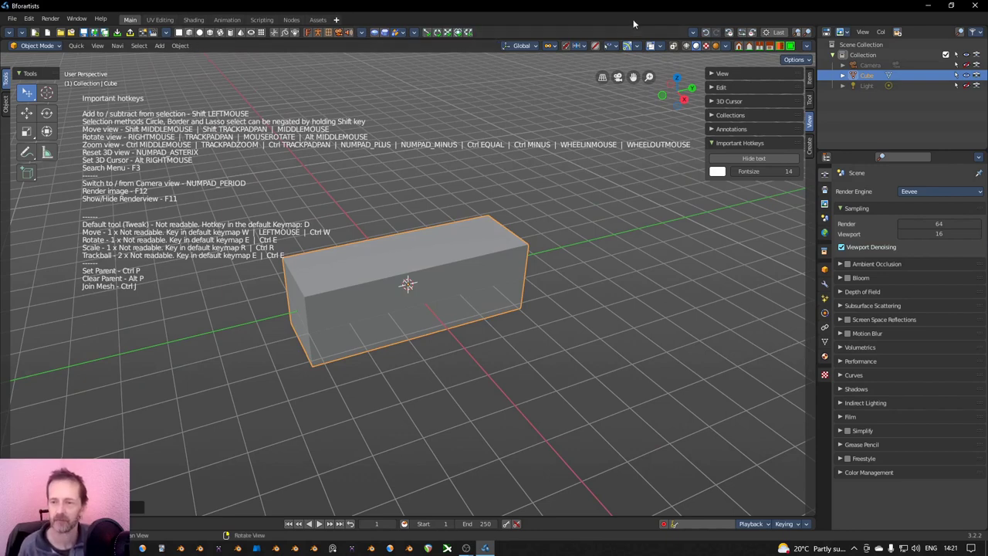
Step: Look at the miscellaneous toolbar options, and toggle the Other primitives off and on and the Light primitives on and off
click(694, 32)
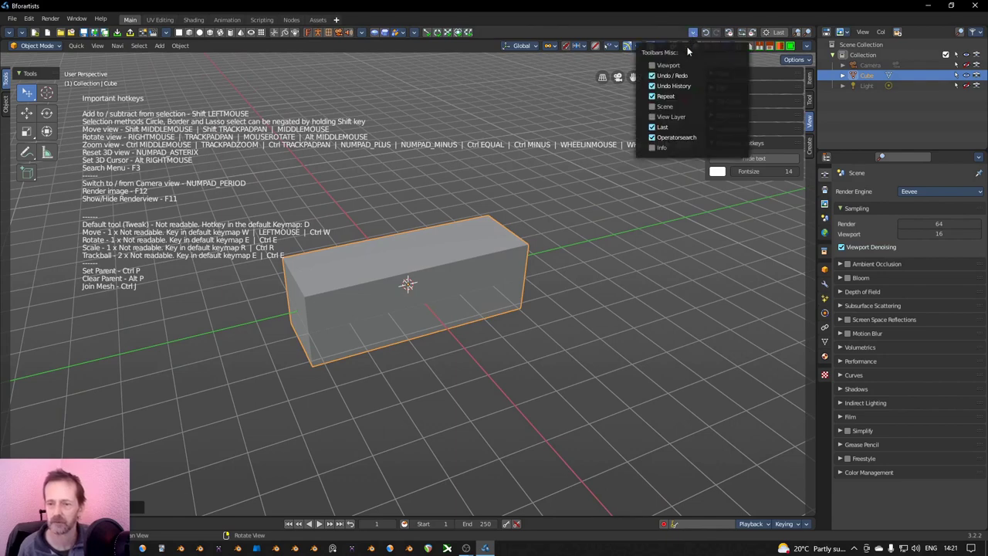
click(167, 33)
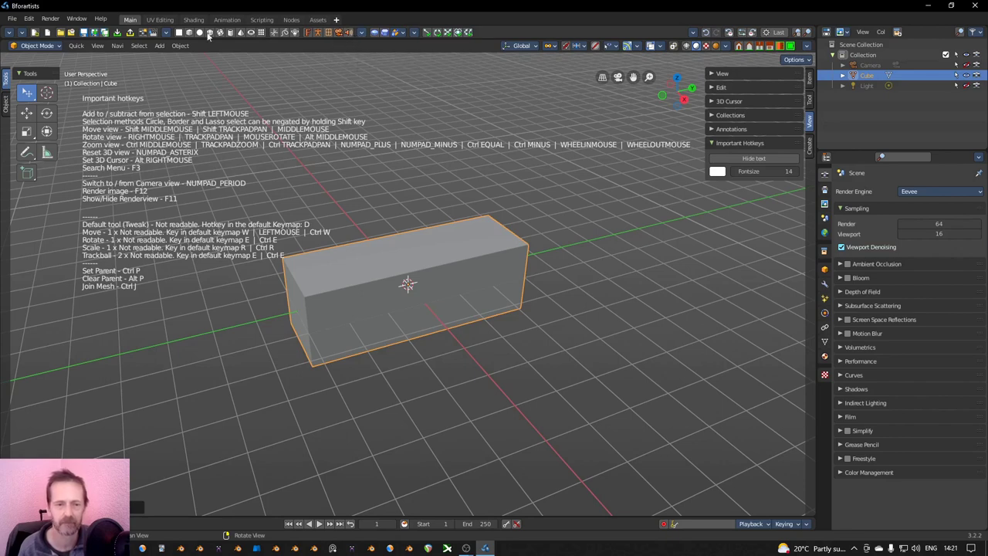
click(166, 33)
click(136, 161)
click(135, 161)
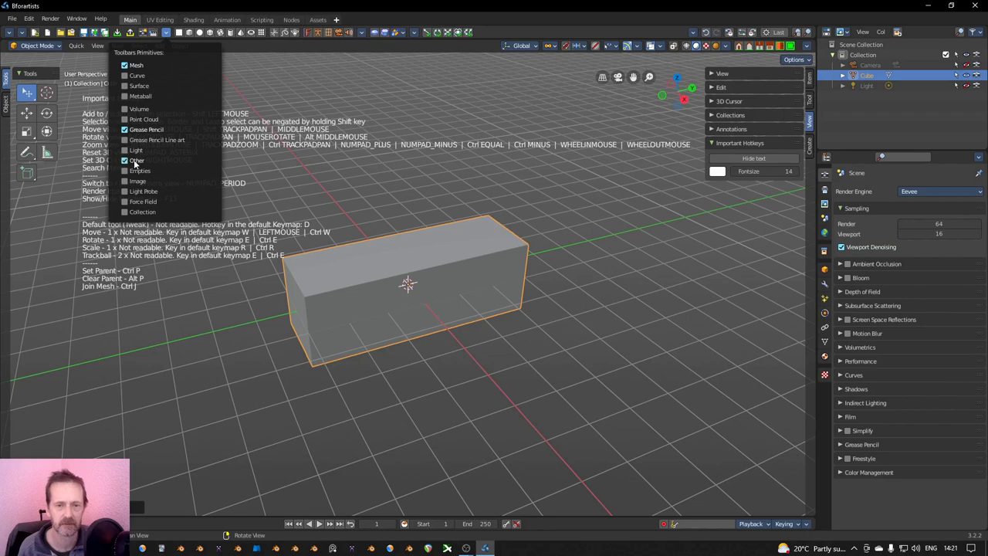
click(135, 151)
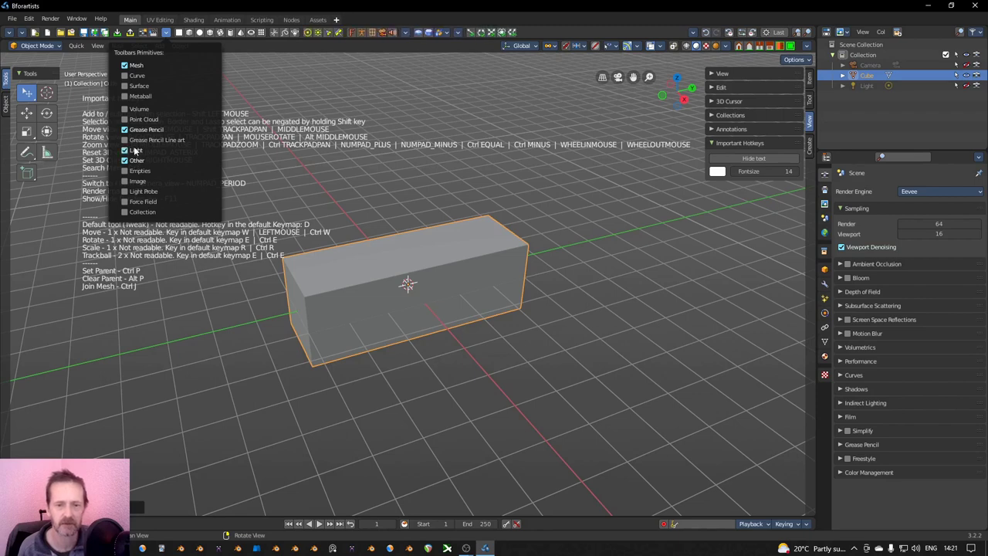
click(135, 151)
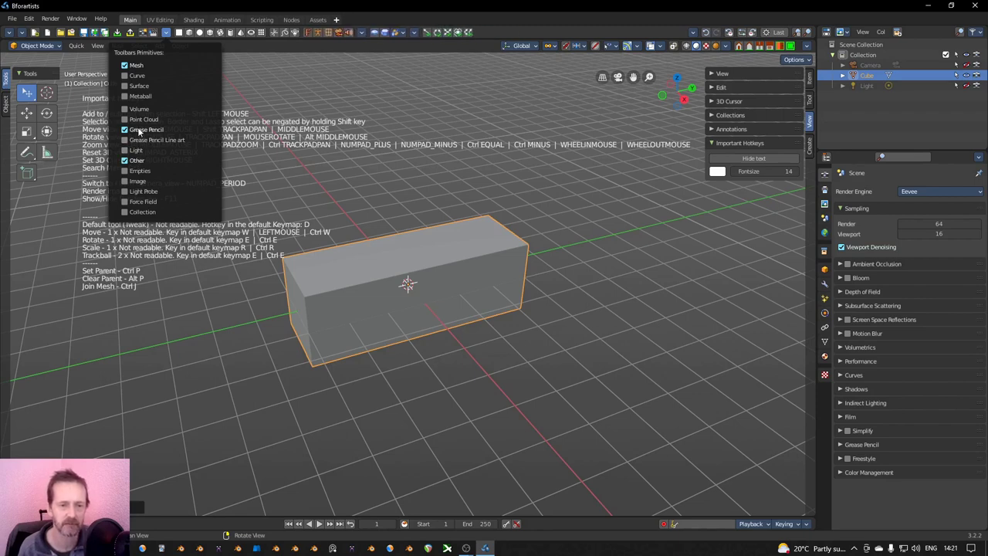
Step: Toggle the Volume, Metaball, Surface, Curve and Empties primitive toolbars on and back off one after another
click(140, 111)
click(140, 110)
click(140, 111)
click(140, 111)
click(137, 97)
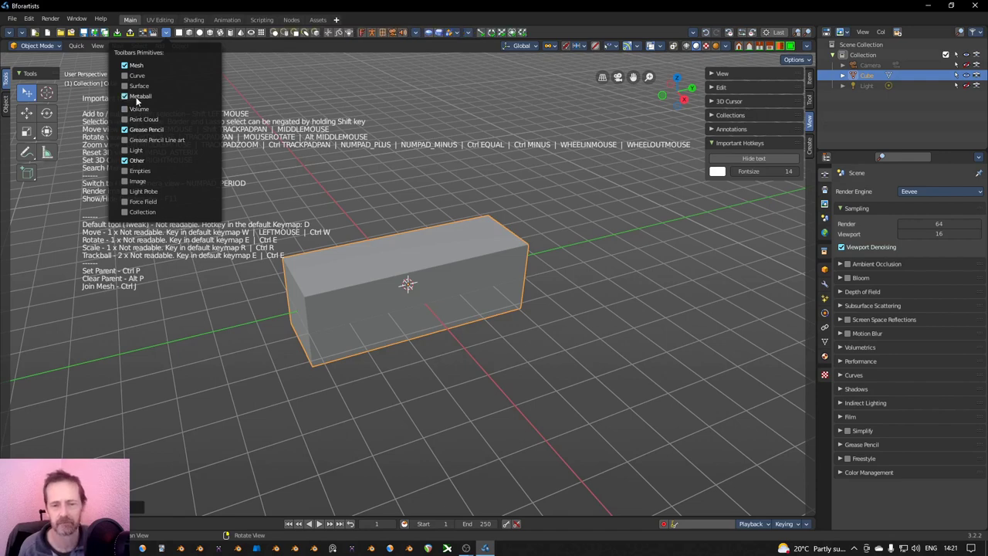
click(137, 96)
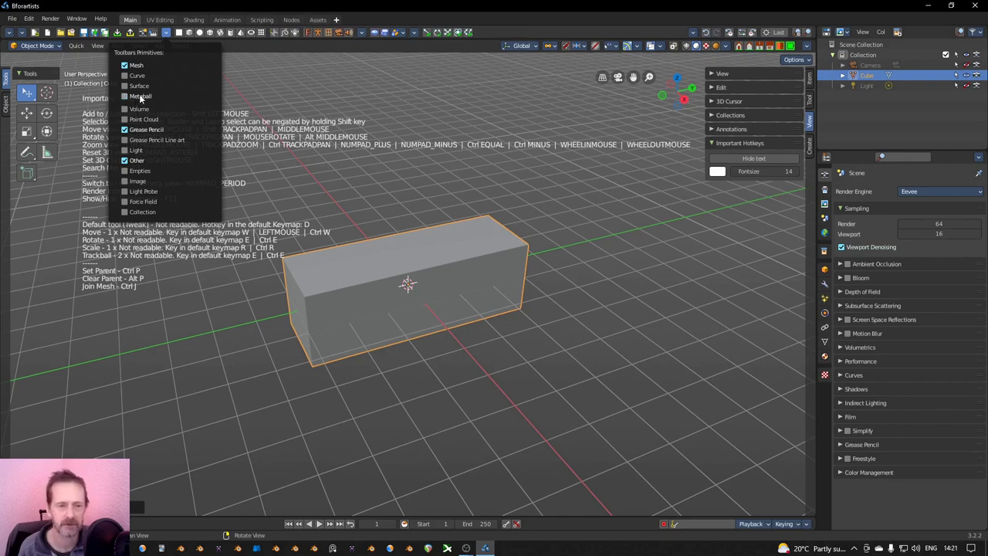
click(141, 87)
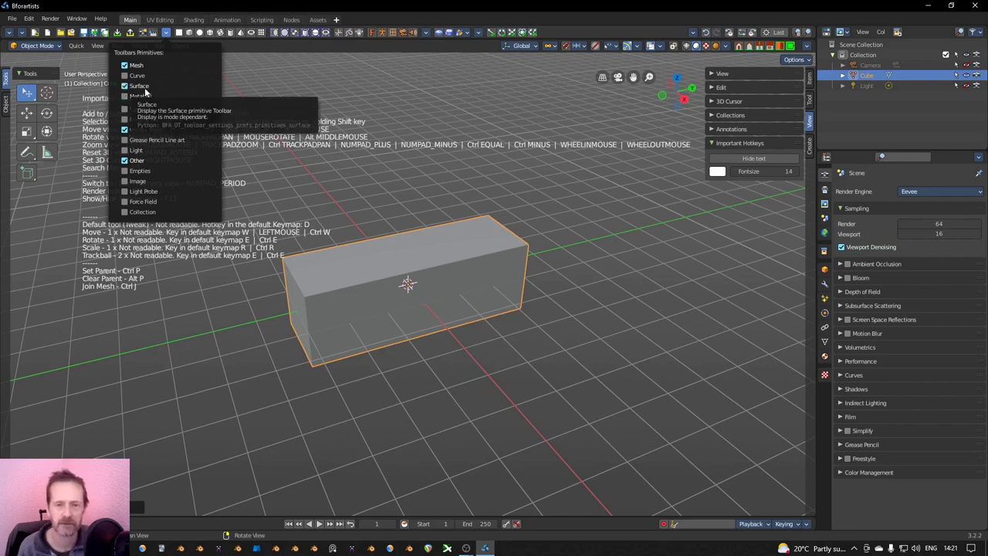
click(139, 88)
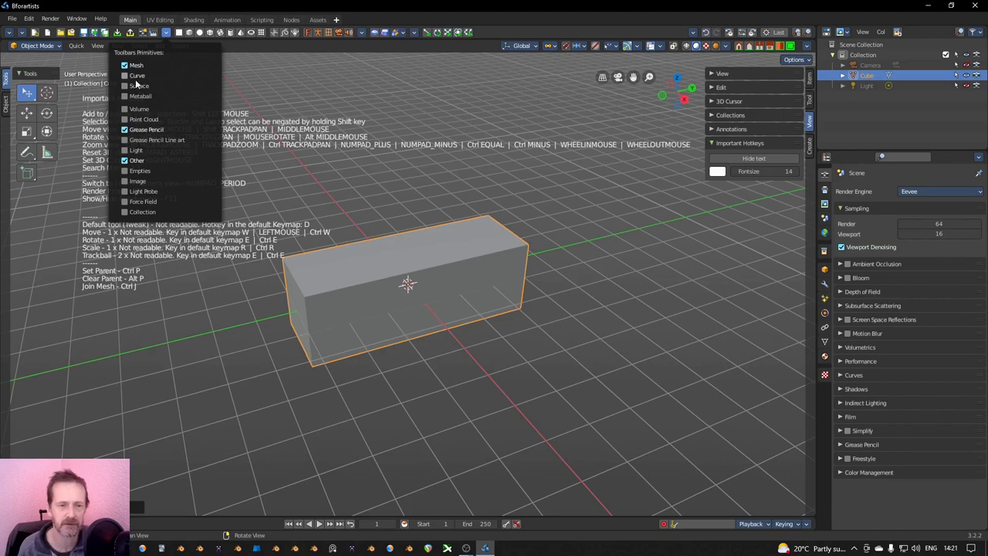
click(138, 75)
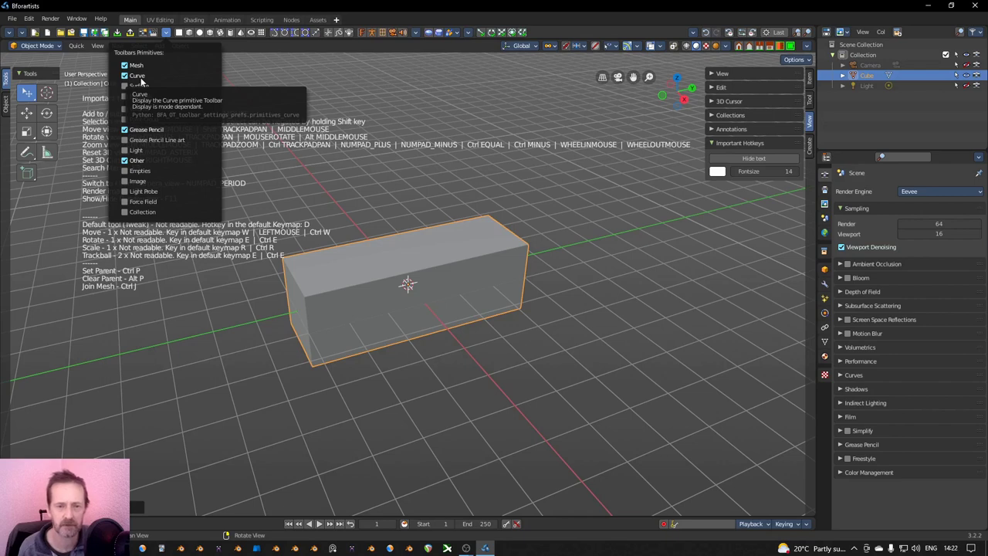
click(139, 76)
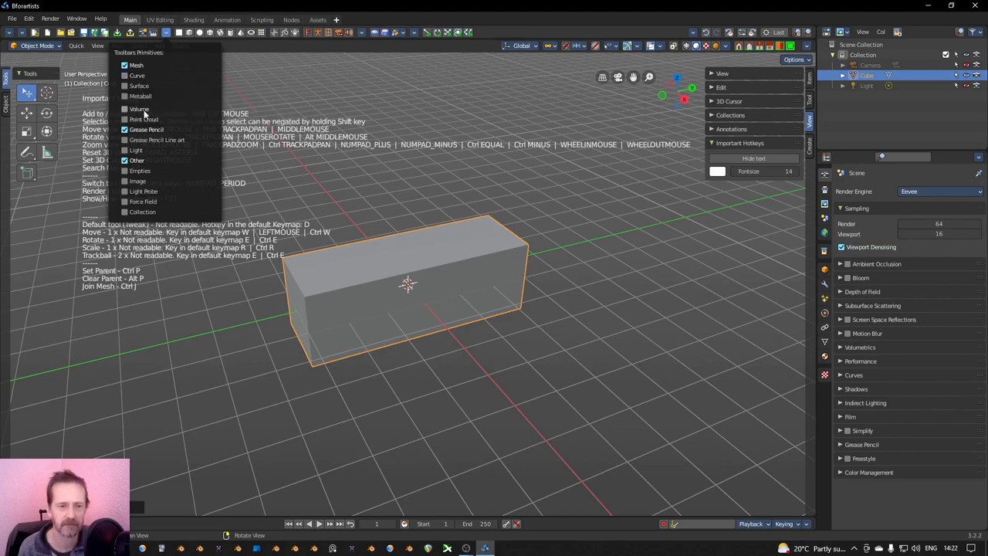
click(140, 171)
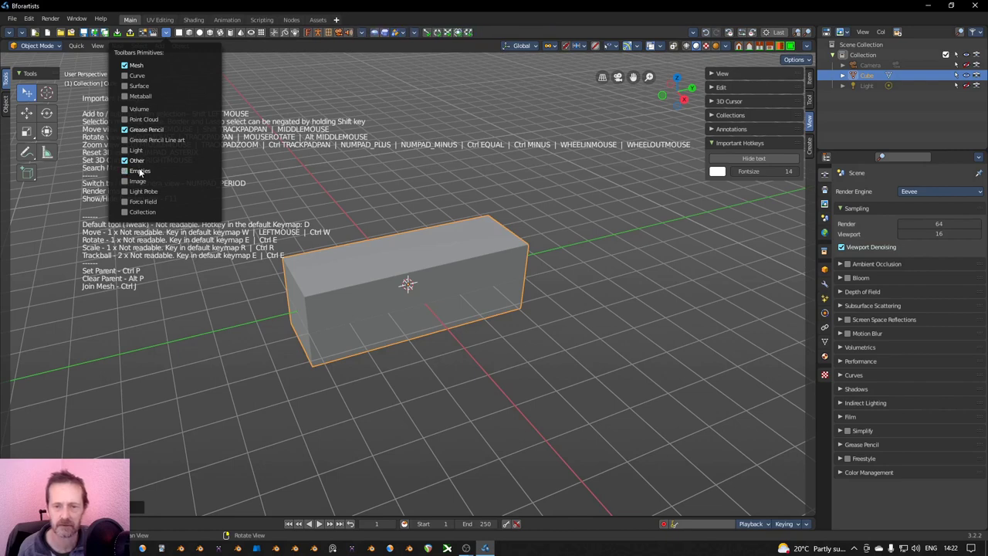
click(140, 171)
Step: Turn on the Image and Light Probe primitive toolbars and try out the Force Field one
click(143, 182)
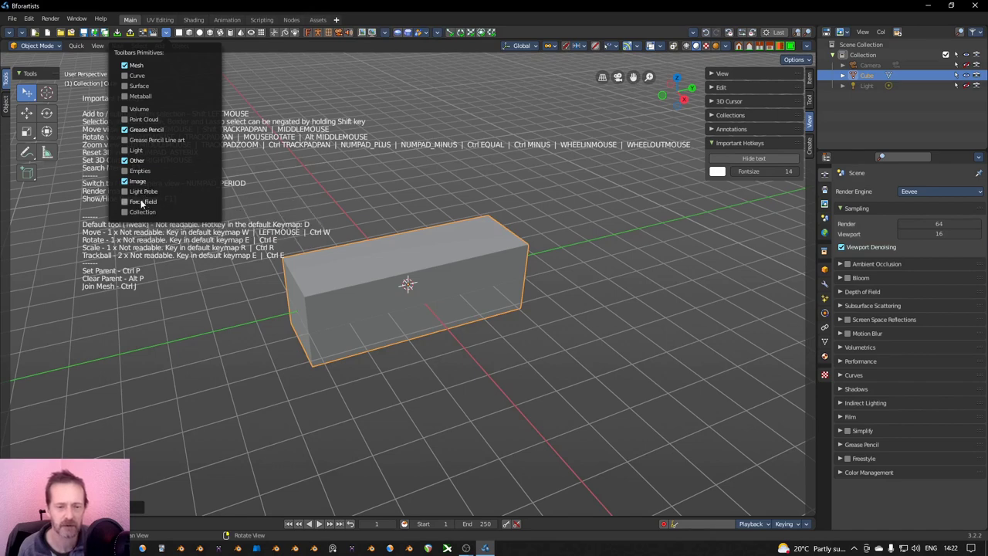
click(143, 191)
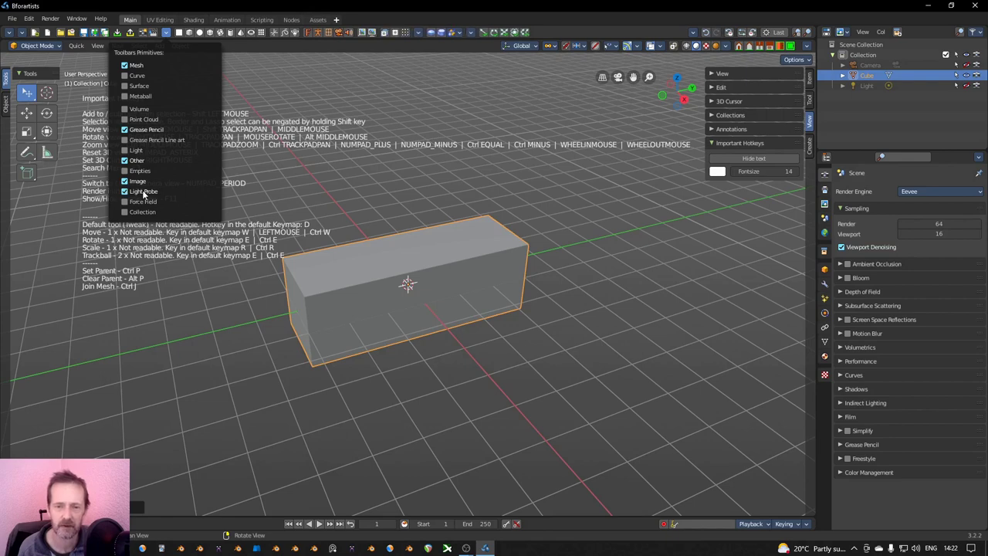
click(142, 202)
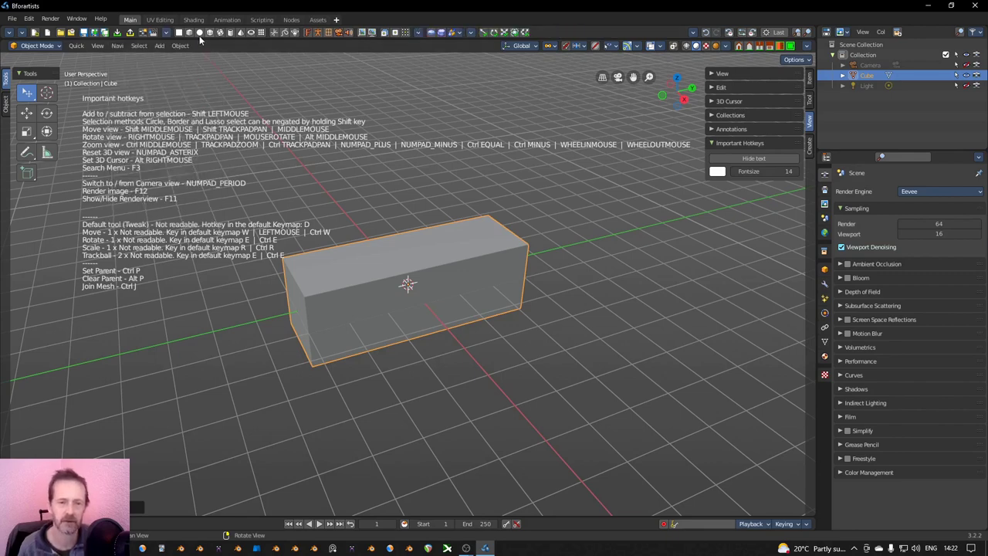
click(169, 35)
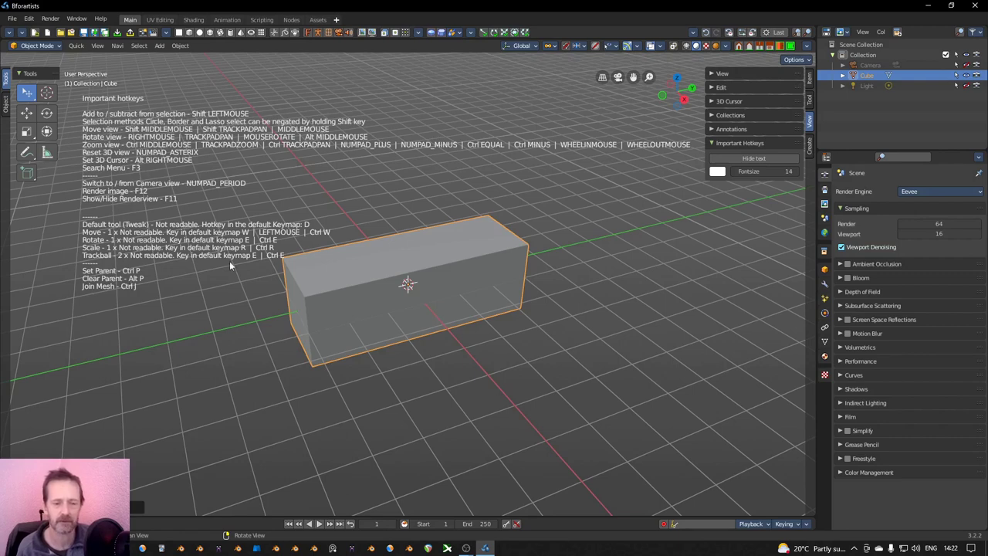
Step: Hide the important hotkeys text in the viewport, and look through the available Tools toolbar options
click(777, 157)
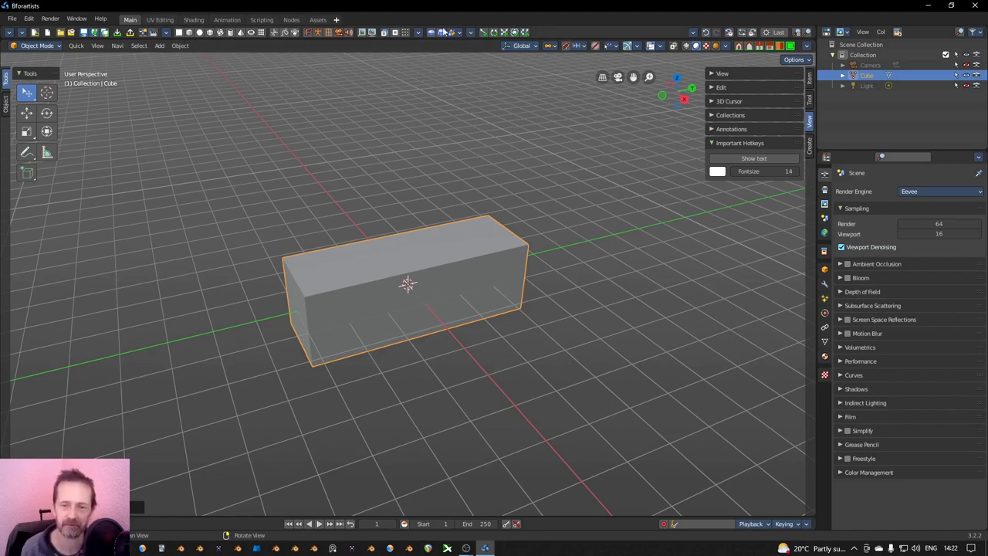
click(418, 33)
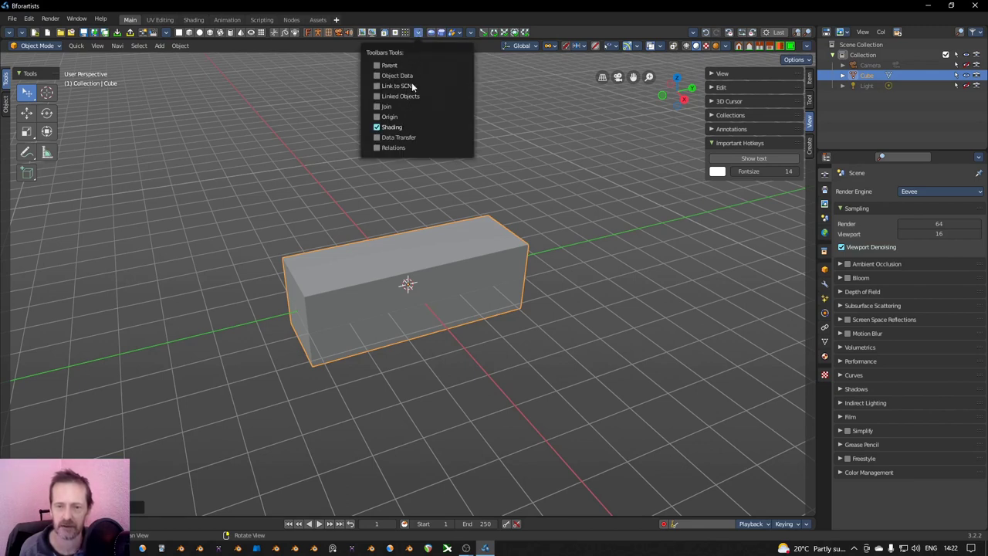
click(471, 33)
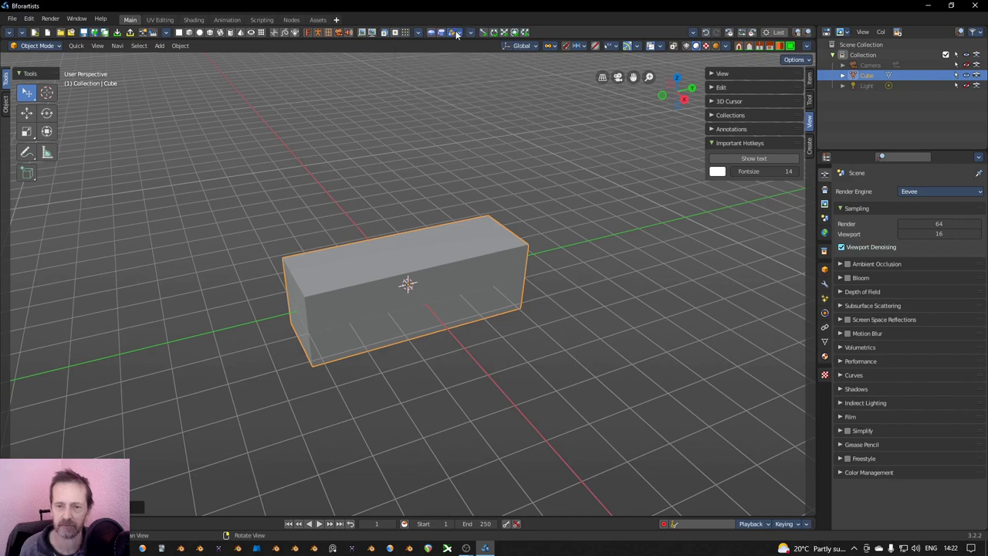
click(471, 32)
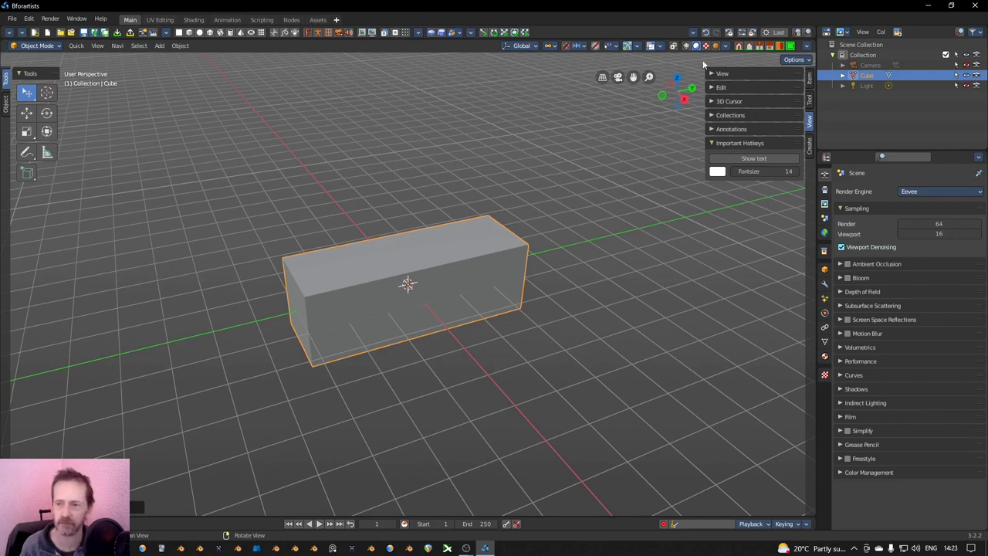
Step: Make the editor type menu visible in the viewport header, and use it to switch to the Shader Editor and back to the 3D Viewport
right_click(338, 49)
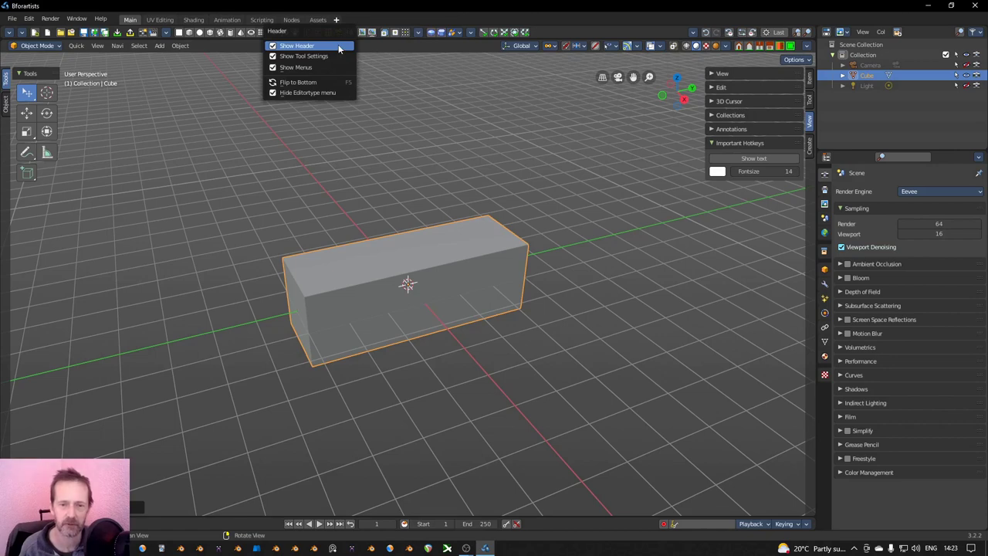
click(312, 93)
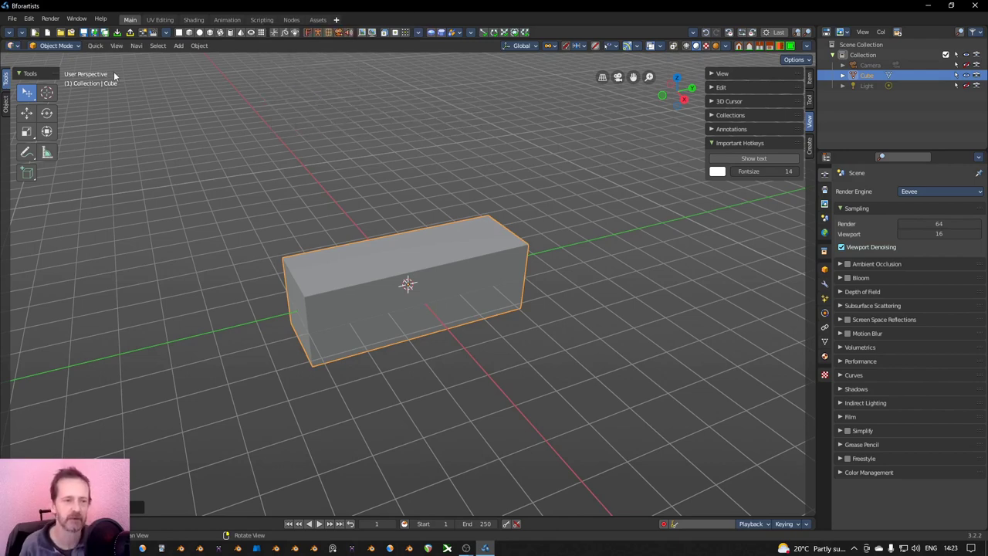
click(14, 46)
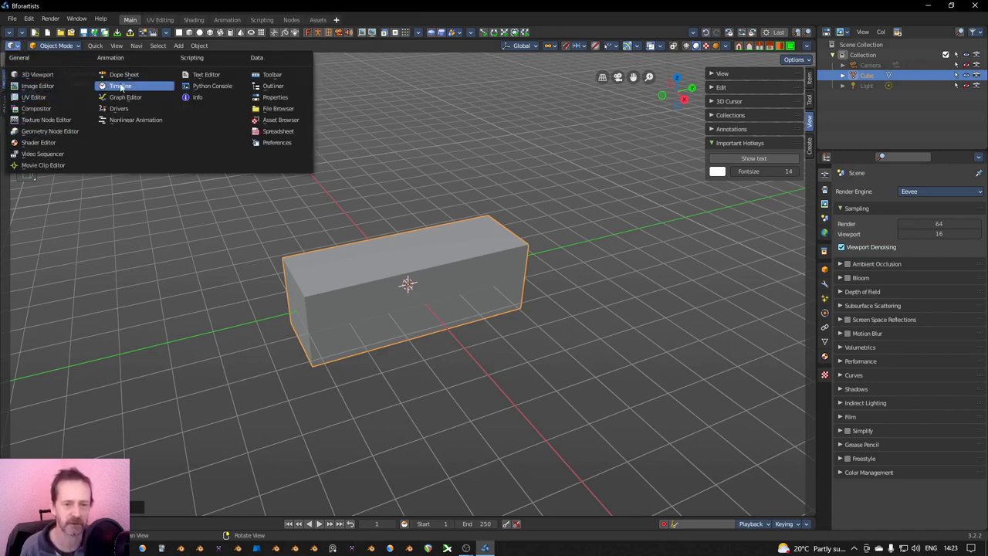
click(39, 143)
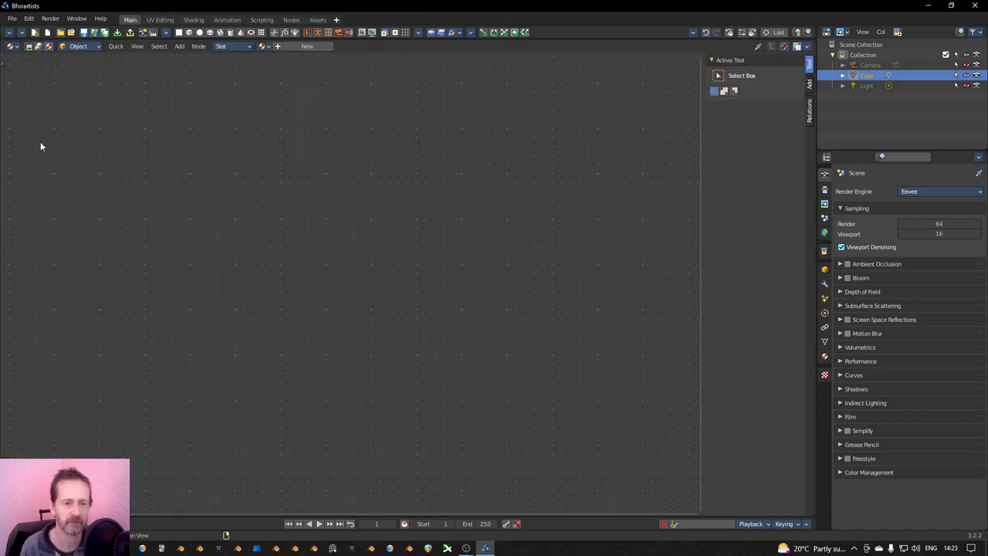
click(15, 47)
click(37, 74)
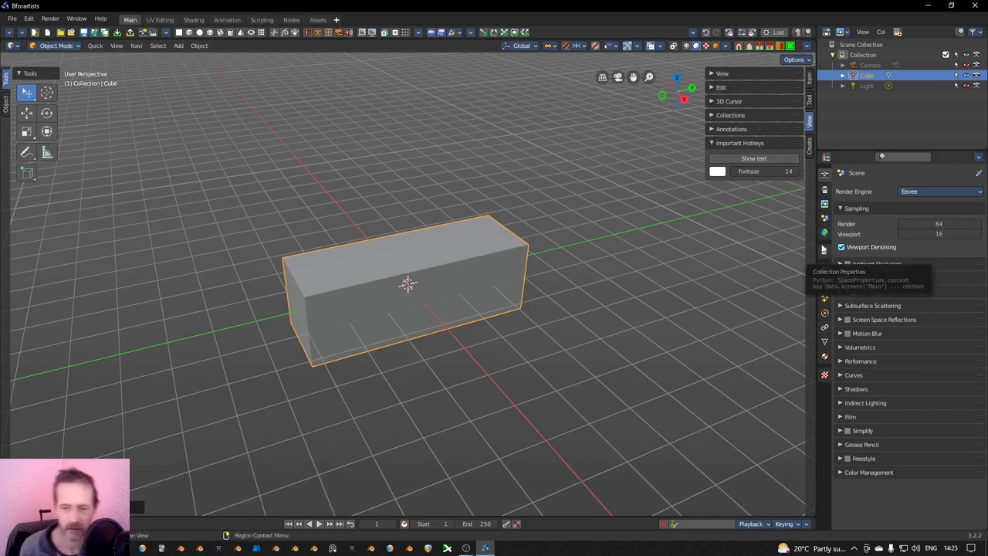
Step: Look through the Output properties and the View Layer properties with their render passes
click(825, 193)
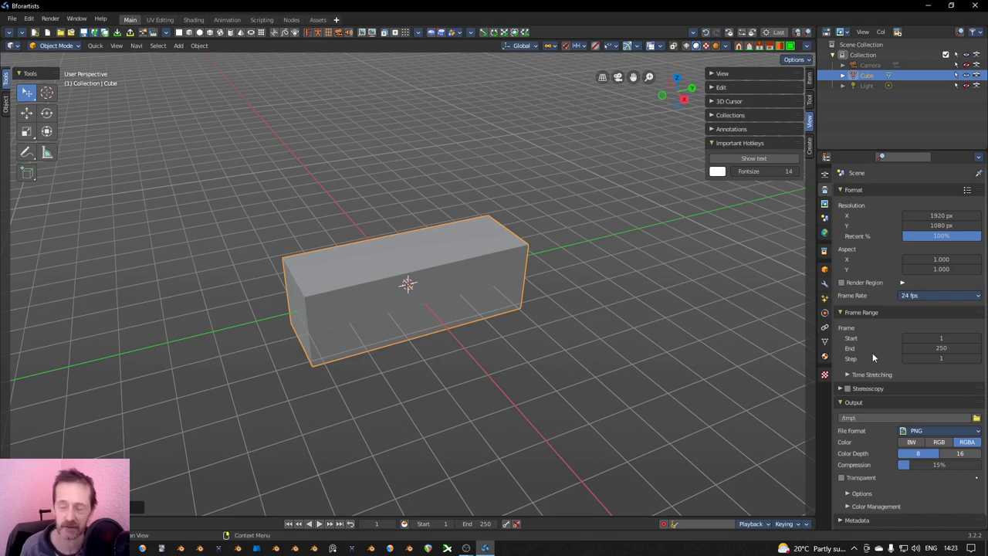
click(823, 216)
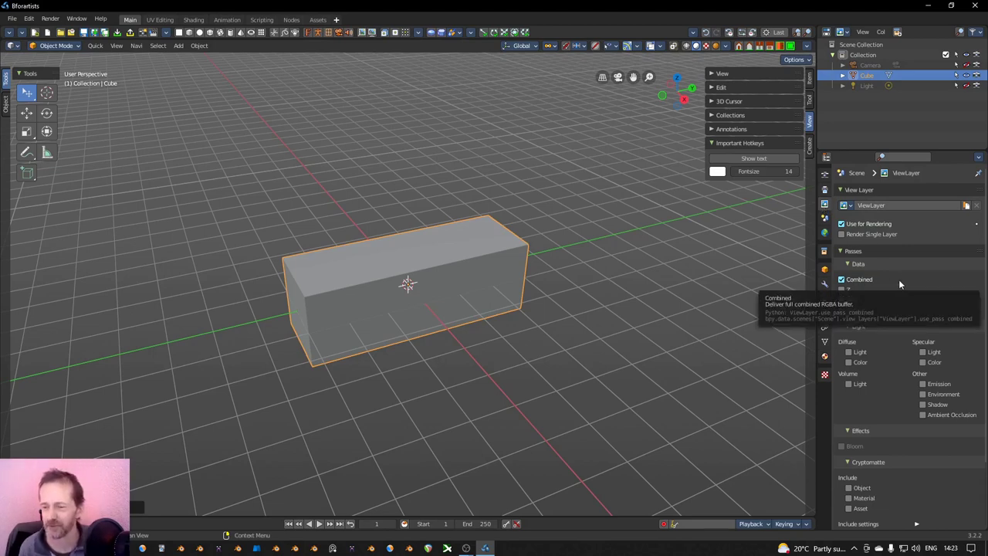
scroll(865, 417, down, 1)
scroll(872, 421, down, 2)
scroll(848, 254, up, 2)
scroll(849, 254, up, 1)
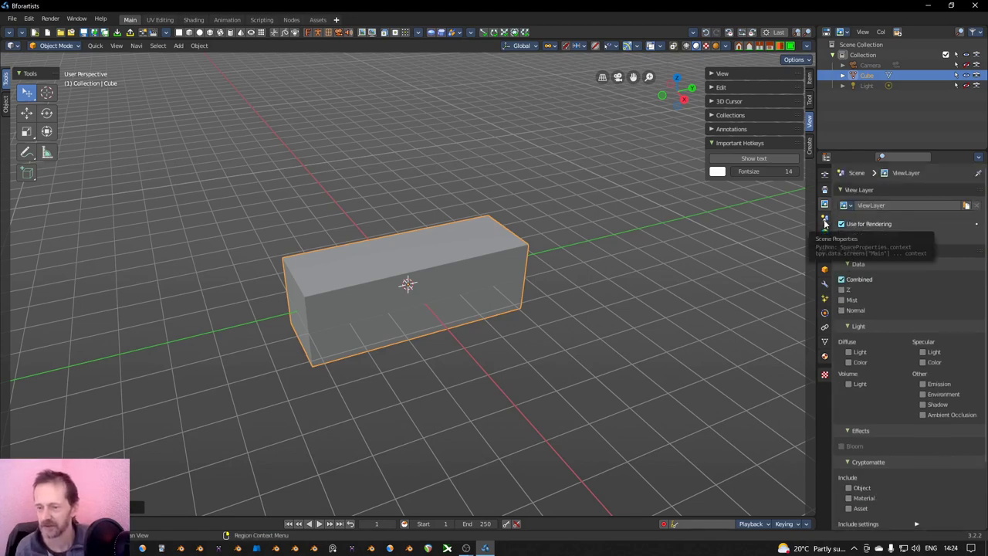
Step: Look at the Scene, World, Collection and Object properties one after another
click(824, 222)
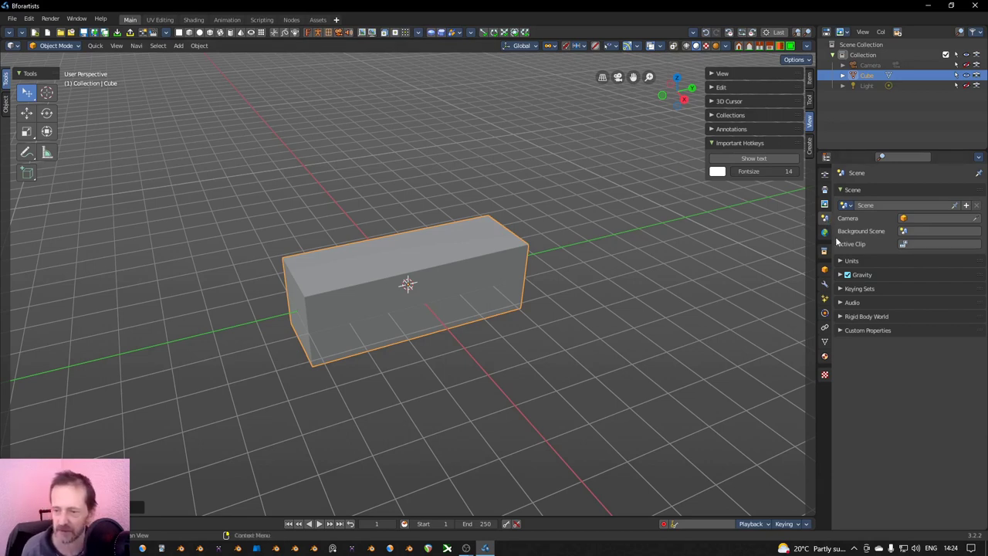
click(824, 231)
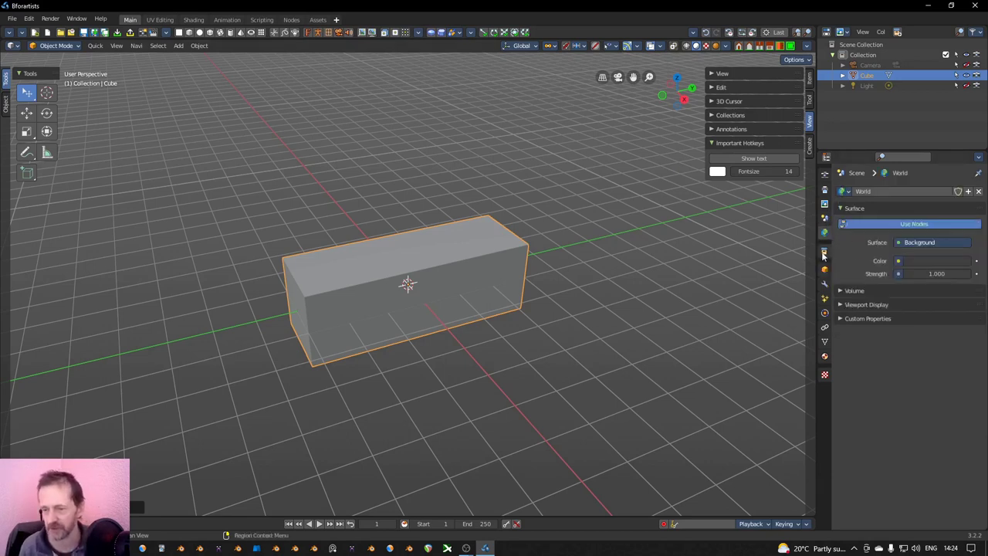
click(825, 255)
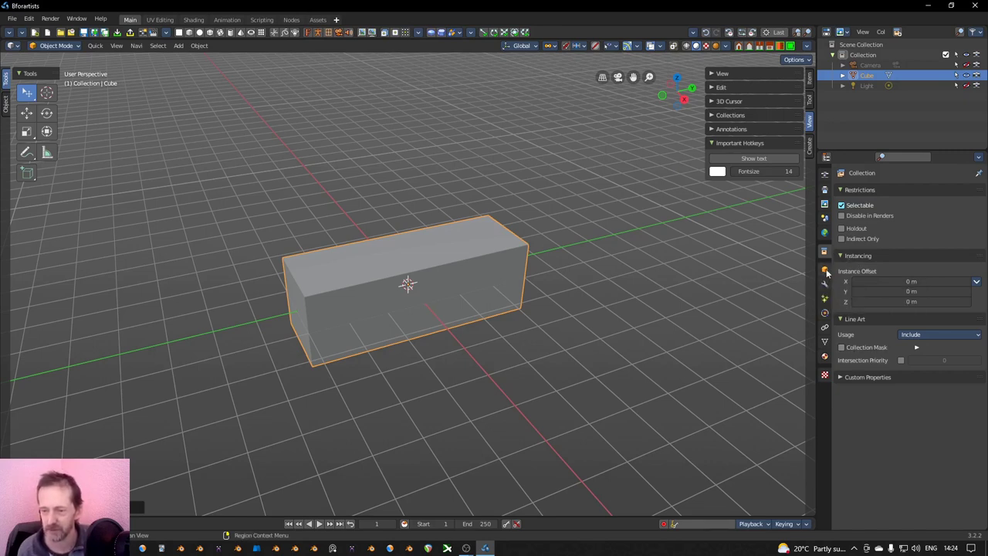
click(825, 269)
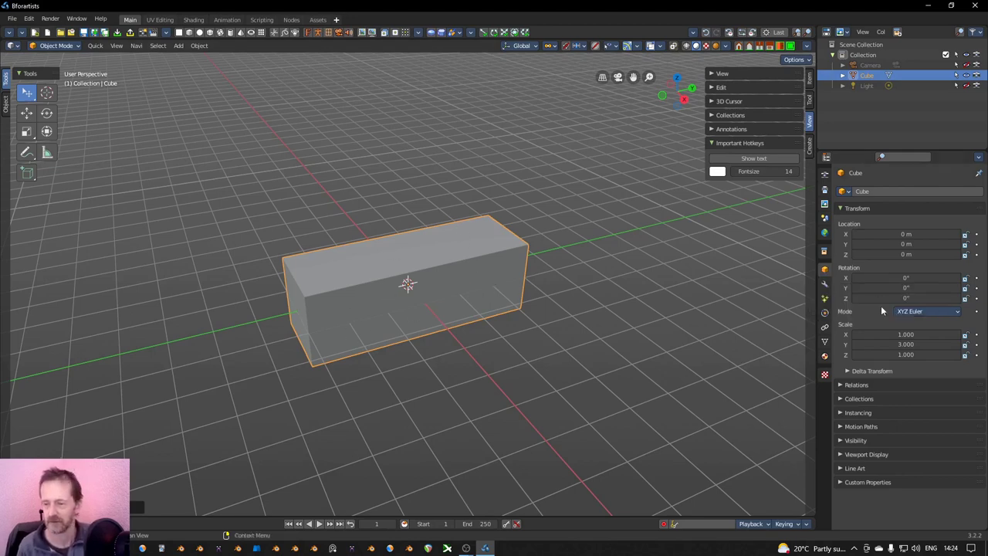
Step: Look at the cube's Modifier properties and the list of modifiers that can be added
click(825, 285)
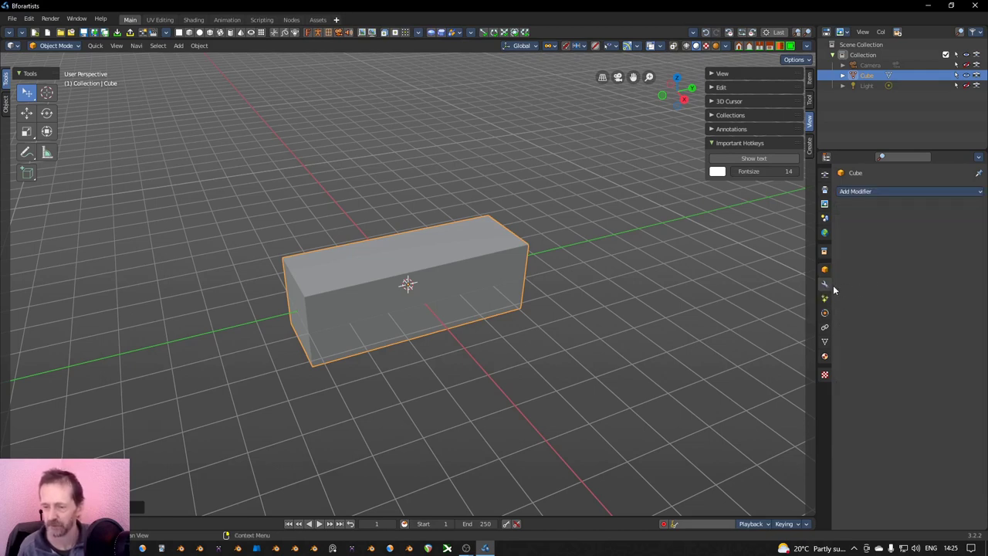
click(872, 192)
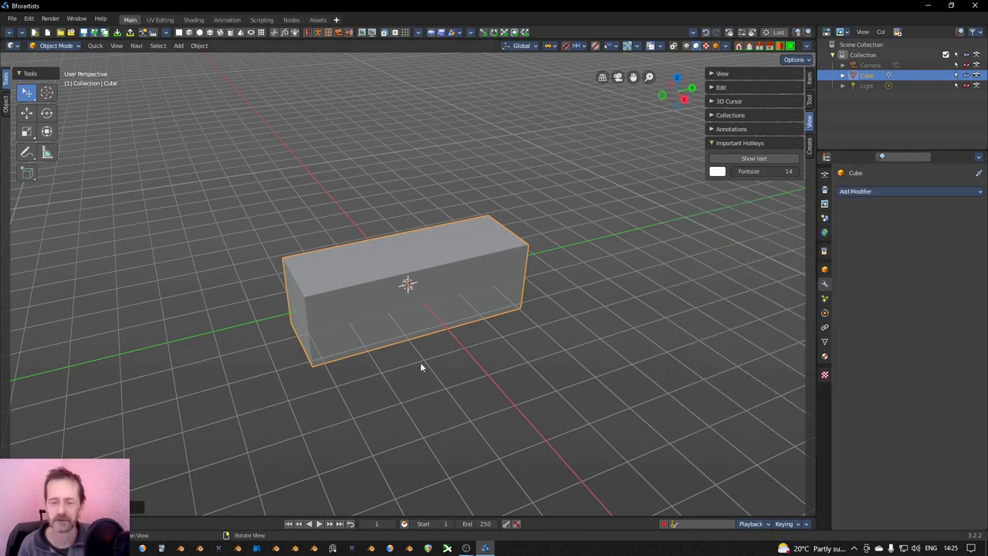
click(857, 191)
click(883, 191)
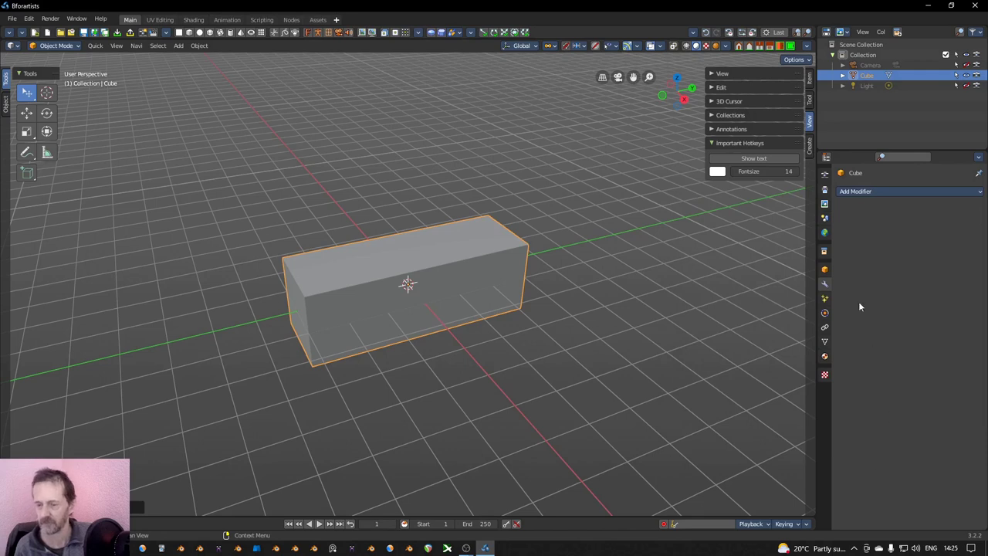
Step: Look at the cube's Particle, Physics, Constraint and Object Data properties
click(824, 301)
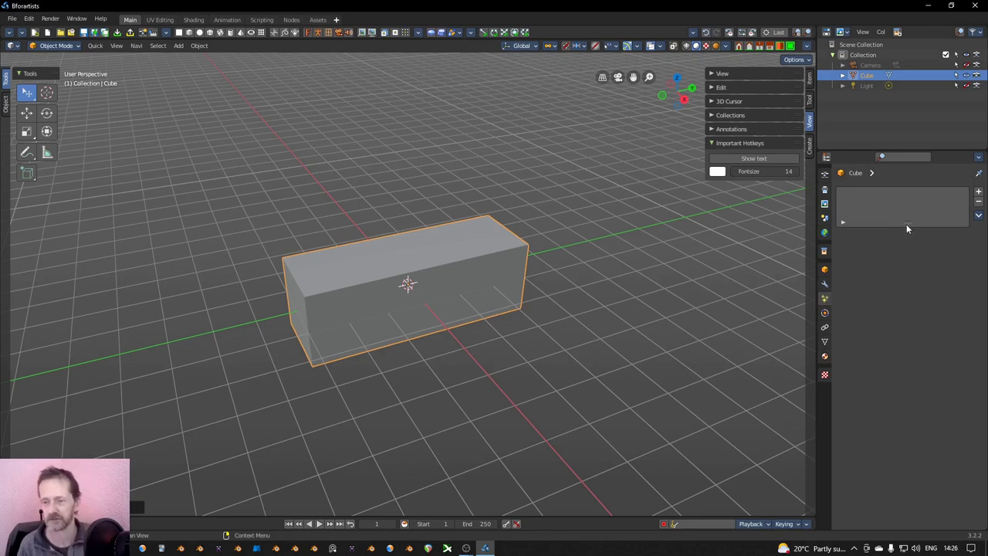
click(824, 314)
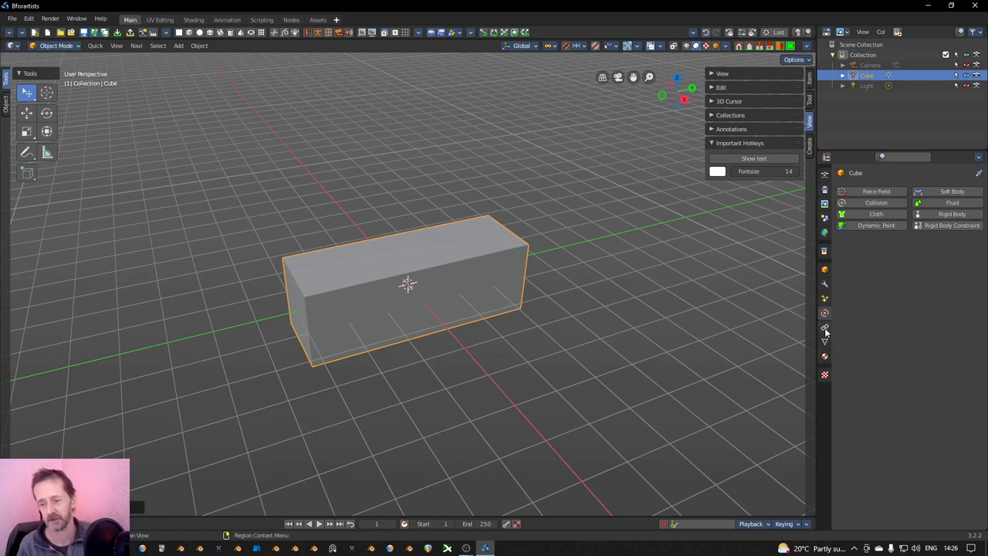
click(825, 328)
click(825, 342)
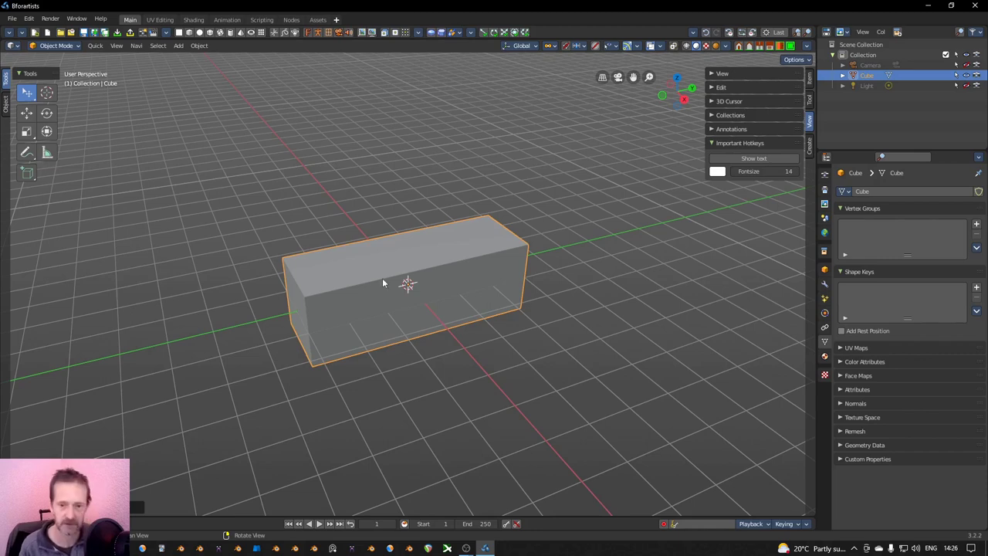
Step: Switch the cube to Edit Mode and back to Object Mode
click(55, 46)
click(56, 69)
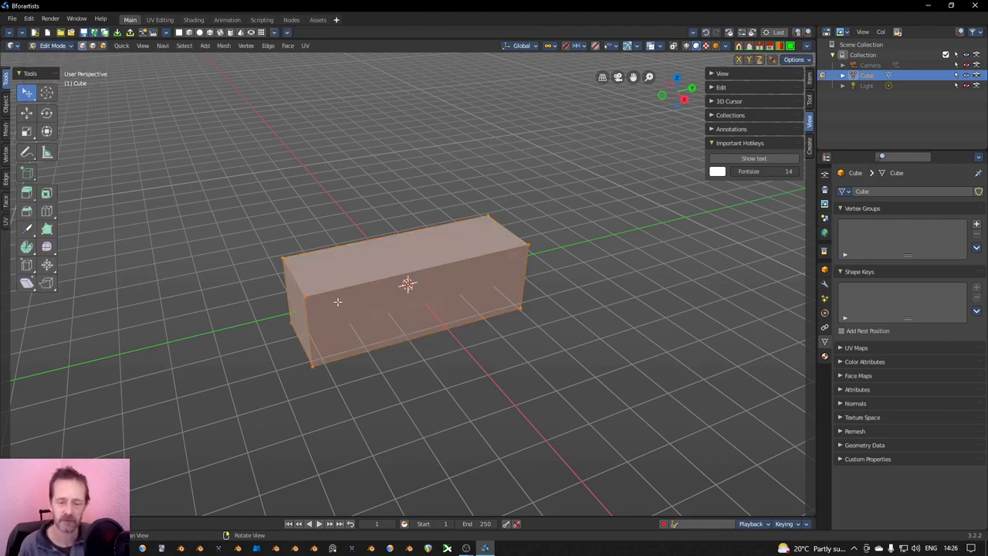
click(49, 46)
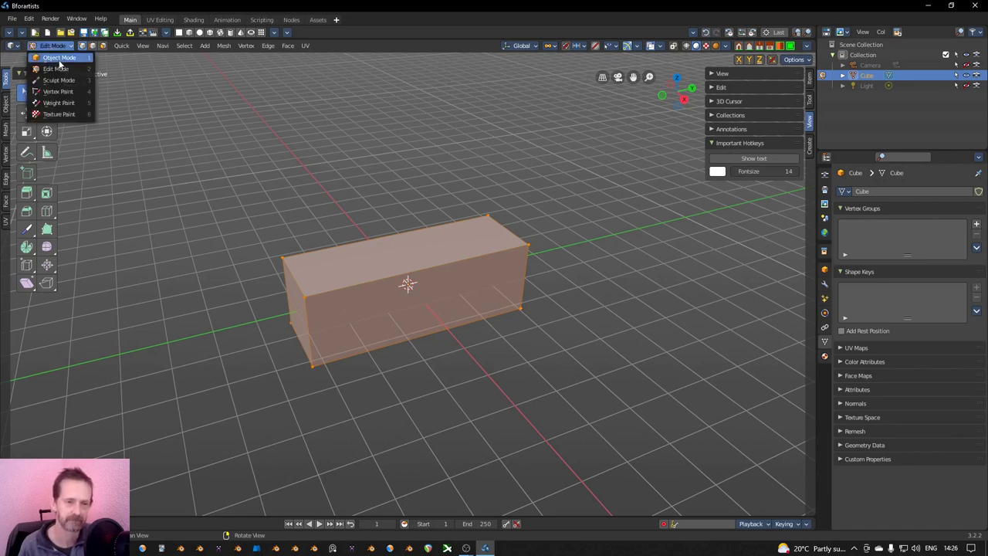
click(58, 63)
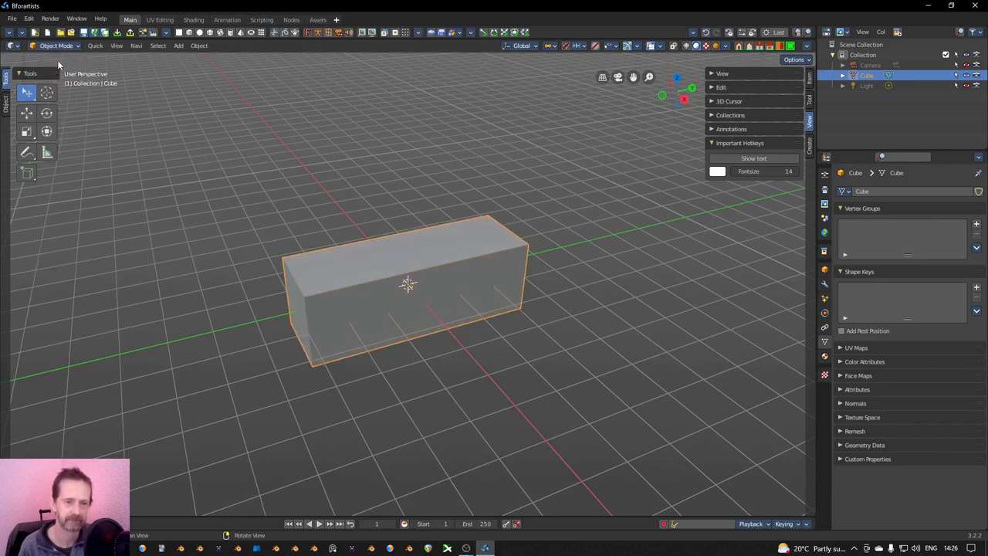
Step: Add a new material to the cube, and look through its surface settings and the Texture properties
click(824, 356)
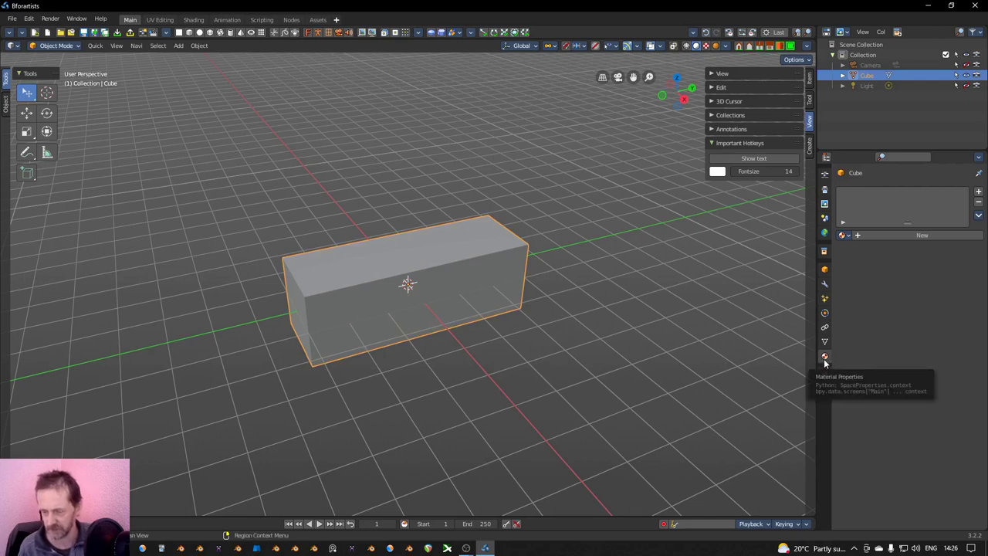
click(900, 233)
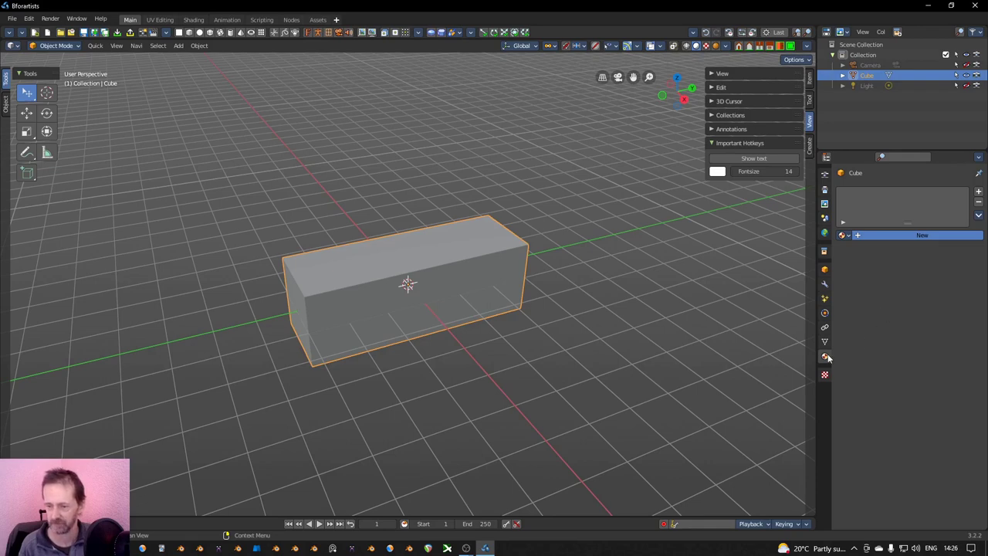
click(908, 235)
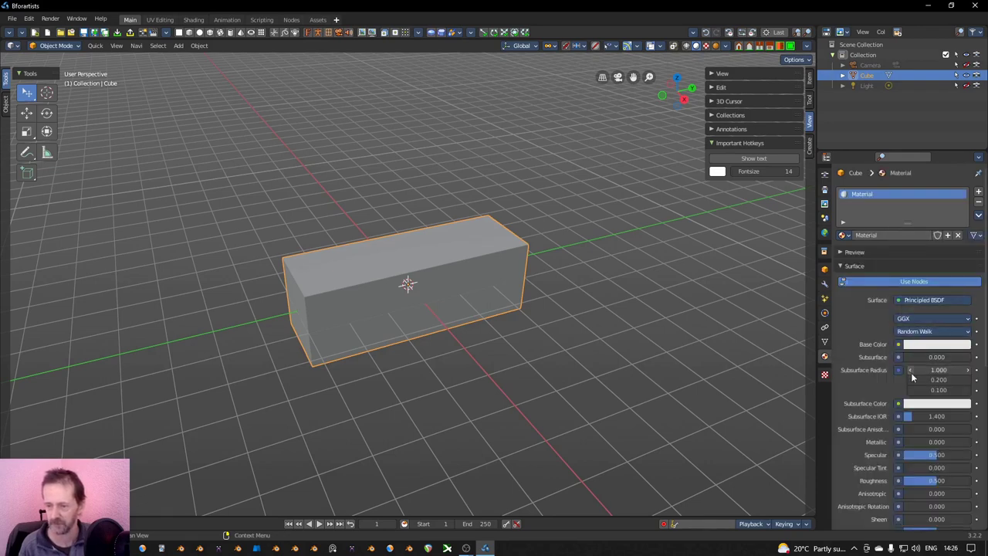
scroll(914, 372, down, 5)
scroll(914, 373, up, 5)
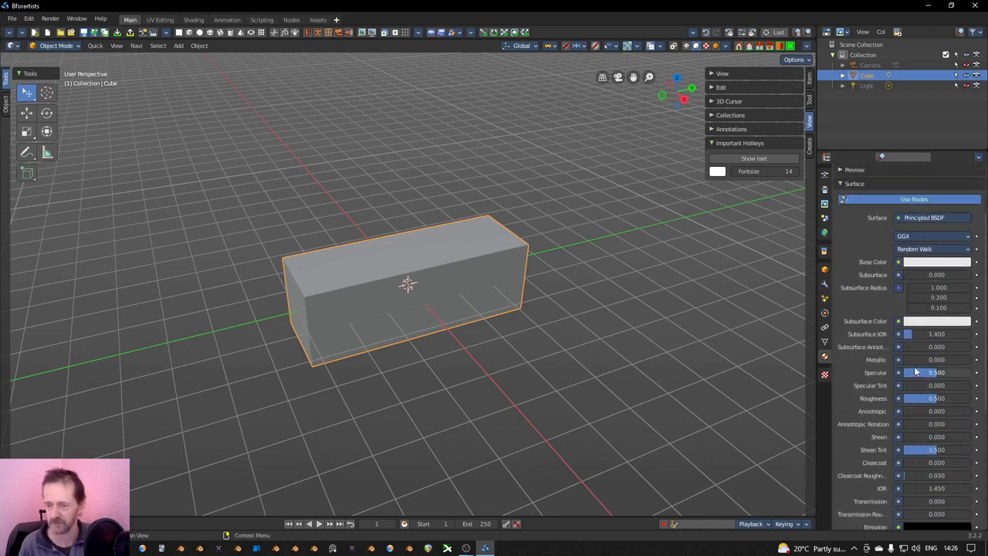
click(824, 376)
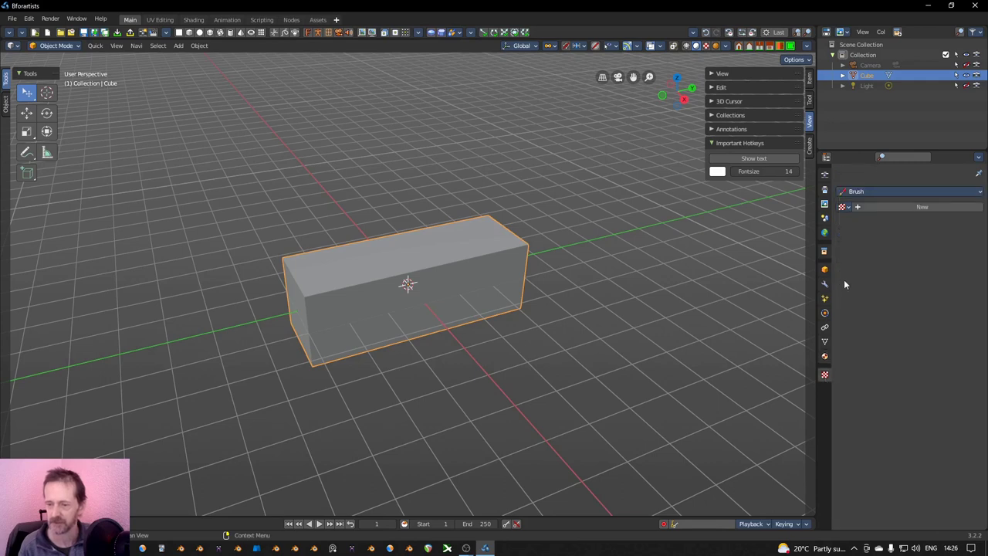
Step: Set the cube material's Base Color to a slightly darkened red
click(824, 355)
click(923, 345)
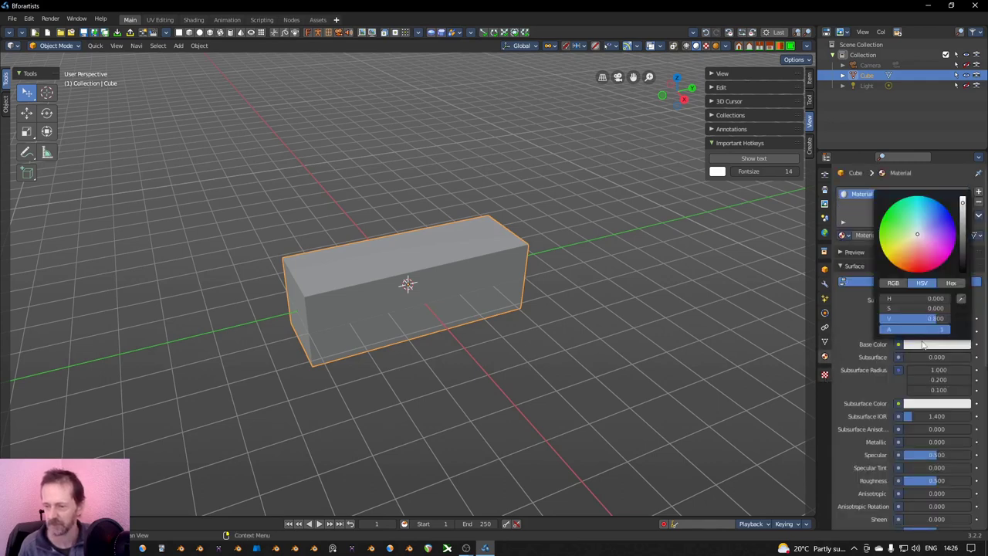
drag(910, 307, 957, 307)
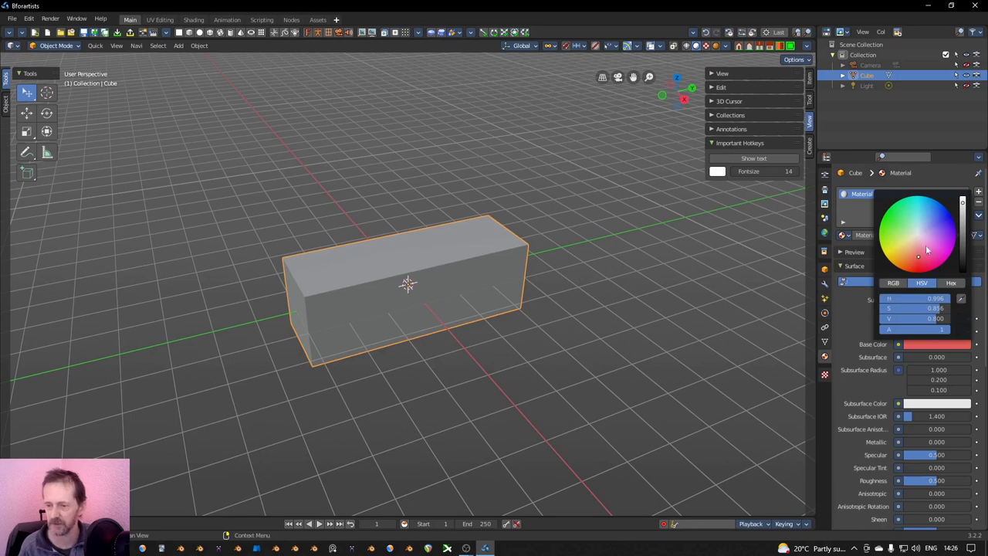
drag(962, 204, 963, 216)
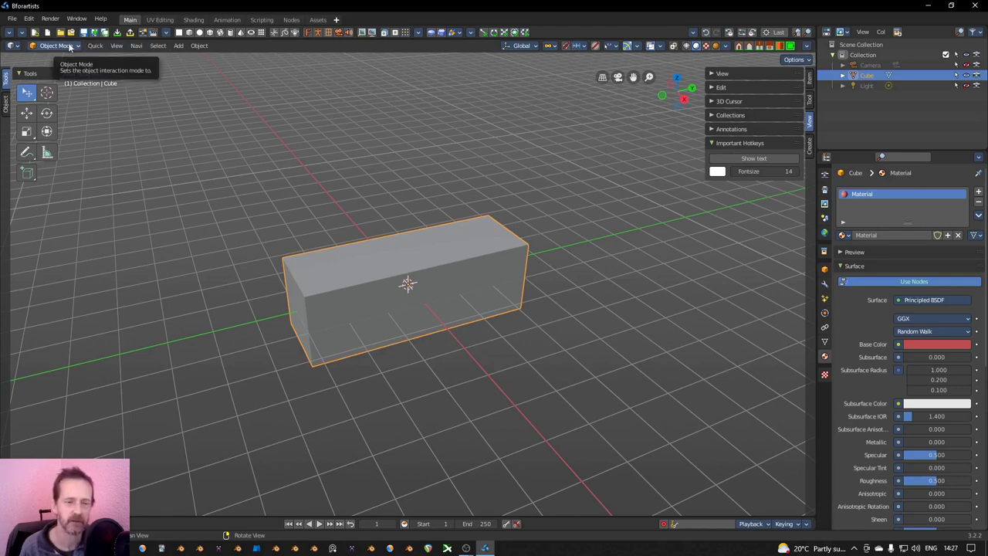
Step: Switch the viewport shading to Wireframe
right_click(260, 50)
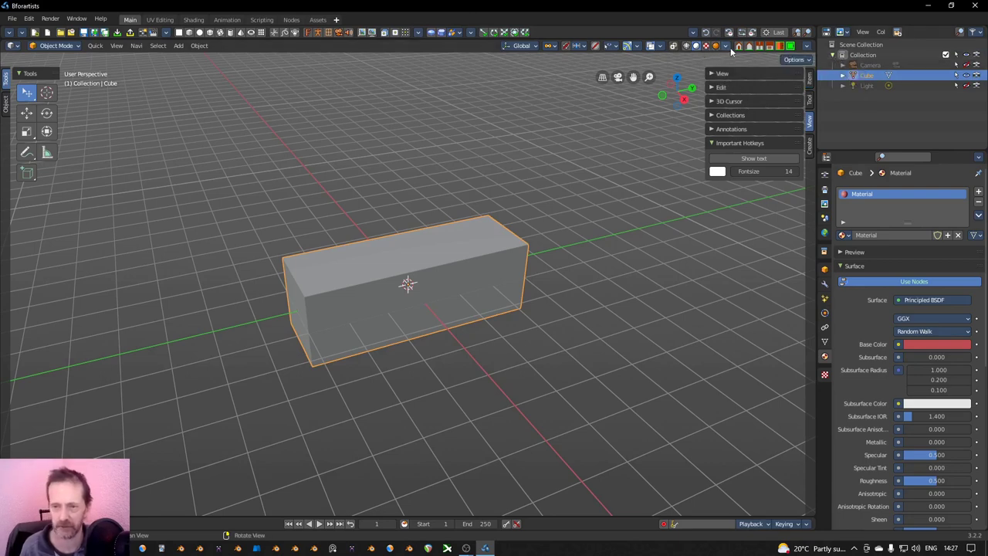
click(686, 48)
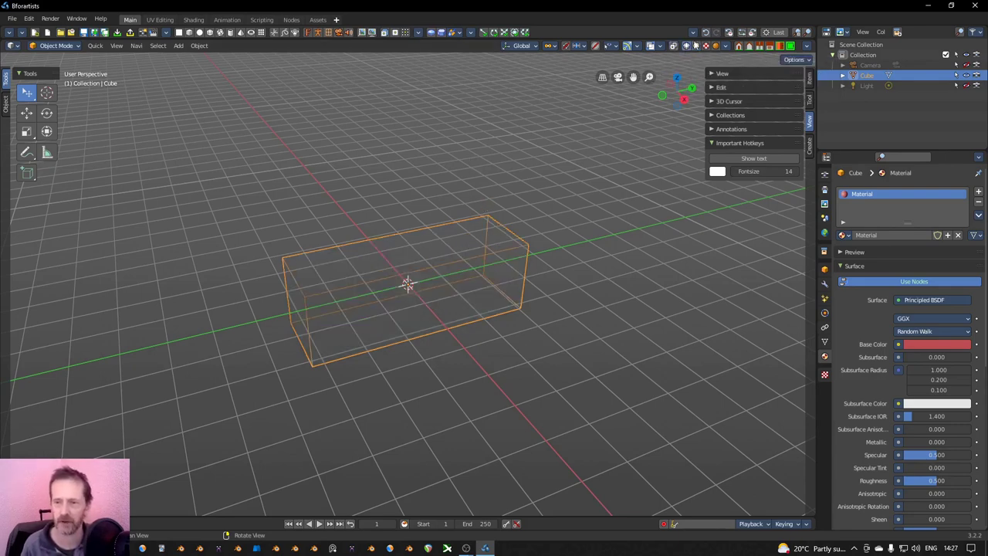
Step: Switch the viewport shading through Solid and Material Preview to Rendered, and open the Render properties
click(695, 47)
click(705, 46)
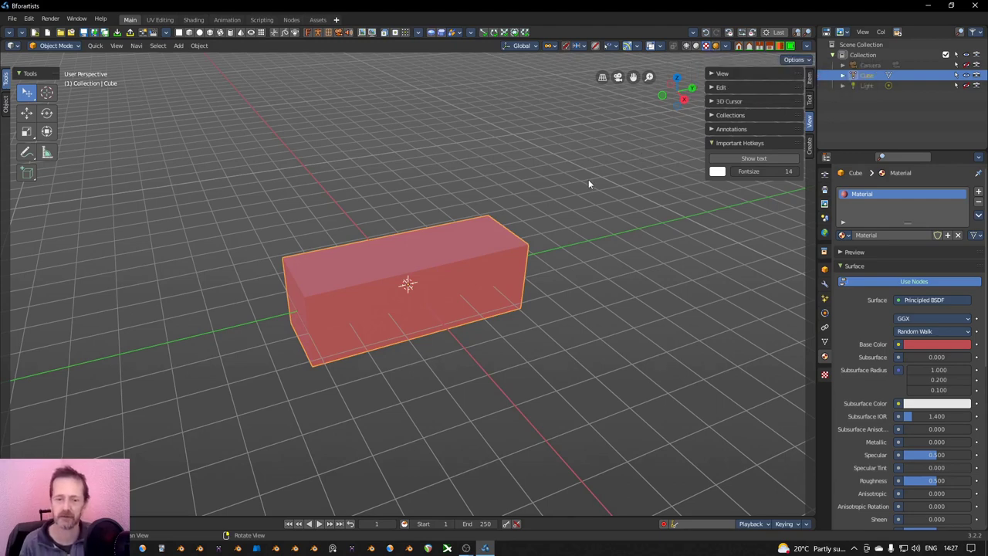
key(z)
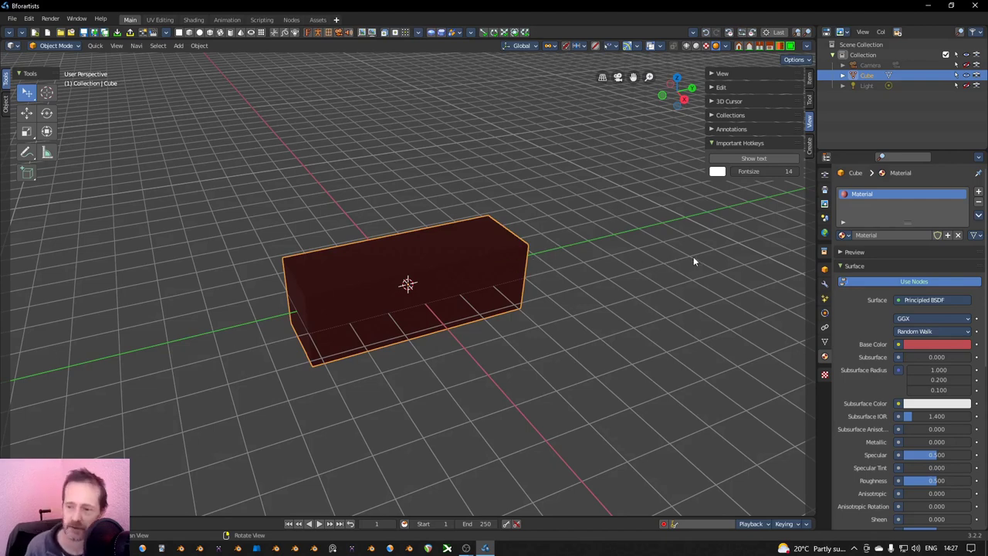
click(824, 190)
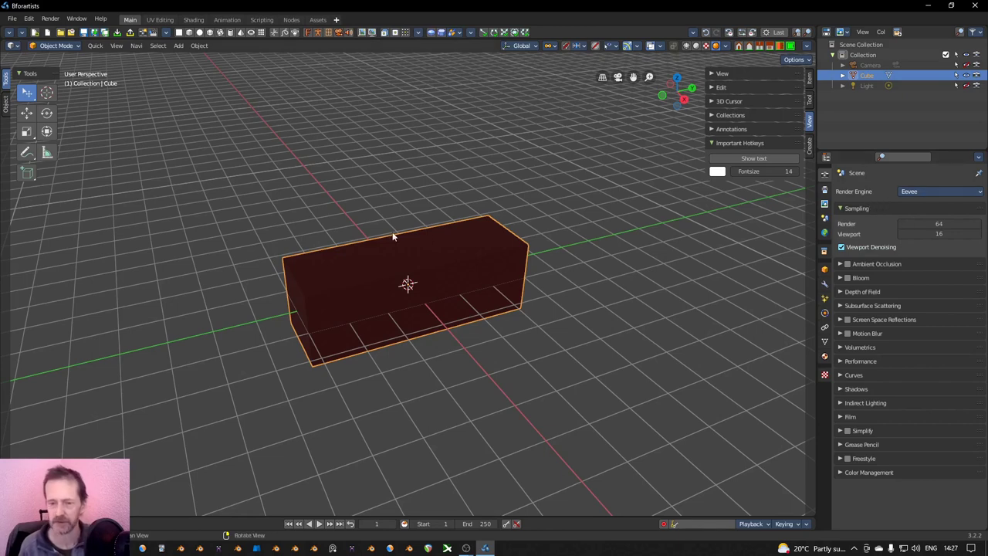
Step: Unhide the Light object in the viewport so that it illuminates the cube
click(867, 85)
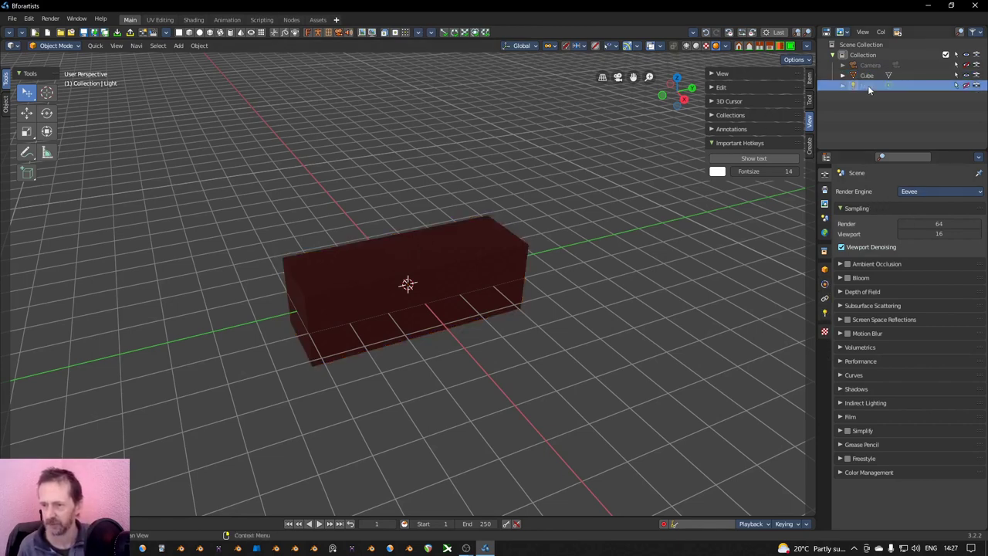
middle_drag(496, 254, 533, 230)
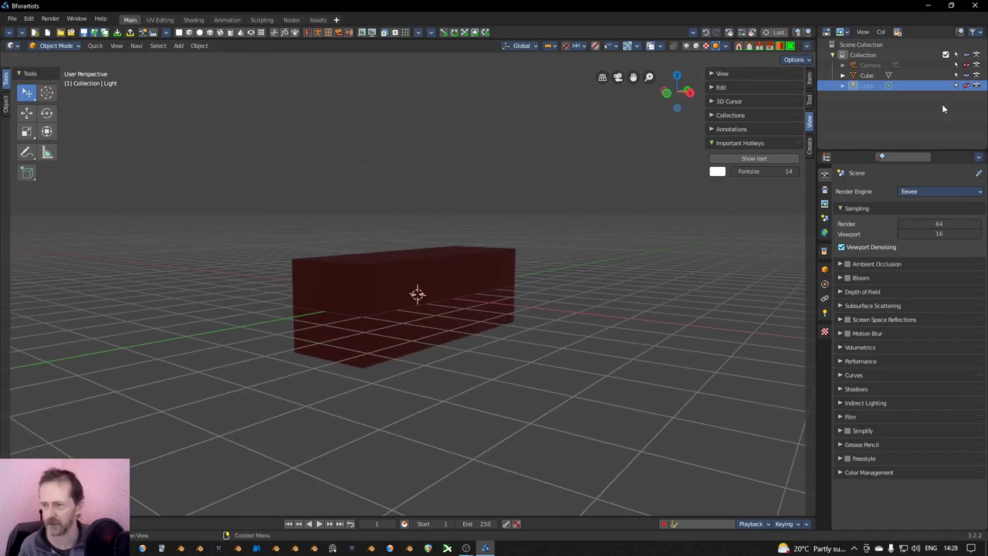
click(966, 86)
middle_drag(417, 216, 391, 240)
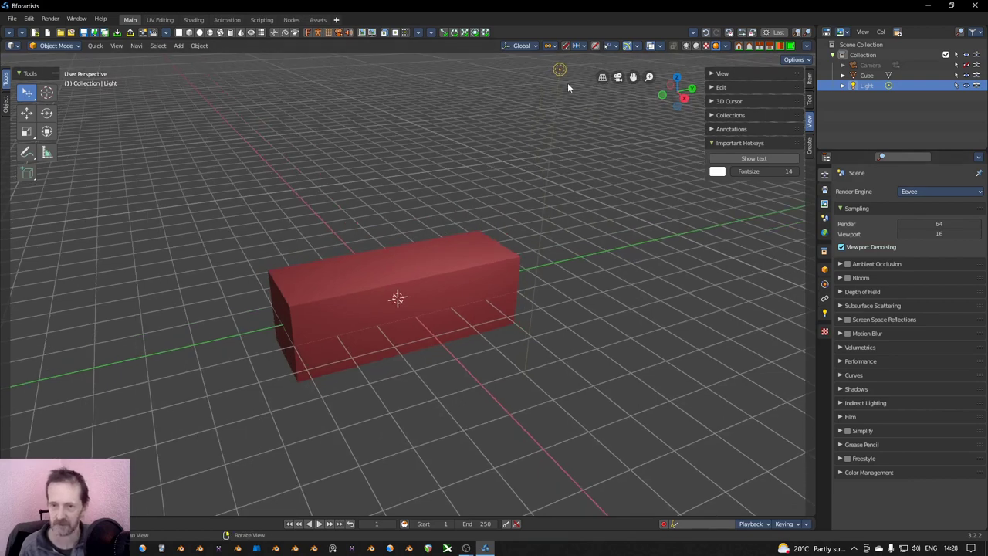
Step: Look through the light's data properties, try out its Power value, and view the lit cube from other angles
click(824, 312)
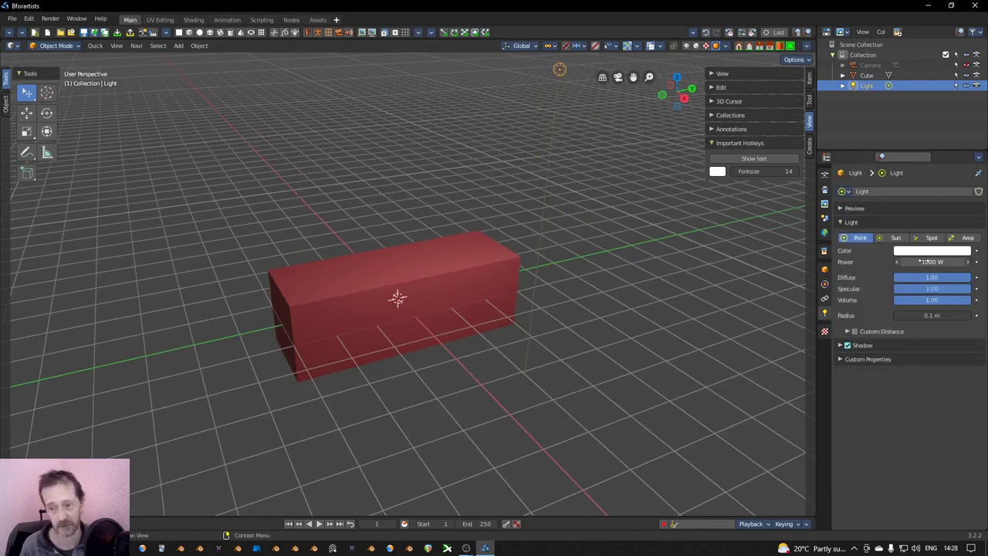
drag(922, 262, 866, 261)
key(Escape)
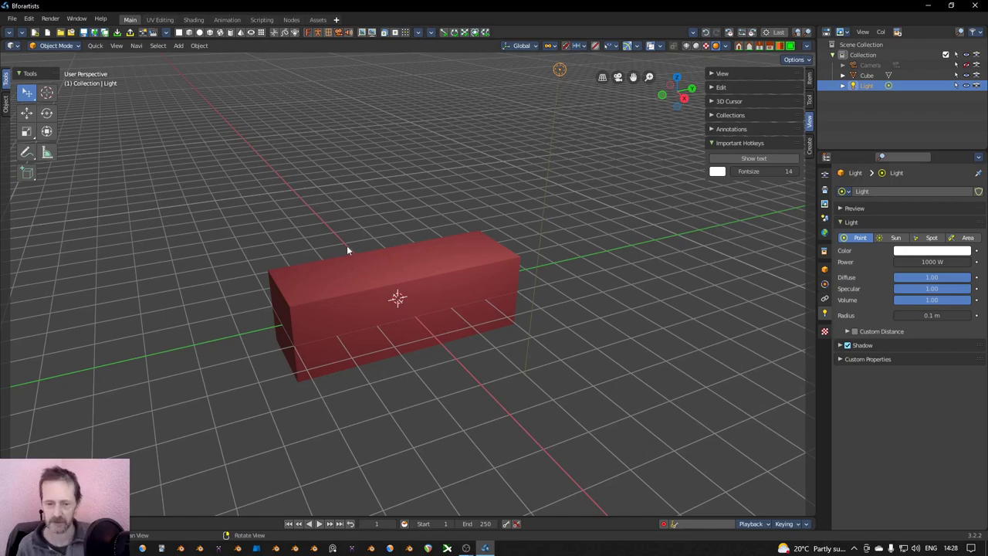
middle_drag(376, 300, 457, 309)
scroll(524, 270, down, 4)
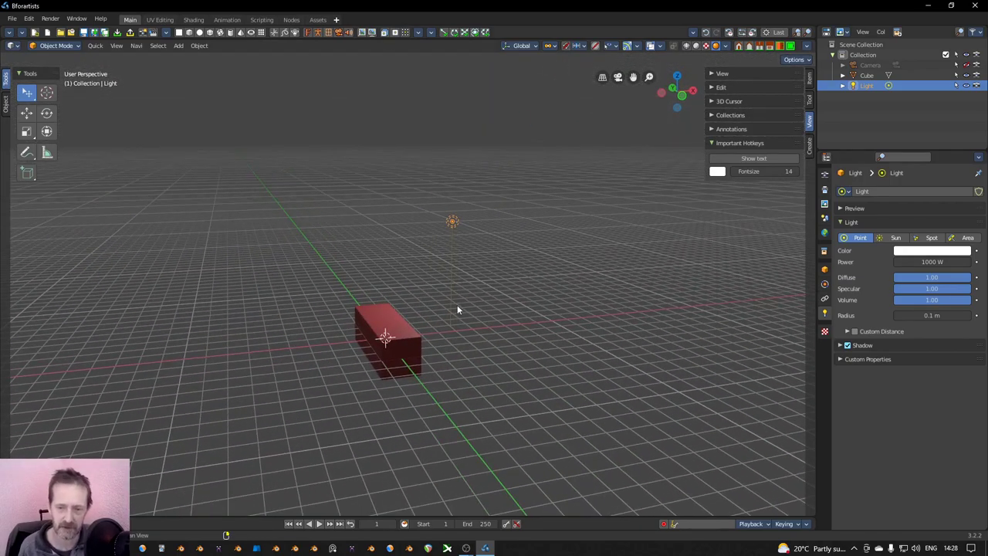
middle_drag(474, 276, 473, 276)
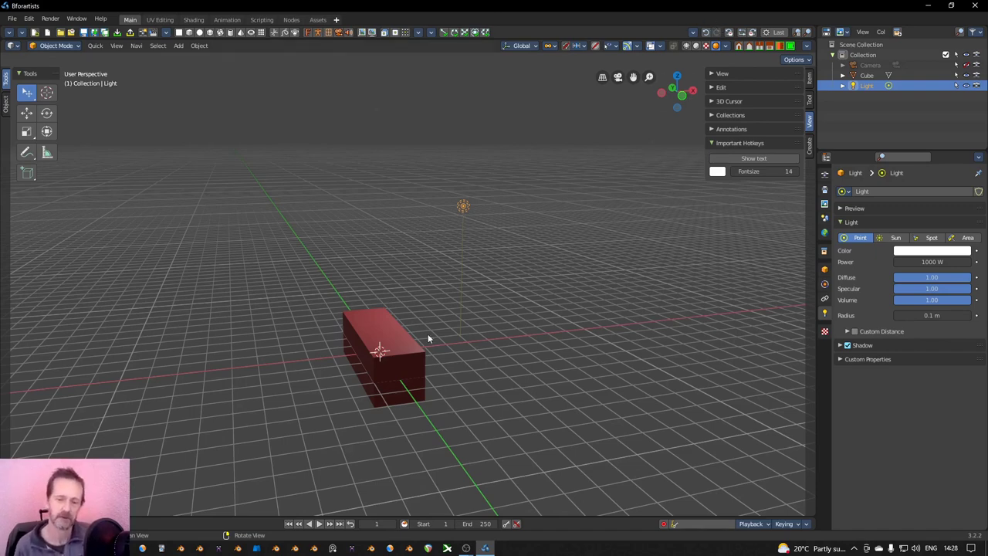
Step: Move the cube upward along the Z axis until it sits above the grid floor
click(404, 357)
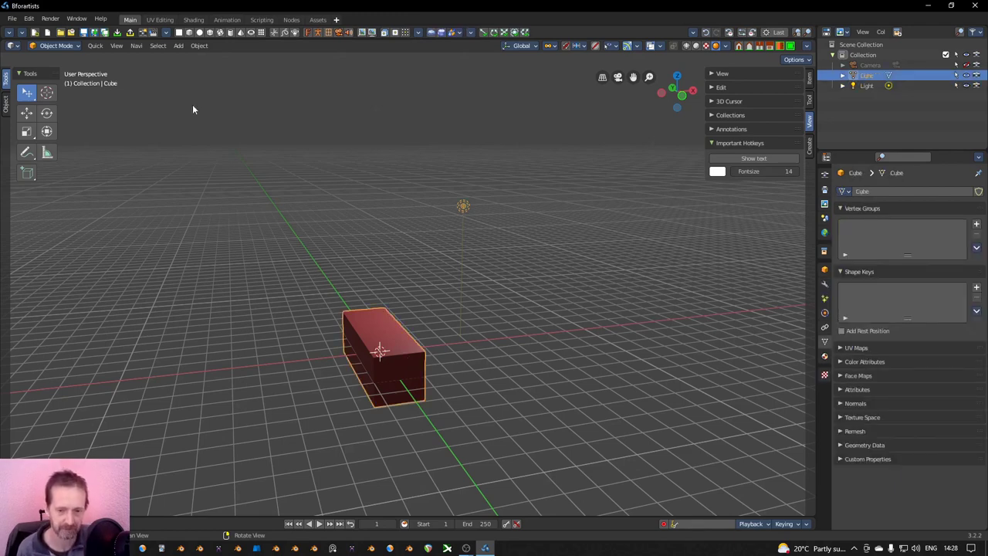
key(shift+space)
key(g)
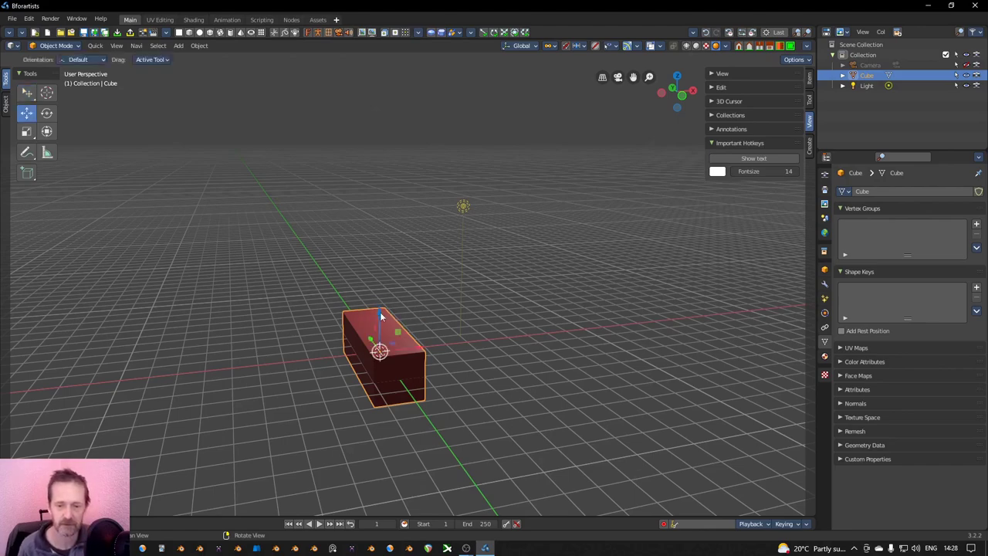
drag(380, 312, 379, 290)
middle_drag(567, 338, 484, 355)
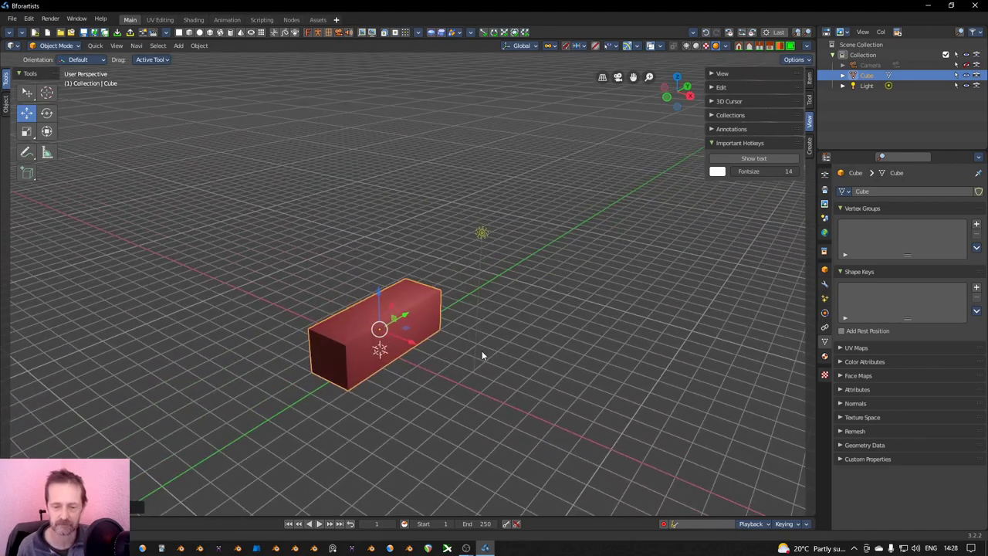
Step: Add a plane at the 3D cursor and scale it up into a large floor beneath the cube
click(179, 33)
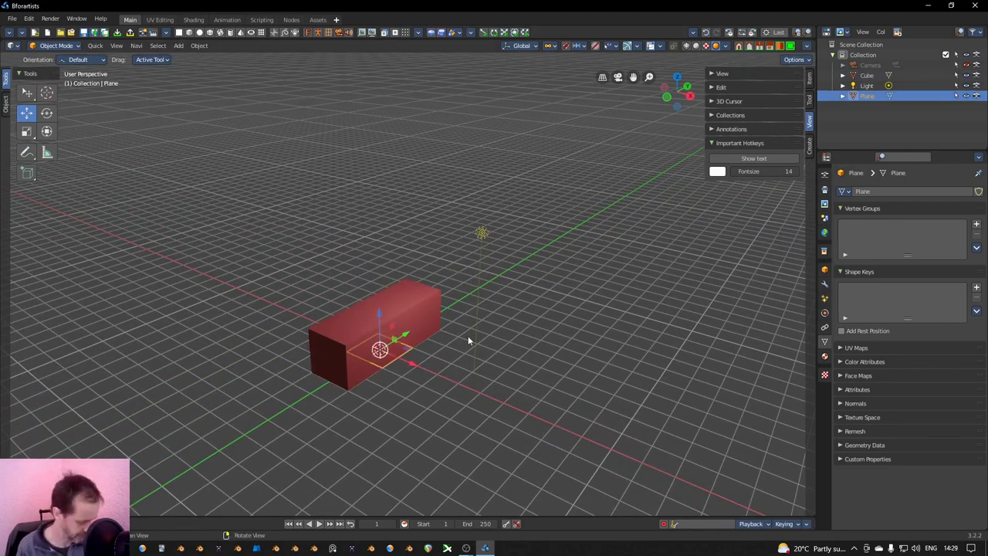
key(shift+space)
key(r)
key(shift+space)
key(s)
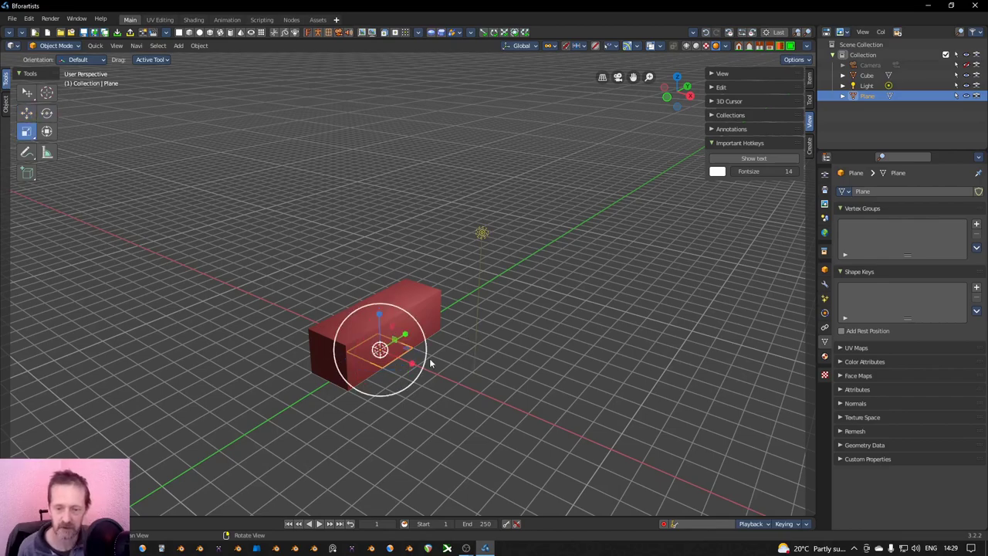
middle_drag(490, 363, 383, 366)
drag(383, 366, 438, 464)
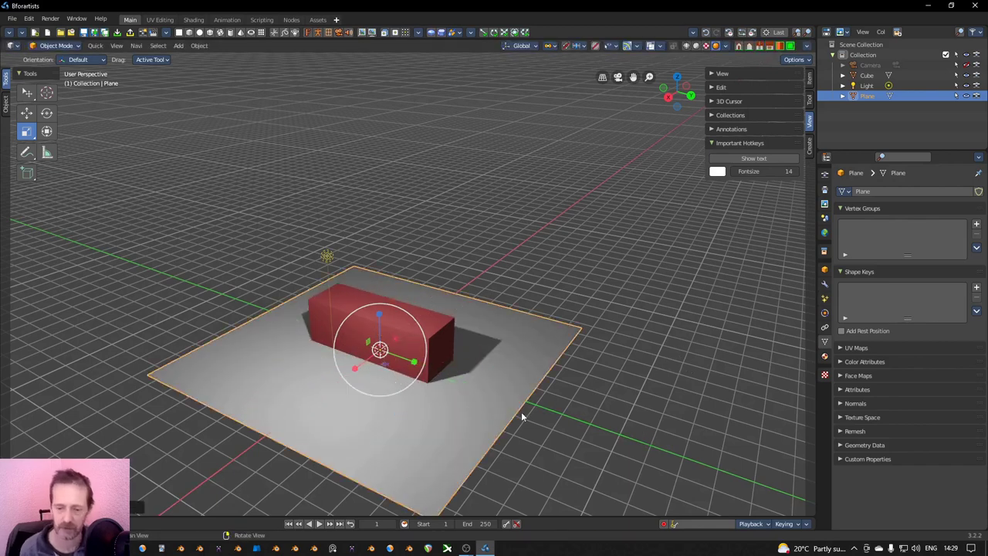
Step: Add a new material to the plane and darken its Base Color to a medium grey
click(824, 357)
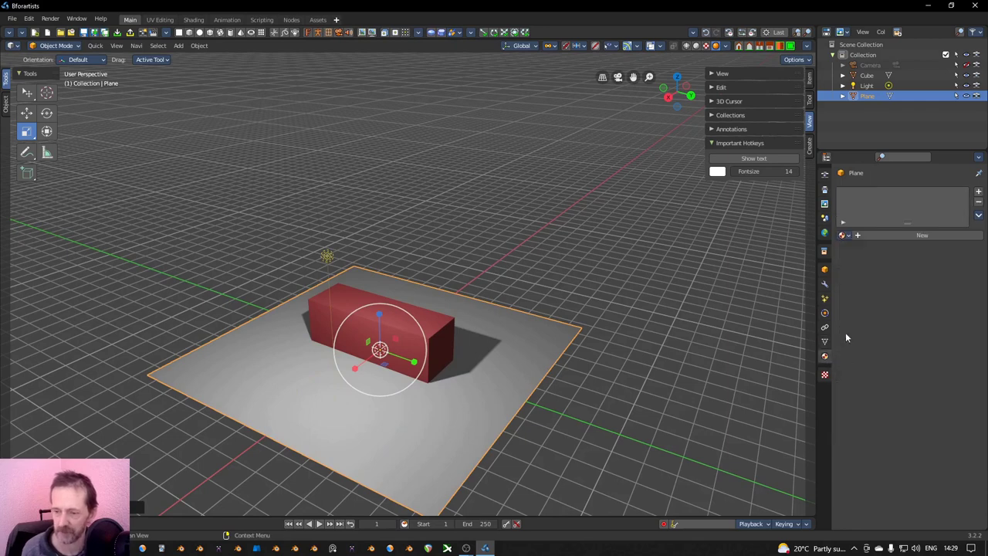
click(898, 235)
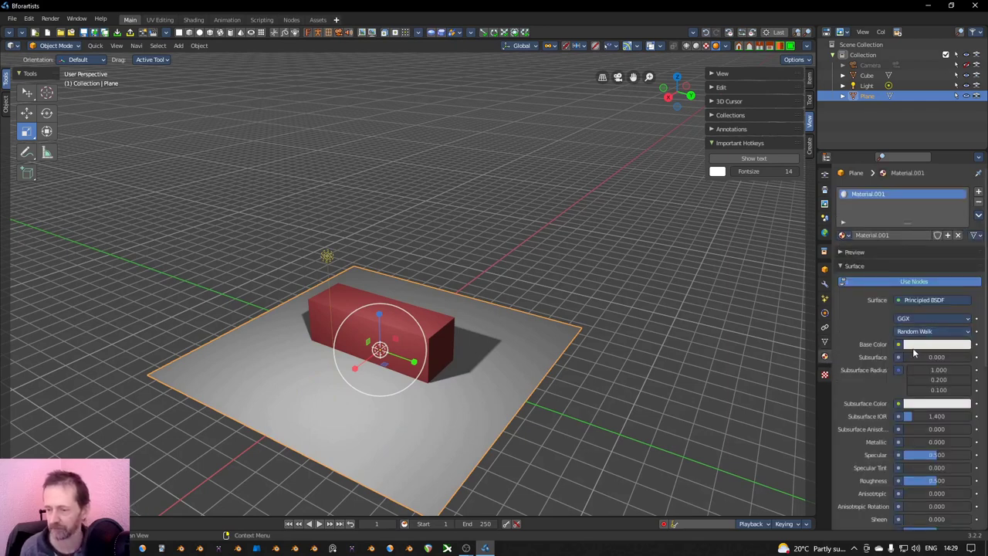
click(918, 345)
click(894, 283)
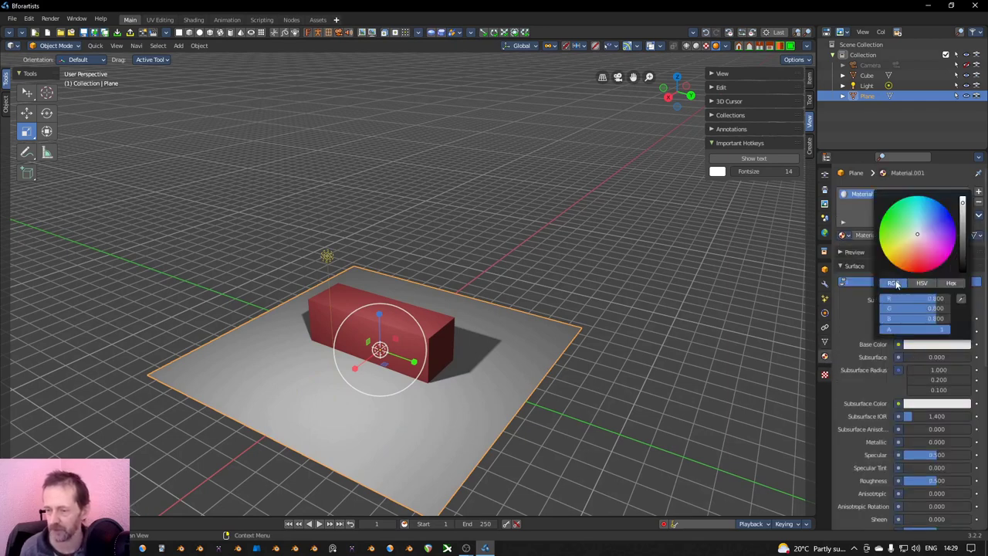
drag(962, 202, 962, 238)
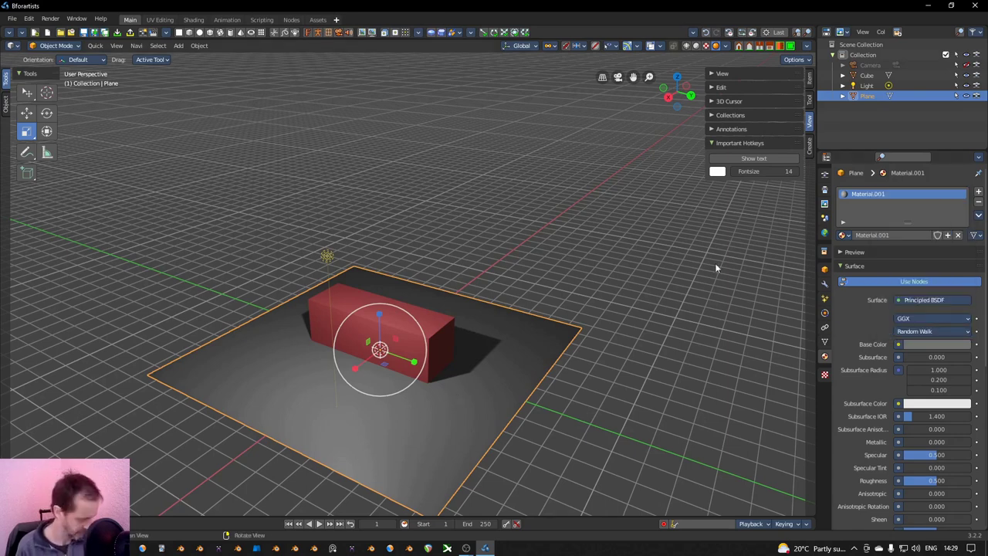
Step: Return to the Select tool and inspect the scene by selecting the cube and the plane in turn
key(w)
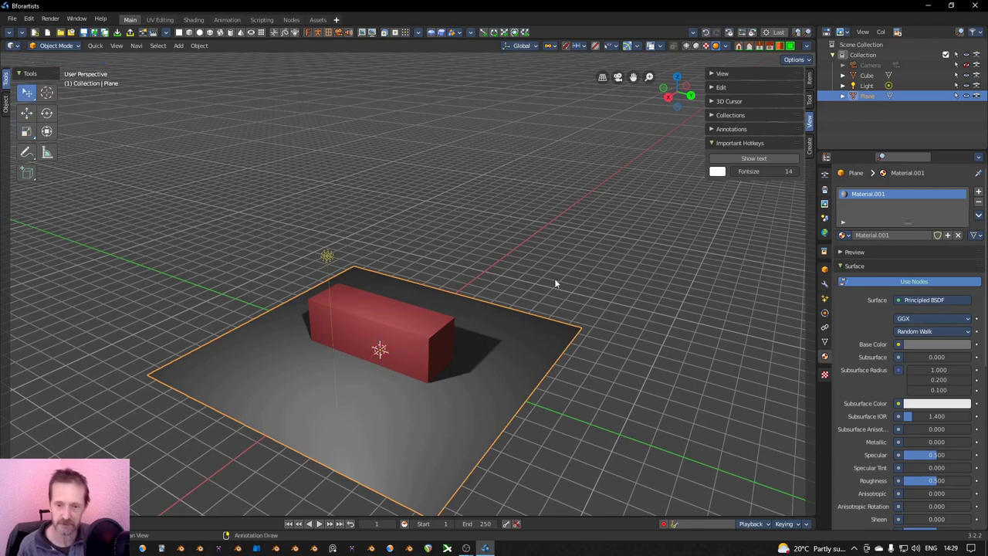
middle_drag(454, 380, 533, 385)
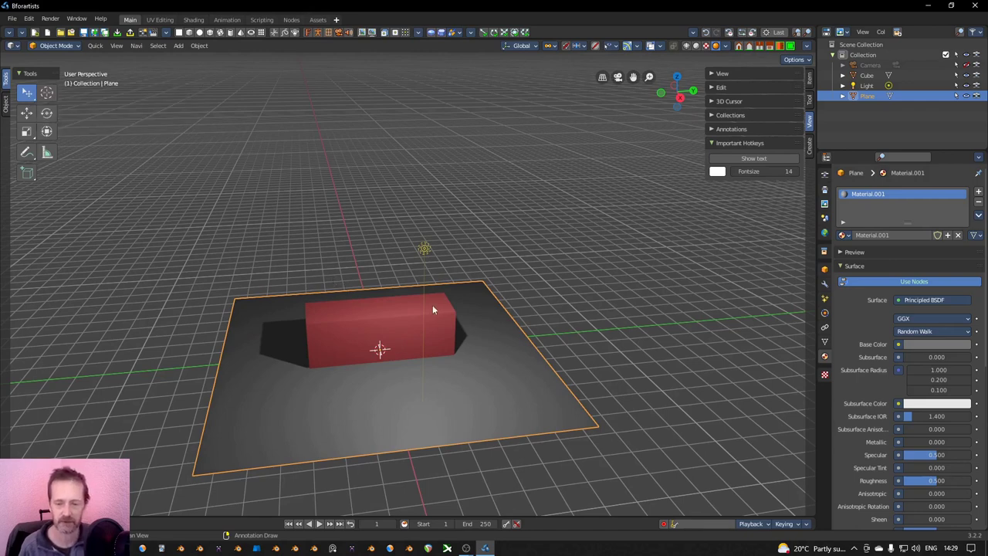
mouse_move(444, 312)
middle_down()
mouse_move(461, 256)
mouse_move(423, 179)
mouse_move(465, 331)
mouse_move(476, 209)
mouse_move(514, 221)
mouse_move(444, 247)
mouse_move(445, 257)
middle_up()
scroll(455, 289, up, 1)
mouse_move(493, 302)
middle_down()
mouse_move(446, 330)
mouse_move(402, 258)
mouse_move(487, 298)
mouse_move(489, 312)
middle_up()
click(449, 250)
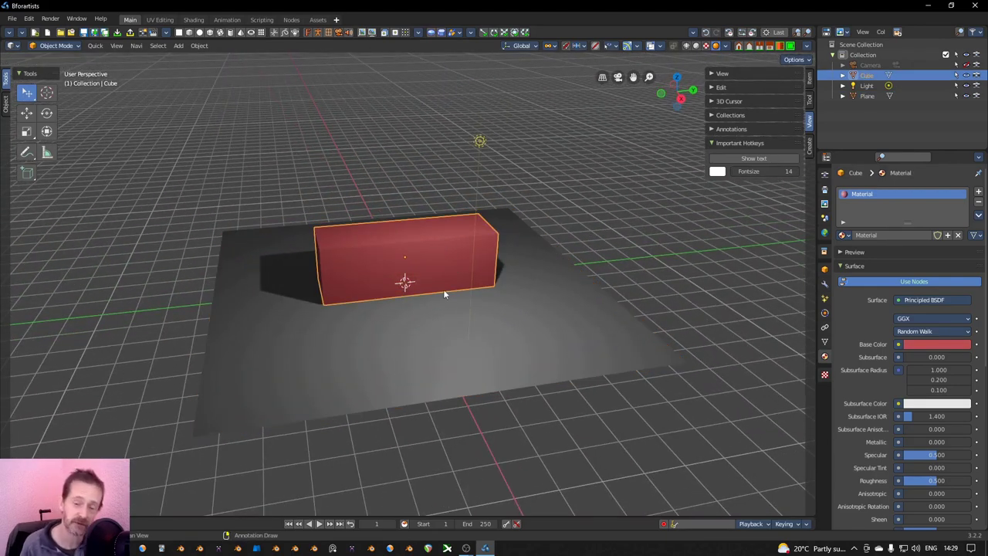
click(507, 332)
click(432, 239)
click(498, 330)
click(418, 241)
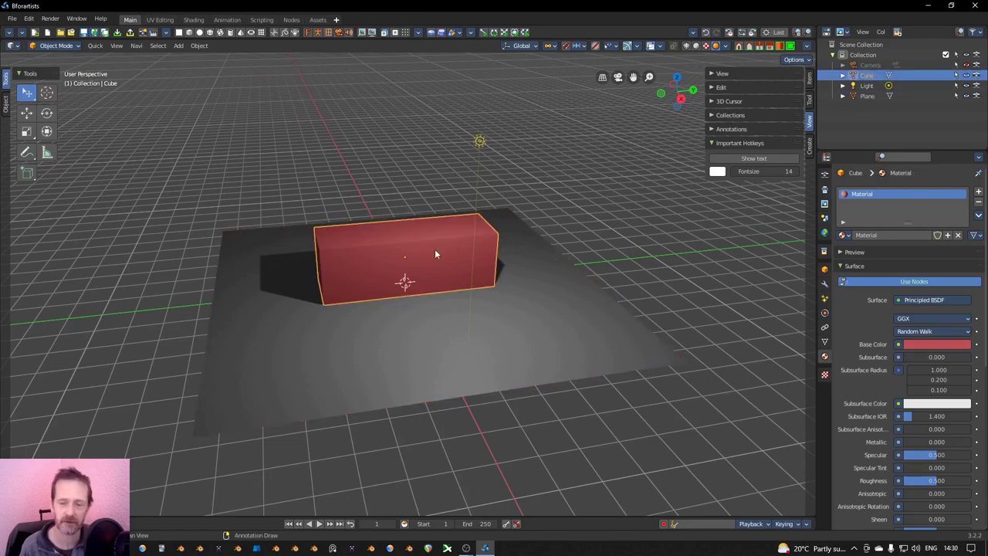
Step: Select the light, the plane and the light again while examining the rendered lighting from several angles
middle_drag(440, 250, 496, 217)
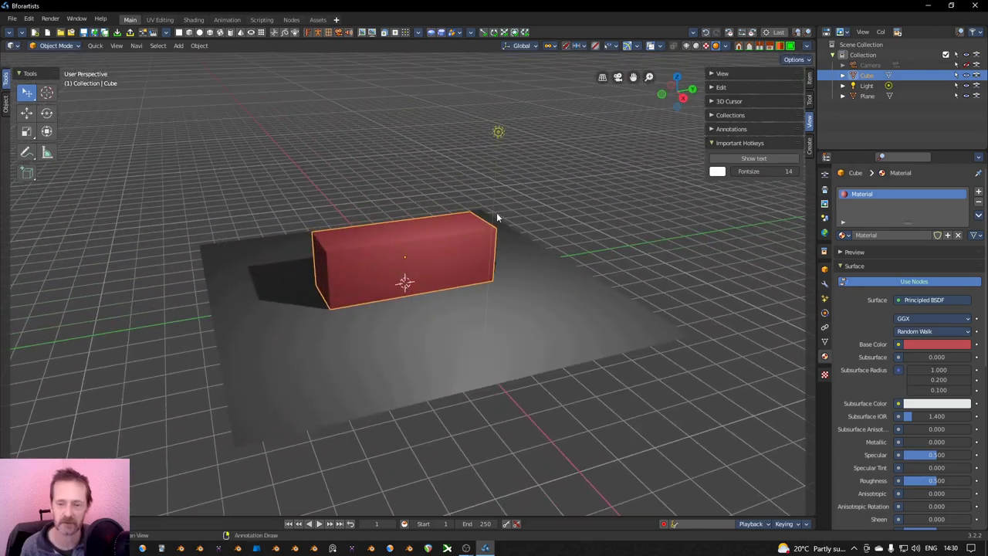
click(500, 132)
middle_drag(500, 131, 513, 156)
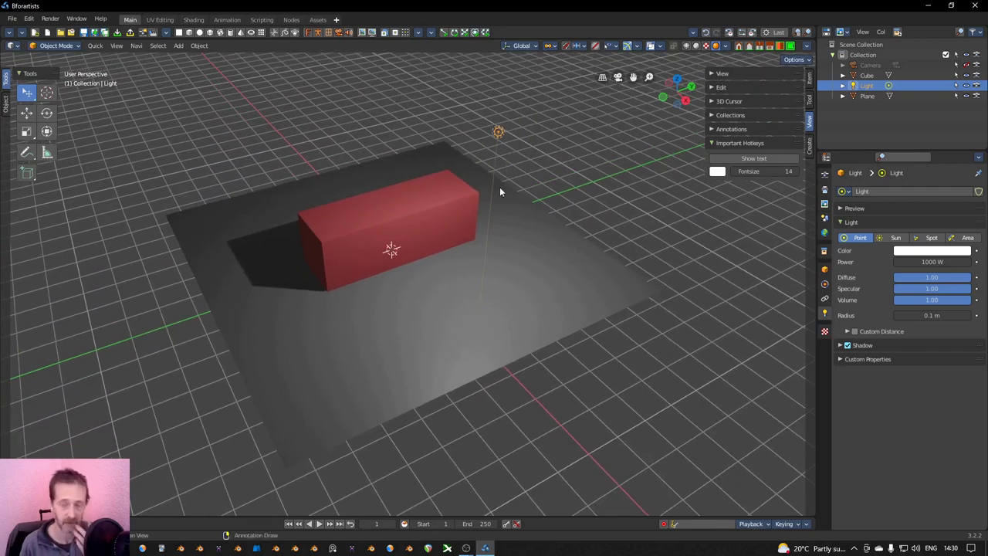
click(427, 320)
middle_drag(439, 326, 414, 333)
click(470, 147)
mouse_move(470, 147)
middle_down()
mouse_move(421, 230)
mouse_move(429, 145)
mouse_move(499, 169)
mouse_move(497, 139)
mouse_move(485, 142)
middle_up()
middle_drag(492, 214, 512, 223)
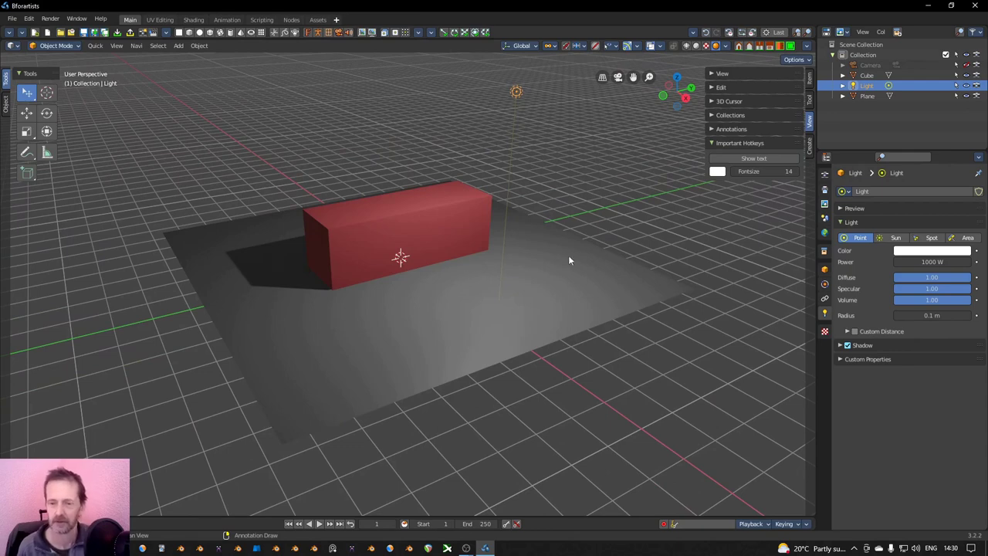
Step: Set the red cube material's Roughness to 0.318, checking the shading from a low angle
click(451, 228)
scroll(934, 457, down, 3)
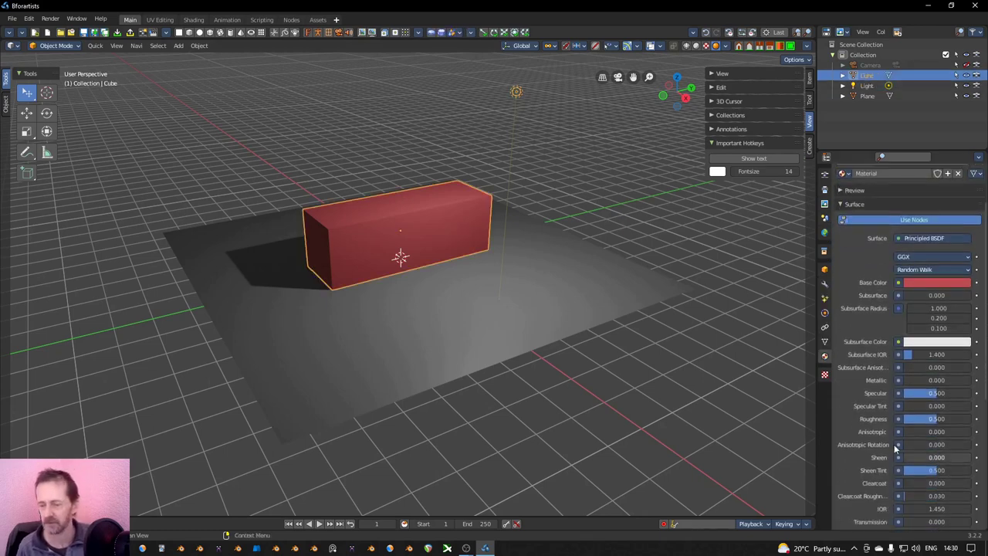
mouse_move(916, 421)
mouse_down()
mouse_move(881, 421)
mouse_move(920, 420)
mouse_up()
scroll(427, 267, up, 3)
middle_drag(430, 259, 474, 247)
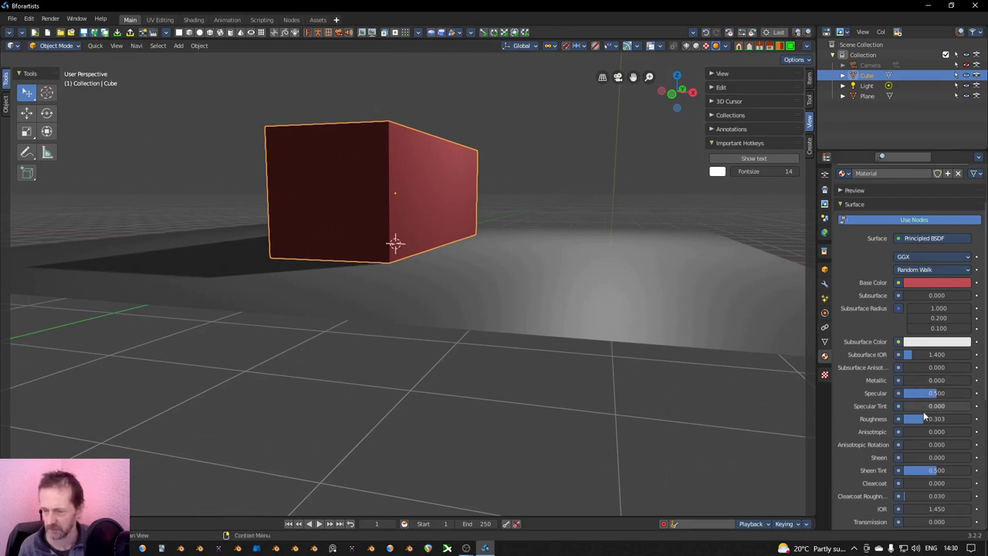
mouse_move(912, 421)
mouse_down()
mouse_move(888, 420)
mouse_move(923, 421)
mouse_move(914, 420)
mouse_up()
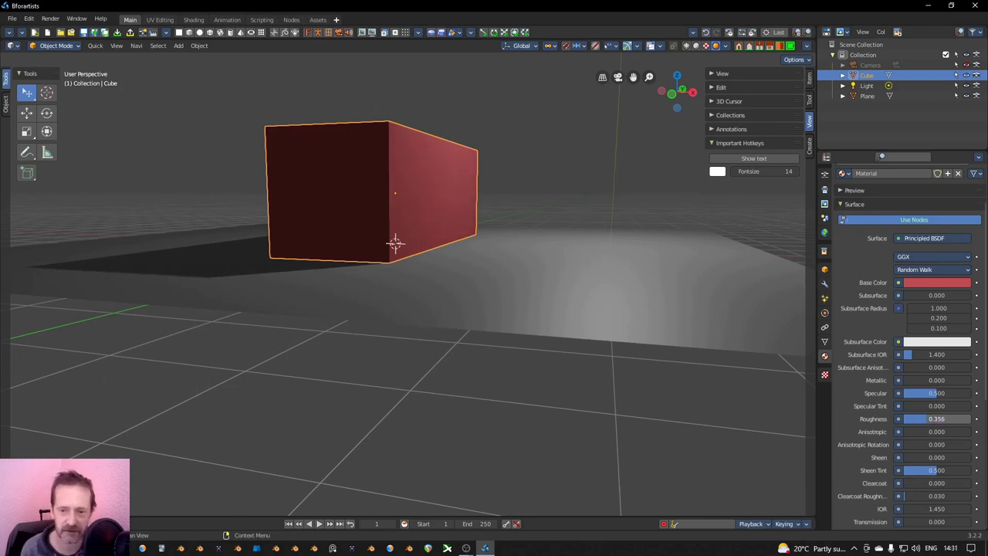
middle_drag(553, 284, 576, 311)
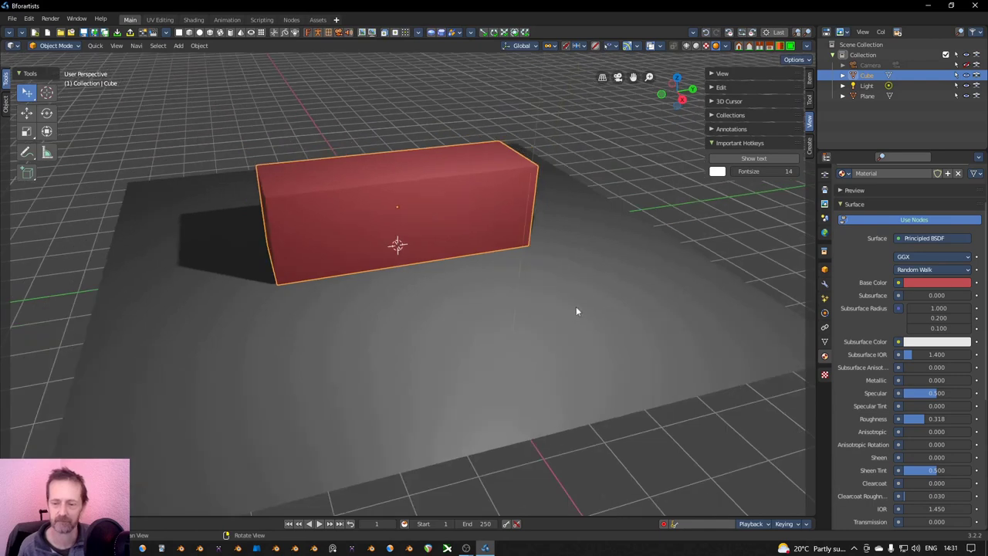
Step: Place the 3D cursor on the floor beside the red cube and add a new cube there
shift+right_click(650, 291)
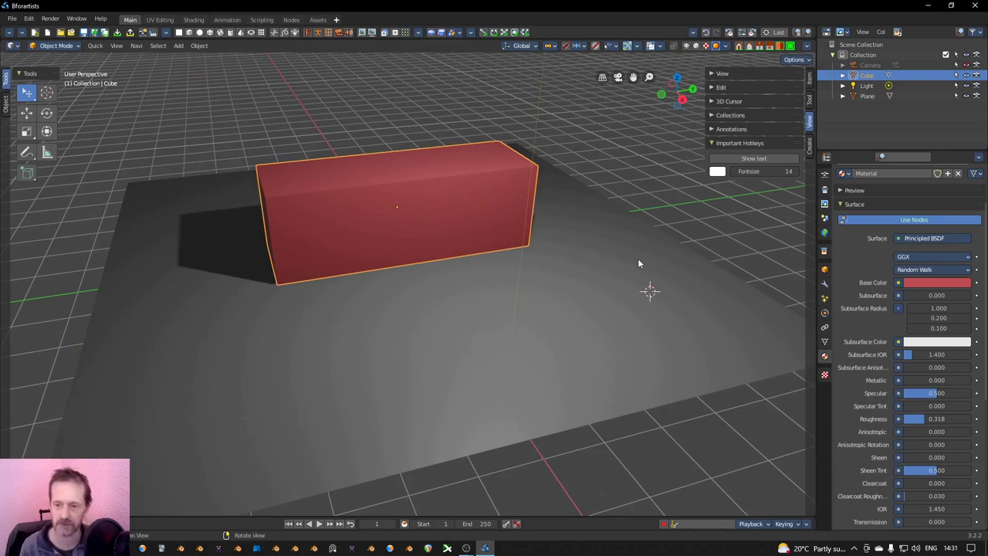
shift+right_click(622, 269)
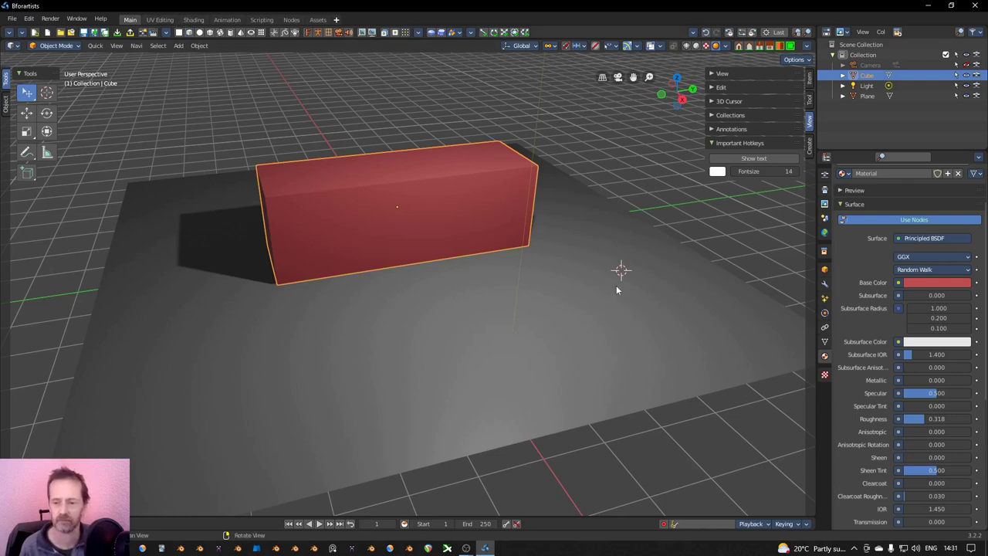
click(186, 34)
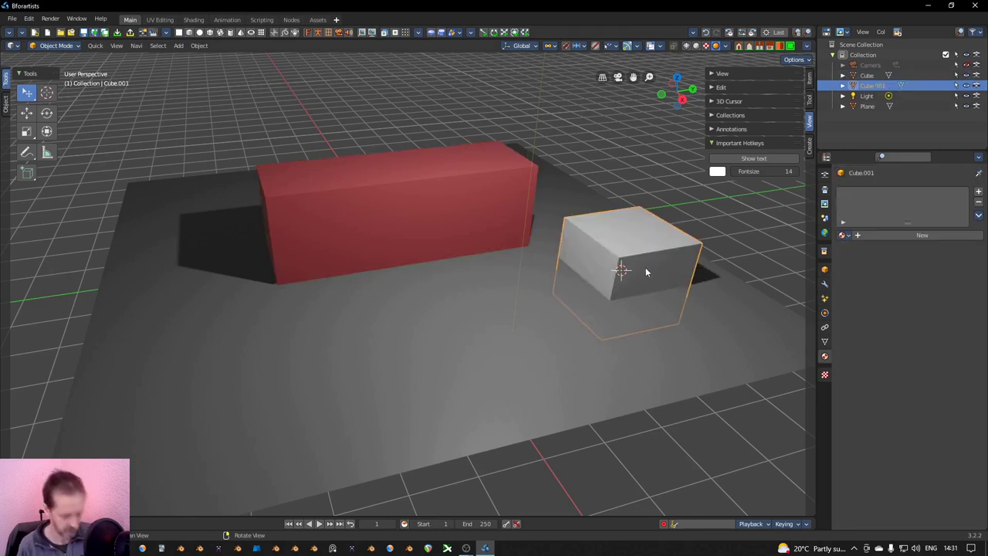
Step: Switch to the Move tool and raise the new grey cube along Z until it sits on the floor plane
key(shift+space)
key(r)
key(shift+space)
key(g)
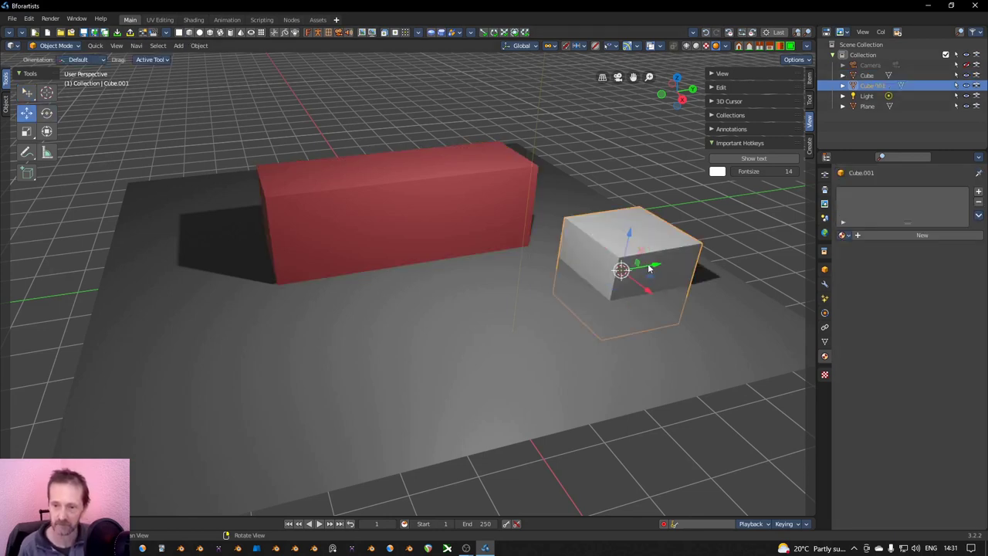
drag(629, 237, 645, 208)
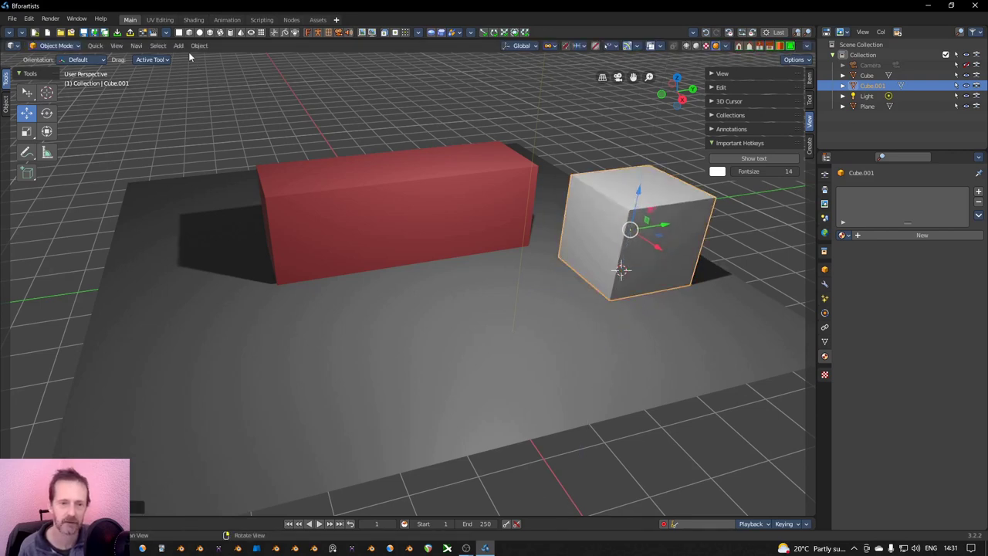
Step: Scale the grey cube down in X and Y with the Scale tool to make a slim upright block
key(shift+space)
key(r)
key(shift+space)
key(s)
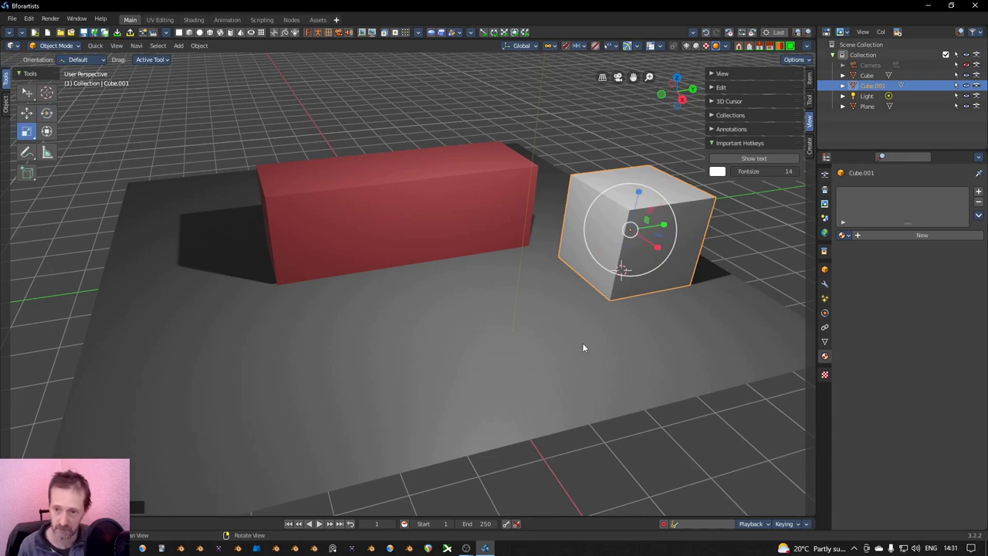
drag(658, 239, 642, 235)
Step: Add a new material to the slim block and set its Base Color to ochre yellow (R 0.429, G 0.335, B 0.112)
click(905, 235)
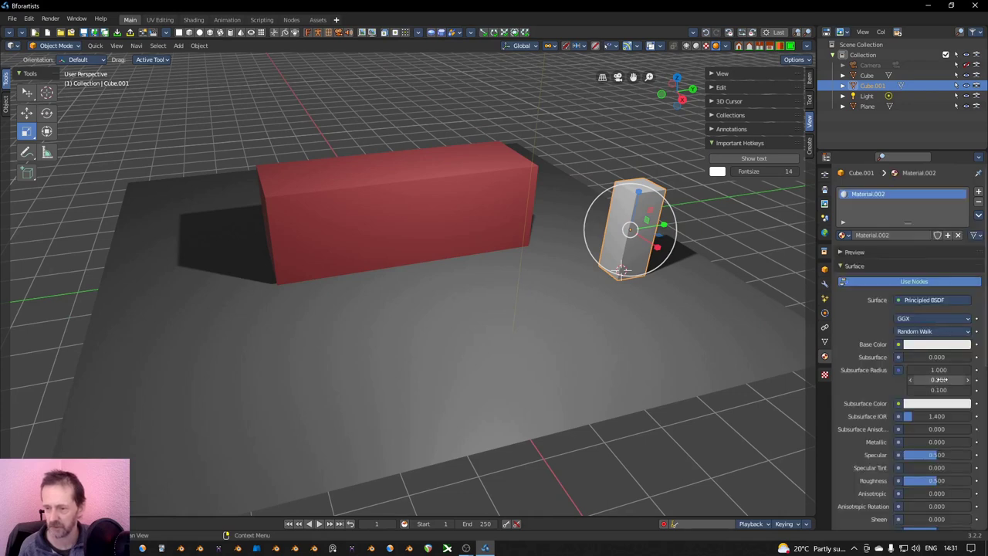
click(932, 344)
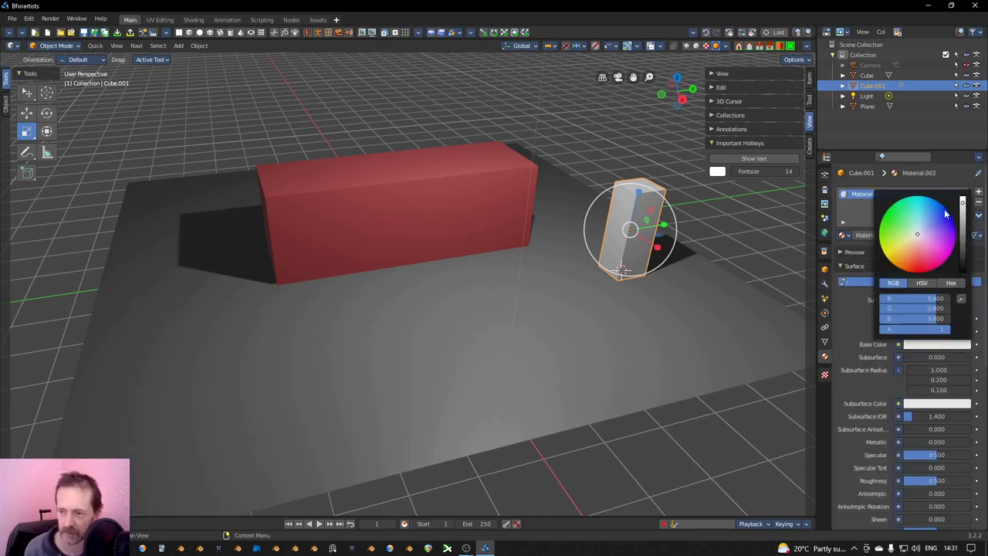
mouse_move(965, 209)
mouse_down()
mouse_move(962, 230)
mouse_move(962, 202)
mouse_up()
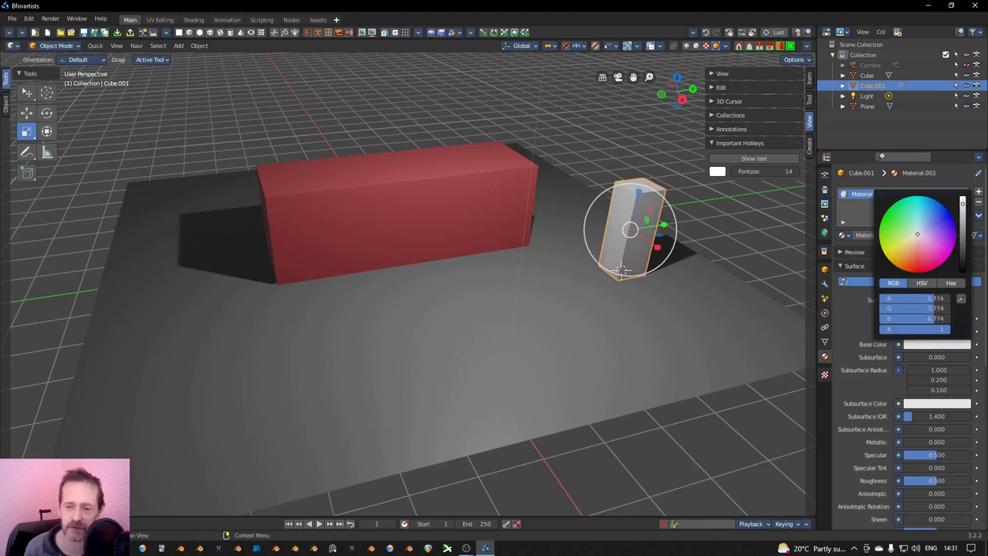
middle_drag(676, 291, 463, 162)
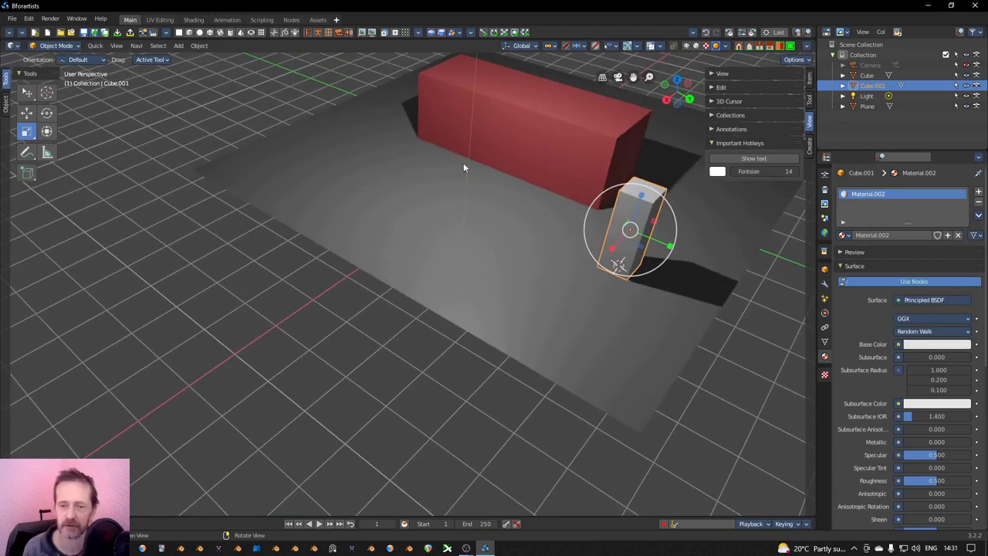
click(925, 347)
click(963, 234)
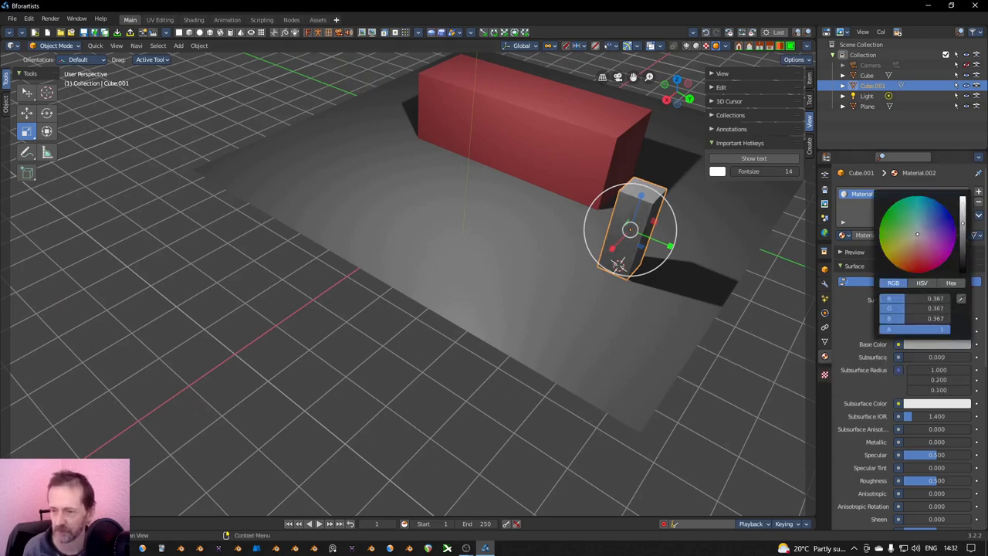
drag(963, 234, 962, 219)
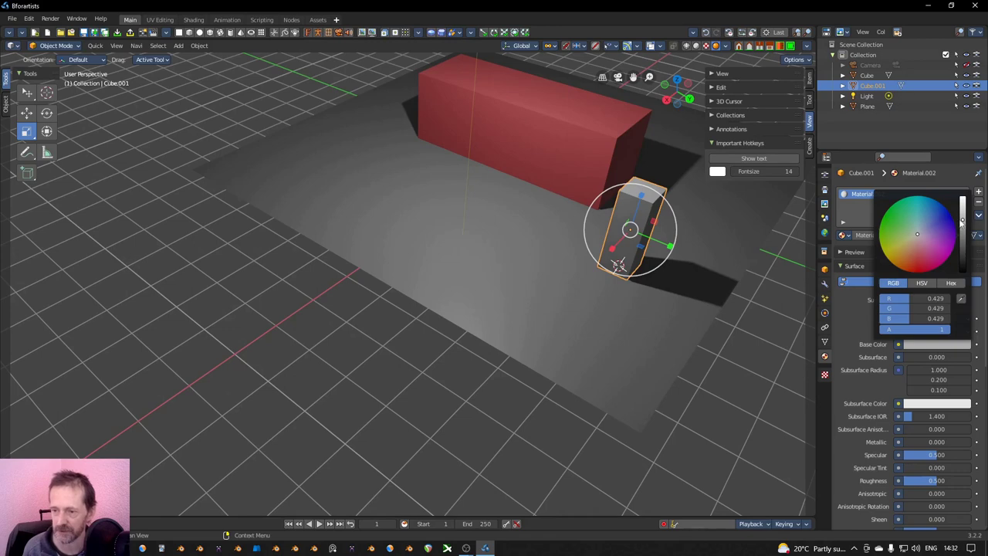
click(901, 247)
drag(901, 246, 903, 245)
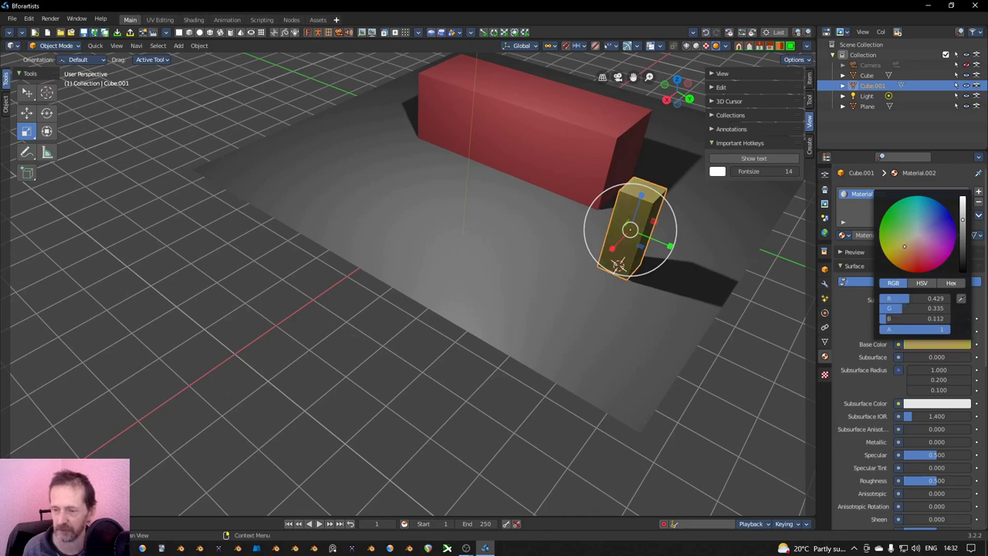
Step: Use the Move tool to place the yellow block in front of the red block near its end
middle_drag(707, 296, 554, 318)
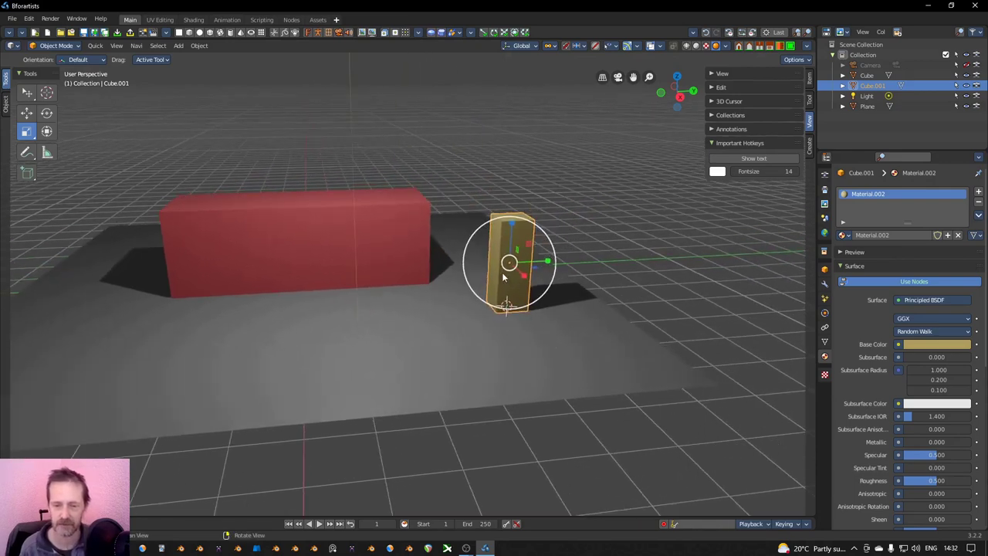
key(shift+space)
key(r)
key(shift+space)
key(g)
middle_drag(541, 269, 488, 361)
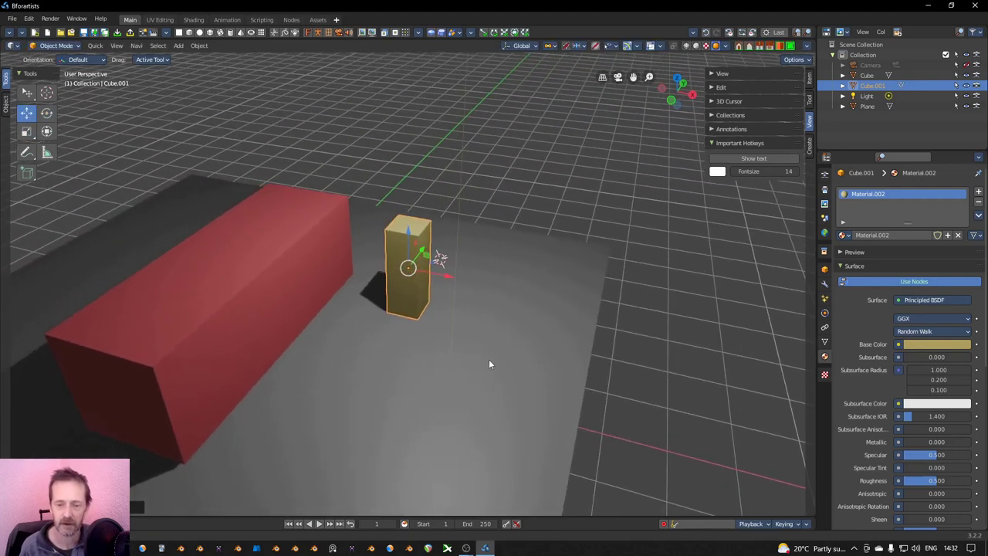
drag(452, 282, 422, 272)
middle_drag(465, 326, 392, 365)
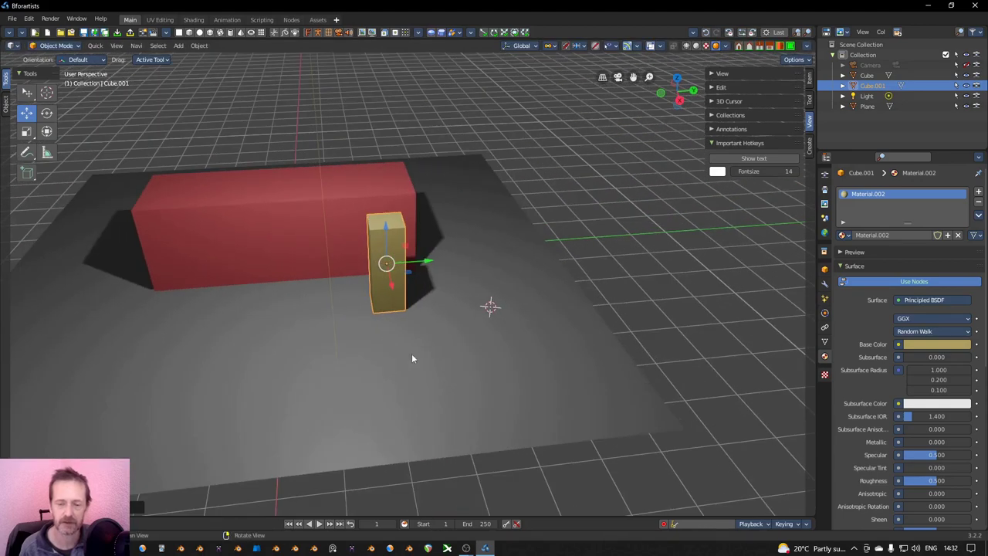
Step: Lower the yellow block's material Roughness and darken the Base Color of the red block
middle_drag(421, 328, 497, 302)
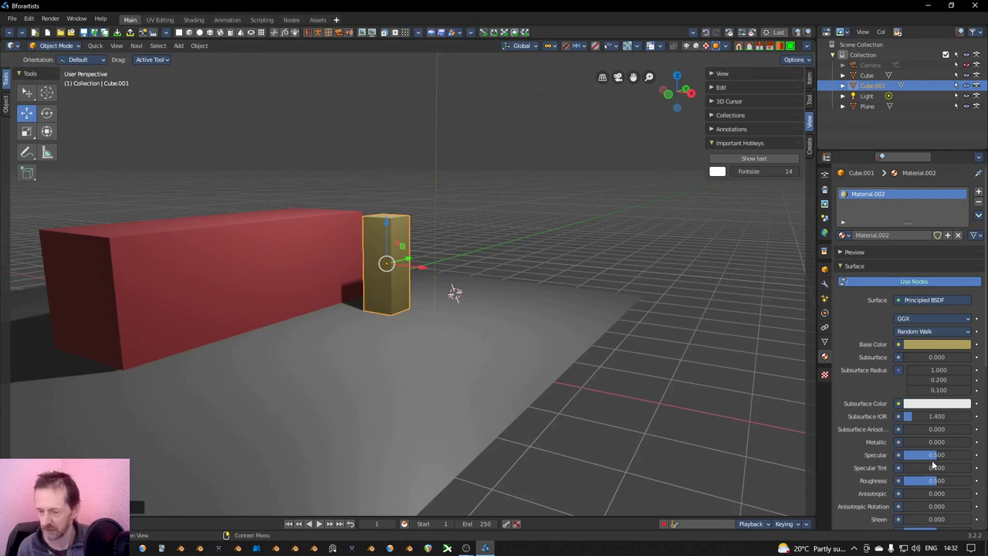
drag(931, 480, 914, 480)
click(297, 264)
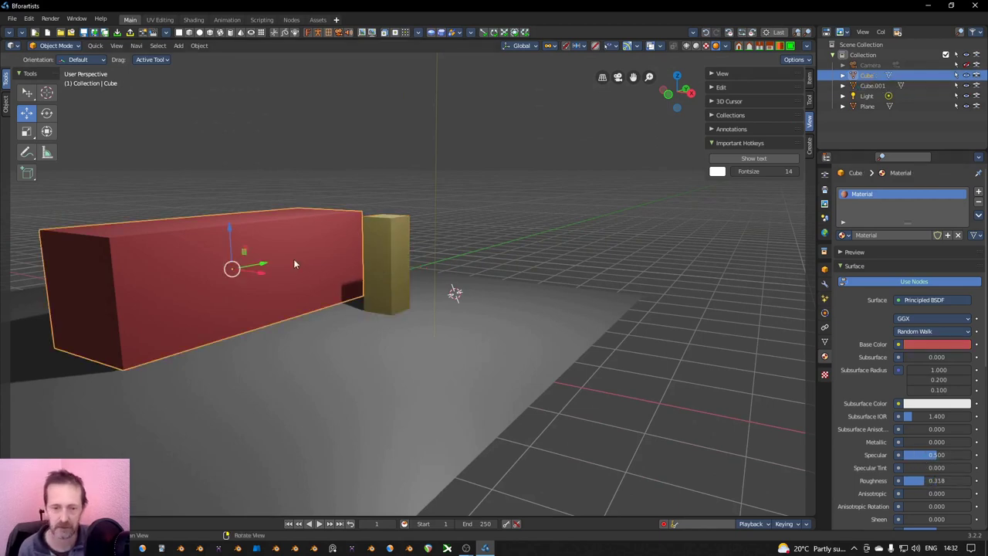
click(913, 345)
drag(962, 204, 961, 224)
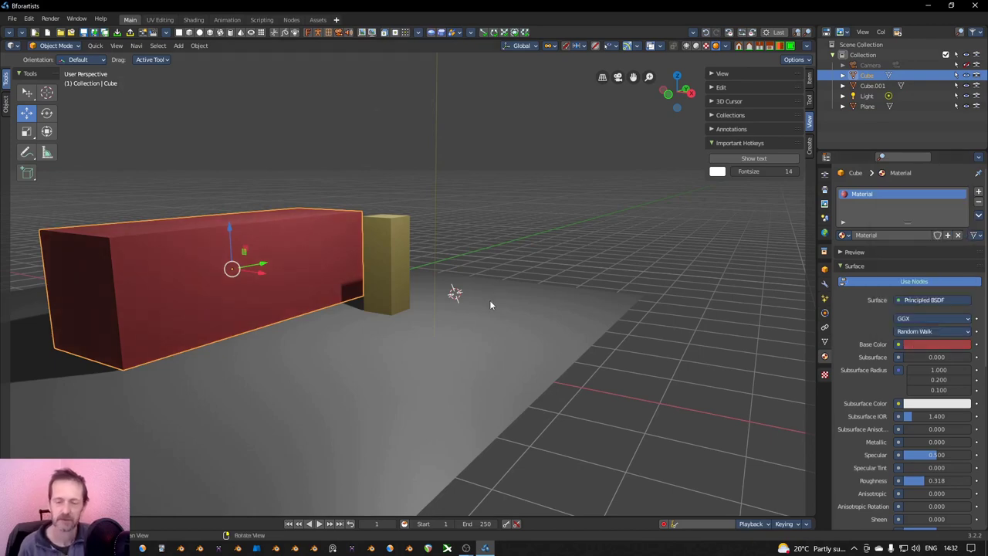
Step: Set the world background Strength to 0 so only the lamp lights the scene
scroll(490, 300, down, 5)
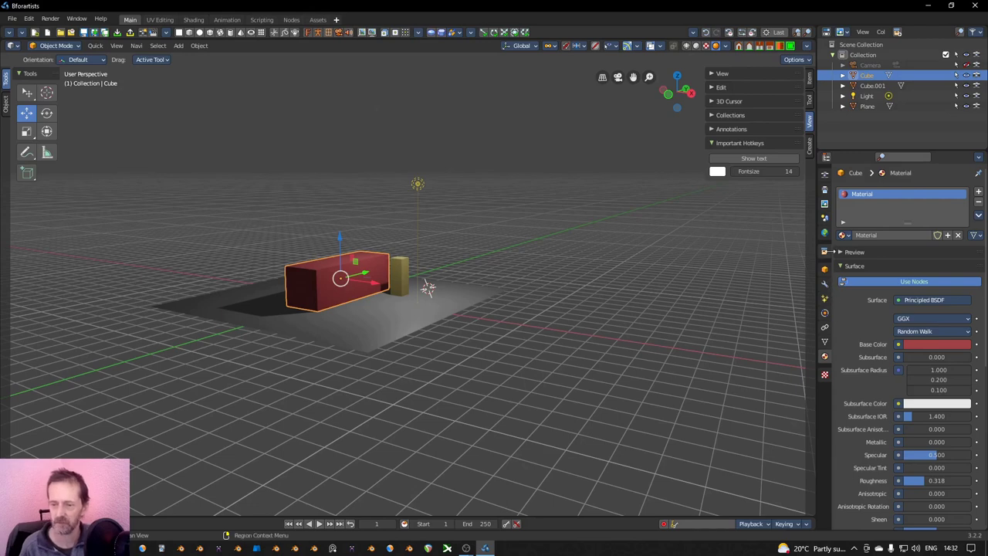
click(824, 233)
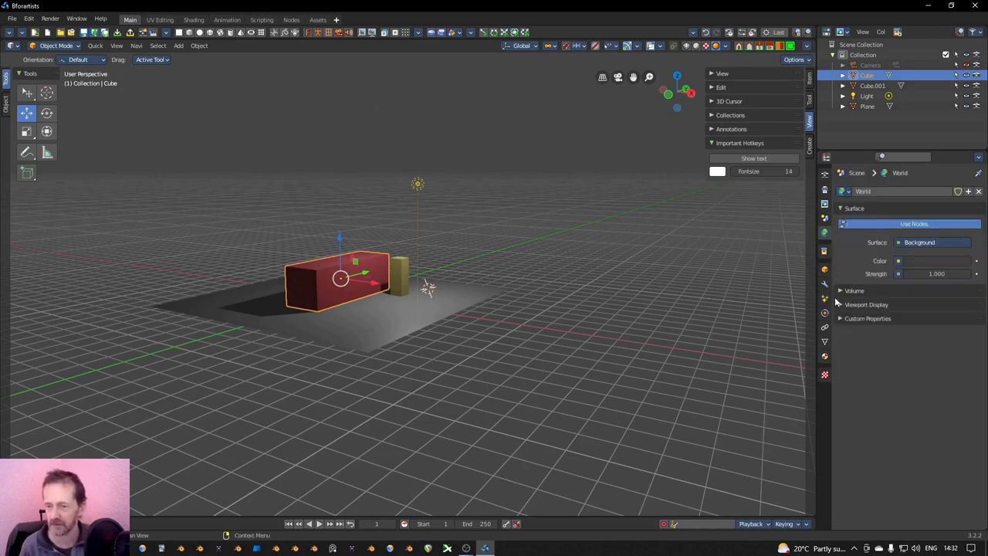
click(897, 262)
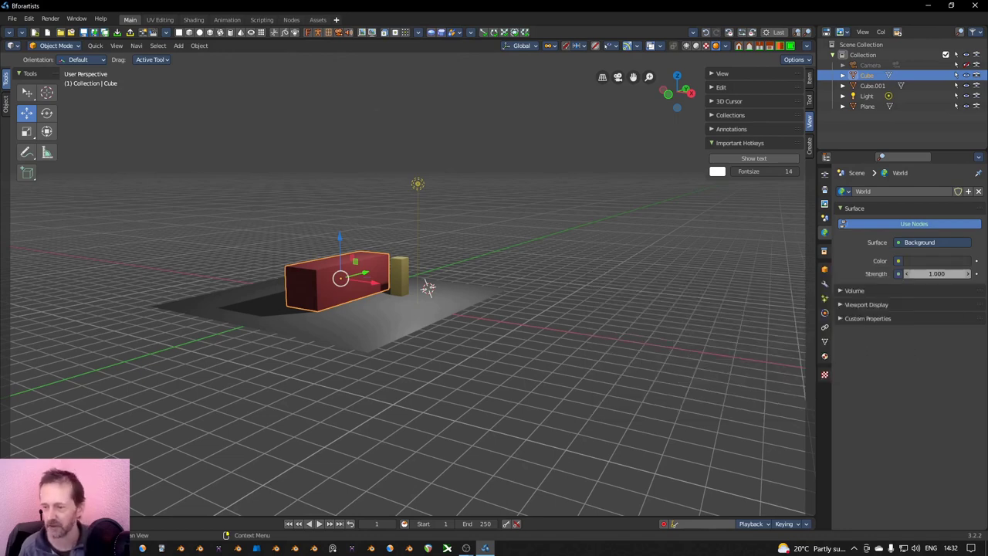
key(BackSpace)
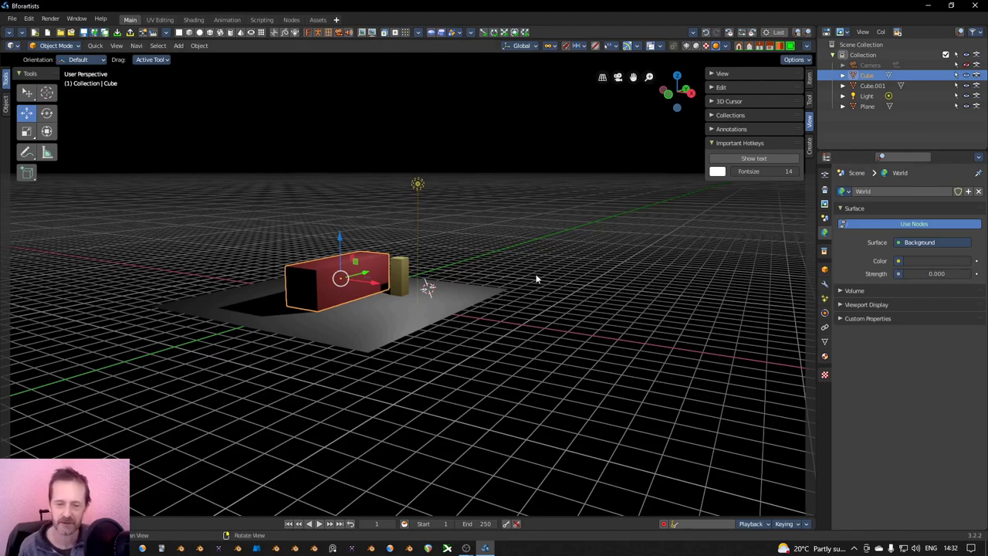
Step: Duplicate the light and place the copy above the floor near the far end of the red block
middle_drag(495, 314, 432, 348)
click(376, 214)
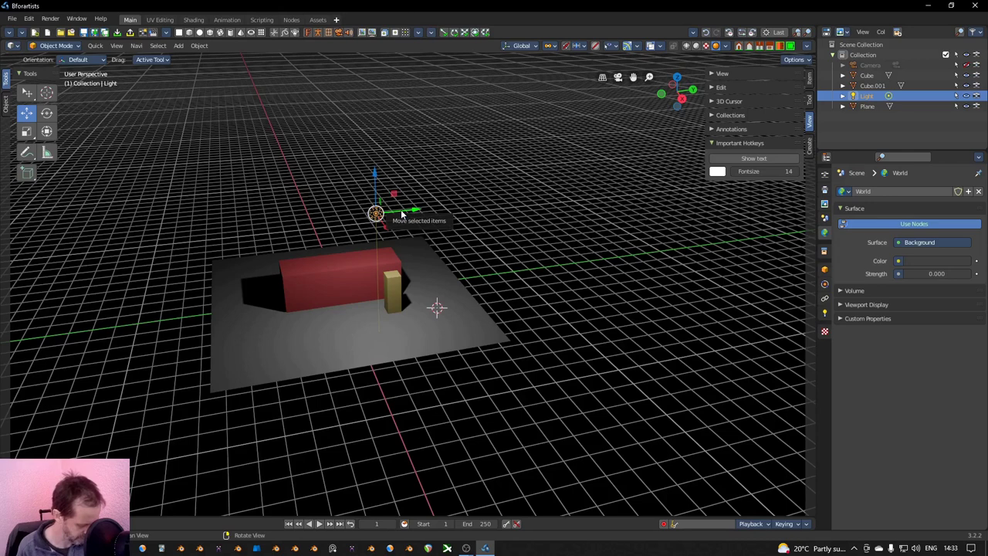
key(shift+d)
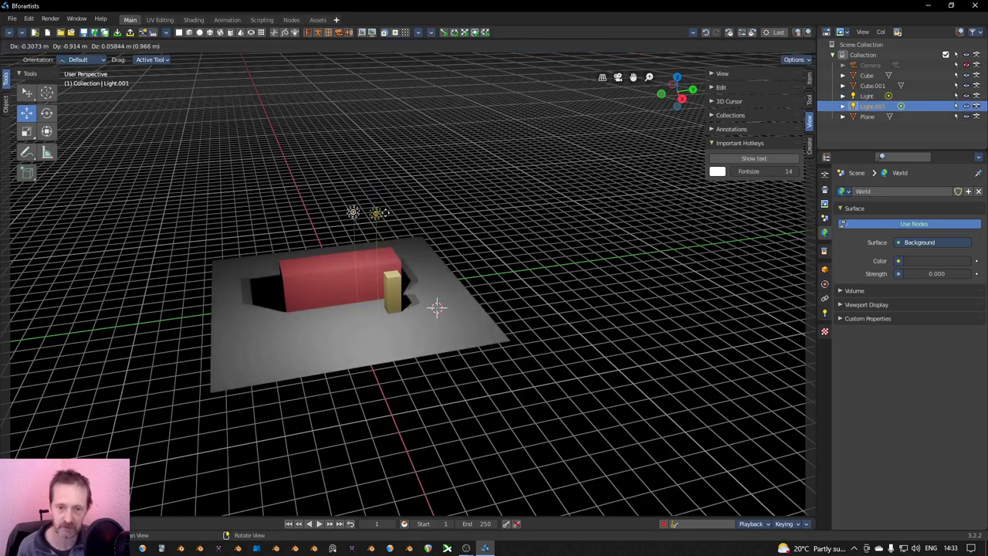
click(271, 243)
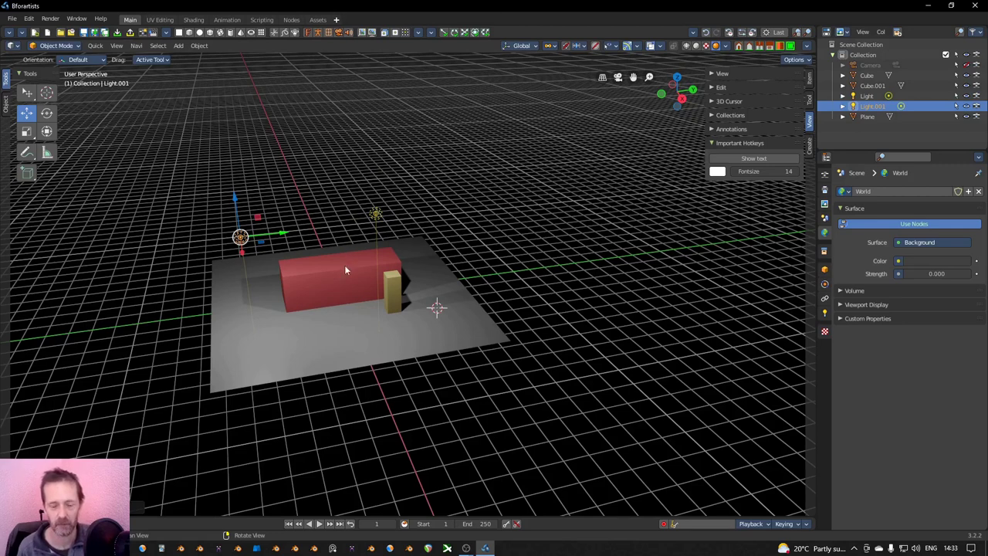
Step: Open Notepad, note "composting" and "library" on separate lines, and return to Bforartists with the note minimised
key(super)
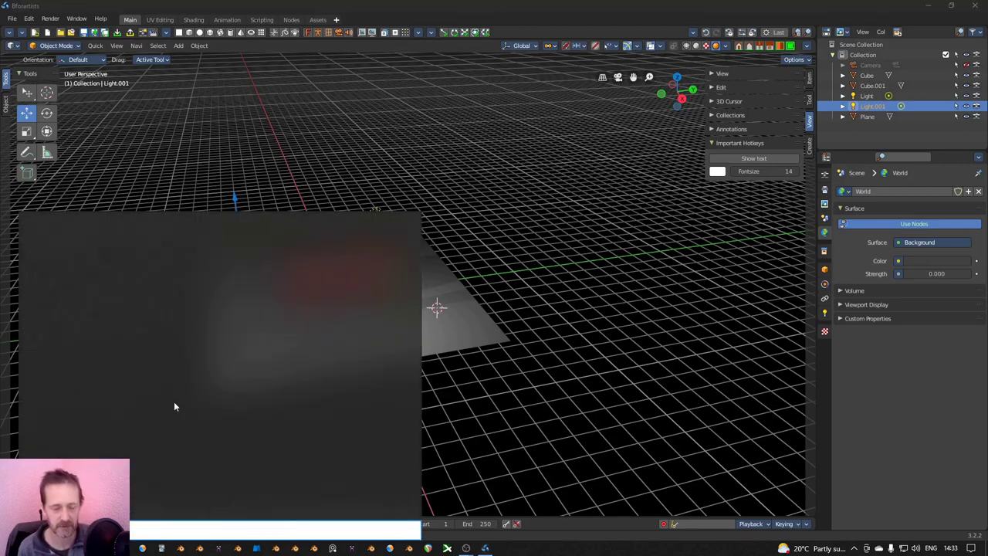
text(notepad)
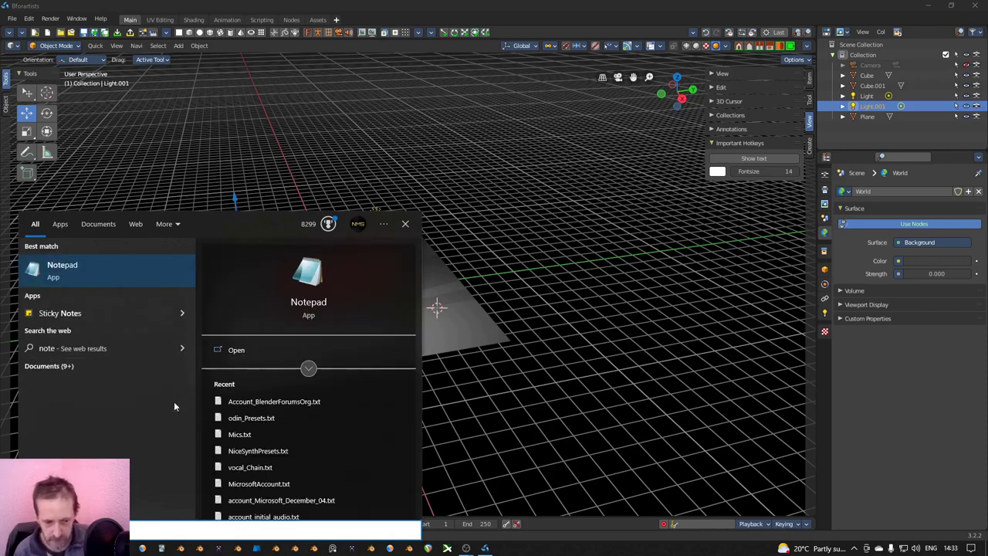
key(Return)
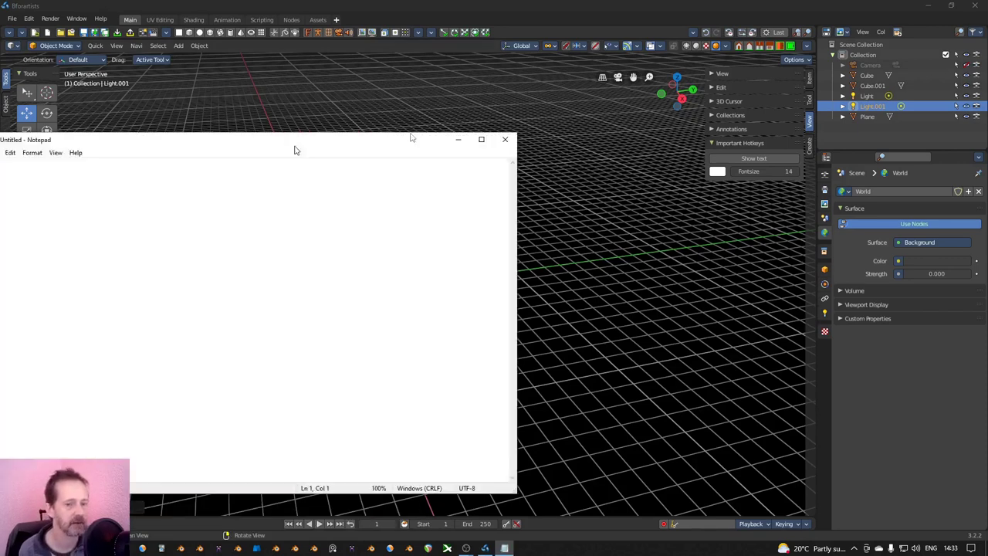
drag(296, 145, 583, 145)
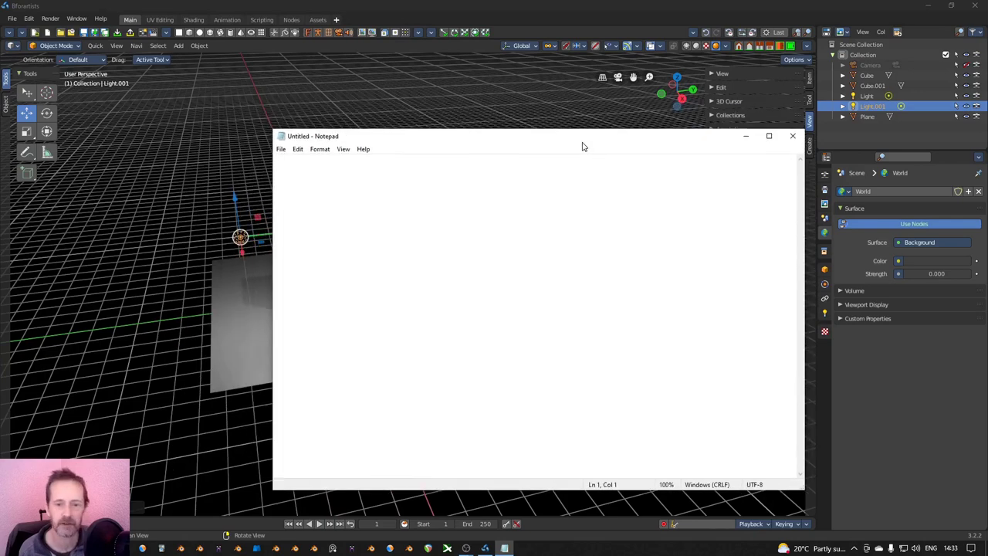
text(composting)
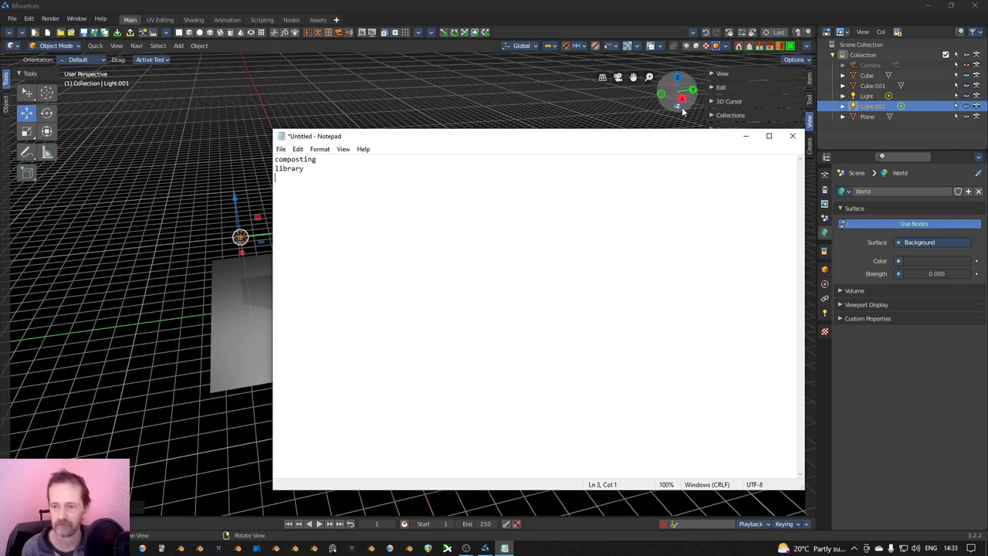
click(746, 135)
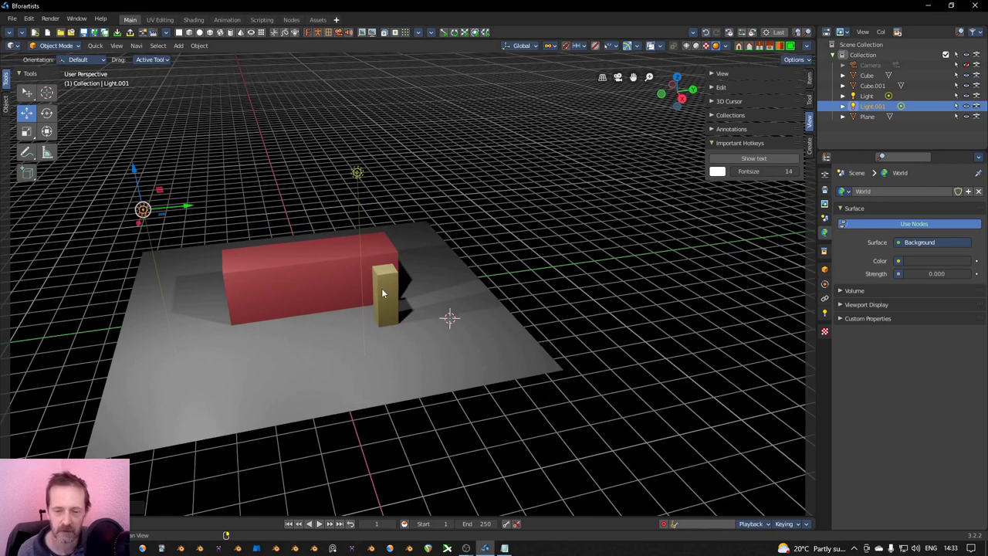
Step: Set the floor plane material's Roughness to 0.212 and check its highlights from different angles
middle_drag(383, 288, 430, 289)
click(385, 338)
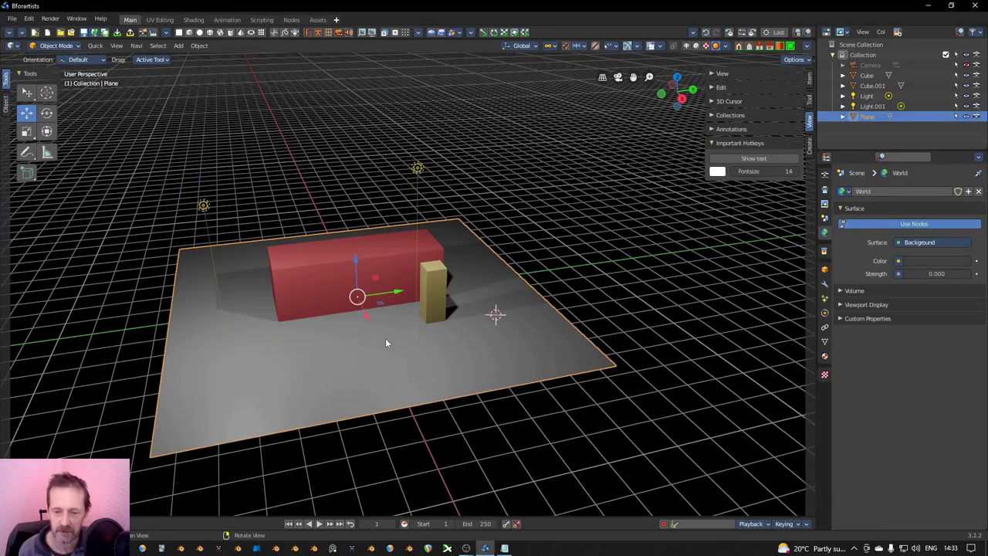
middle_drag(409, 345, 538, 332)
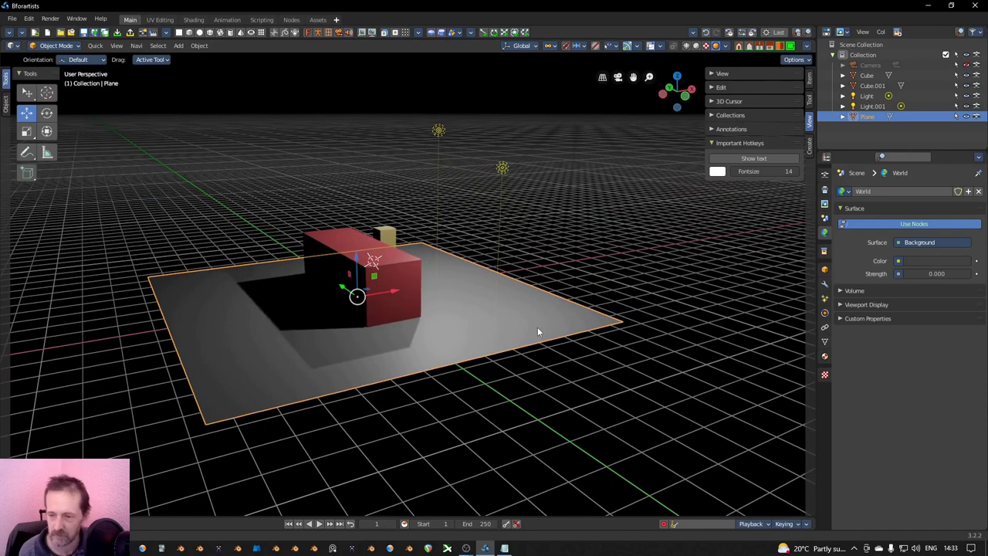
click(824, 356)
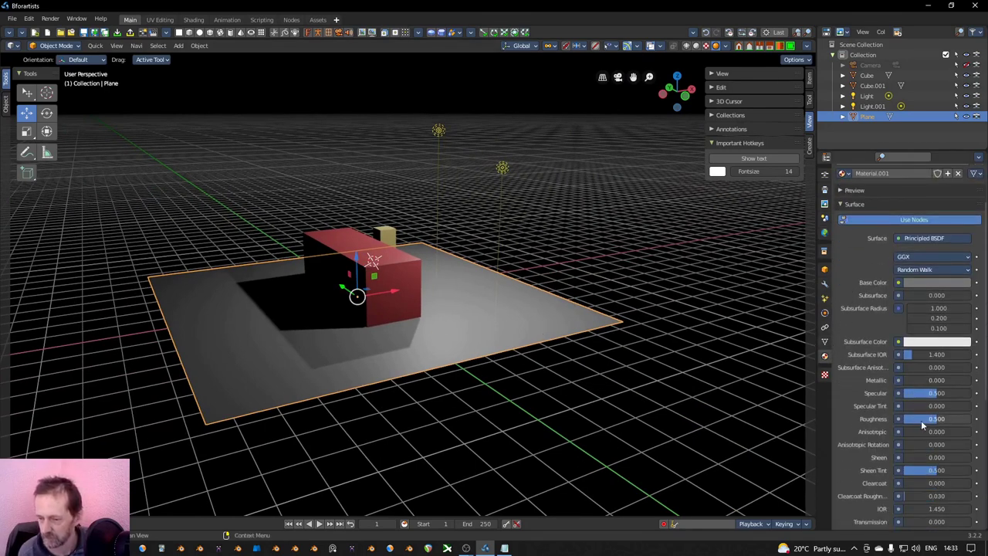
drag(920, 419, 901, 419)
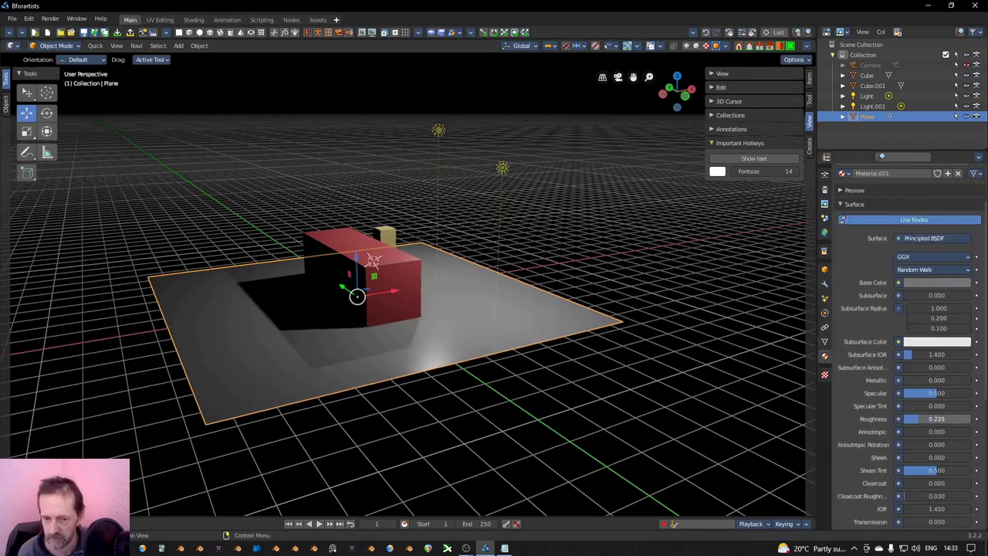
middle_drag(575, 340, 462, 359)
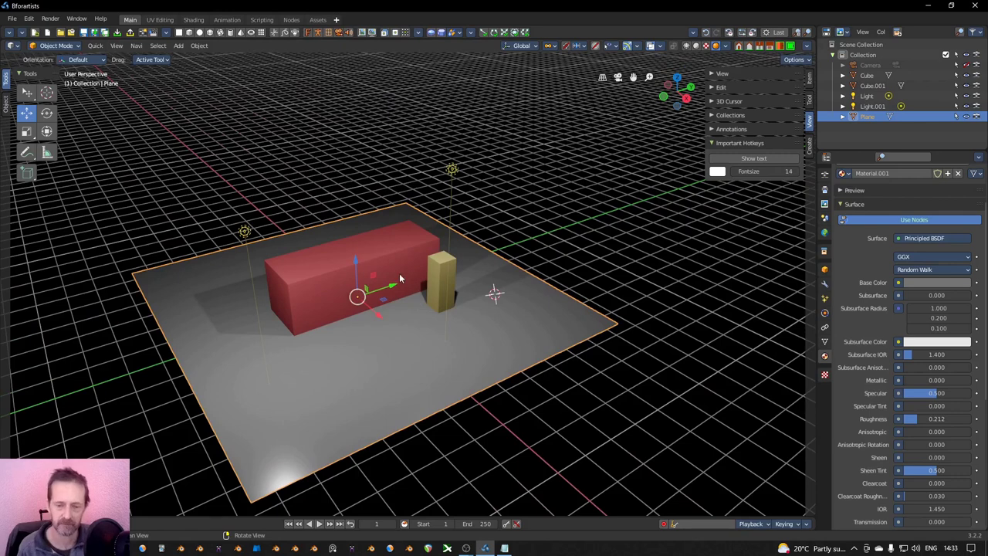
Step: Duplicate the red block and place the copy above and behind the original
click(388, 247)
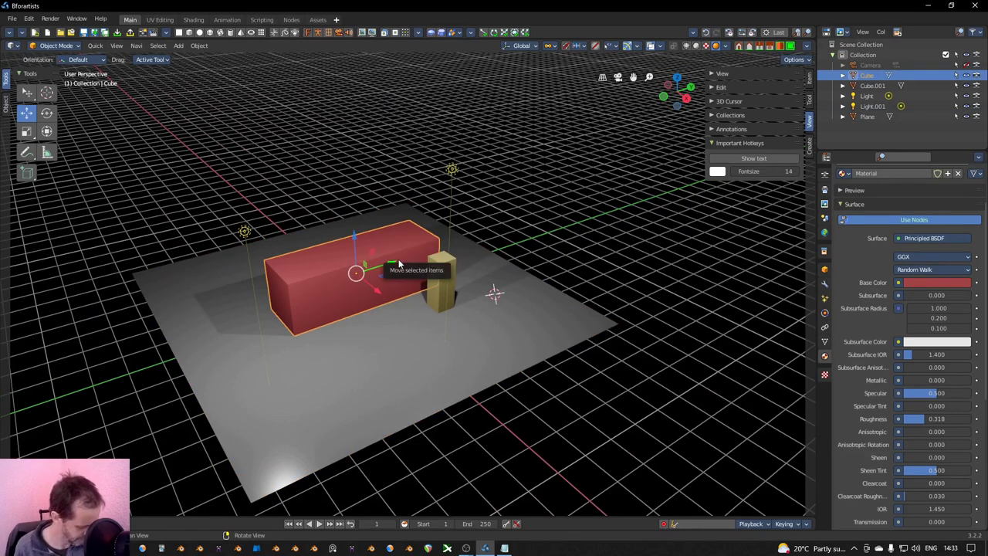
key(shift+d)
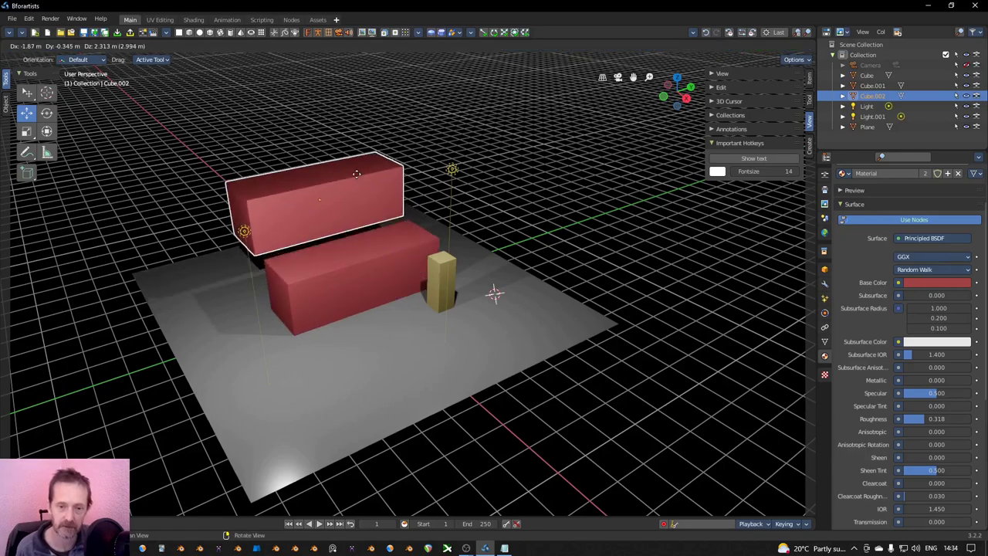
click(353, 172)
middle_drag(353, 171, 391, 206)
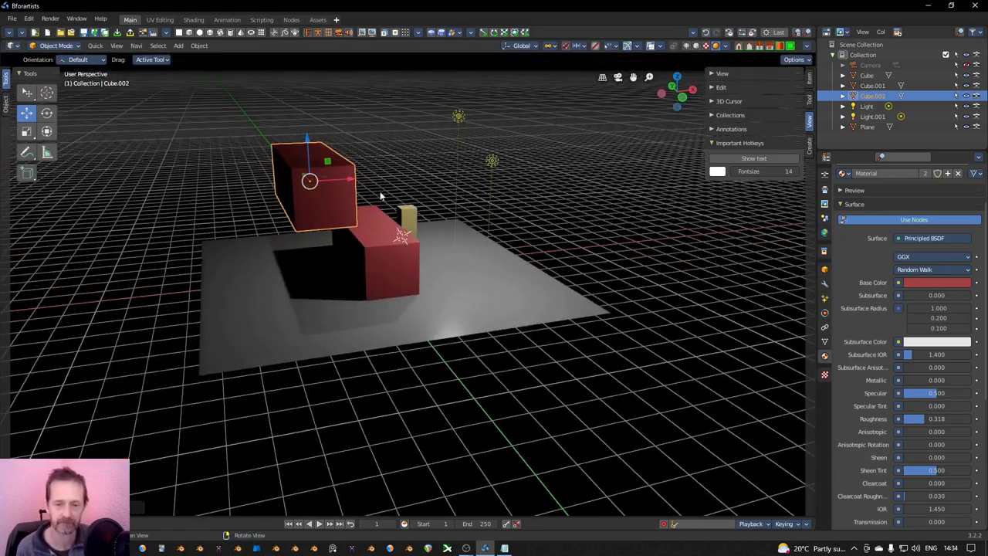
Step: Scale the copied block per axis into a thin wall that is longer and taller than the original
key(shift+space)
key(r)
key(shift+space)
key(s)
drag(351, 179, 329, 181)
middle_drag(343, 286, 294, 200)
drag(272, 178, 220, 186)
drag(305, 143, 307, 114)
middle_drag(464, 249, 396, 310)
Step: Give the wall its own single-user copy of the red material and set its Base Color to green
click(940, 285)
mouse_move(915, 163)
mouse_down()
mouse_move(889, 164)
mouse_move(911, 175)
mouse_up()
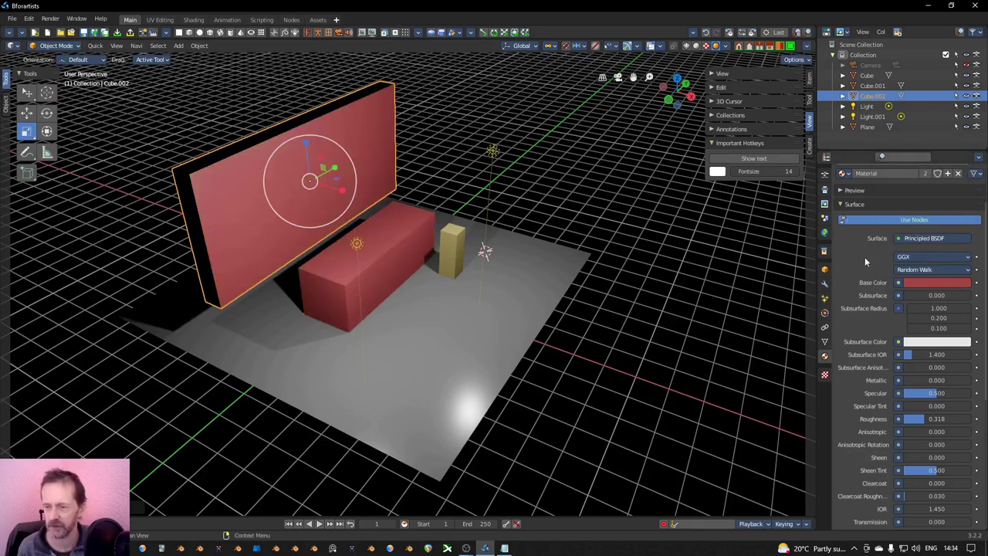
scroll(863, 259, up, 2)
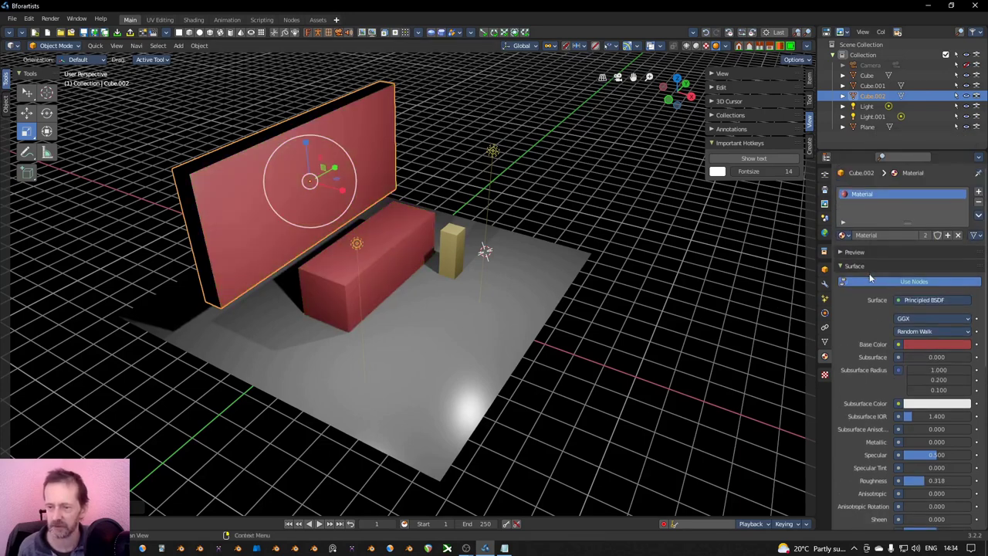
click(922, 236)
click(911, 344)
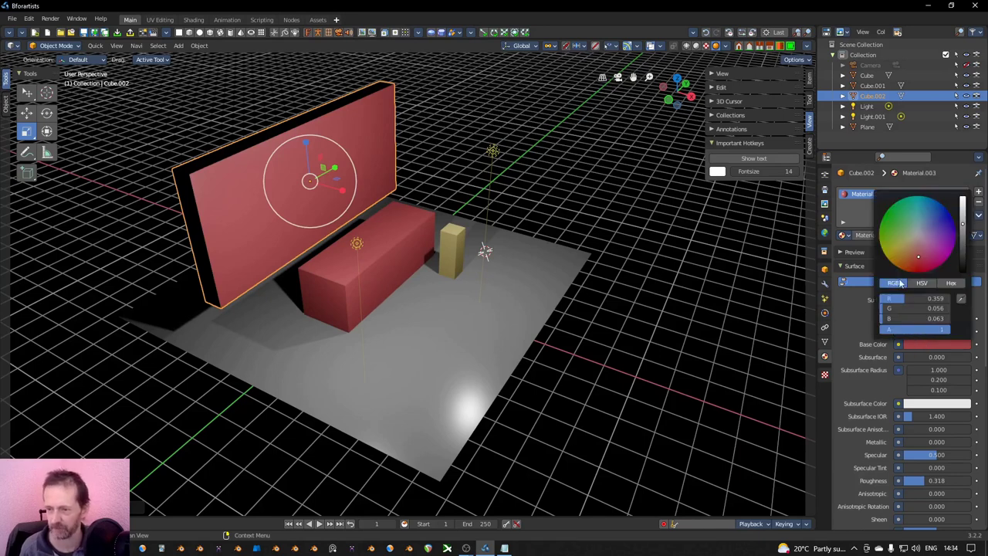
click(895, 225)
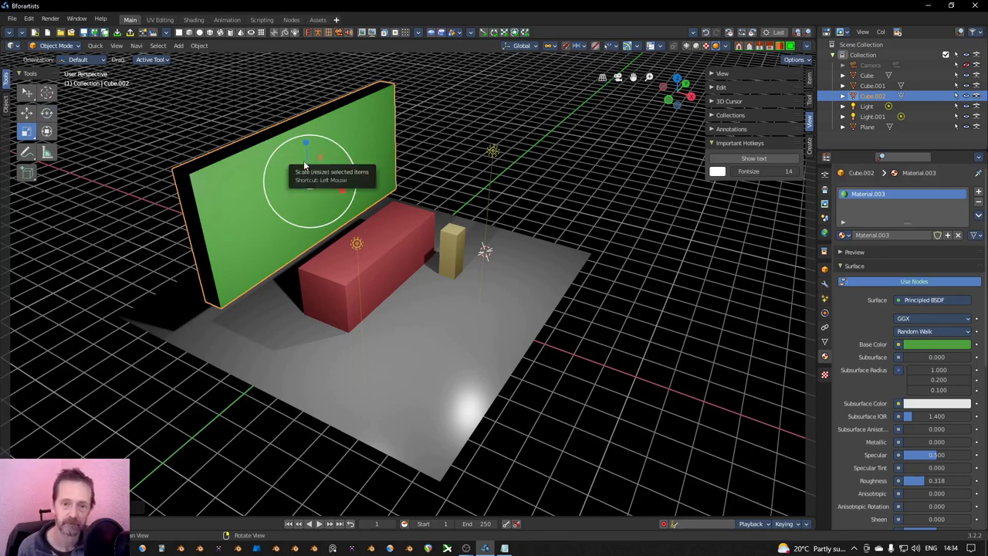
Step: Move the green wall down to the floor and back toward the floor's edge behind the red block
key(shift+space)
key(g)
drag(304, 152, 312, 194)
drag(342, 236, 290, 218)
scroll(486, 247, down, 2)
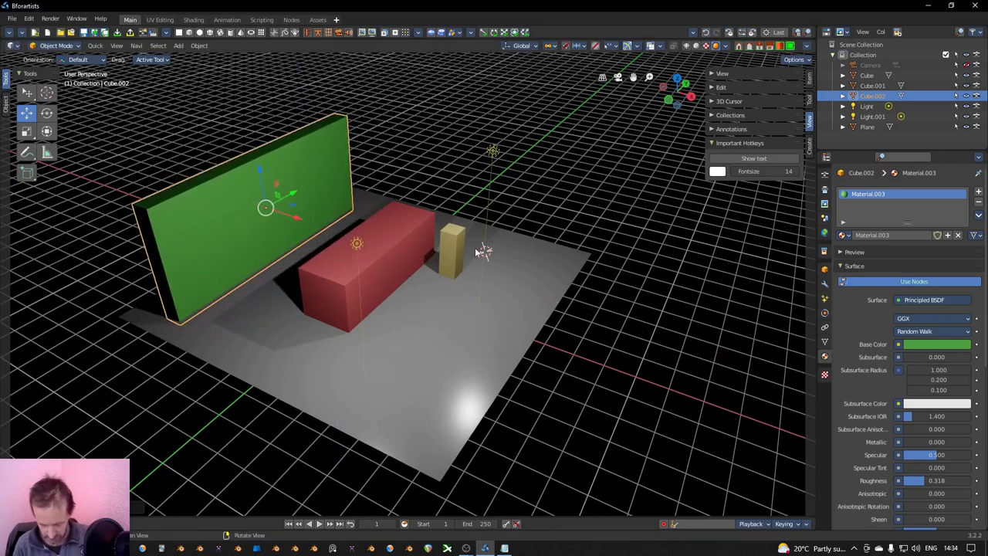
Step: From the top view, move the two existing lights toward the floor corners on the side opposite the green wall
key(KP_7)
scroll(474, 249, down, 3)
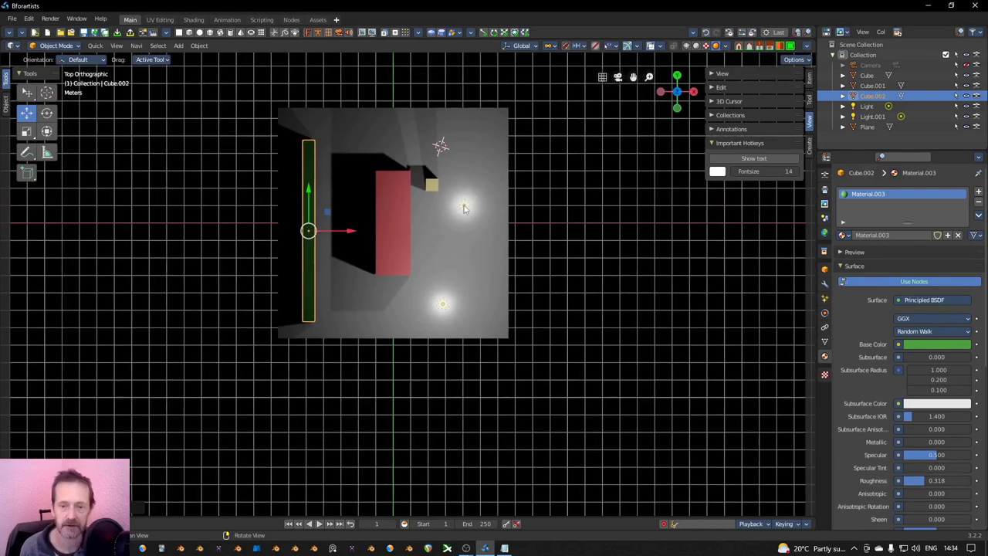
click(464, 206)
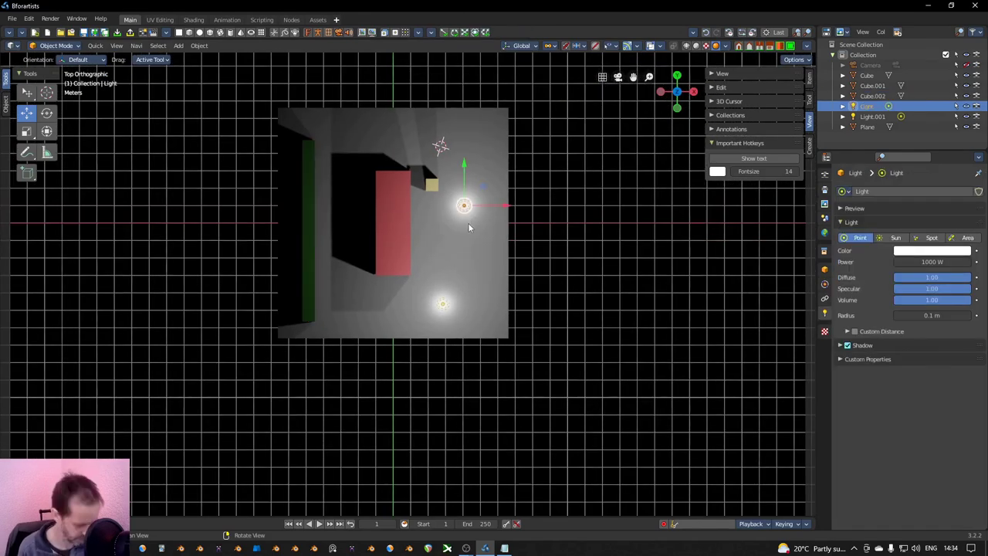
drag(464, 176, 474, 119)
drag(507, 161, 529, 156)
click(443, 306)
drag(467, 306, 501, 309)
drag(476, 271, 488, 288)
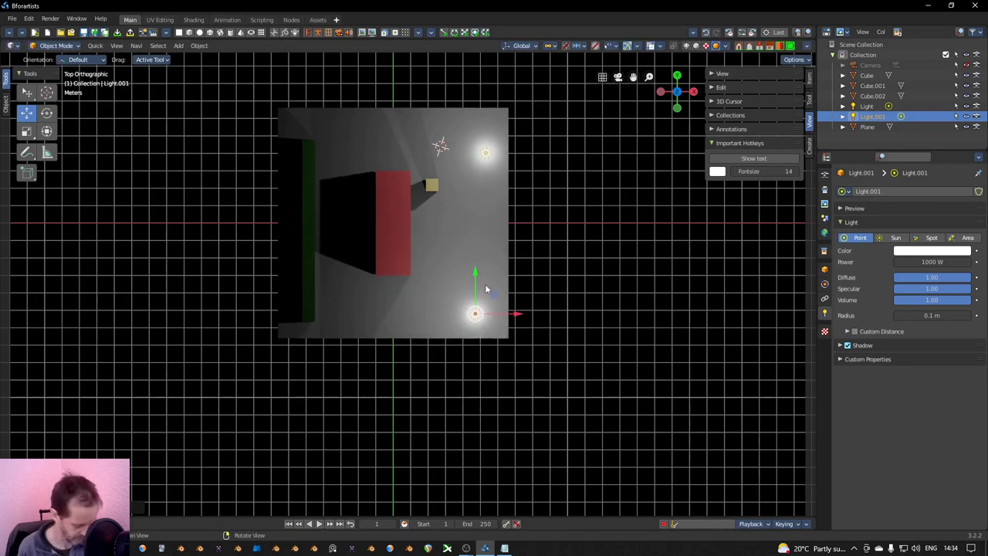
Step: Duplicate the light to the floor edge behind the red block, and copy it again along Y to the opposite edge
key(shift+d)
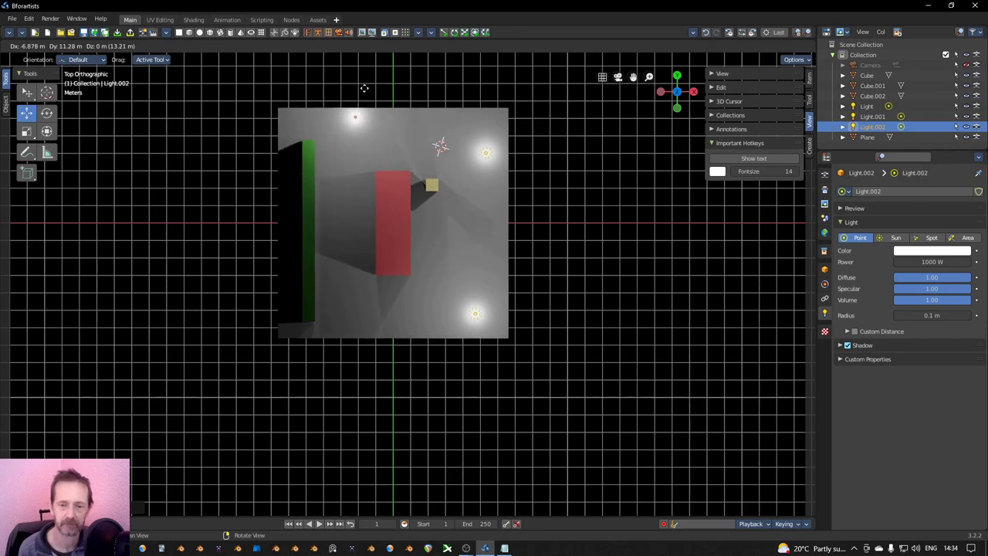
click(362, 77)
key(shift+d)
key(y)
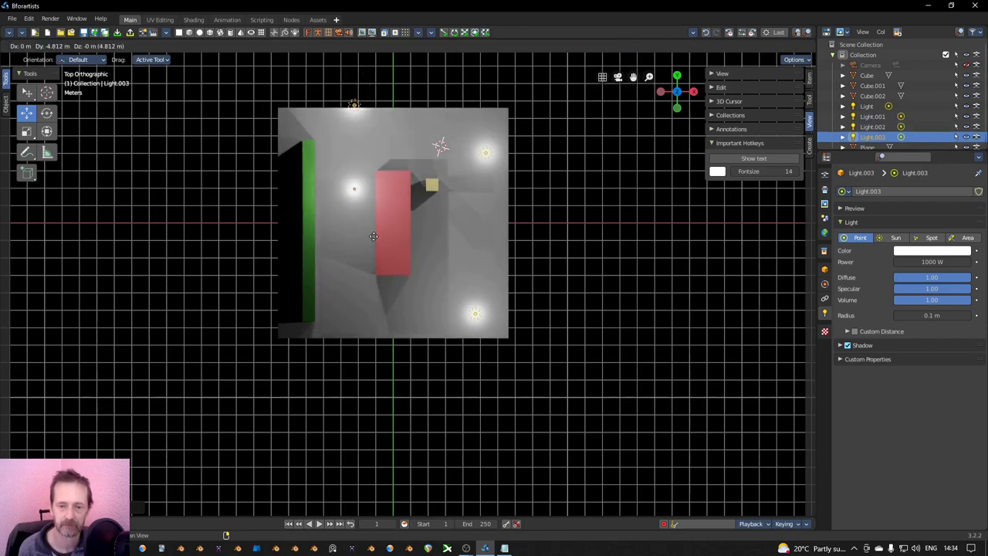
click(372, 364)
middle_drag(517, 410, 450, 302)
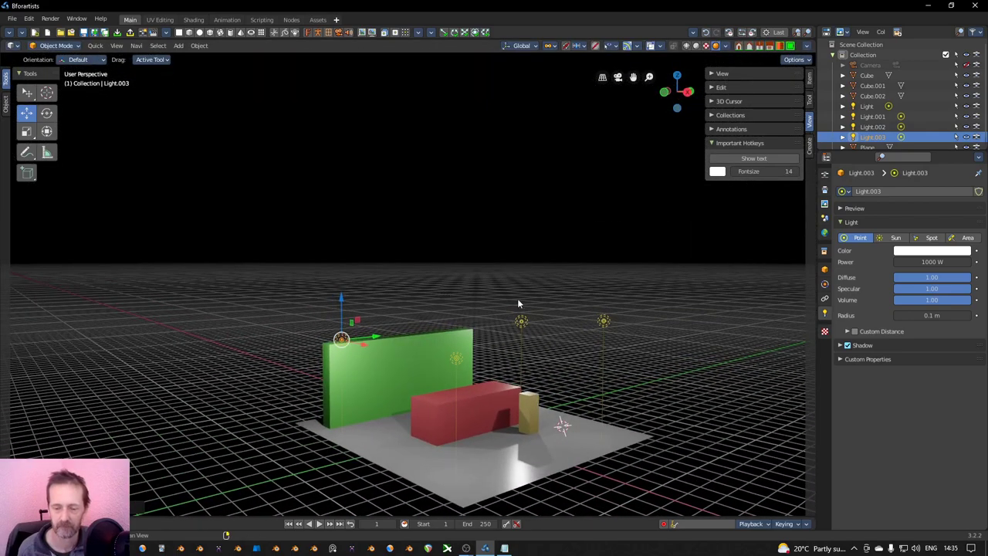
scroll(509, 358, down, 2)
middle_drag(510, 357, 480, 316)
scroll(477, 305, up, 3)
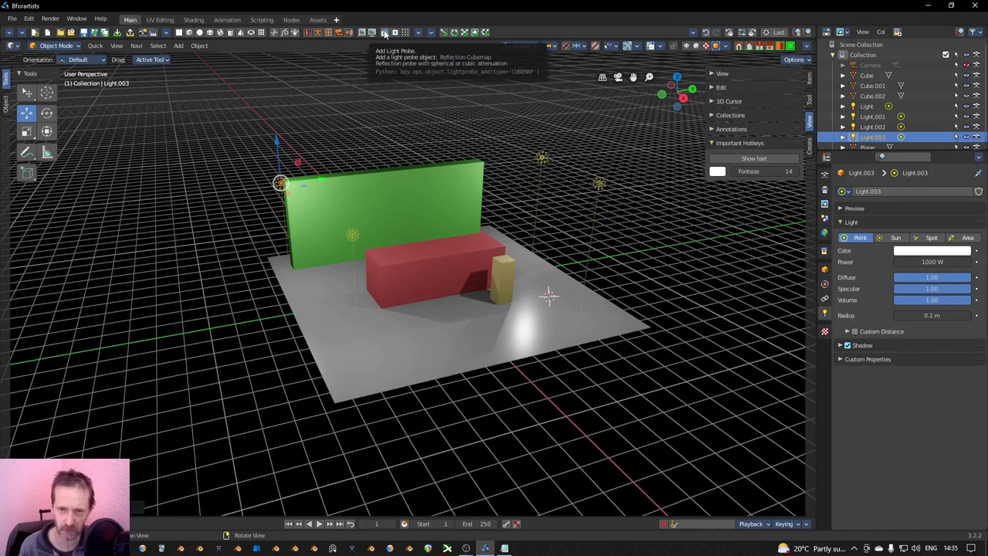
Step: Add a Reflection Cubemap light probe and centre it over the red block in top view
click(385, 34)
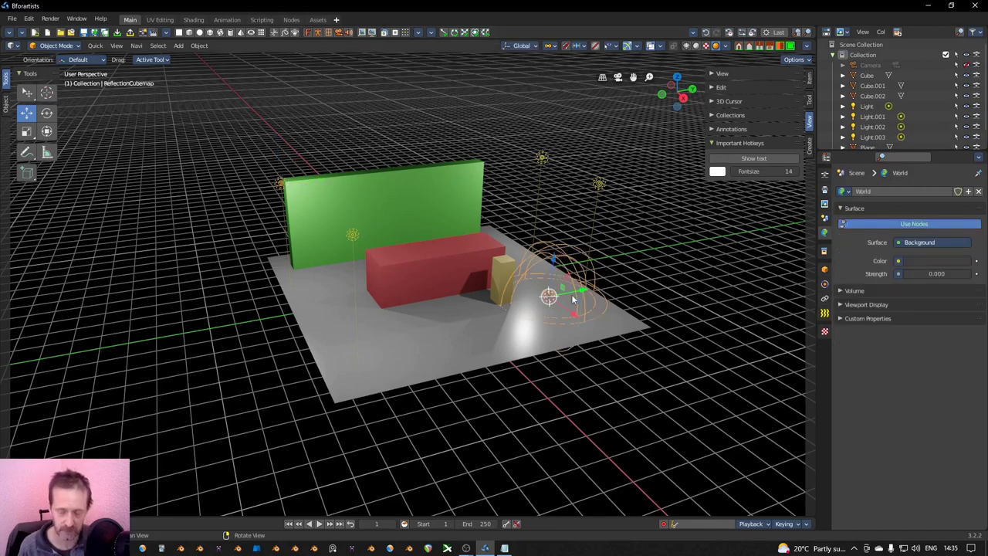
key(KP_7)
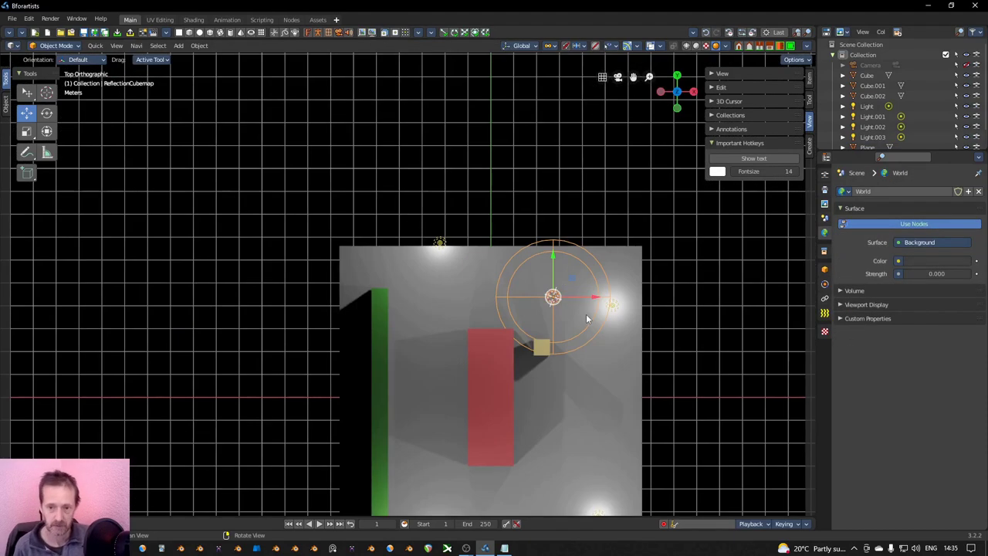
scroll(586, 319, down, 1)
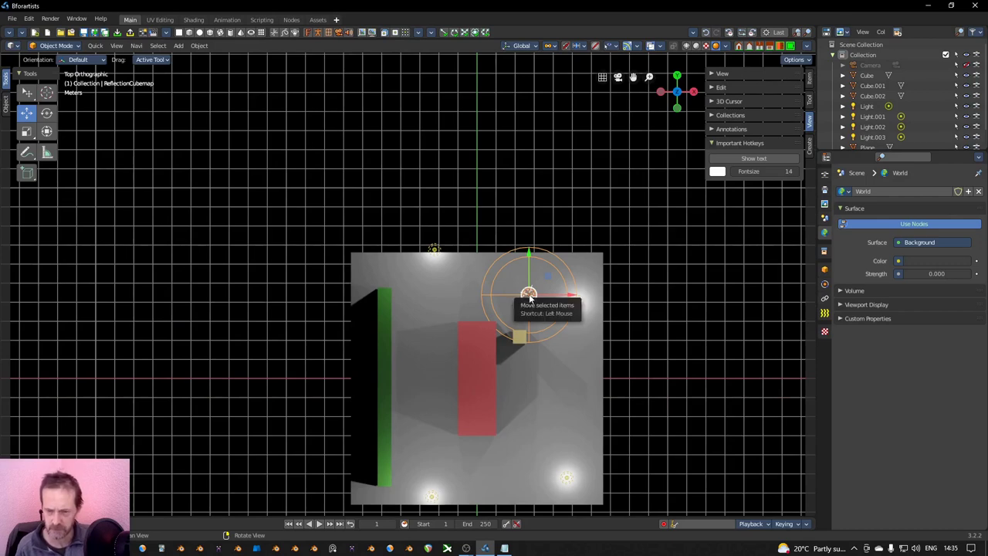
drag(529, 260, 531, 342)
drag(571, 376, 519, 379)
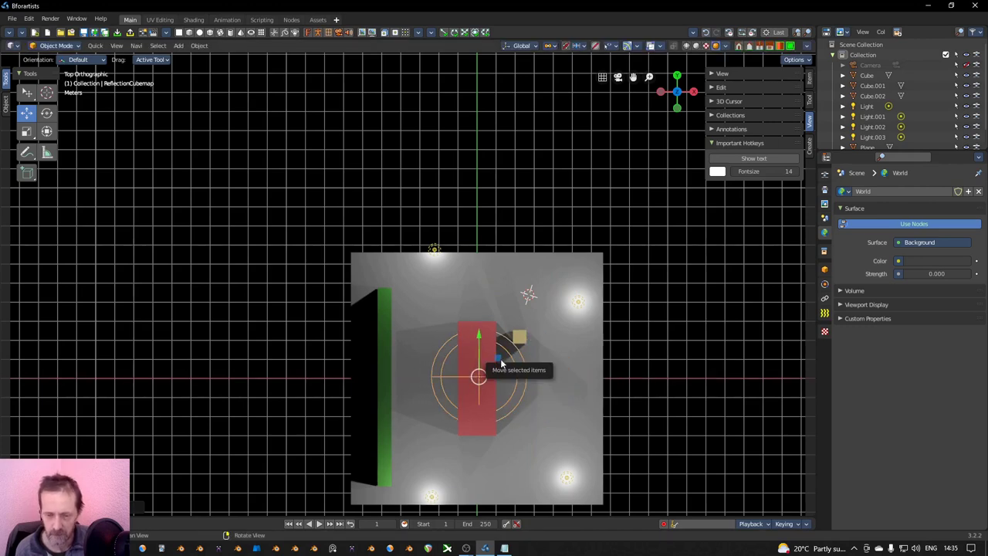
Step: Scale up the reflection cubemap probe until its spheres enclose the floor, blocks, wall and lights
key(e)
key(r)
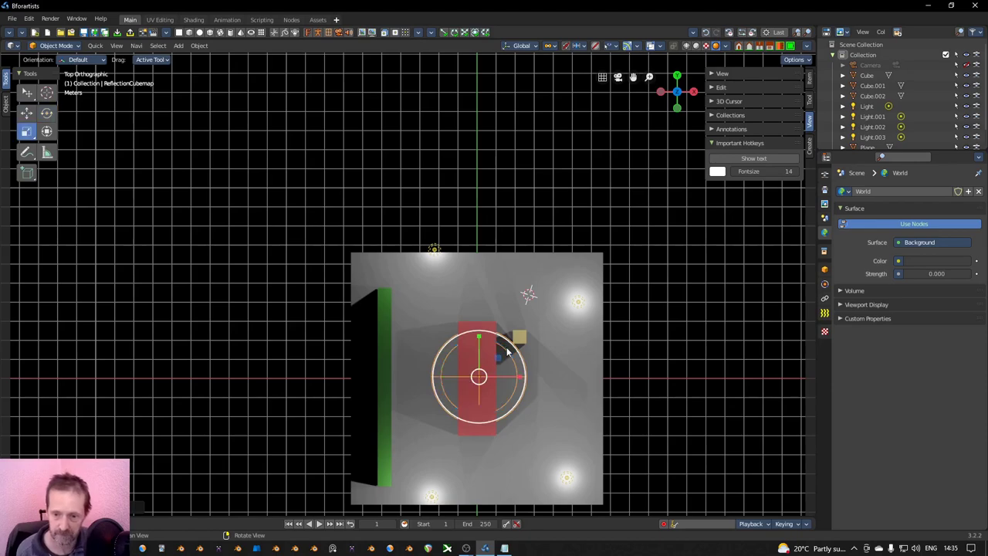
drag(500, 361, 550, 280)
middle_drag(570, 399, 444, 289)
drag(480, 332, 466, 189)
middle_drag(538, 375, 479, 376)
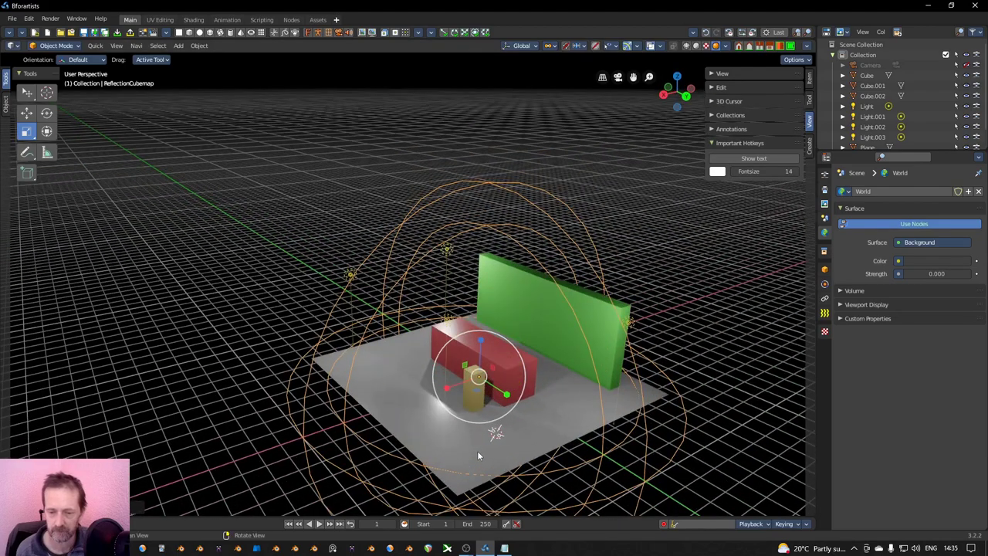
drag(478, 376, 480, 376)
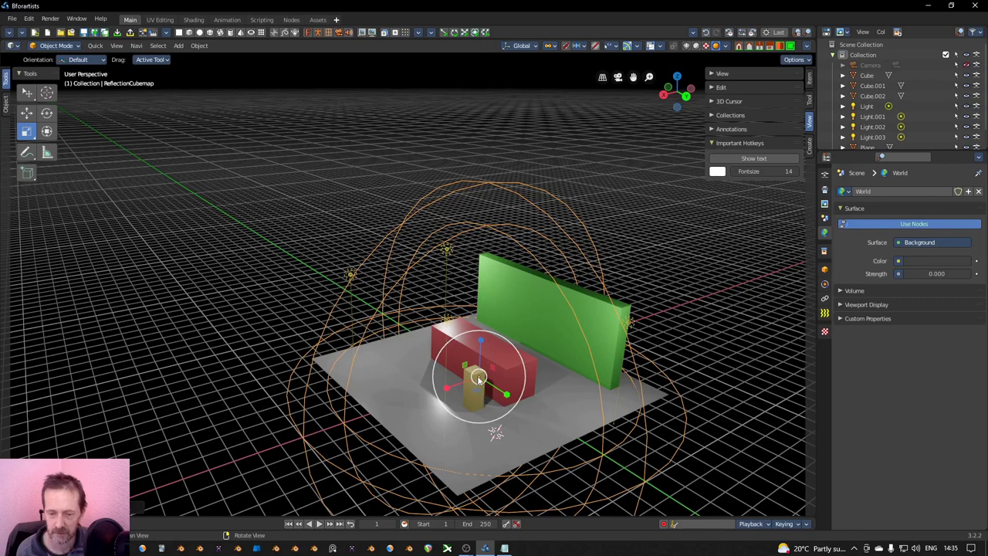
drag(478, 378, 480, 401)
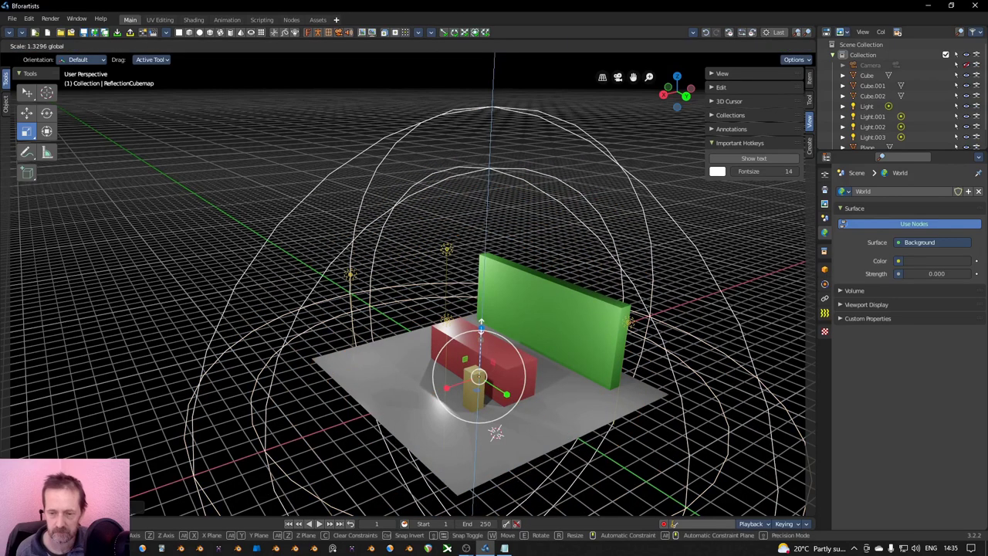
middle_drag(480, 402, 399, 118)
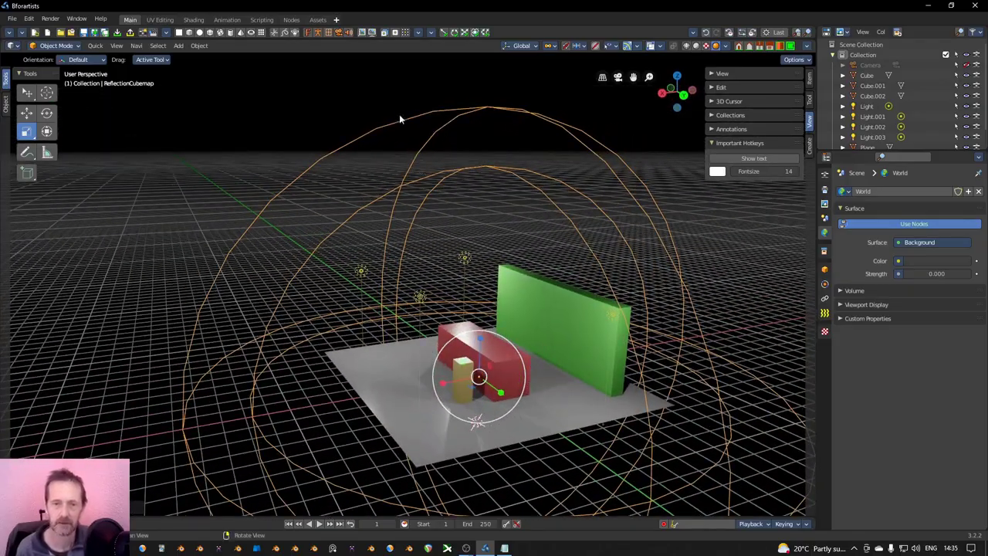
Step: Add an Irradiance Volume light probe and move it above the red block at the middle of the scene
click(404, 34)
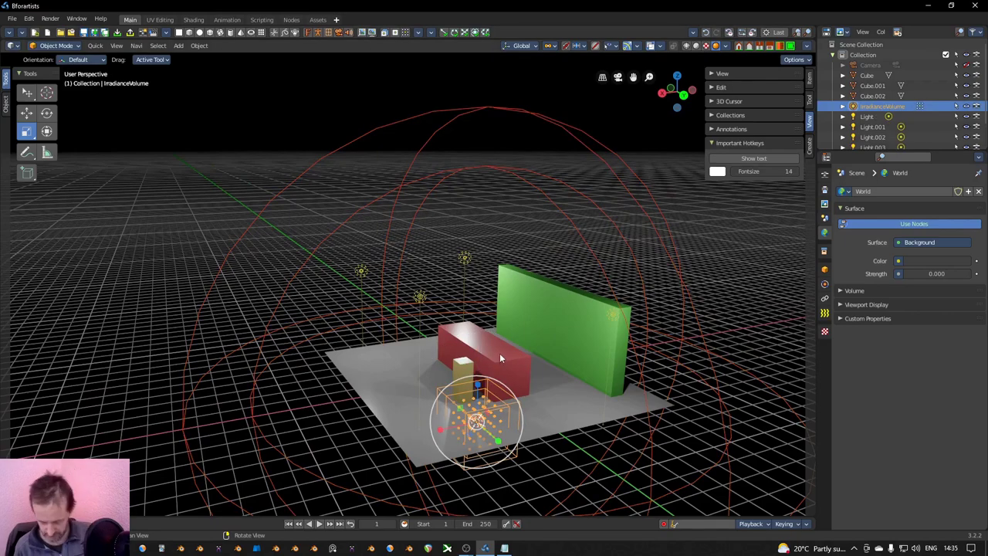
key(KP_1)
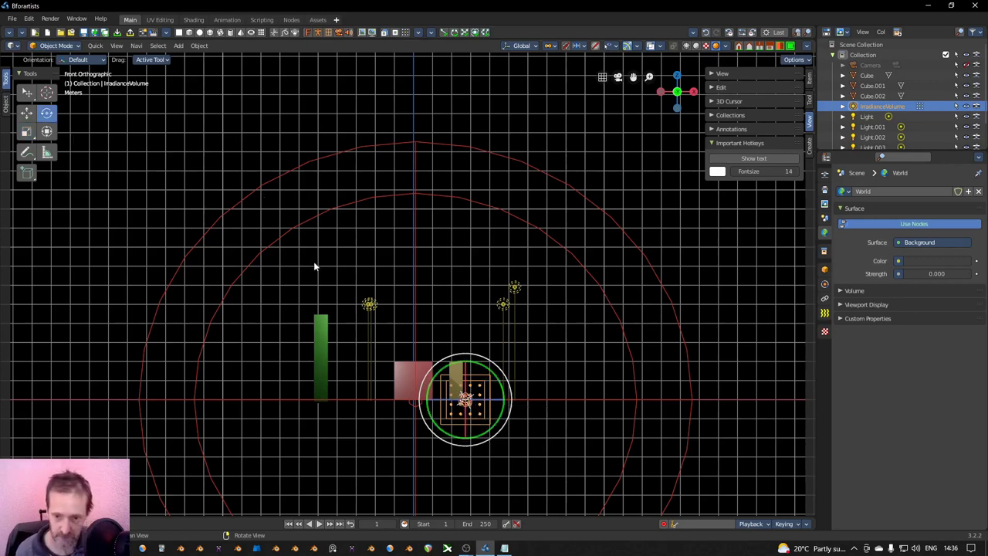
key(shift+space)
key(g)
drag(465, 363, 466, 269)
drag(503, 314, 434, 320)
middle_drag(471, 409, 434, 455)
key(g)
key(y)
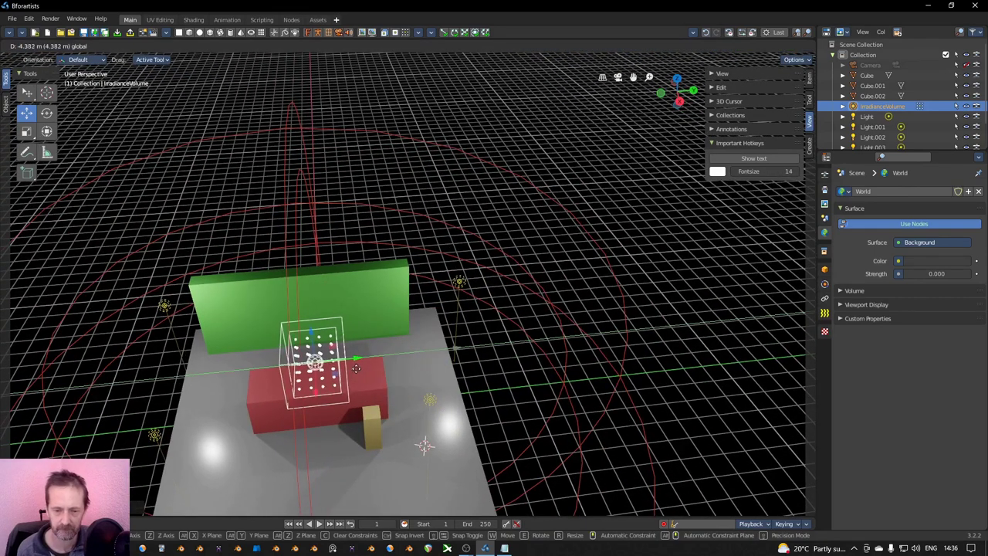
click(347, 375)
Step: Scale the irradiance volume along each axis so its sample grid covers the whole scene
key(shift+space)
key(r)
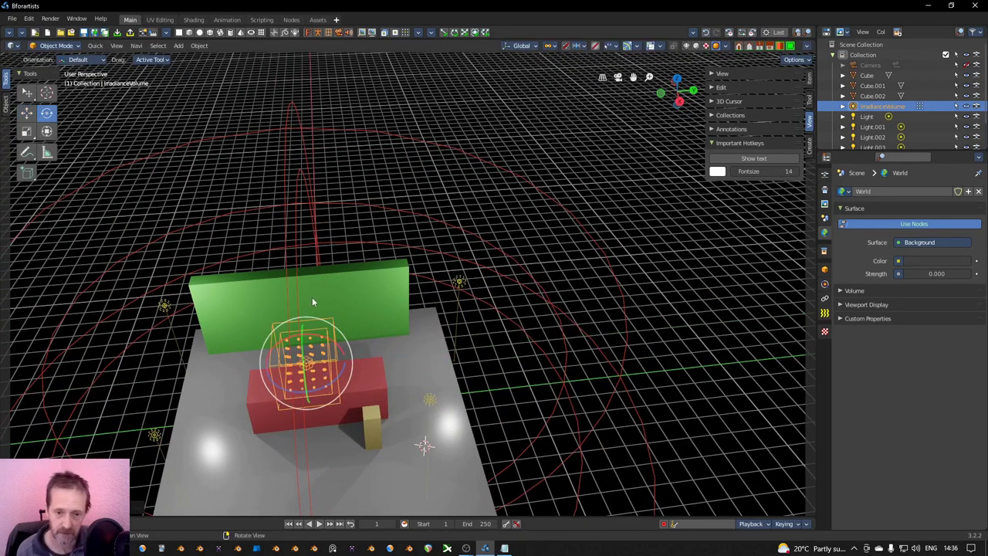
key(shift+space)
key(s)
drag(339, 362, 507, 371)
drag(307, 395, 311, 456)
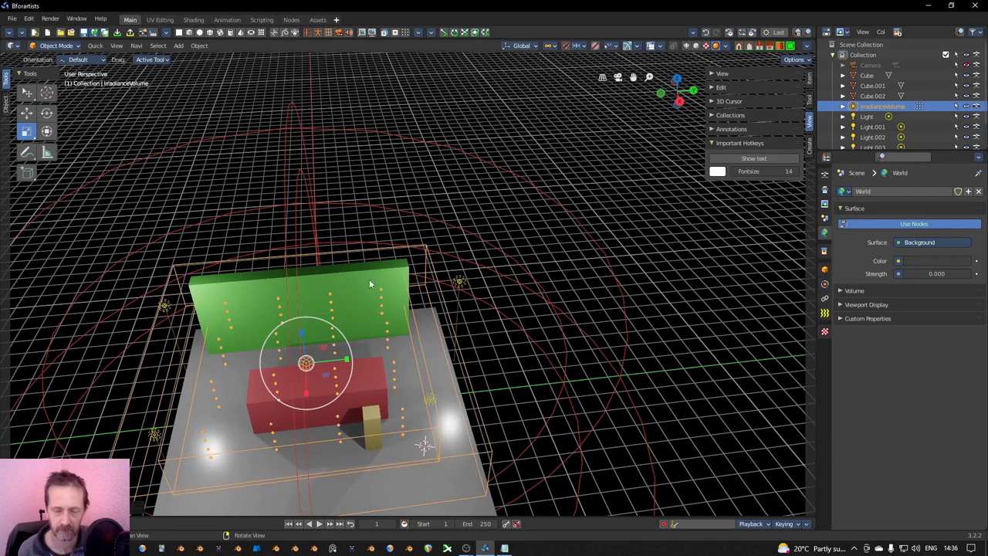
middle_drag(352, 253, 265, 294)
drag(309, 328, 303, 203)
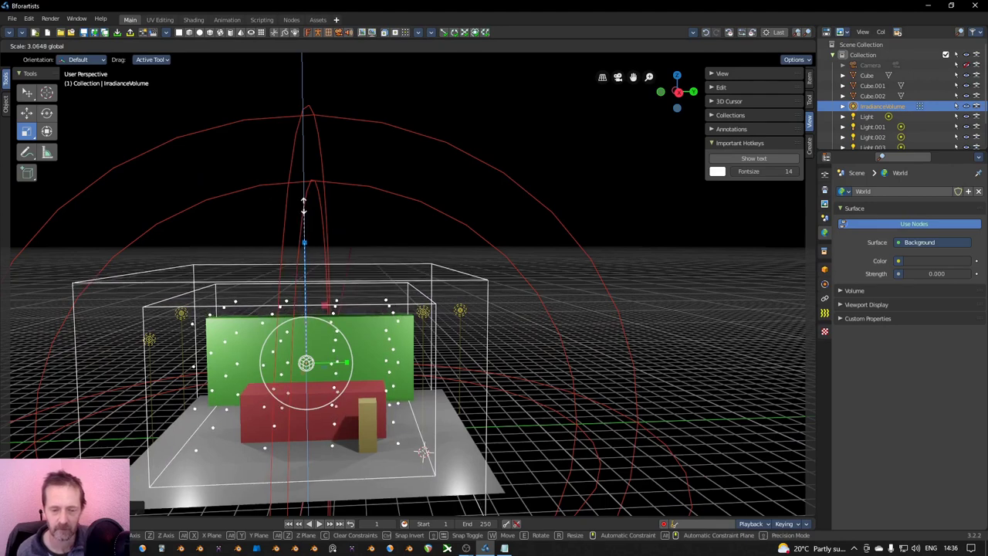
drag(348, 362, 367, 362)
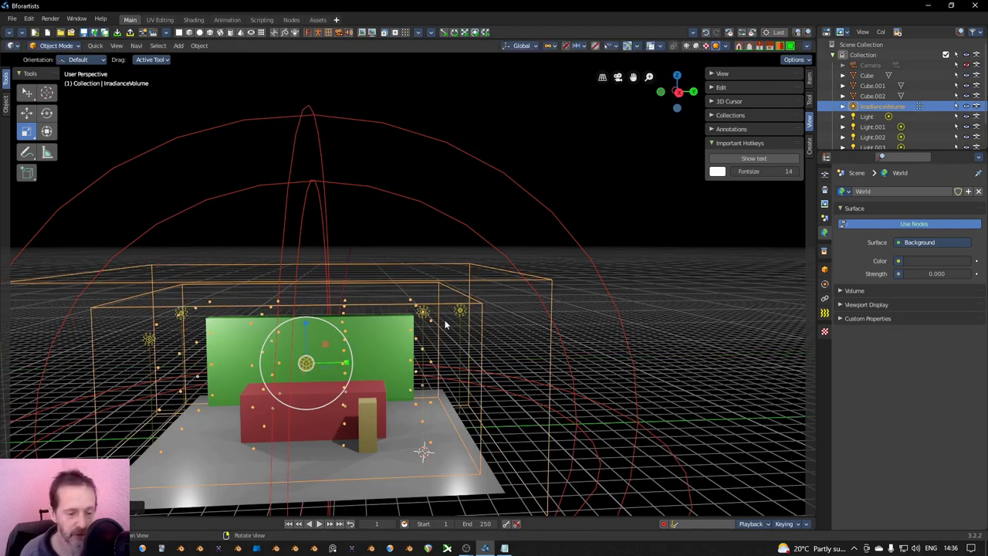
Step: Bake the indirect lighting in the Eevee render settings and inspect the lit blocks and wall up close
click(825, 178)
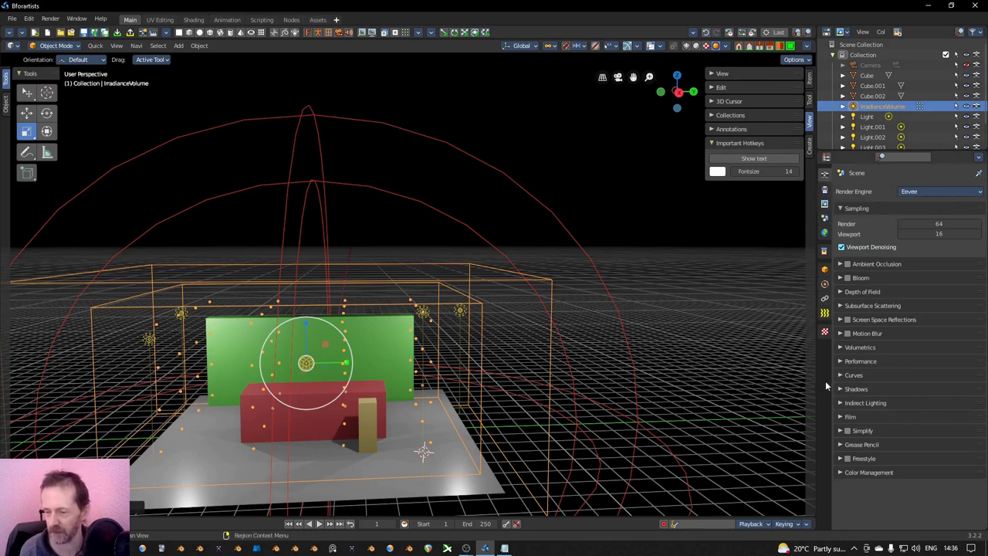
click(841, 402)
scroll(985, 395, down, 2)
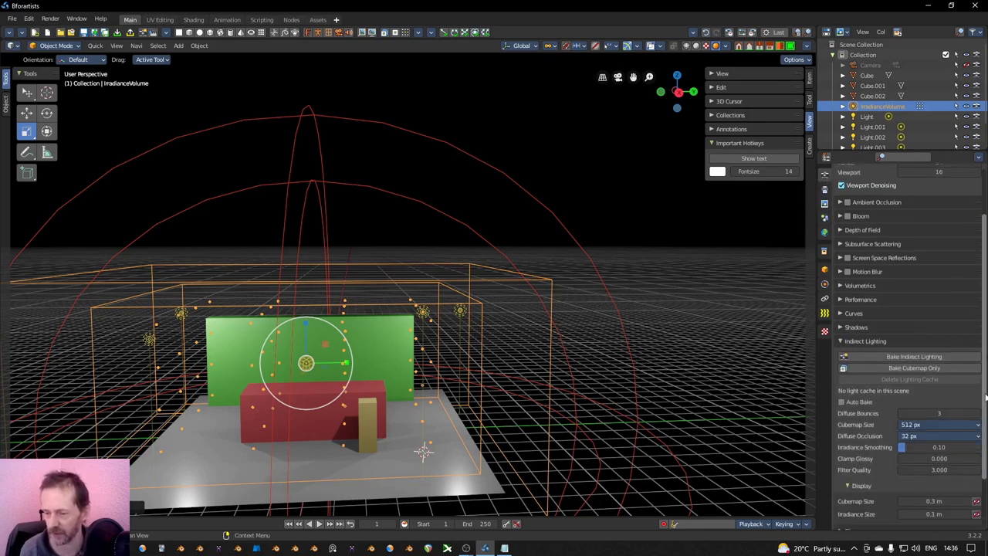
click(910, 356)
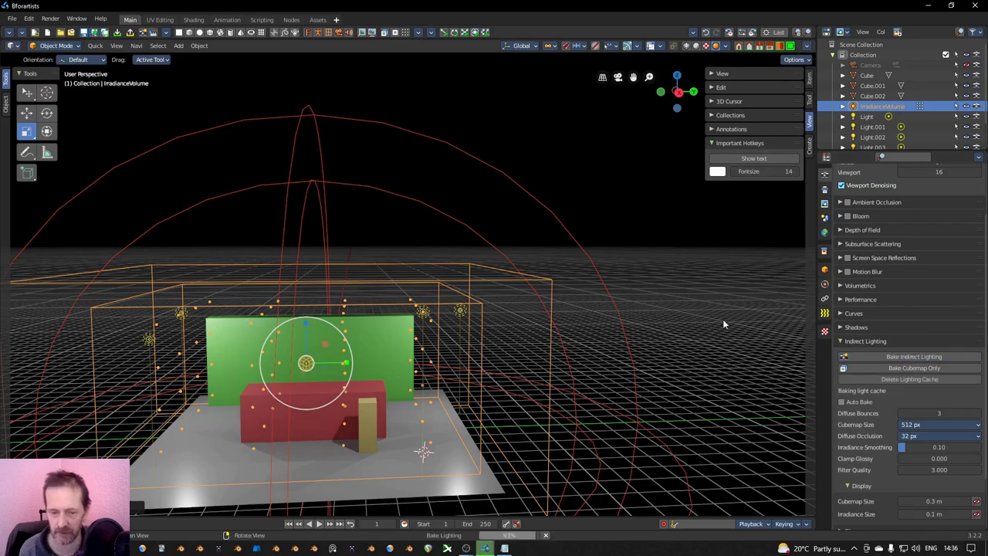
middle_drag(415, 326, 427, 352)
scroll(427, 322, up, 4)
scroll(427, 322, down, 3)
scroll(426, 346, up, 3)
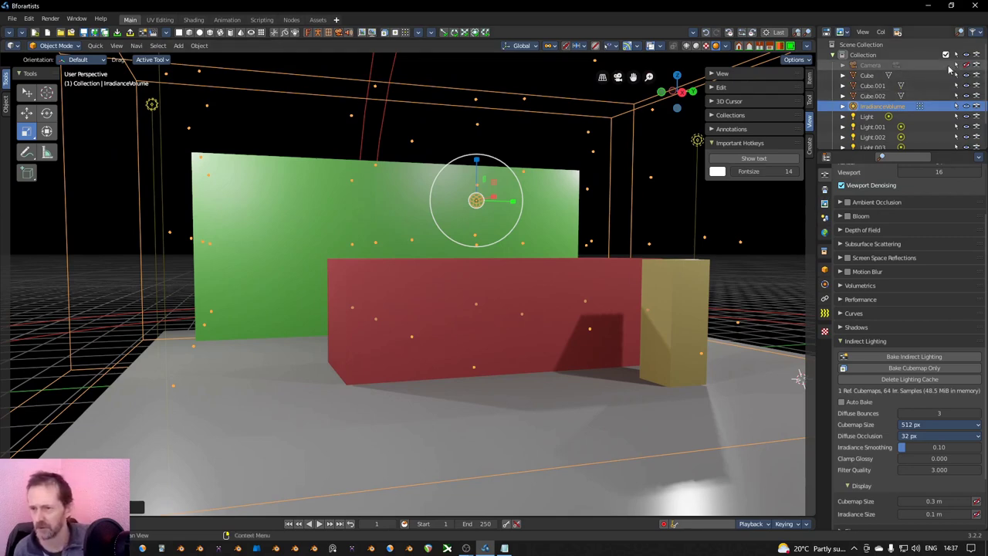
Step: Select the scene camera and switch the viewport to look through it
click(867, 66)
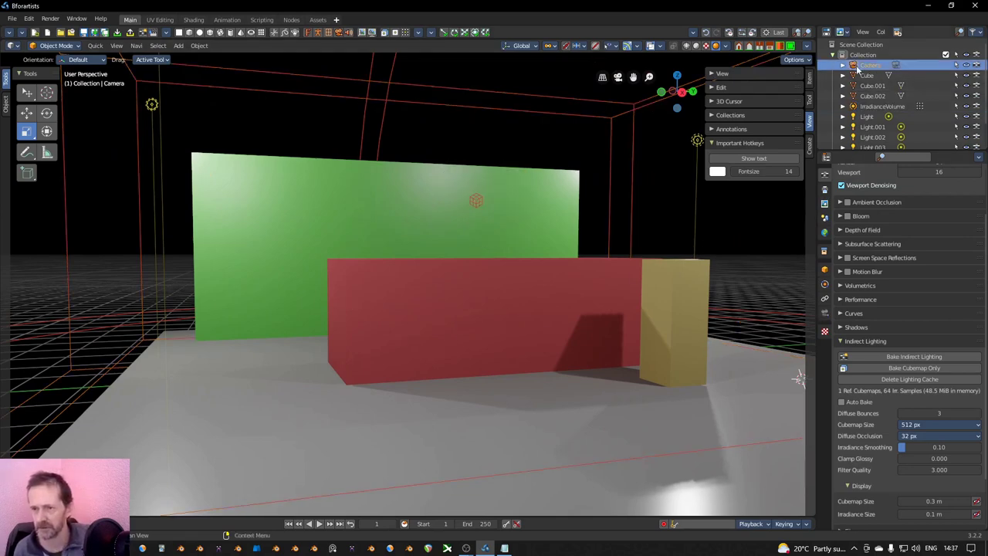
click(114, 46)
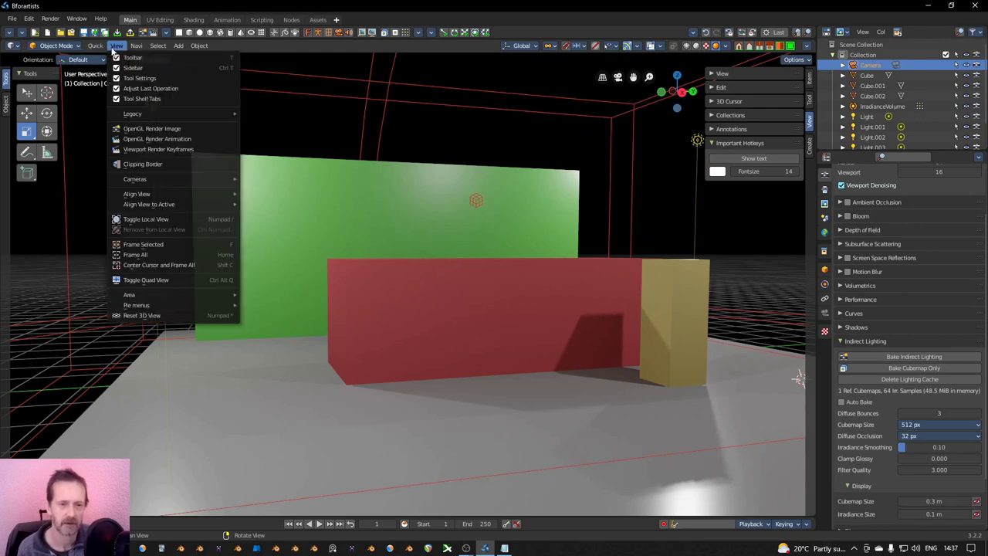
mouse_move(133, 184)
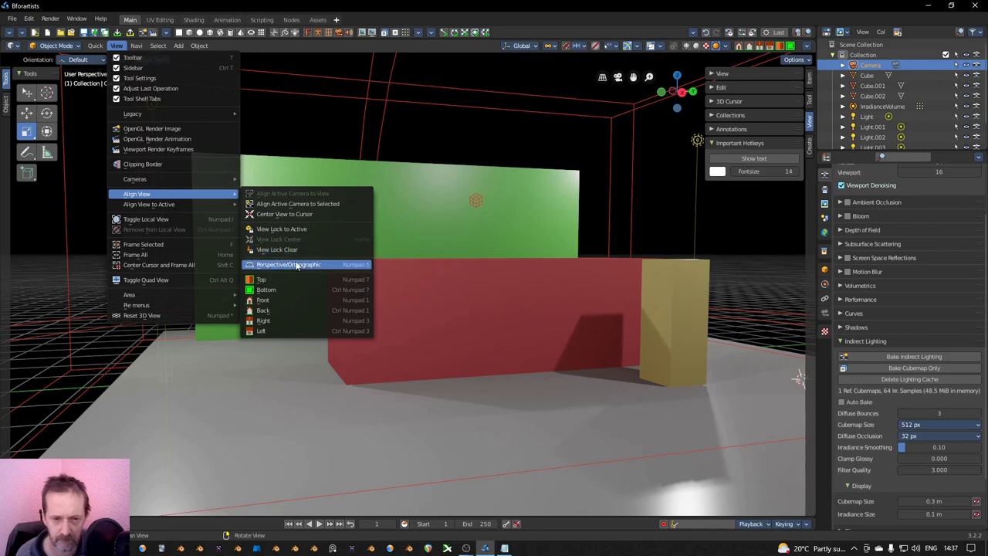
mouse_move(160, 206)
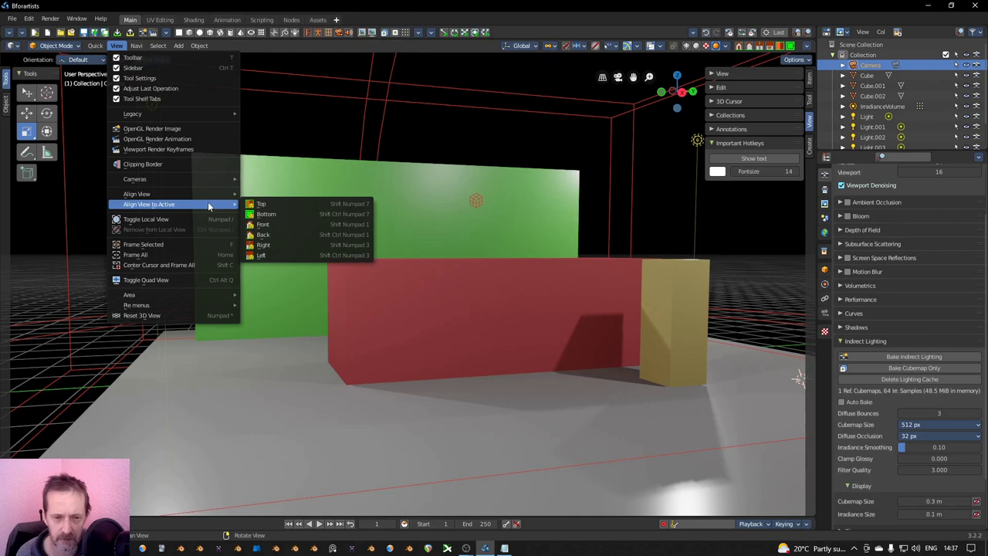
mouse_move(185, 194)
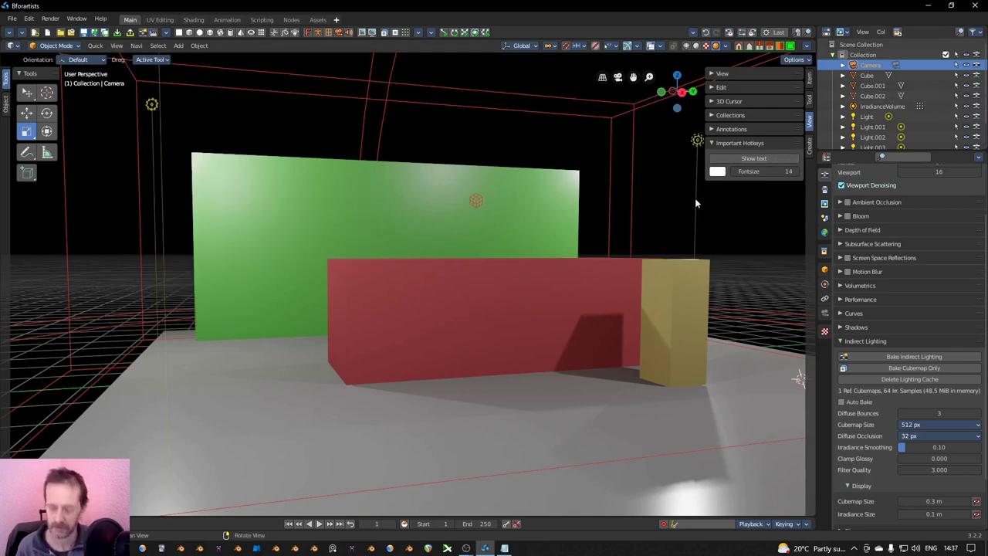
key(KP_0)
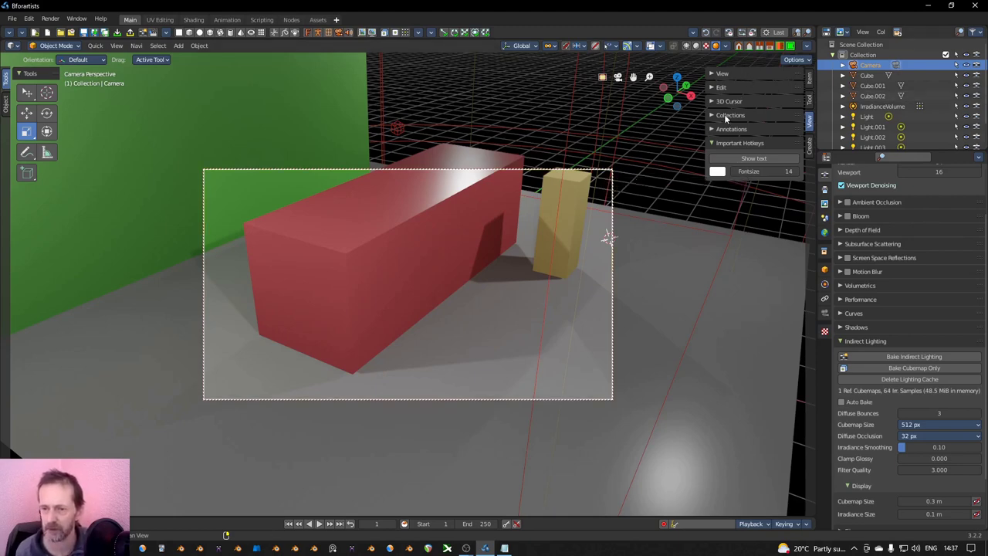
Step: Lock the camera to the view, reframe the shot to include the red and yellow boxes, and unlock it again
click(737, 74)
click(713, 192)
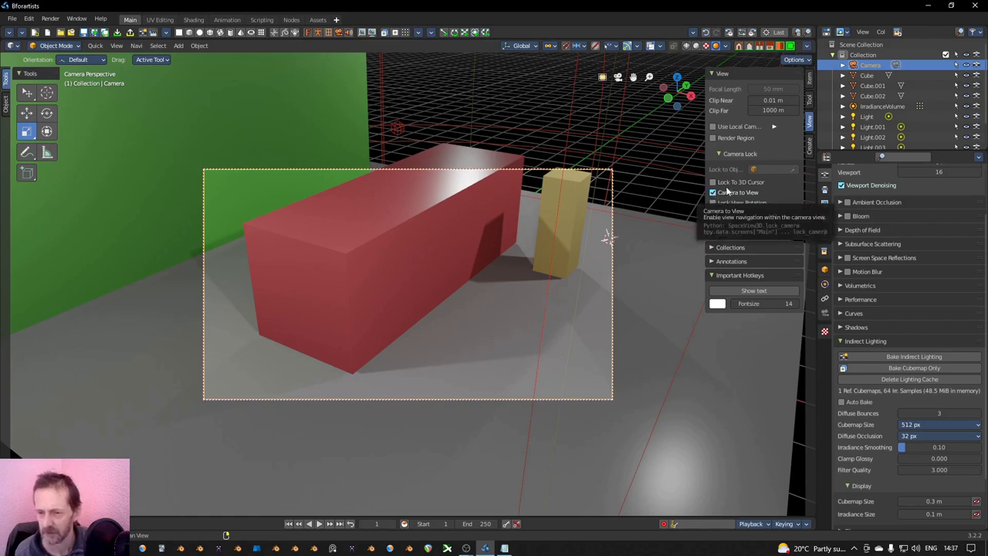
middle_drag(687, 210, 302, 288)
middle_drag(461, 340, 390, 245)
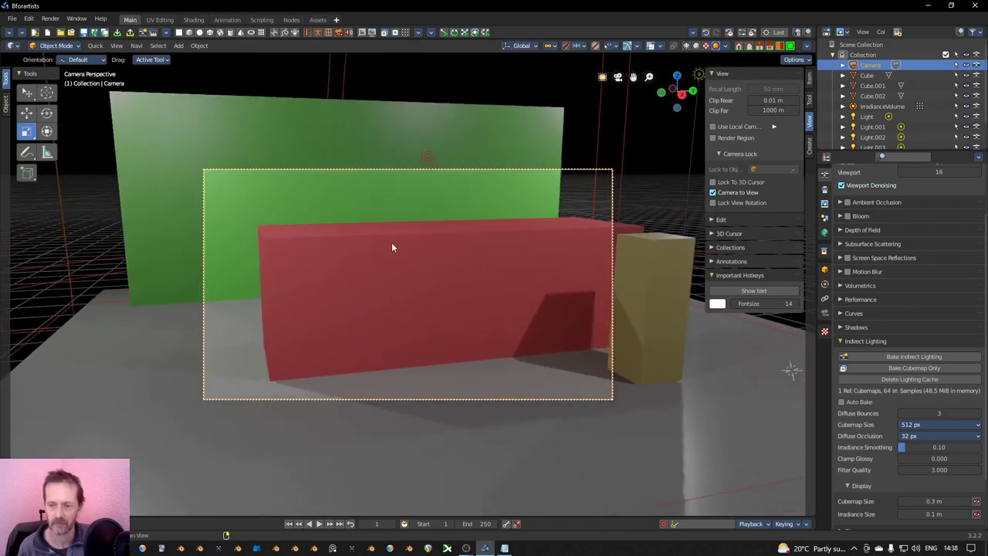
middle_drag(580, 284, 348, 305)
middle_drag(453, 312, 444, 281)
click(446, 283)
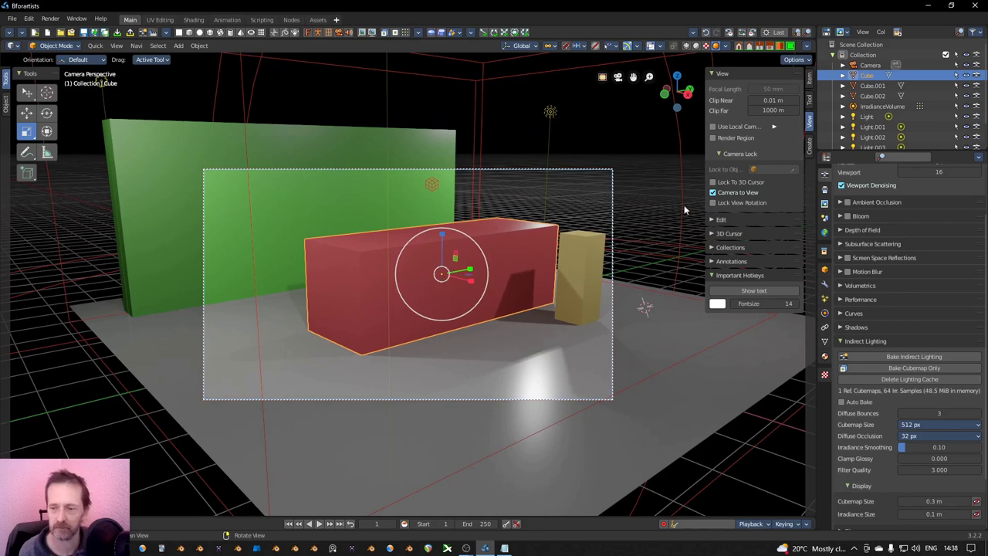
click(712, 193)
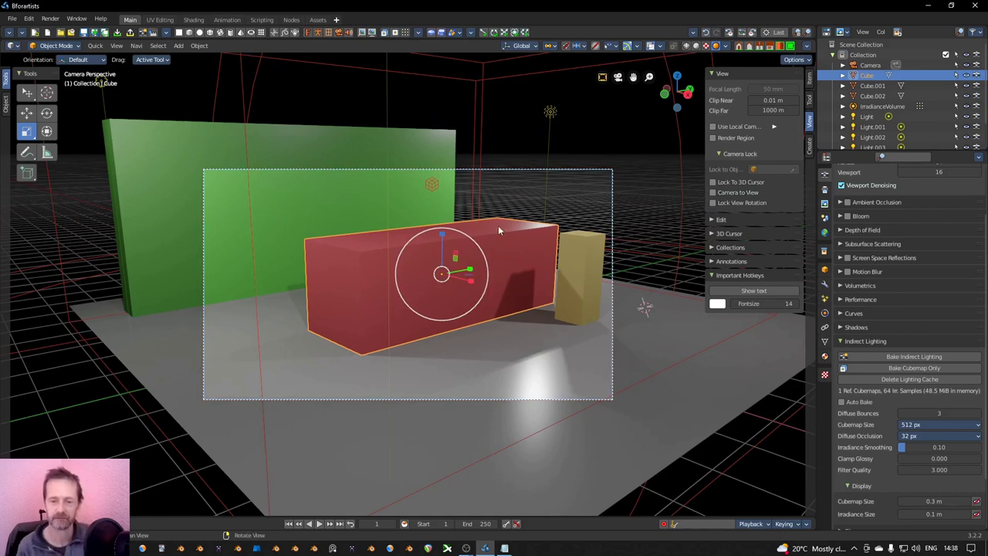
Step: Split the 3D viewport into two side-by-side views and turn the new one into a user perspective outside the camera
drag(814, 44, 490, 112)
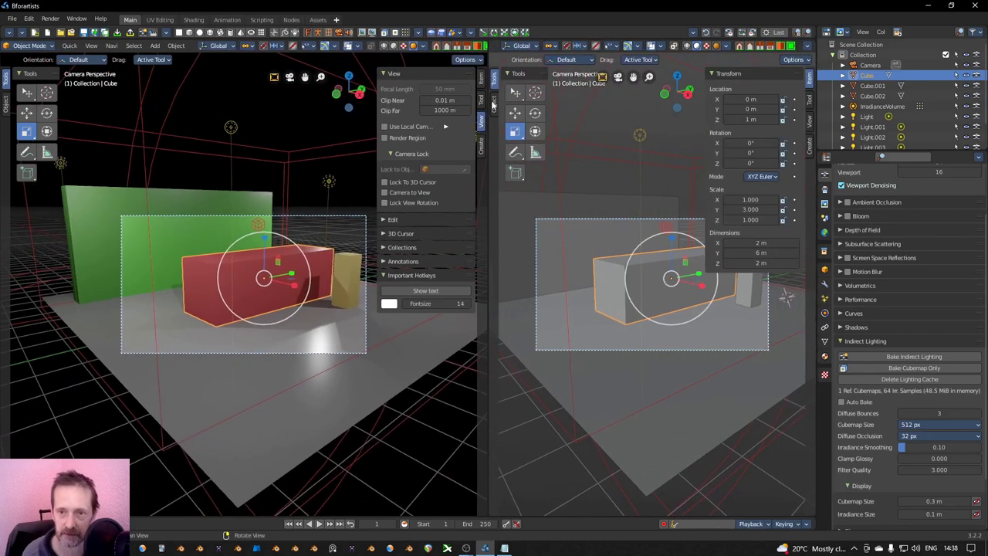
key(Home)
scroll(509, 46, up, 8)
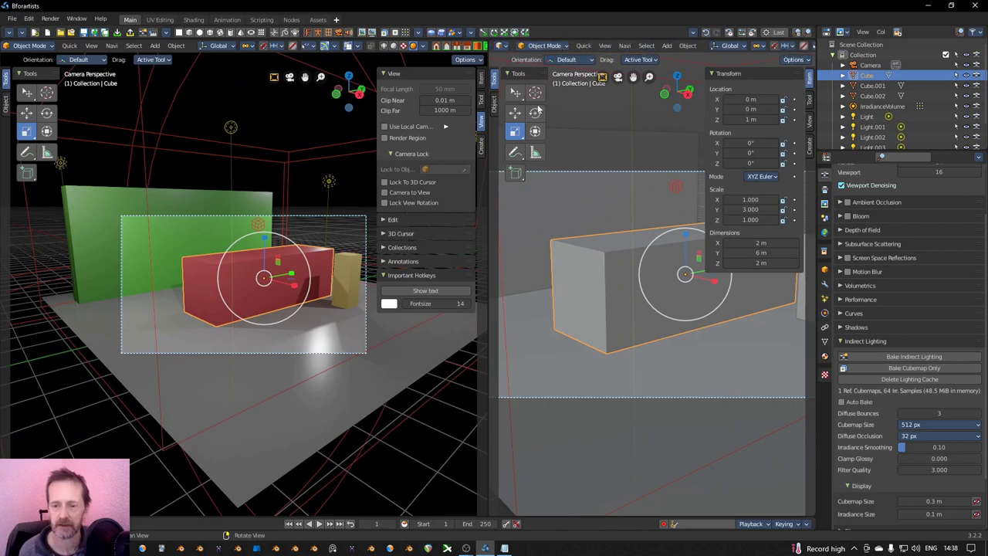
middle_drag(632, 282, 586, 313)
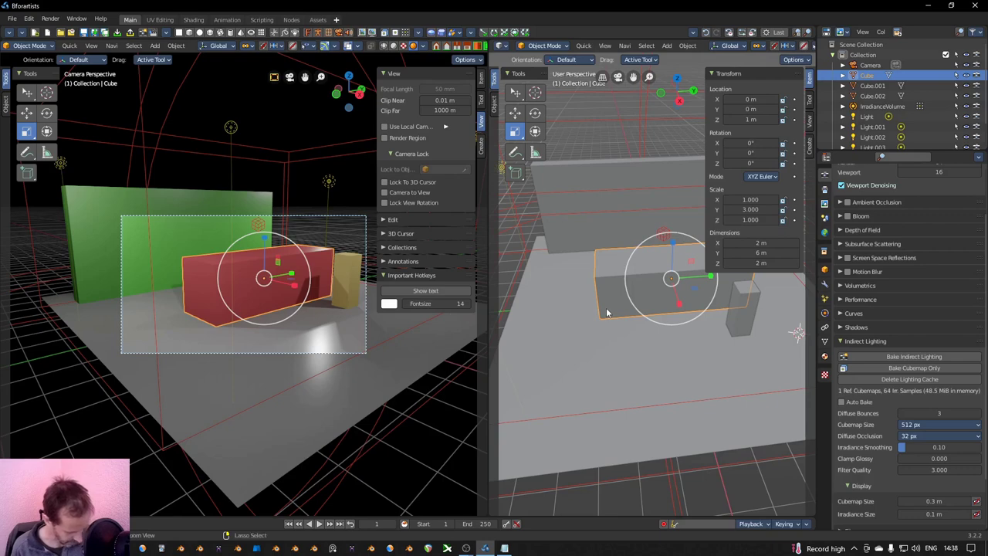
Step: Hide the sidebar and the tool shelf in the new viewport and switch its shading to Material Preview
key(n)
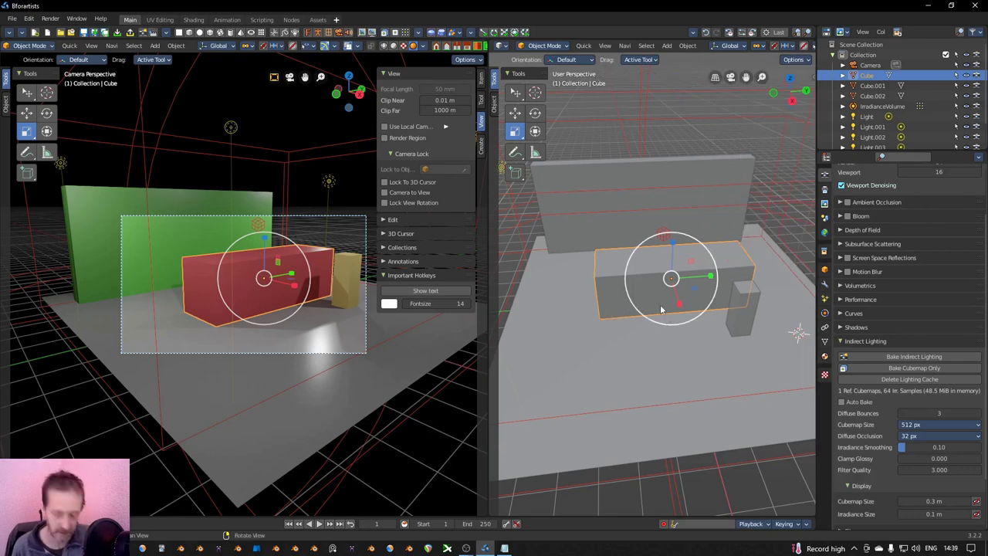
key(t)
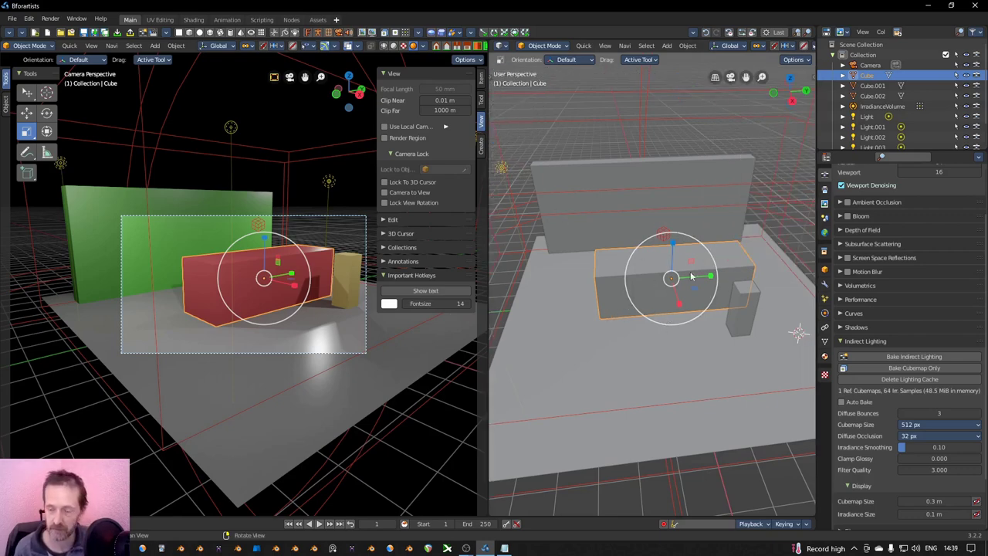
scroll(786, 48, down, 5)
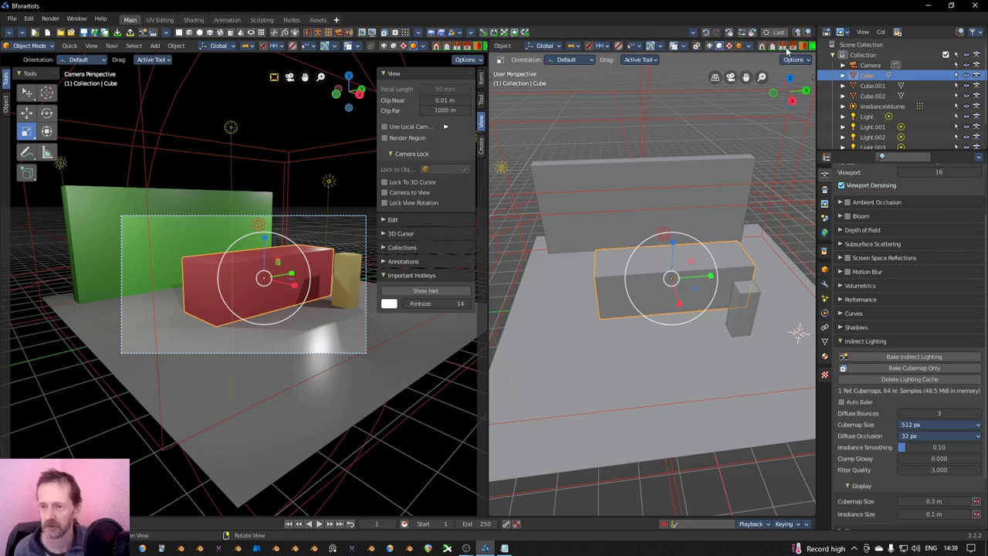
click(729, 48)
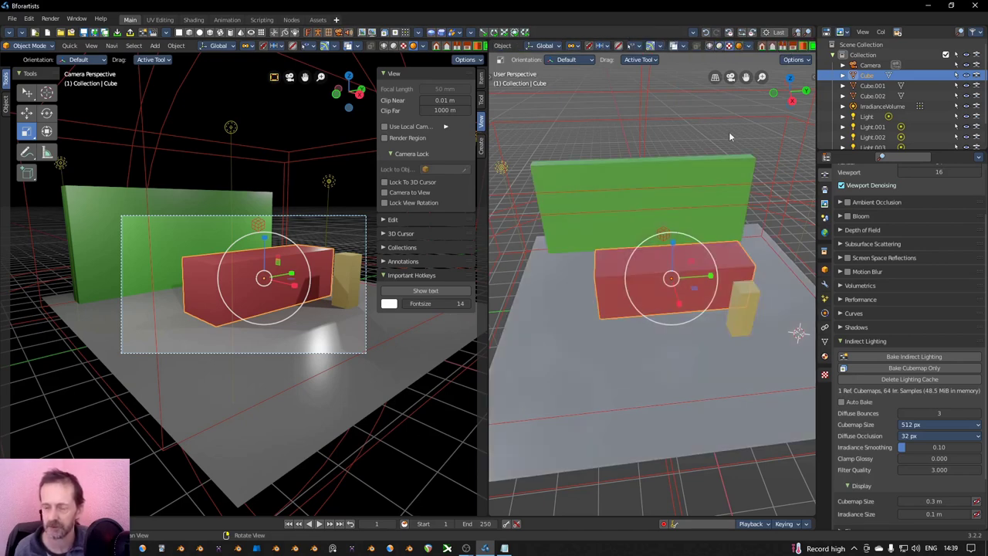
Step: With the Move tool active, select the camera in the new viewport and set the transform orientation to Local
key(shift+space)
key(g)
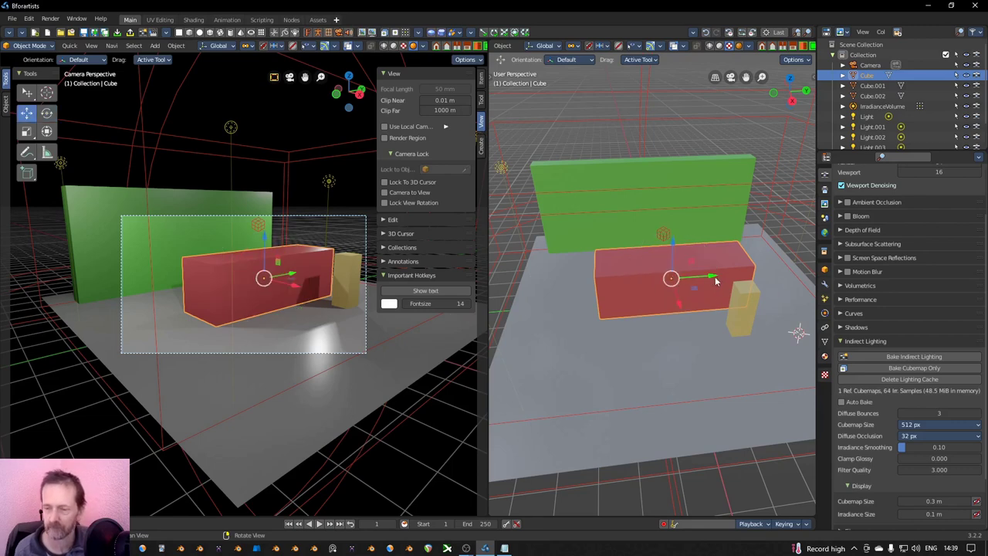
scroll(685, 289, down, 3)
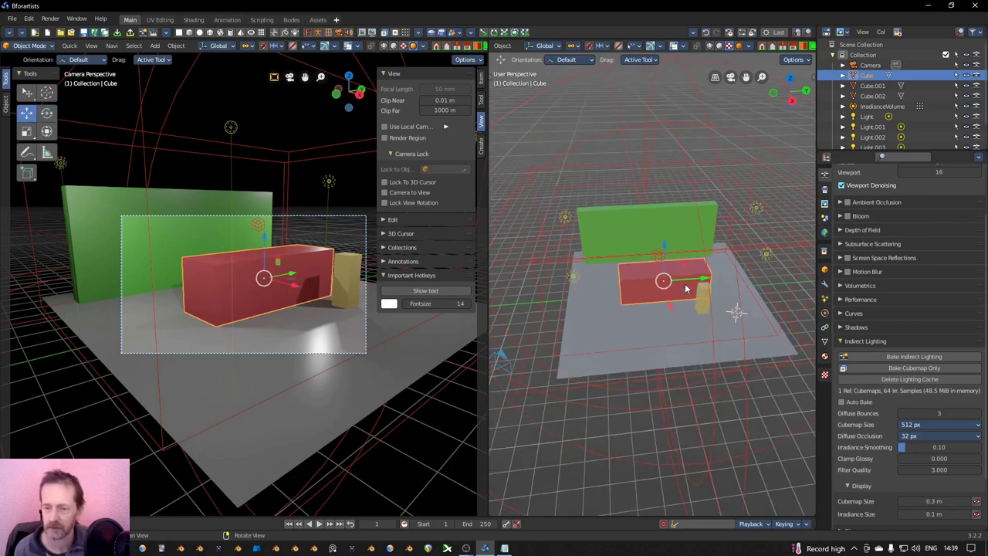
click(503, 361)
shift+middle_drag(568, 298, 628, 272)
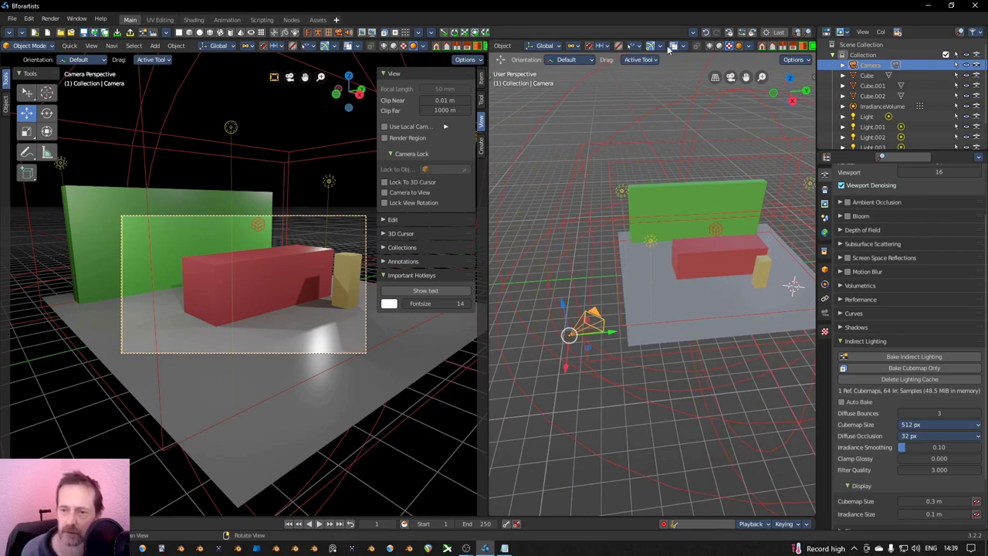
click(544, 46)
click(535, 88)
Step: Move the camera along its local Z axis, closer to the red box
key(g)
key(z)
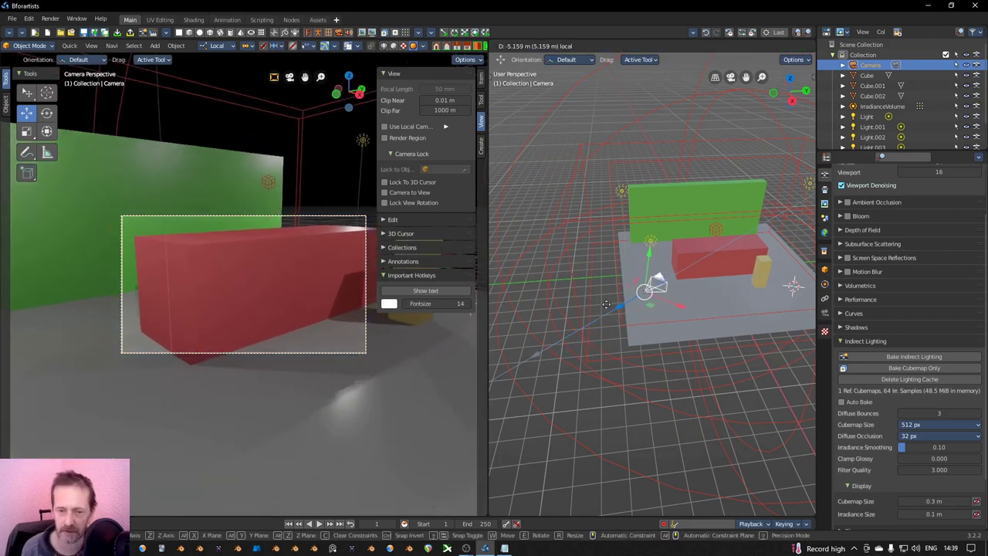
click(616, 327)
key(g)
key(z)
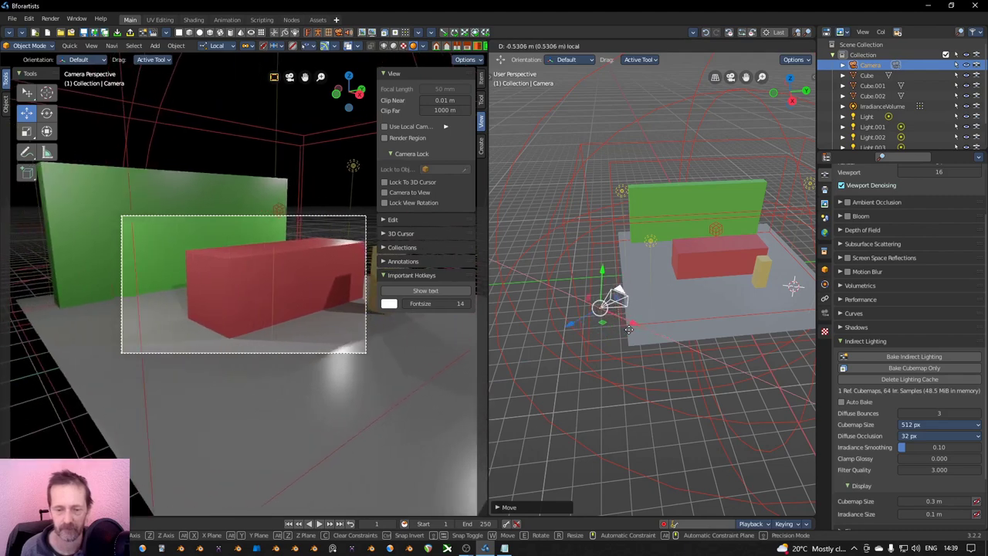
click(684, 316)
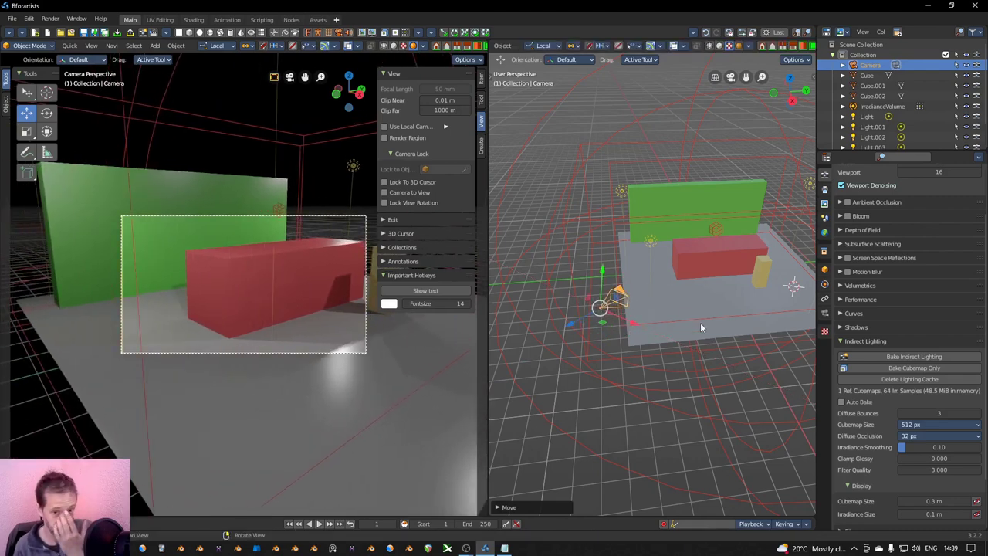
Step: Check the output resolution settings, then render a test image of the camera shot and close the render window
middle_drag(278, 384, 235, 386)
shift+middle_drag(258, 389, 232, 366)
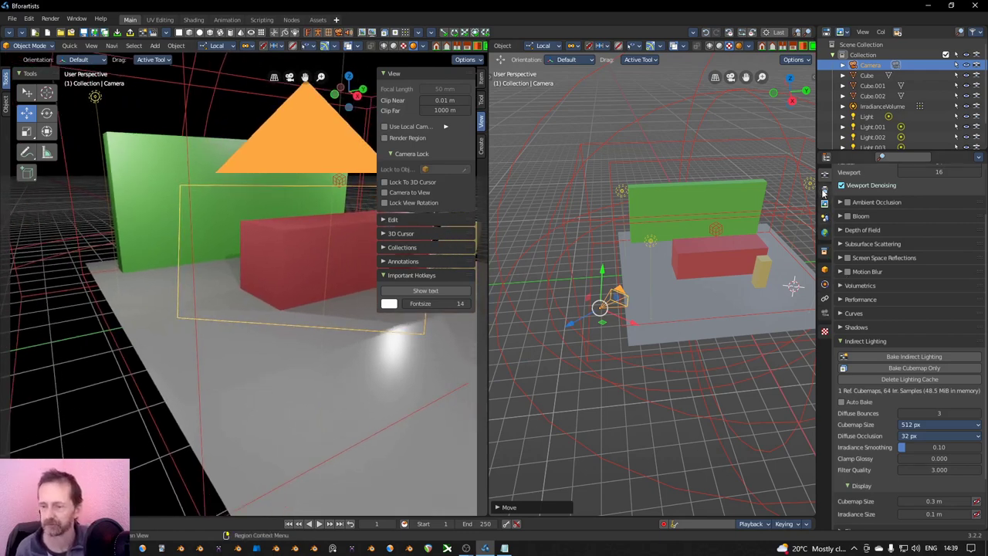
click(822, 193)
scroll(880, 212, up, 1)
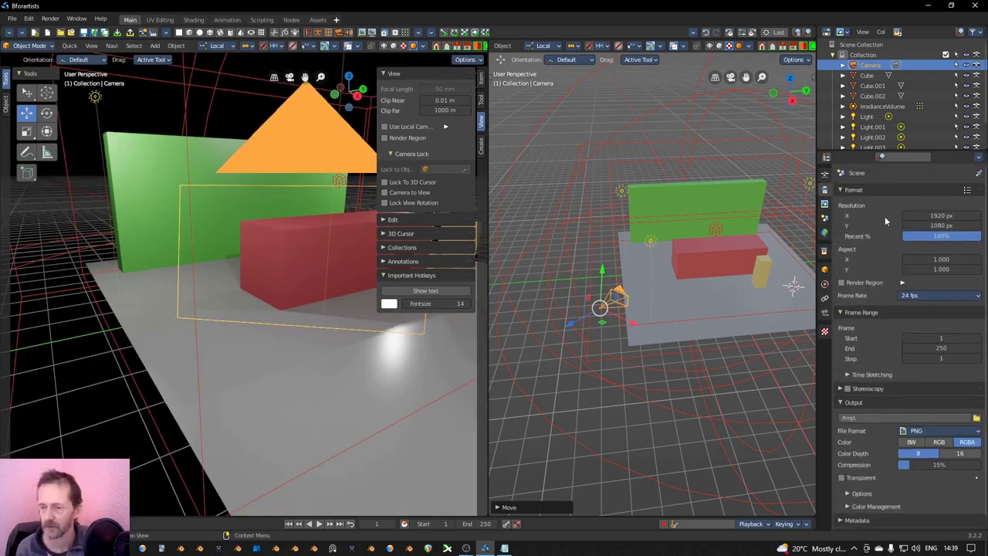
click(51, 19)
click(62, 29)
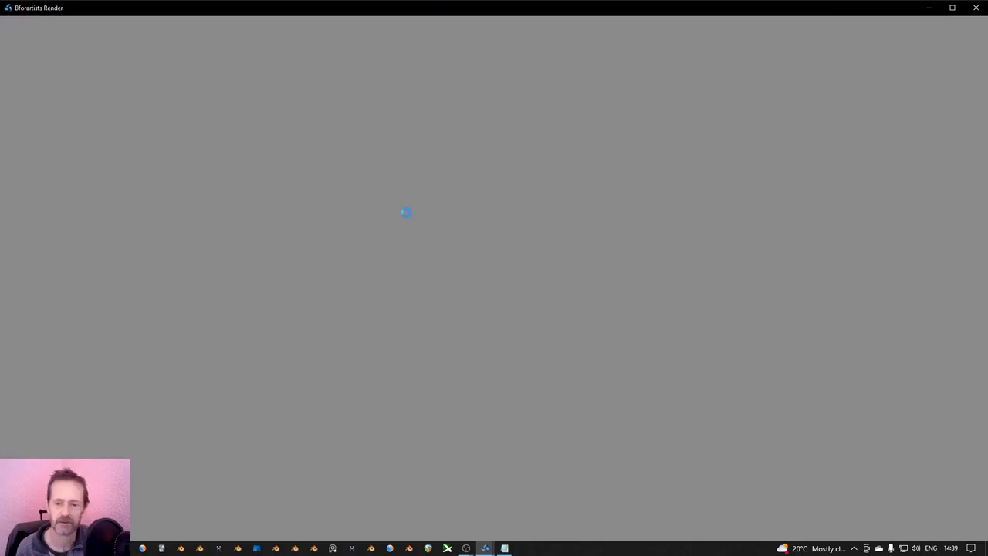
scroll(528, 264, down, 1)
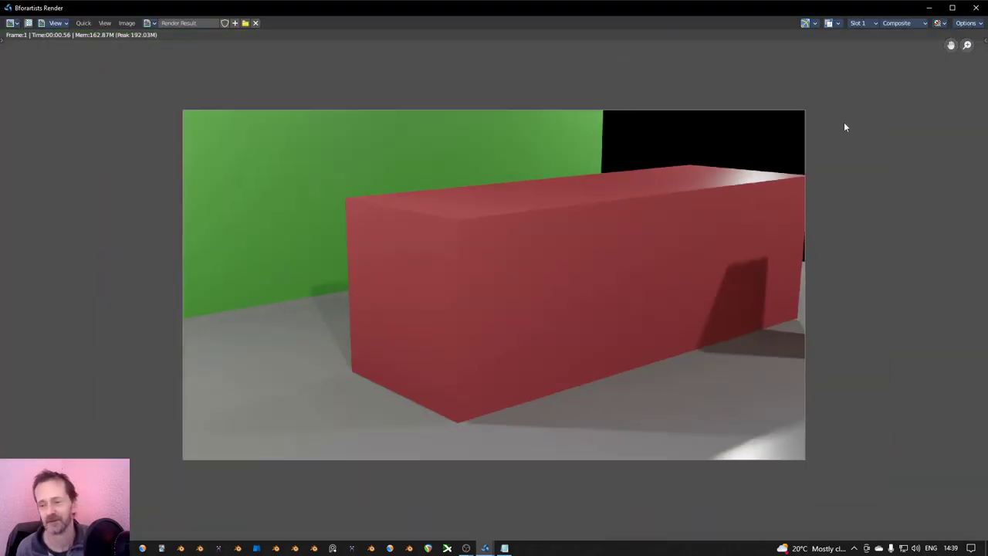
click(975, 8)
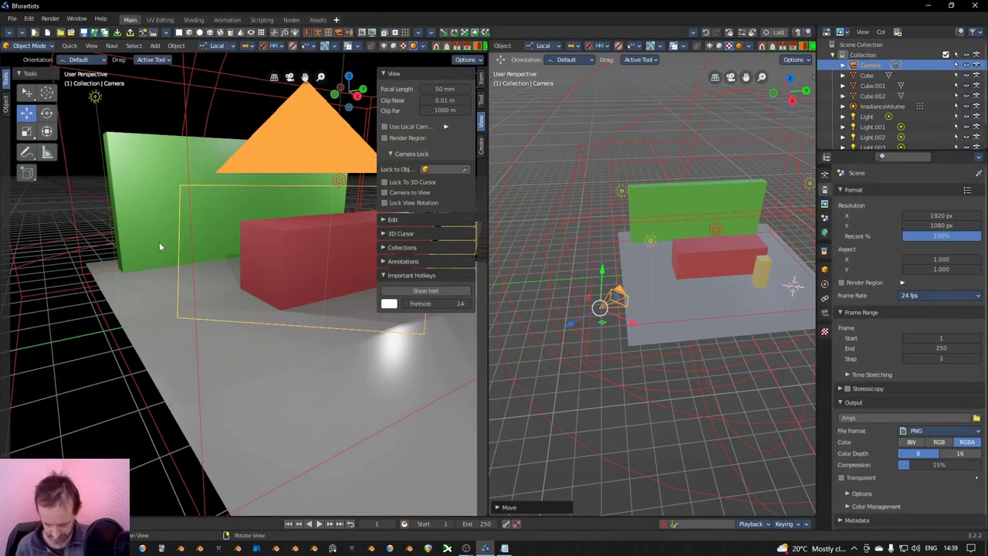
Step: Return to the camera view and set the camera's focal length to 29 mm
key(KP_0)
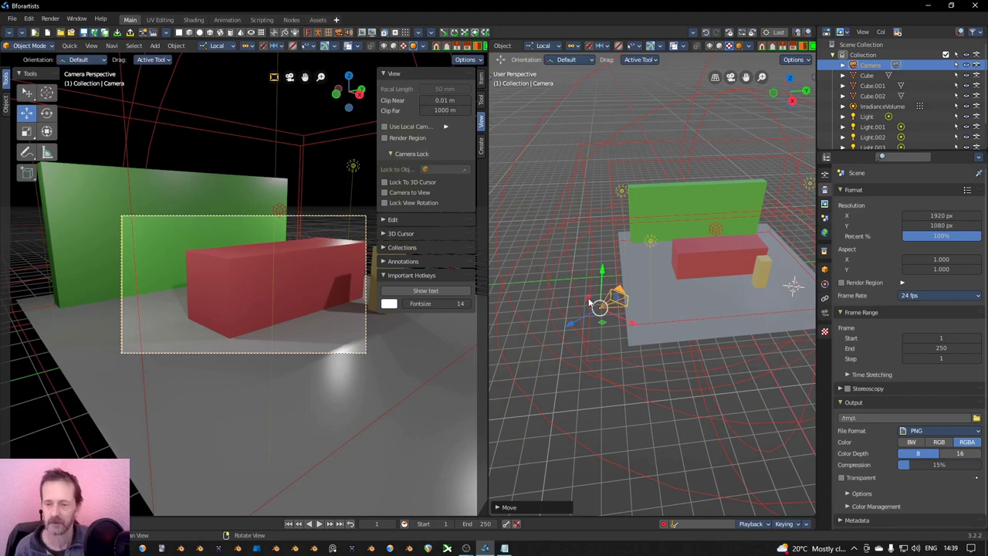
click(824, 311)
drag(930, 252, 900, 251)
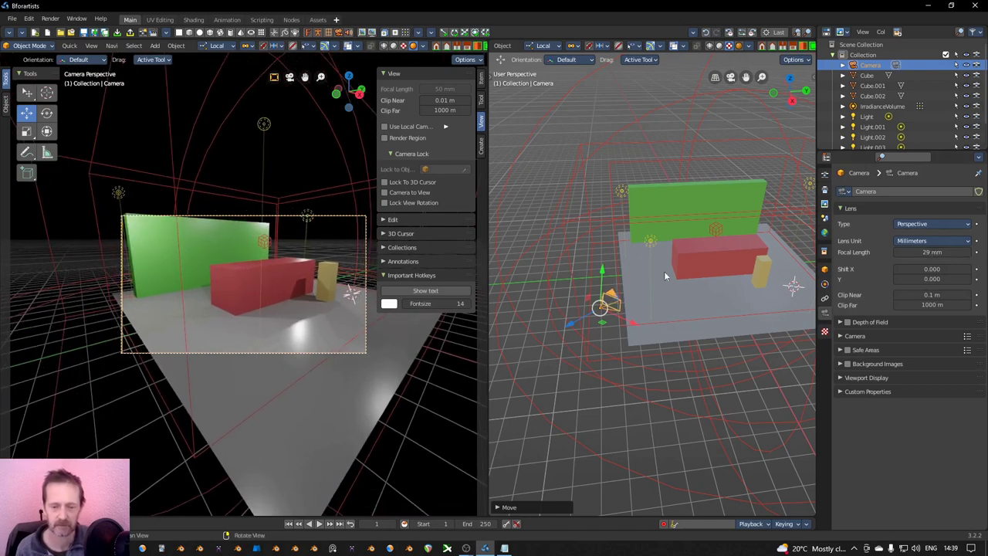
Step: Render the image again with the wider lens and close the render window
click(50, 19)
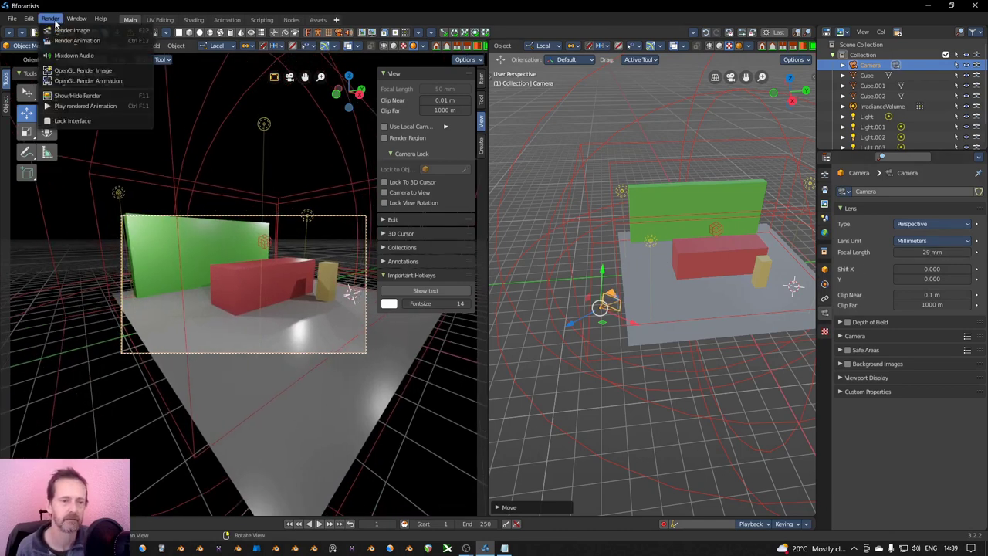
click(55, 33)
scroll(467, 228, down, 1)
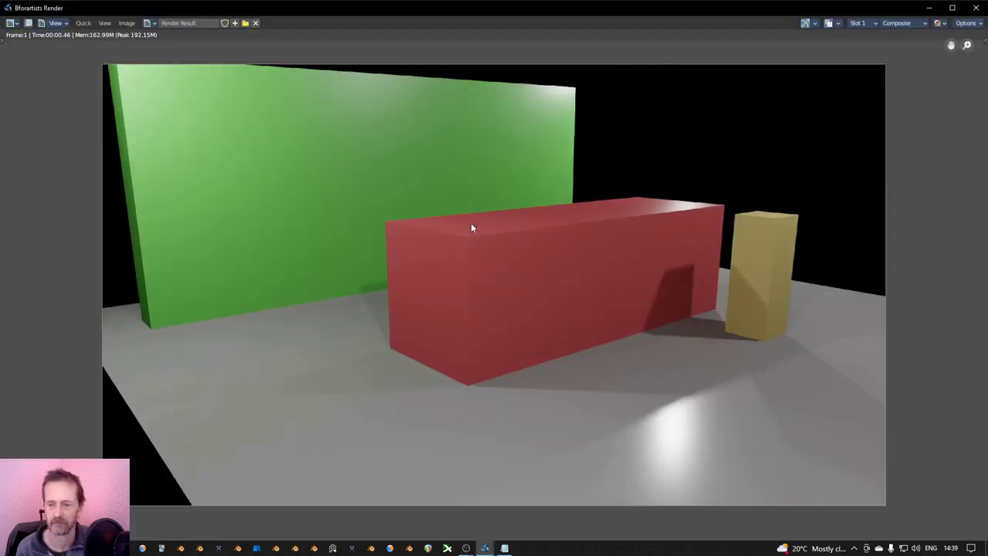
click(978, 9)
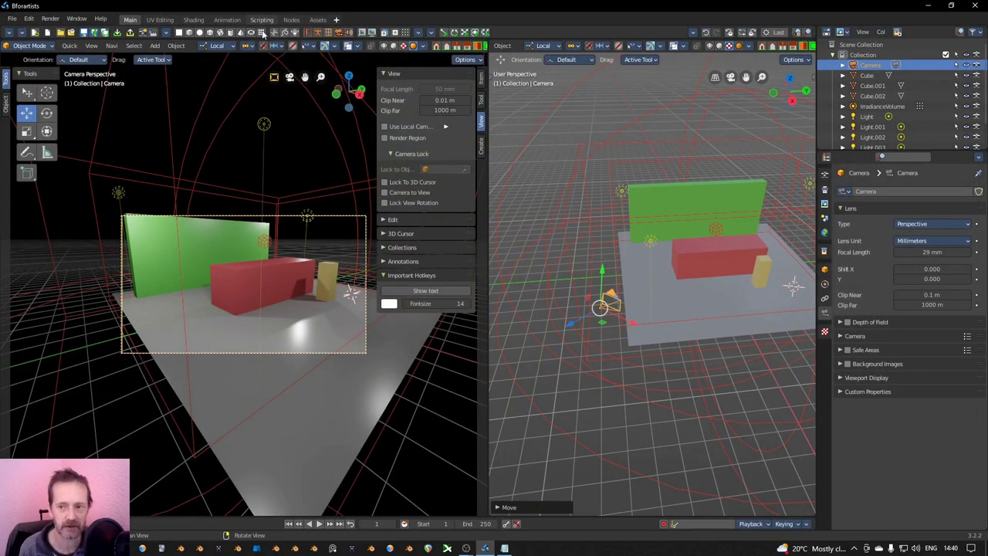
Step: Change the second 3D viewport to the Compositor and widen it at the expense of the camera viewport
scroll(506, 47, up, 3)
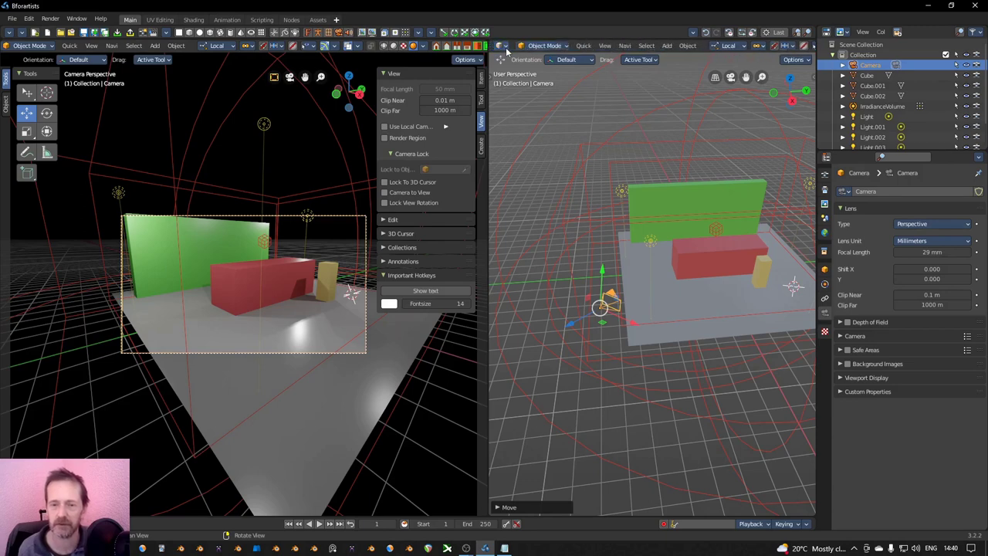
click(505, 47)
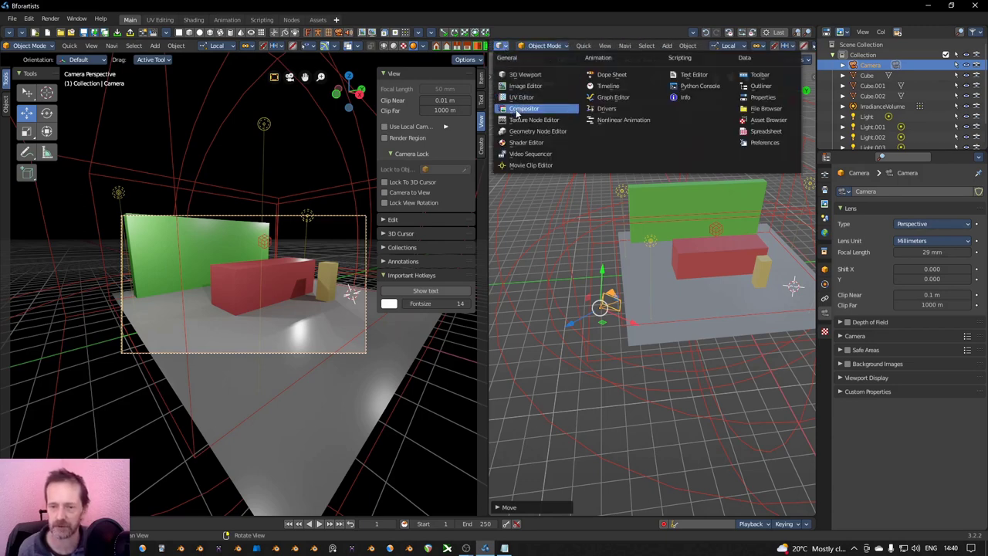
click(519, 108)
drag(489, 229, 310, 231)
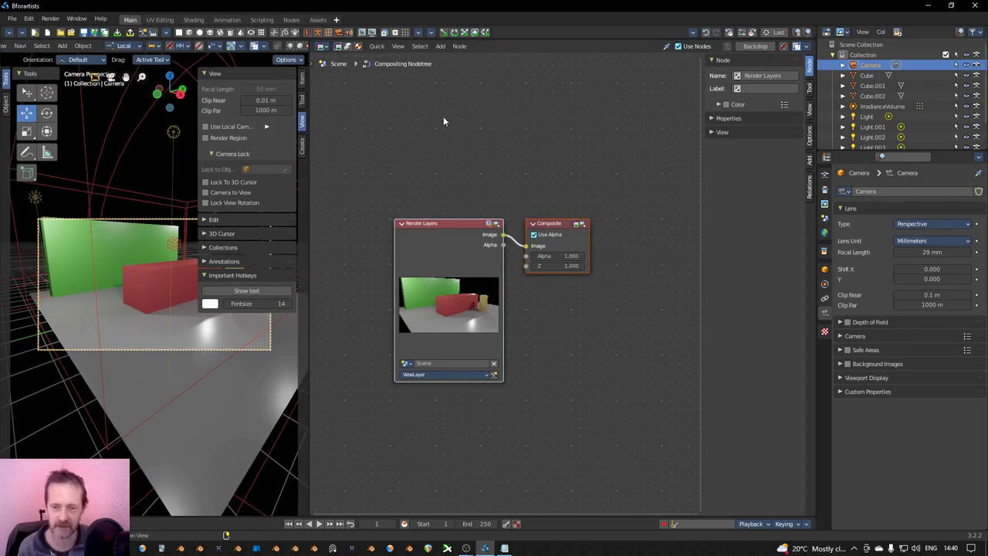
Step: Move the Render Layers and Composite nodes higher in the node editor and leave Render Layers selected
drag(433, 227, 432, 178)
click(549, 229)
drag(549, 231, 550, 175)
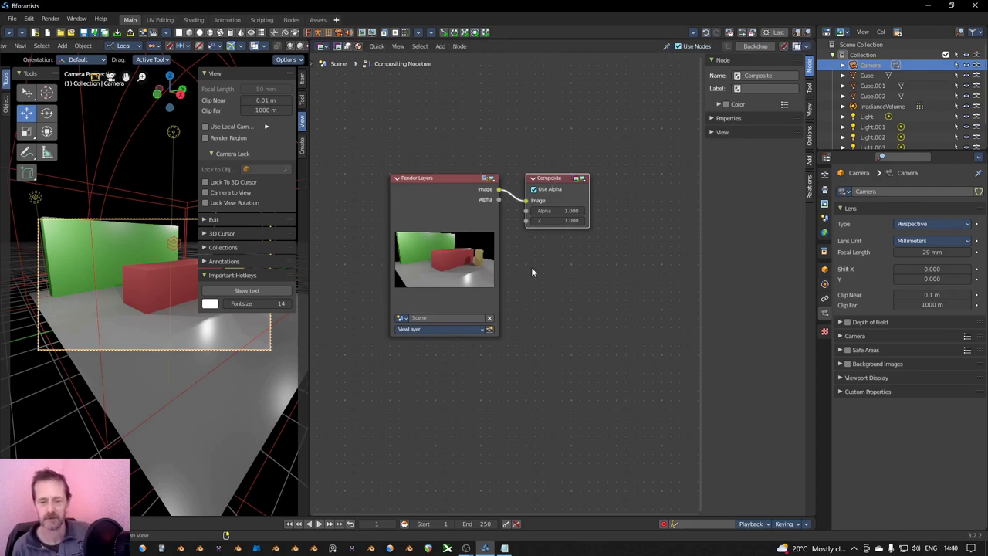
scroll(531, 267, up, 1)
scroll(535, 268, down, 2)
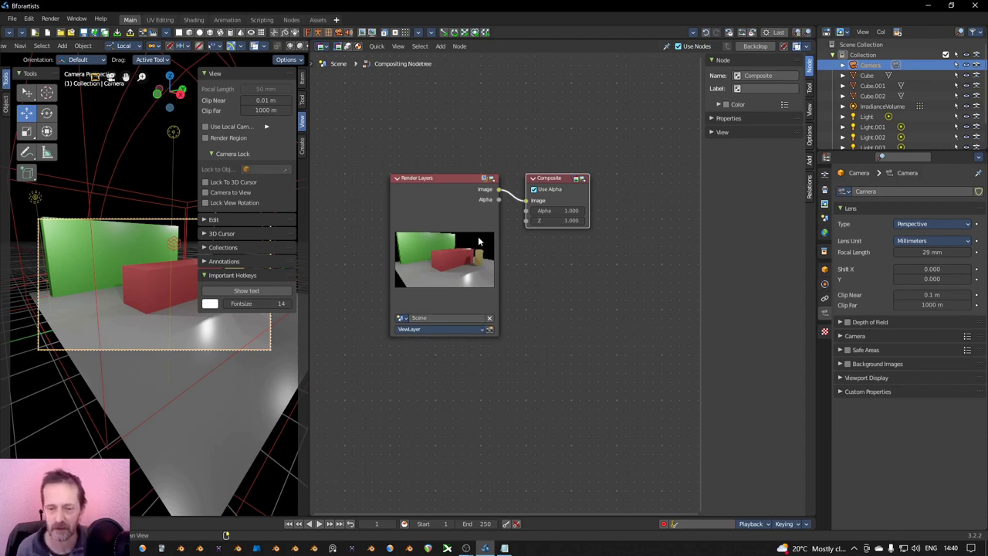
scroll(481, 241, up, 1)
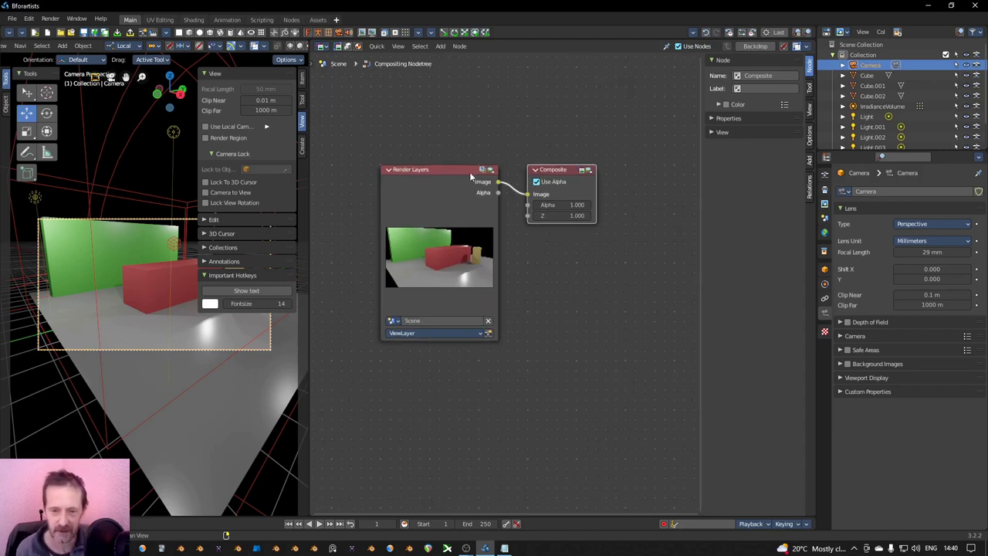
click(443, 182)
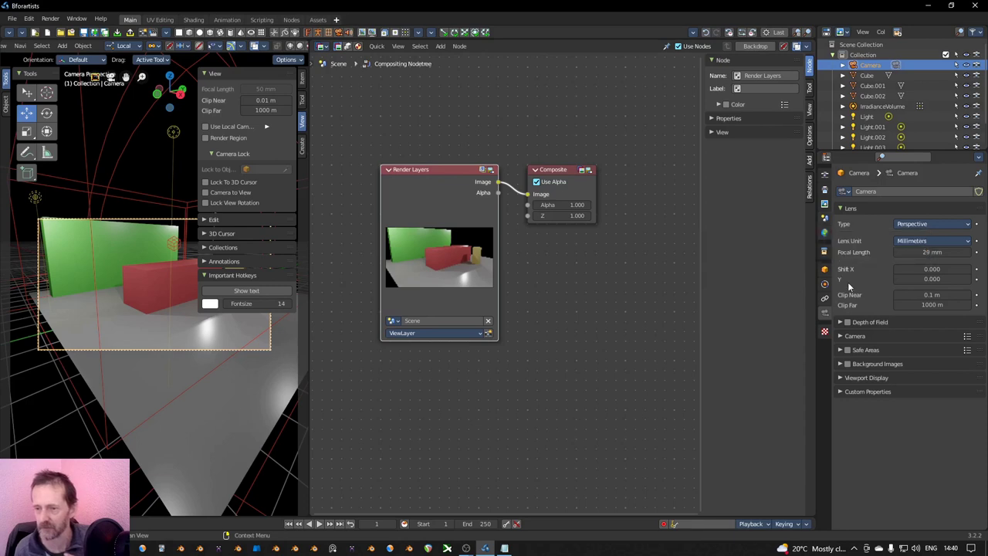
Step: Enlarge the Outliner and expand the entries of the green wall and the floor plane to show their mesh data
drag(876, 151, 873, 230)
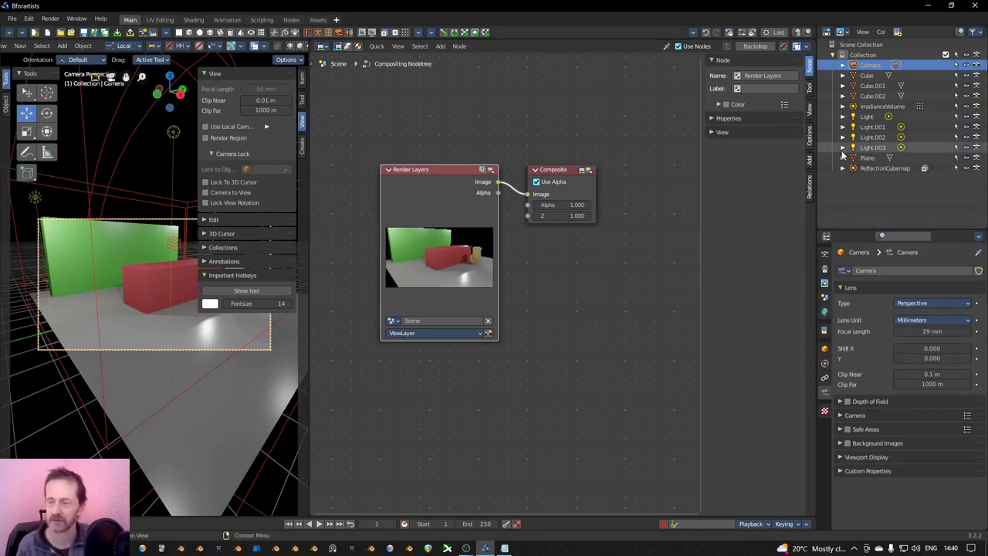
click(154, 272)
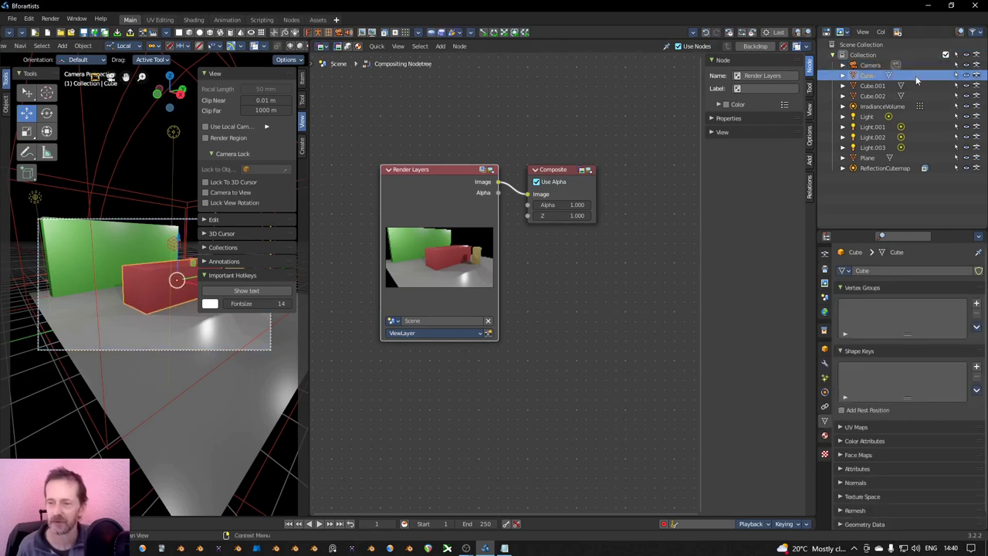
click(109, 251)
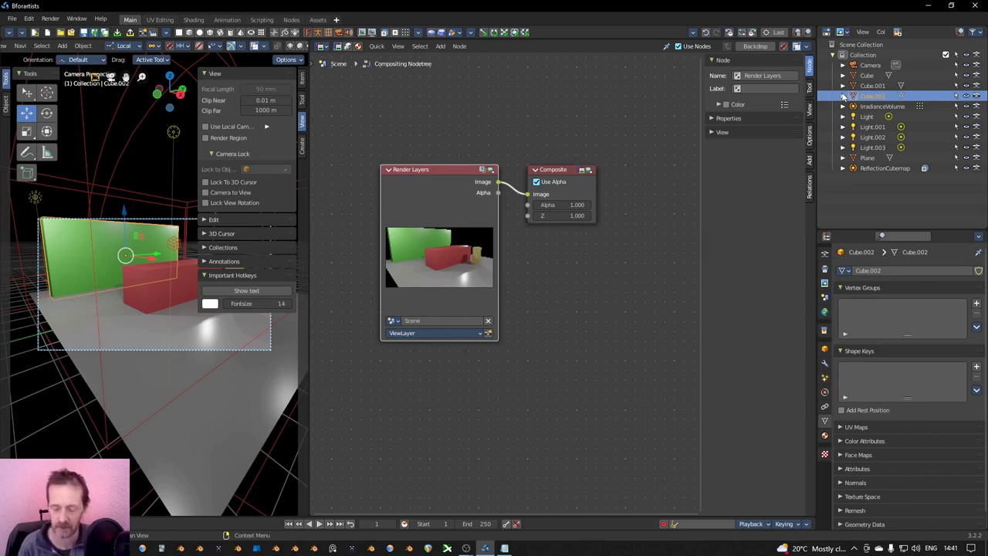
click(842, 95)
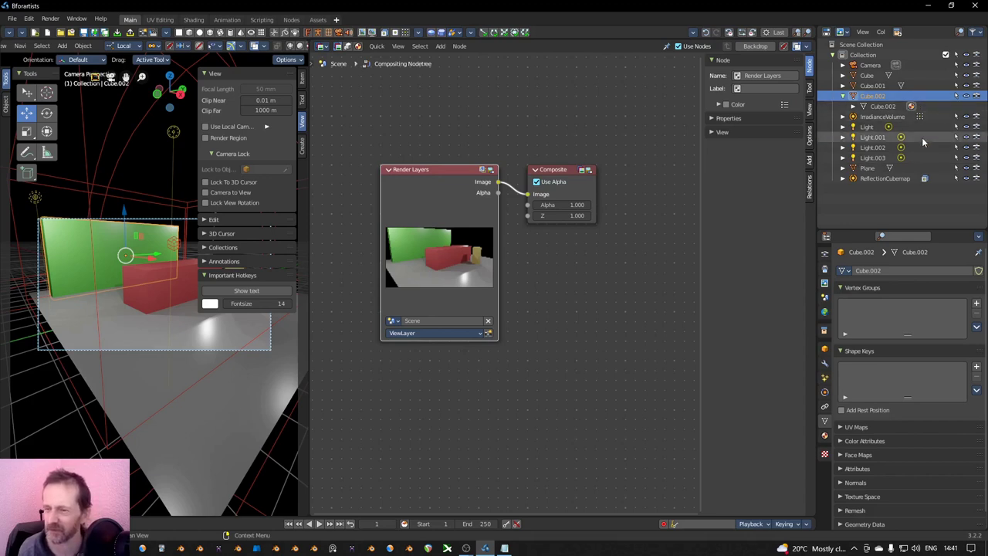
click(233, 382)
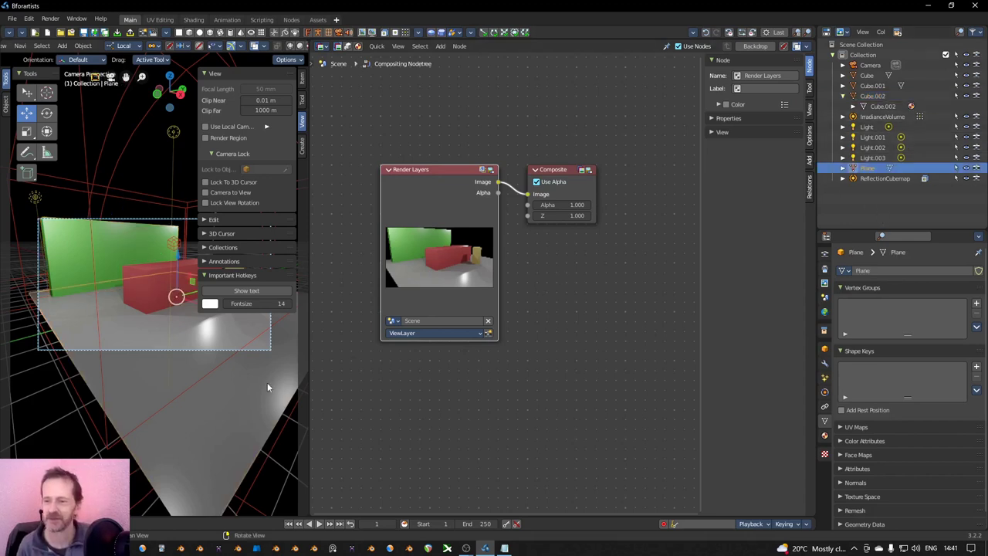
click(843, 168)
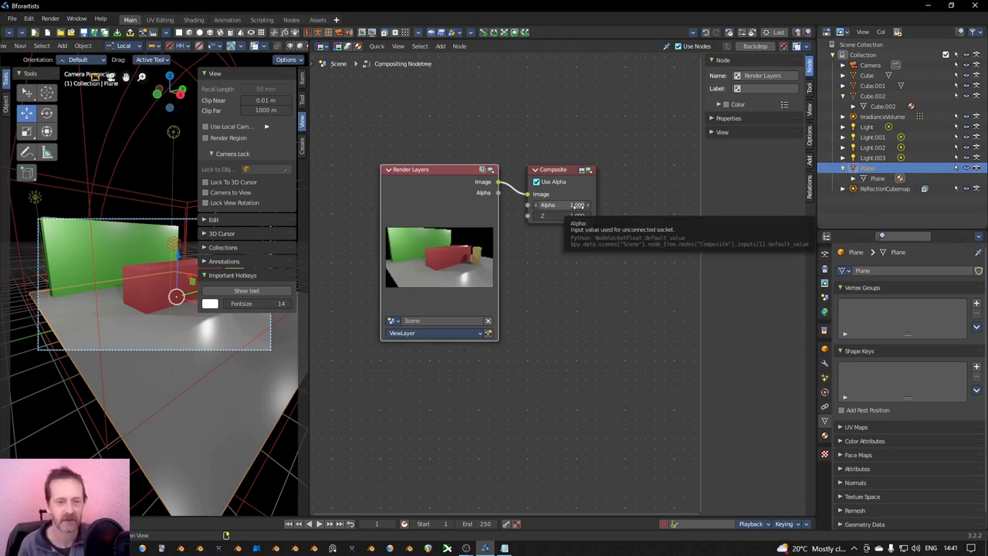
Step: Widen the camera viewport so the whole camera frame has room, narrowing the Compositor beside it
drag(311, 184, 371, 197)
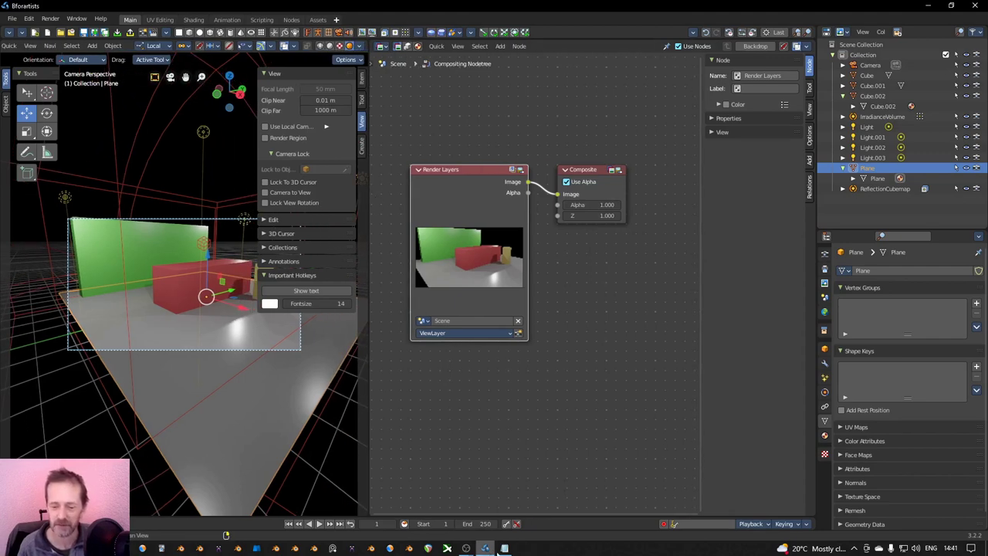
click(504, 548)
click(490, 355)
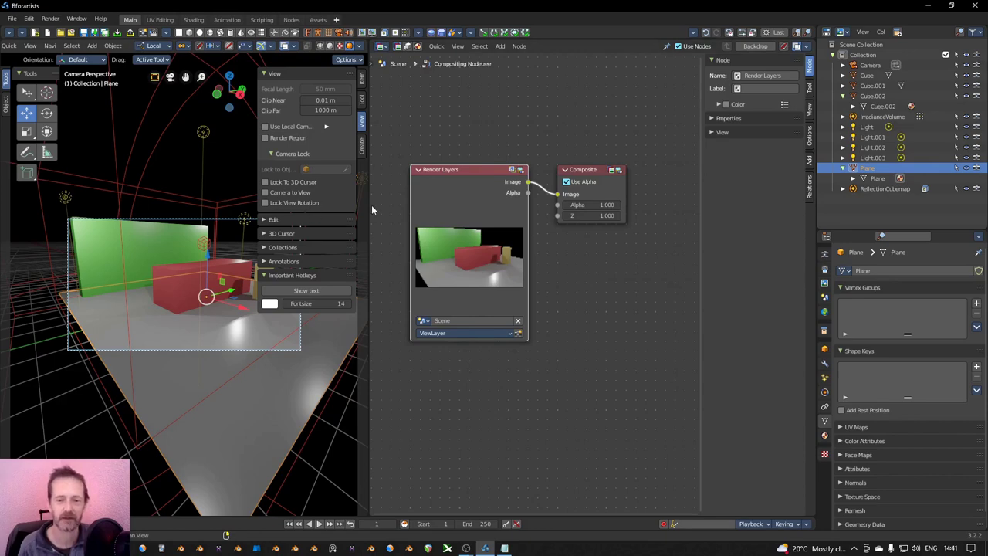
drag(368, 204, 551, 205)
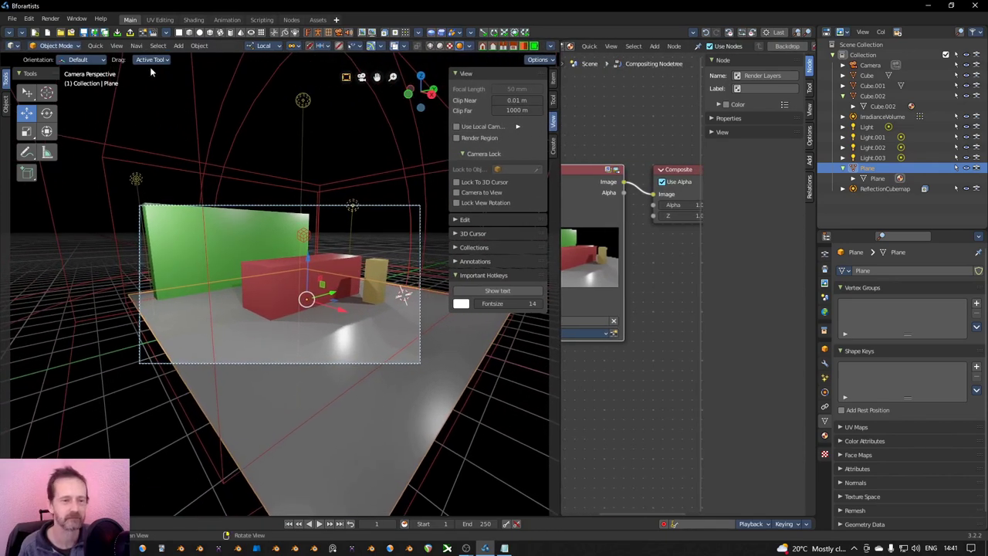
Step: Open the add-on list in the Preferences and make the Preferences window wider
click(28, 19)
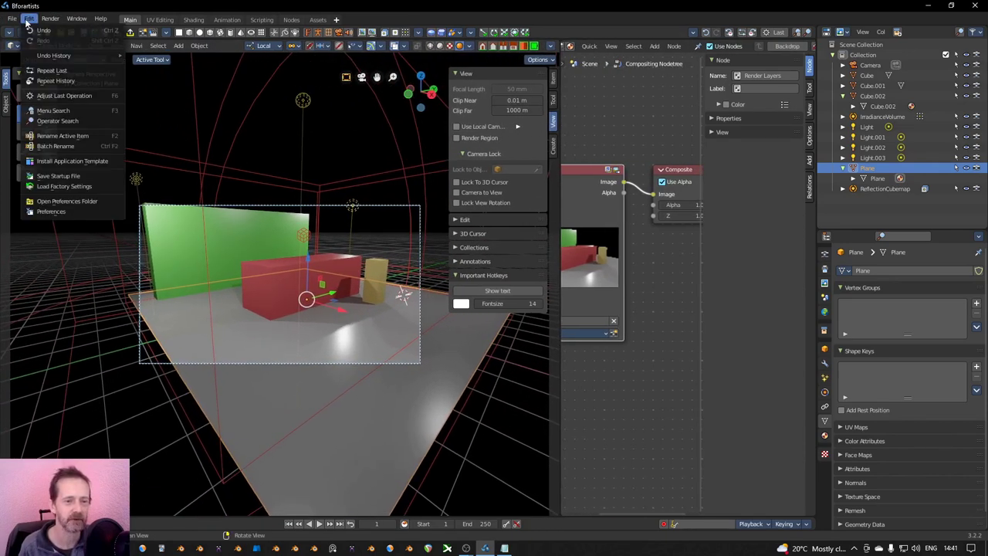
click(48, 212)
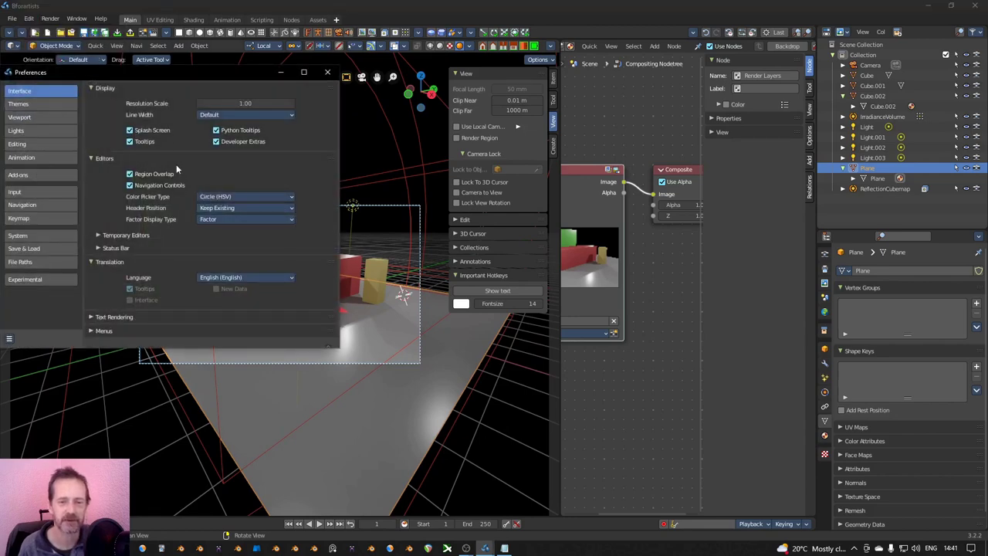
click(31, 19)
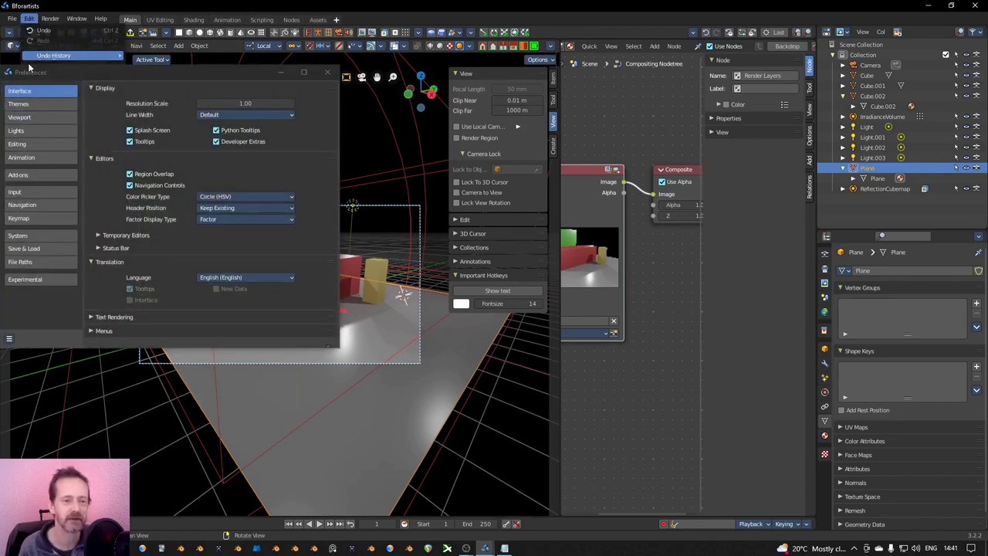
mouse_move(39, 63)
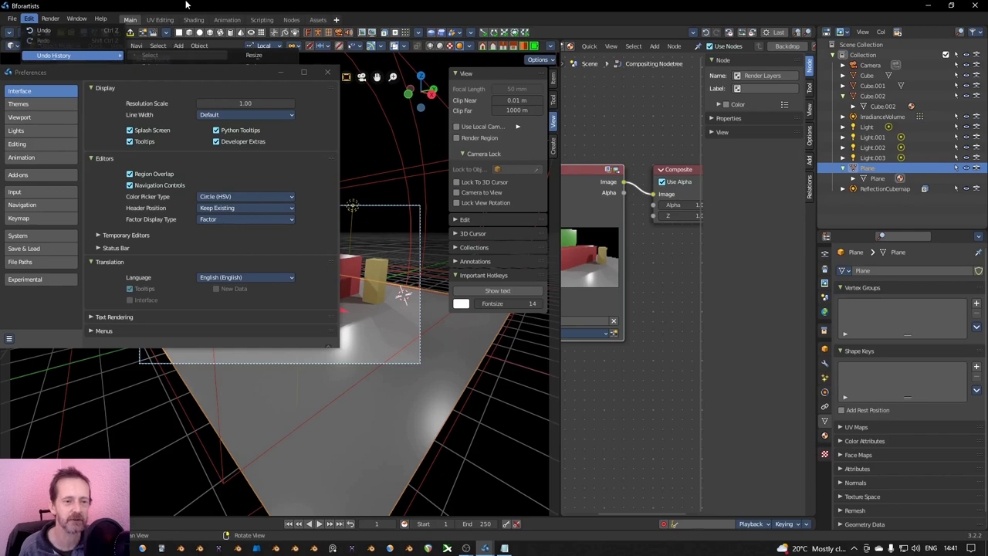
click(282, 73)
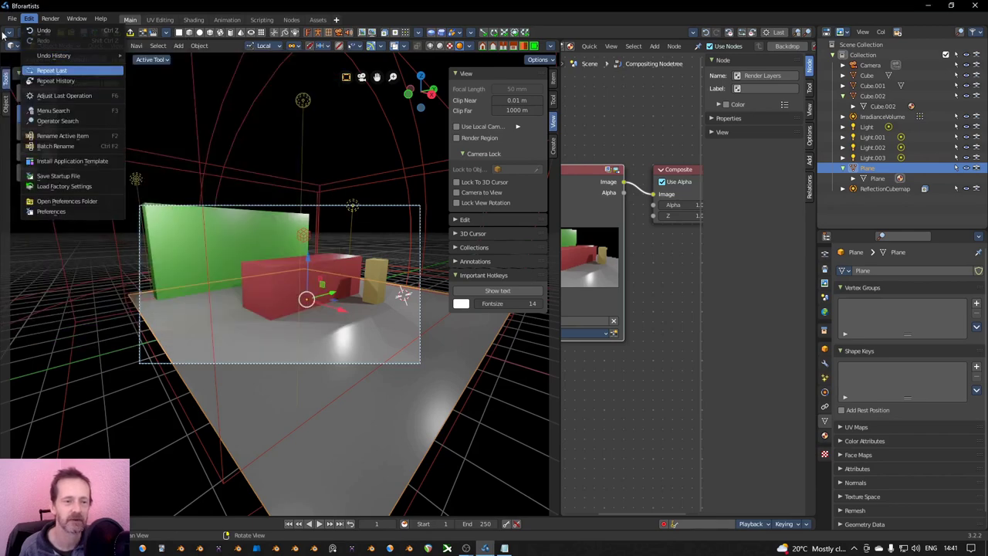
click(39, 213)
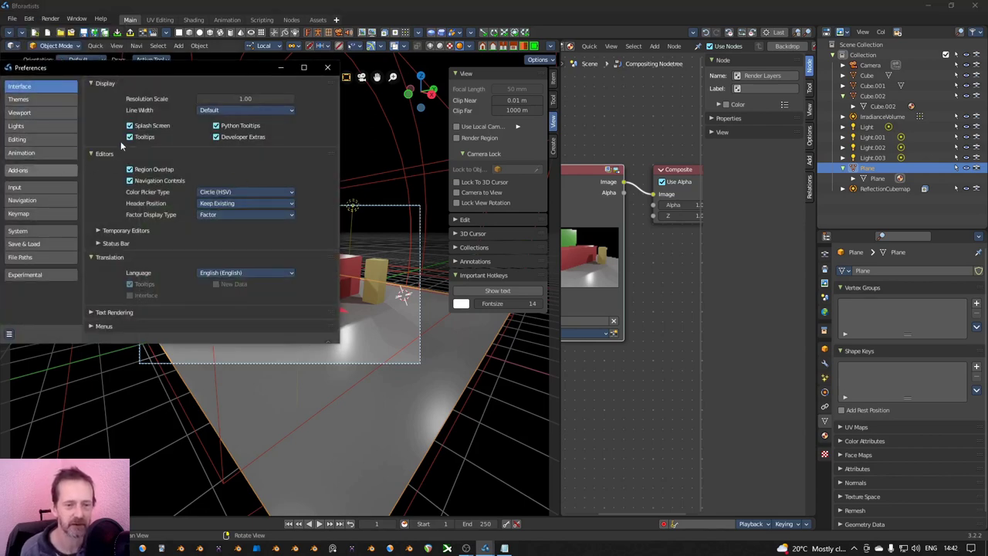
click(61, 178)
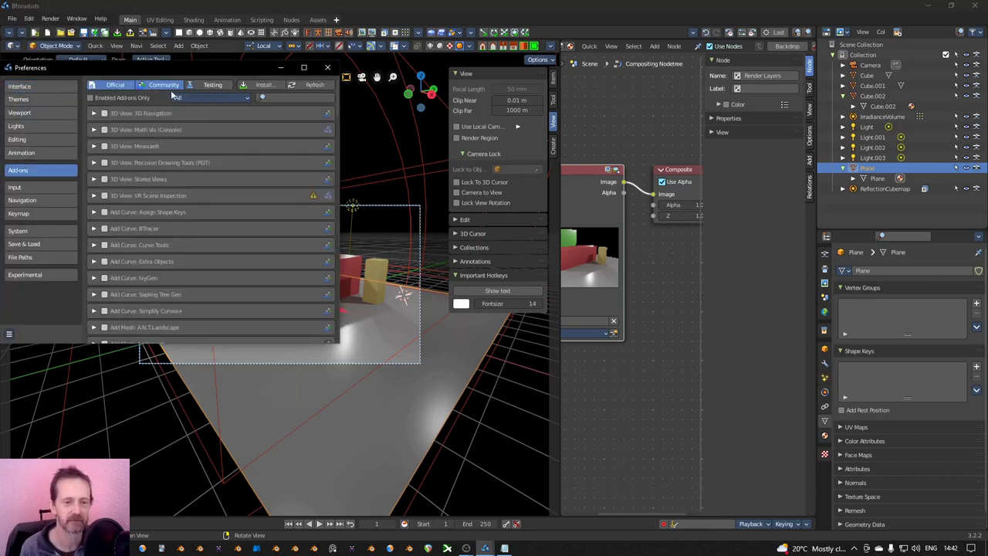
click(303, 68)
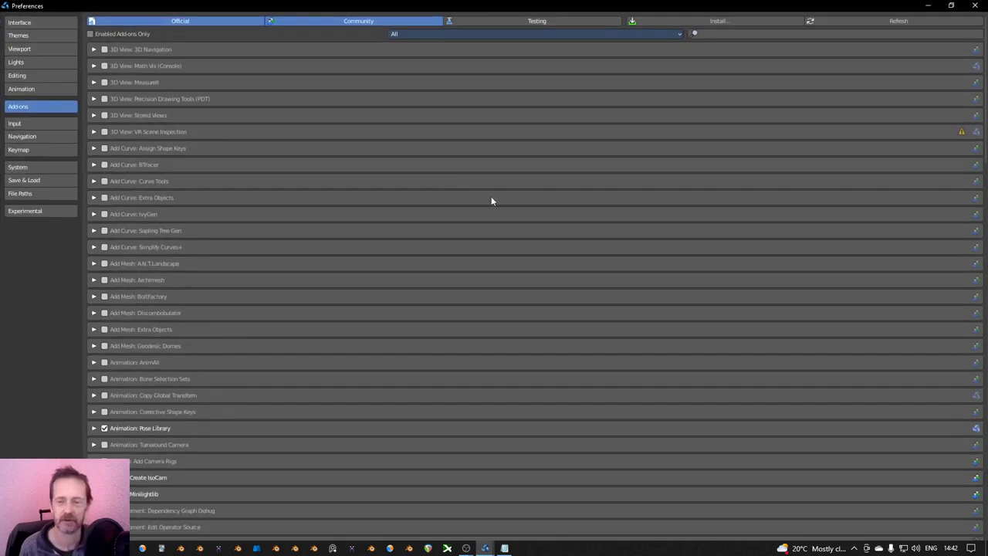
click(952, 6)
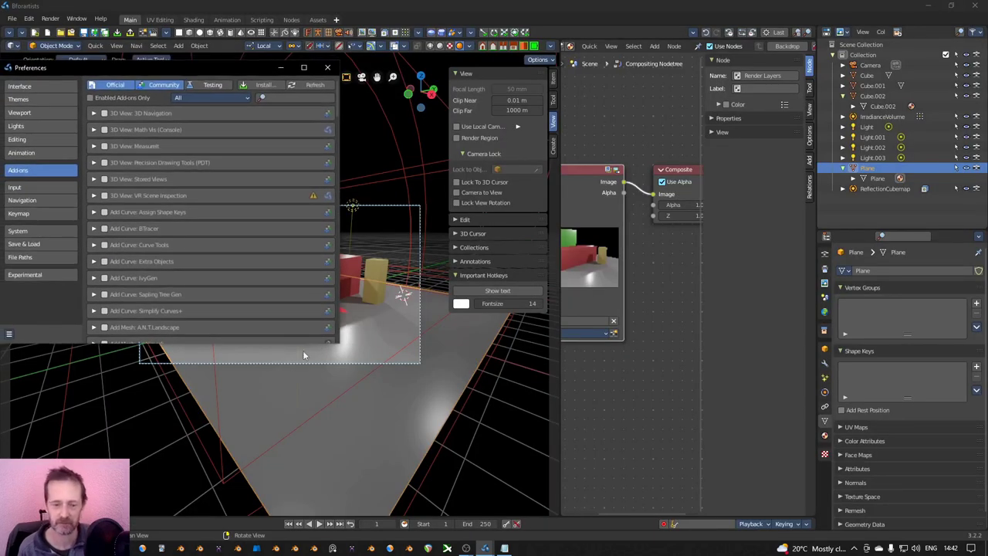
drag(336, 340, 482, 344)
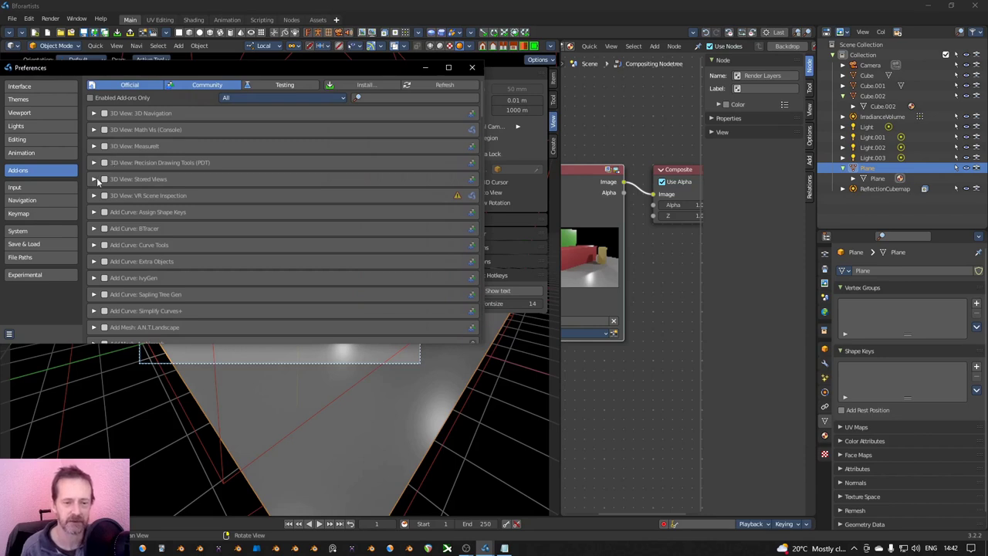
Step: Enable the Add Curve: Extra Objects add-on
scroll(112, 222, down, 1)
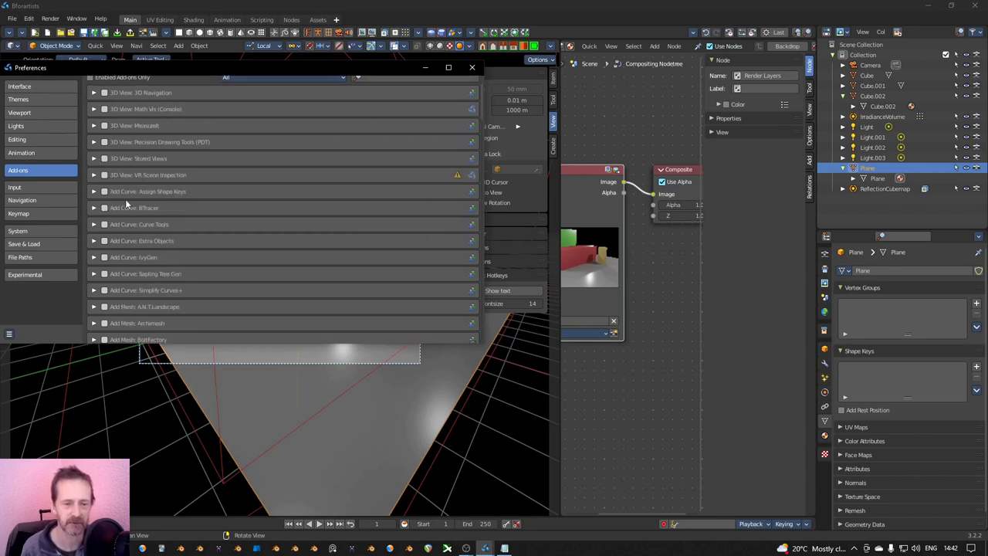
scroll(141, 207, down, 1)
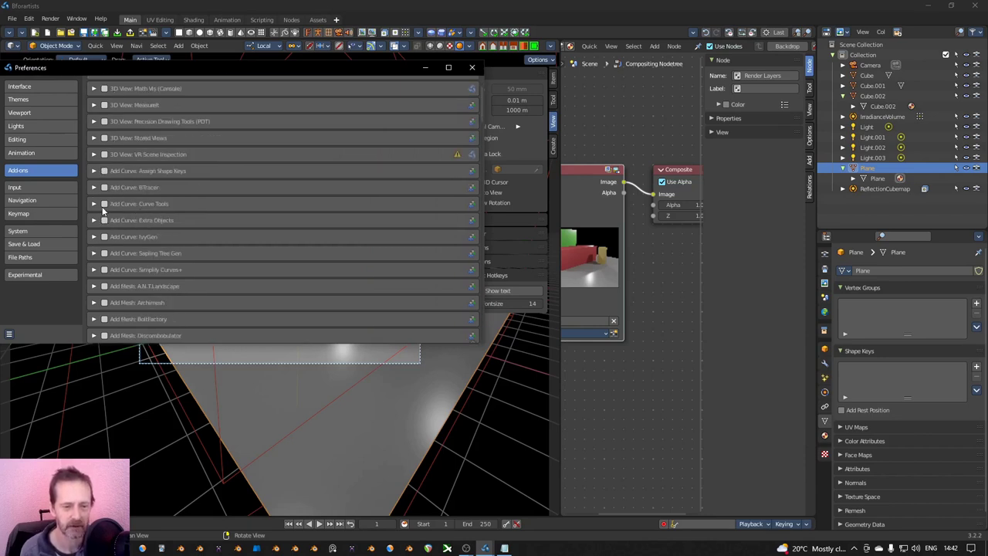
click(105, 221)
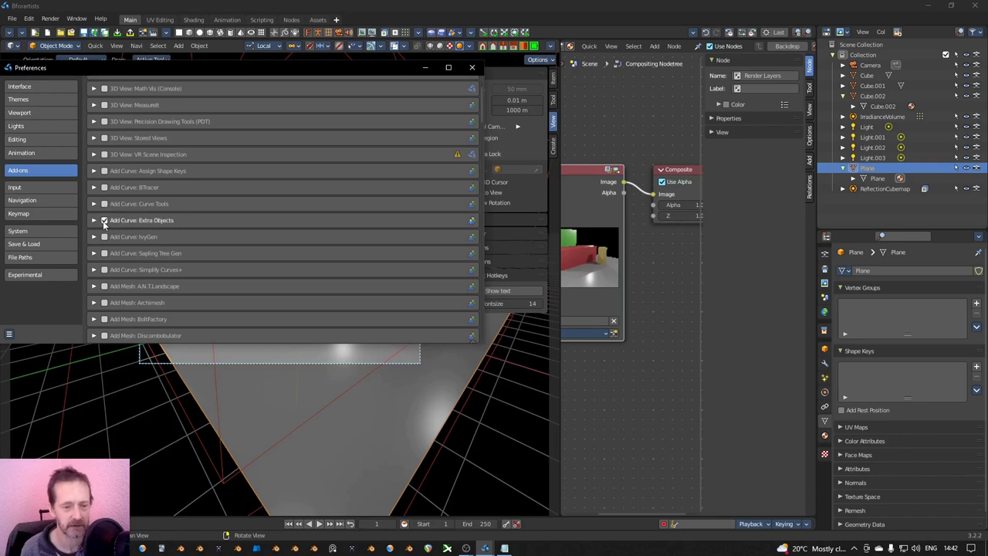
Step: Enable the Add Mesh: Extra Objects add-on and move the Preferences window away from the camera viewport
scroll(167, 227, down, 1)
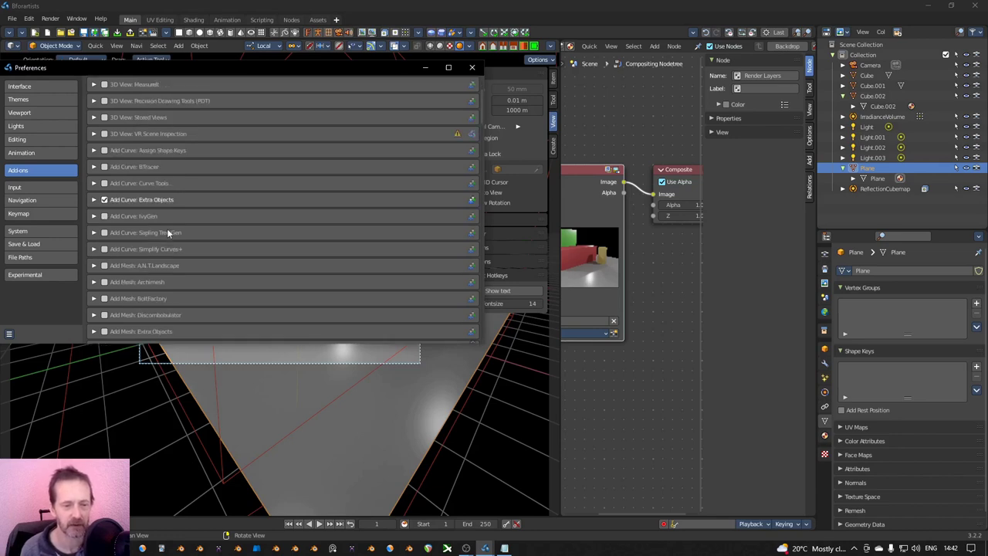
scroll(126, 249, down, 1)
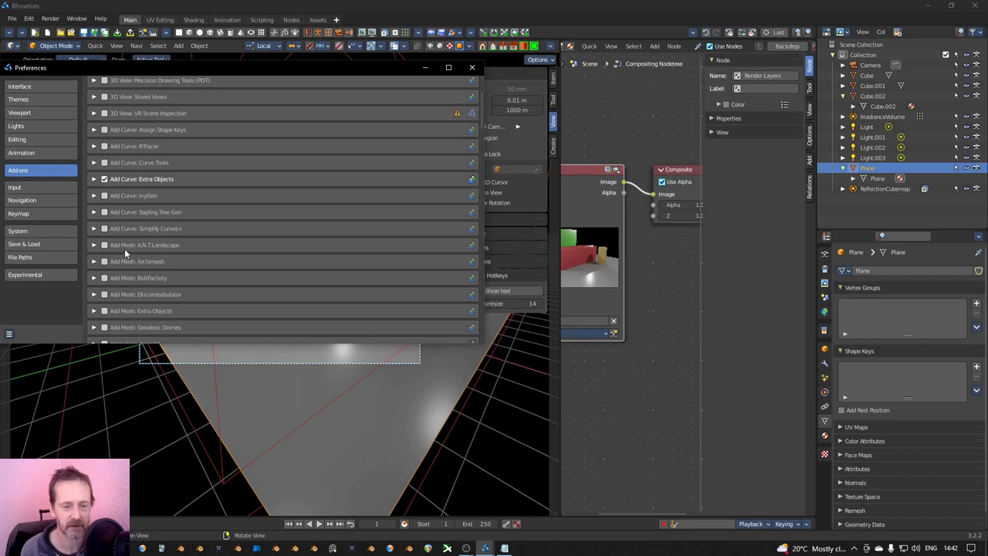
scroll(313, 236, down, 1)
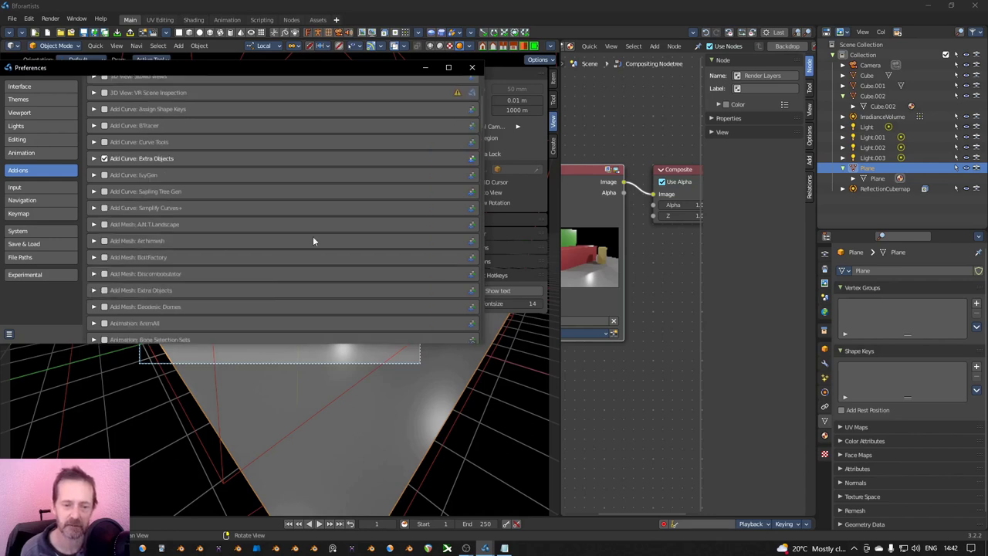
scroll(200, 253, down, 2)
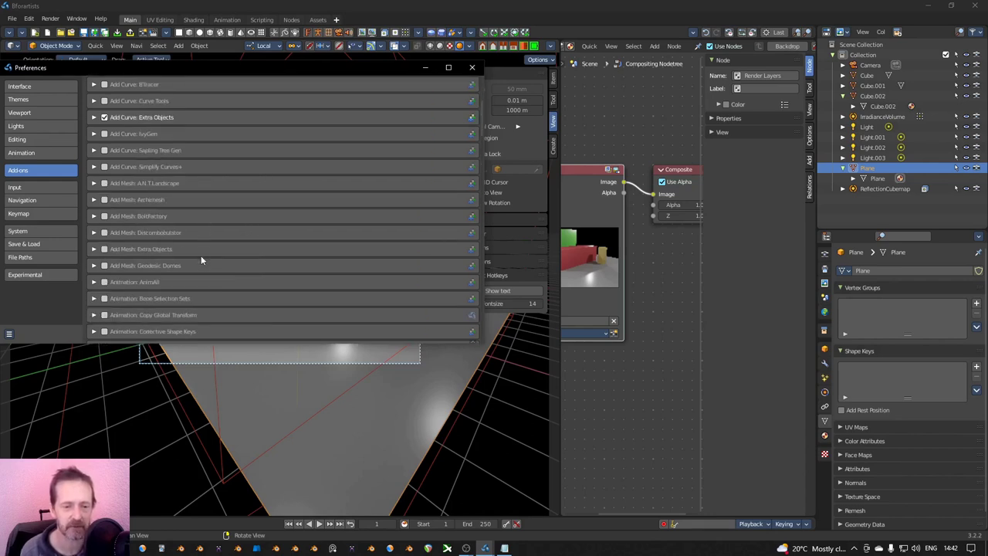
click(104, 249)
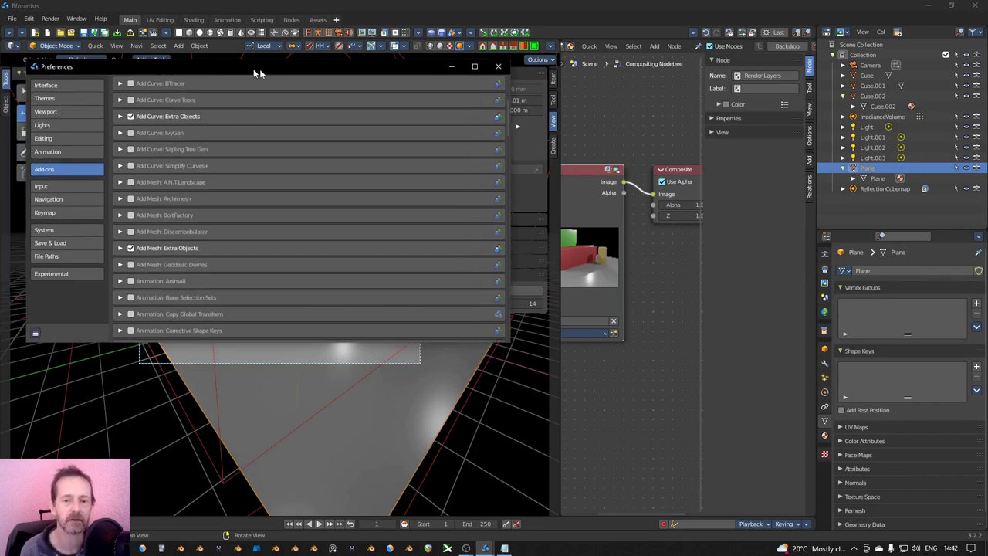
drag(218, 68, 625, 112)
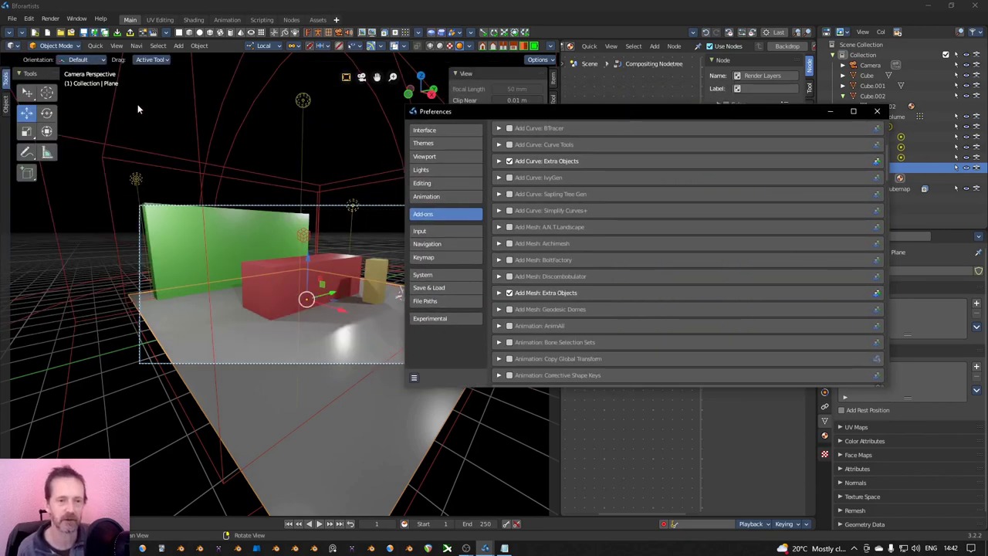
Step: Look through the curve and mesh object types available to add, including Curve Profiles, Math Function and Extras
click(178, 46)
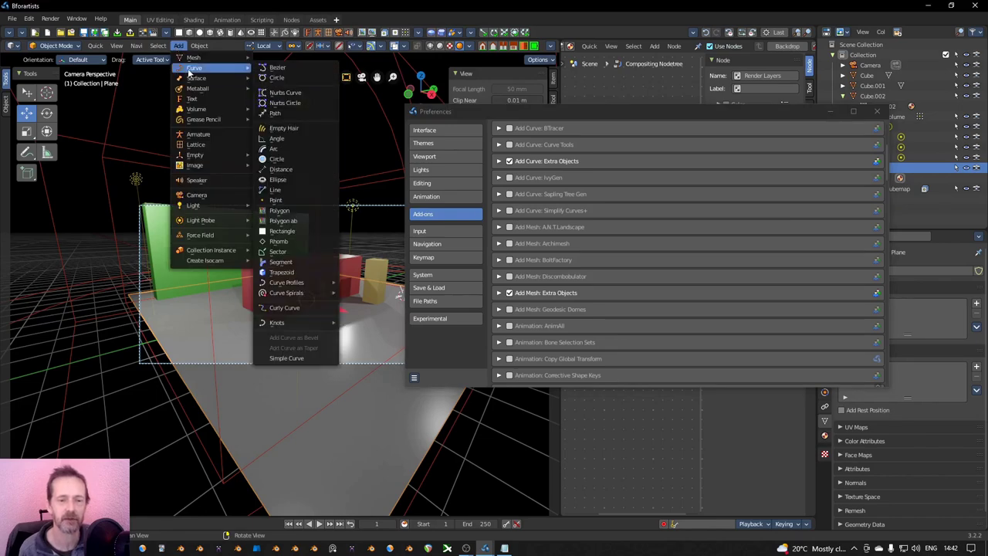
click(178, 47)
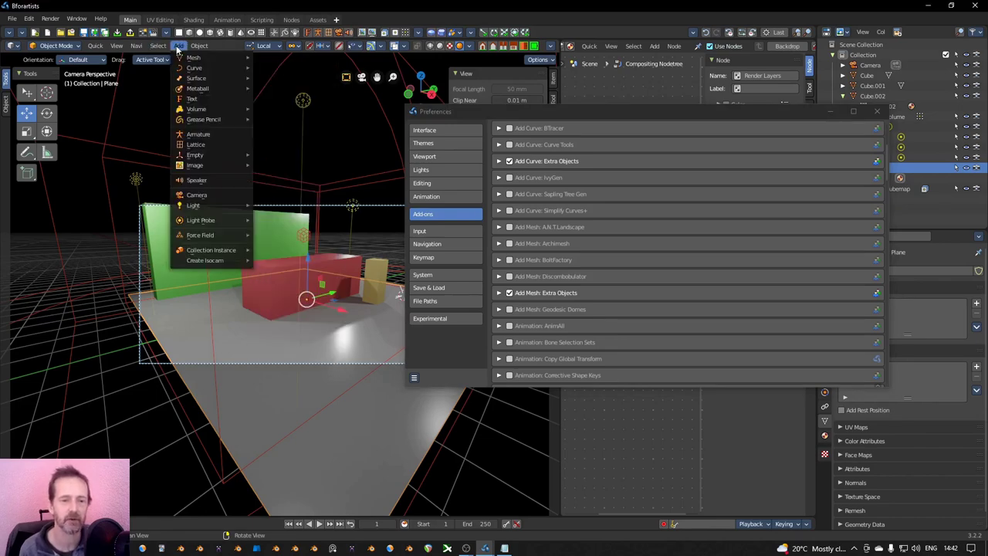
mouse_move(181, 69)
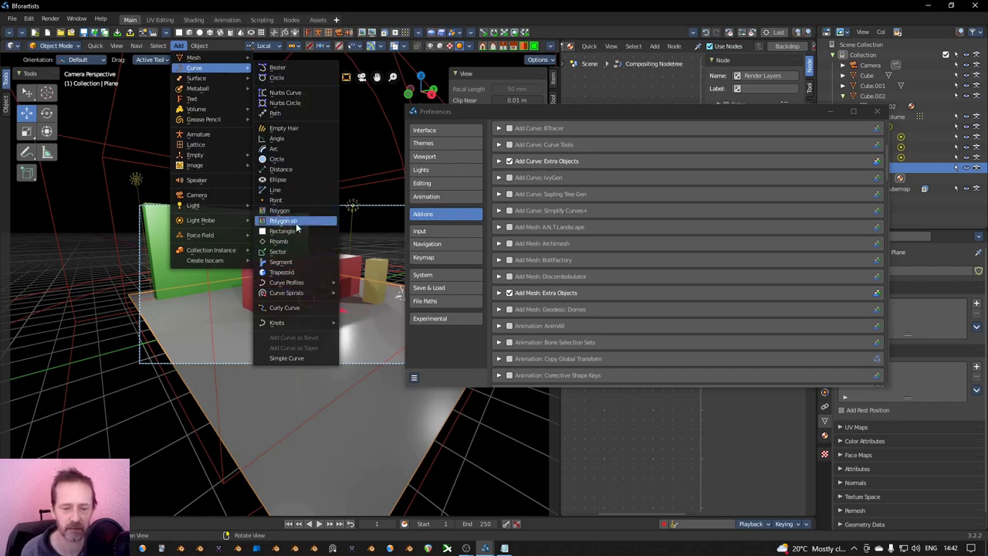
mouse_move(292, 284)
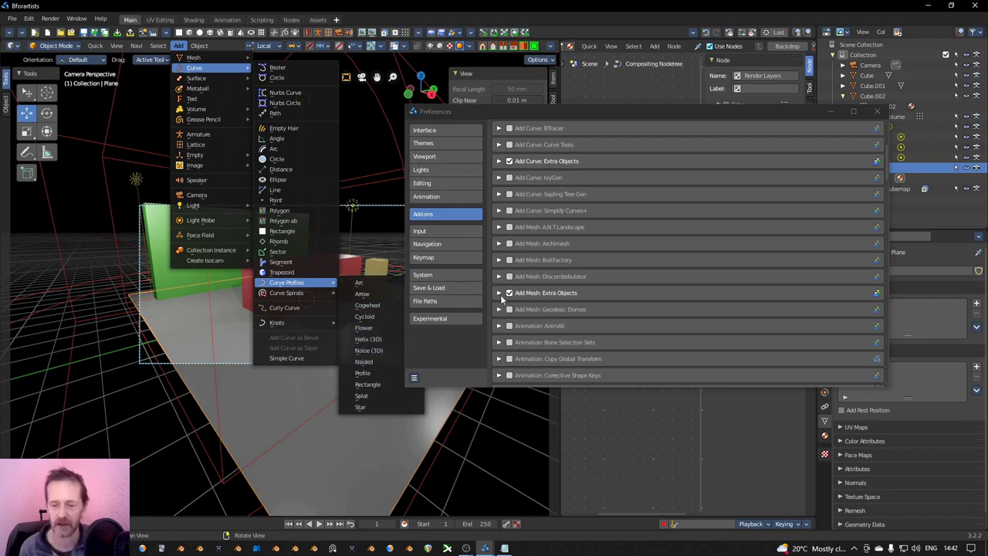
mouse_move(187, 65)
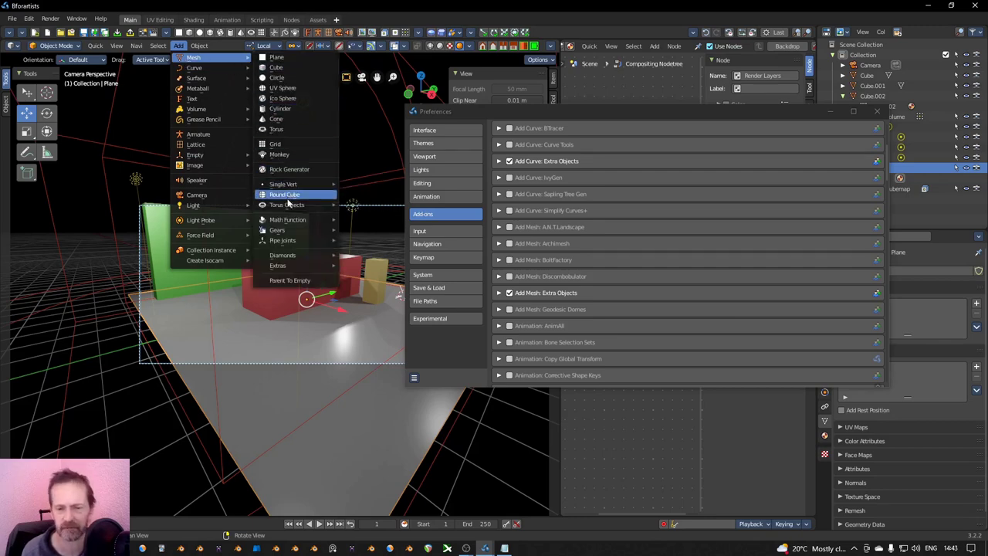
mouse_move(289, 221)
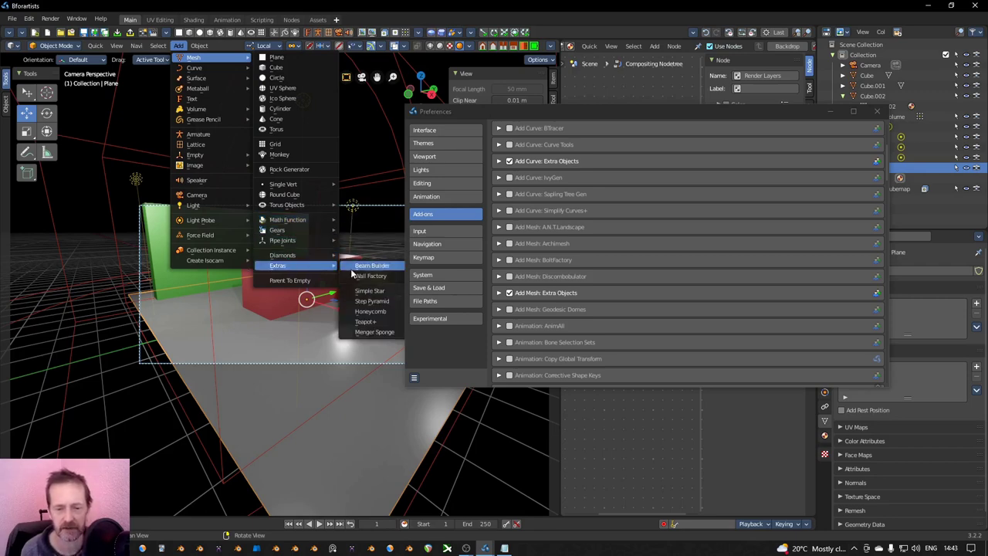
Step: Enable the Animation: AnimAll add-on
scroll(617, 236, down, 5)
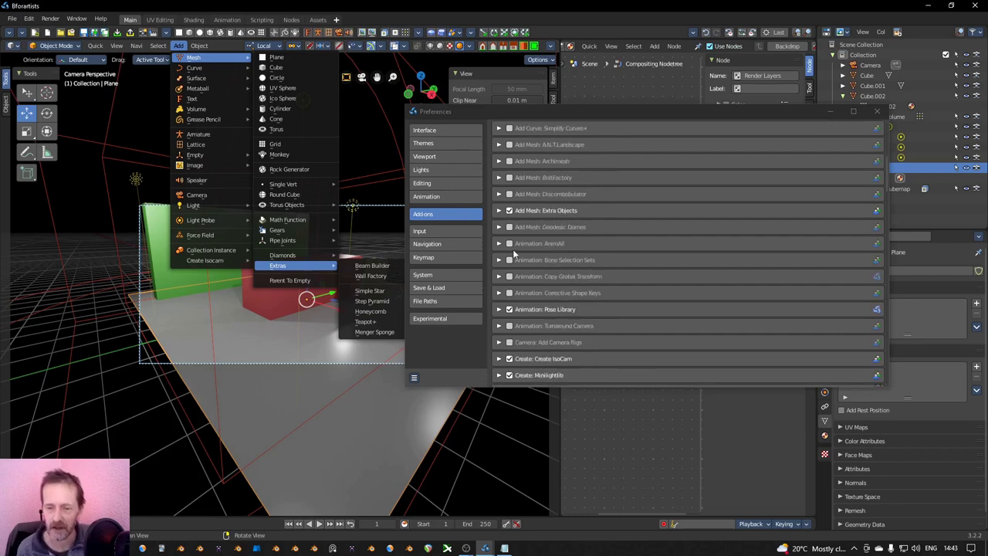
click(509, 245)
click(509, 244)
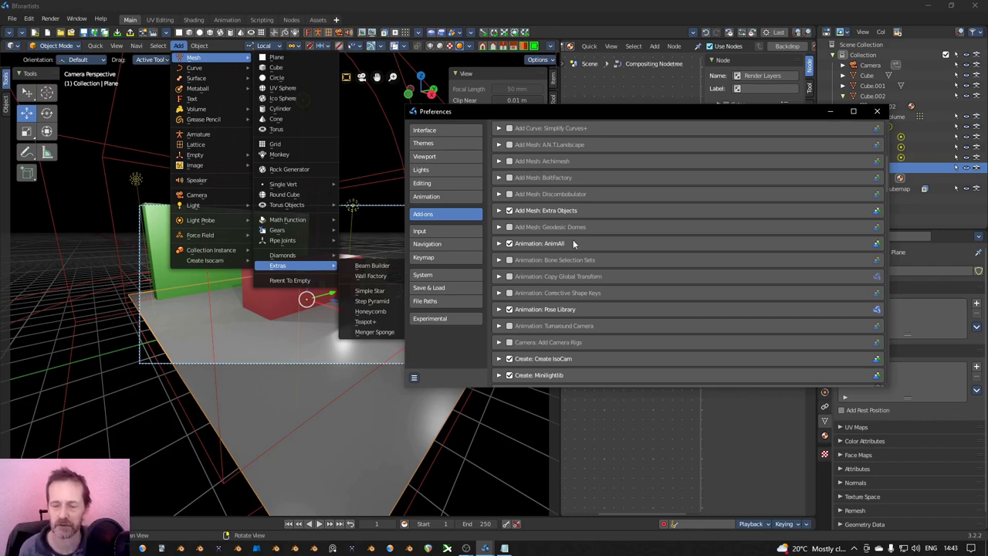
Step: Enable the Development: Is key Free and Development: Icon Viewer add-ons
scroll(574, 243, down, 1)
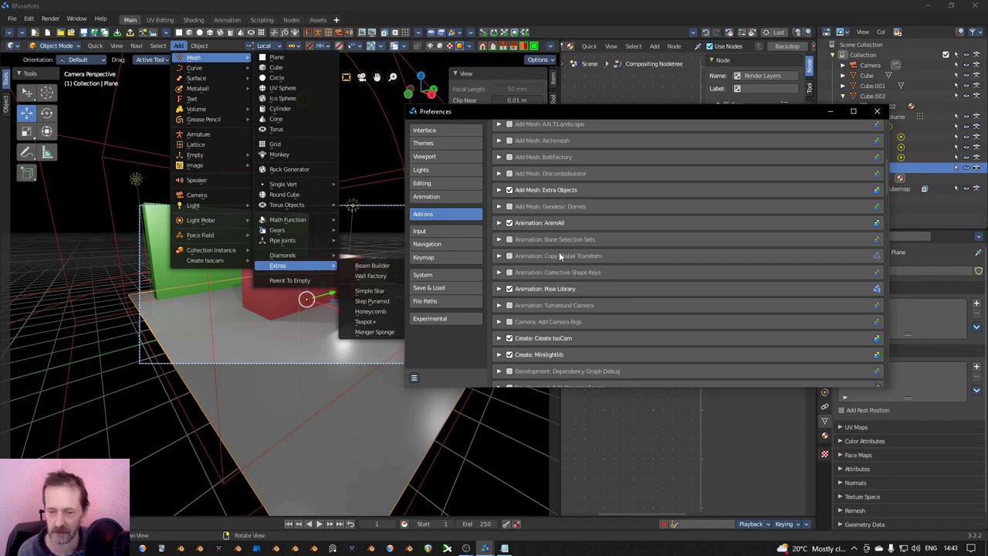
scroll(552, 286, down, 2)
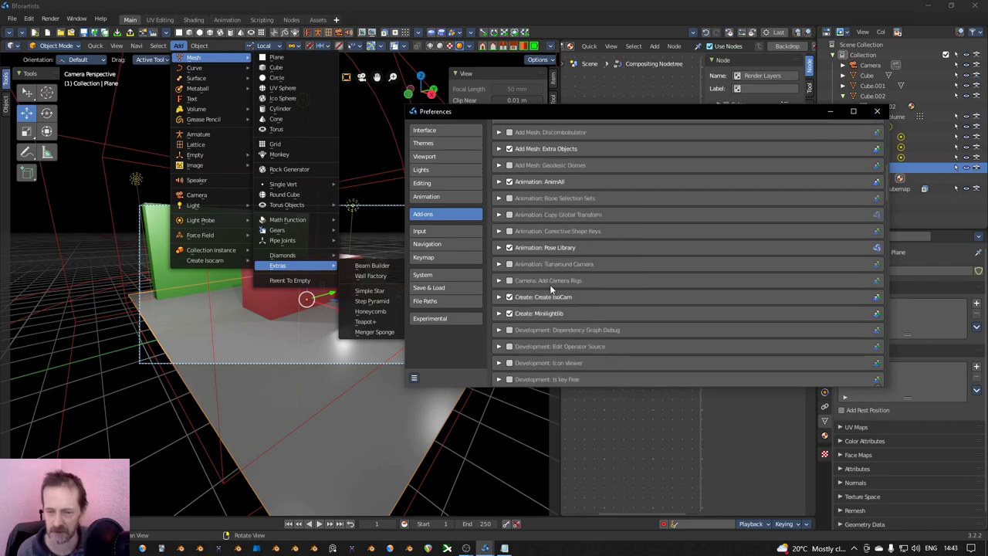
scroll(544, 255, down, 1)
scroll(564, 273, down, 1)
scroll(563, 275, down, 1)
scroll(558, 271, down, 1)
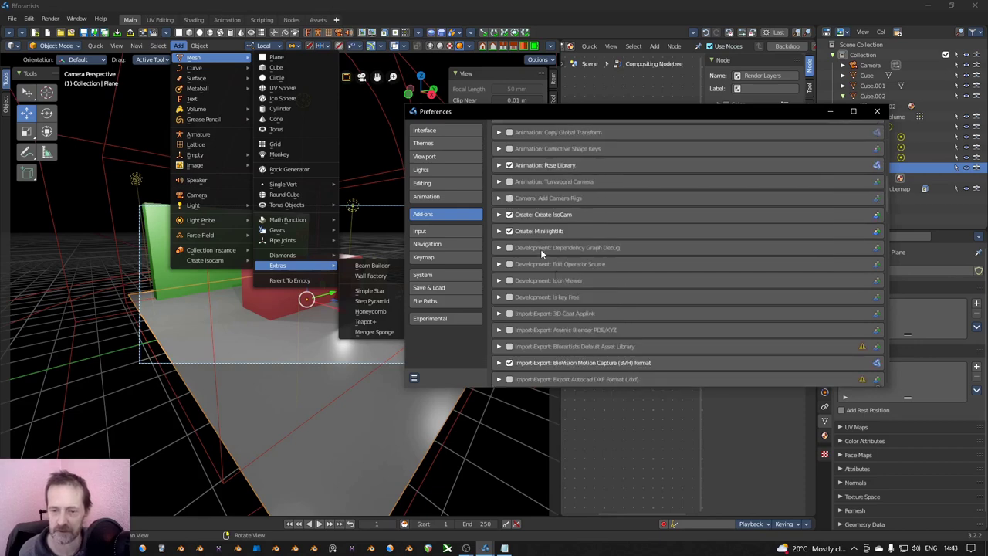
scroll(543, 255, down, 1)
scroll(554, 244, down, 2)
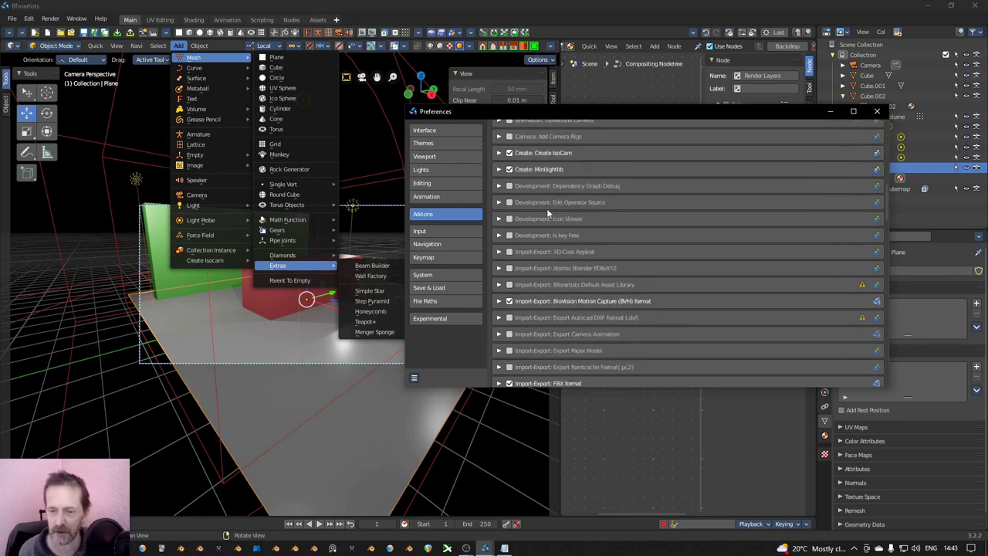
click(509, 235)
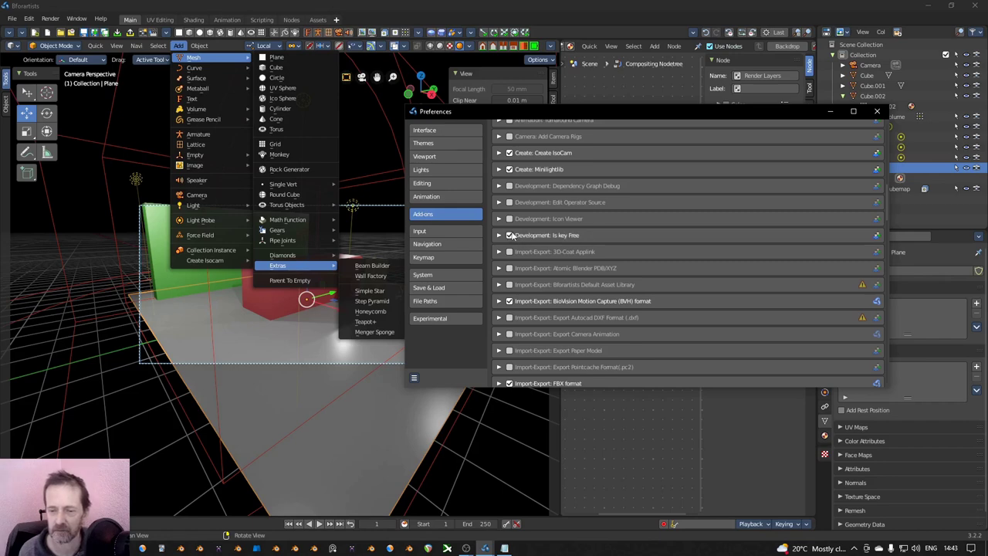
click(509, 219)
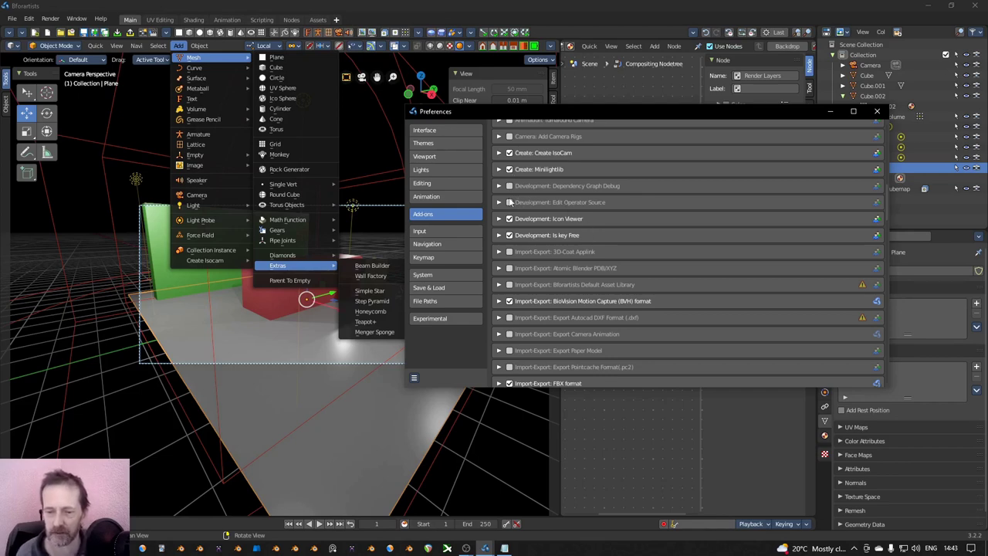
Step: Enable the Import-Export add-ons Import Palettes and Import Images as Planes
scroll(582, 248, down, 4)
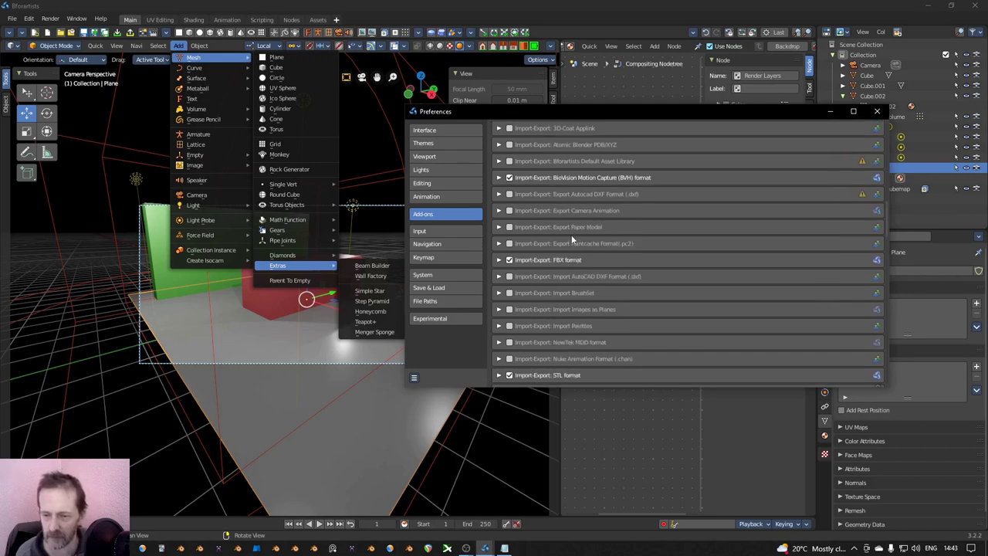
scroll(560, 249, down, 3)
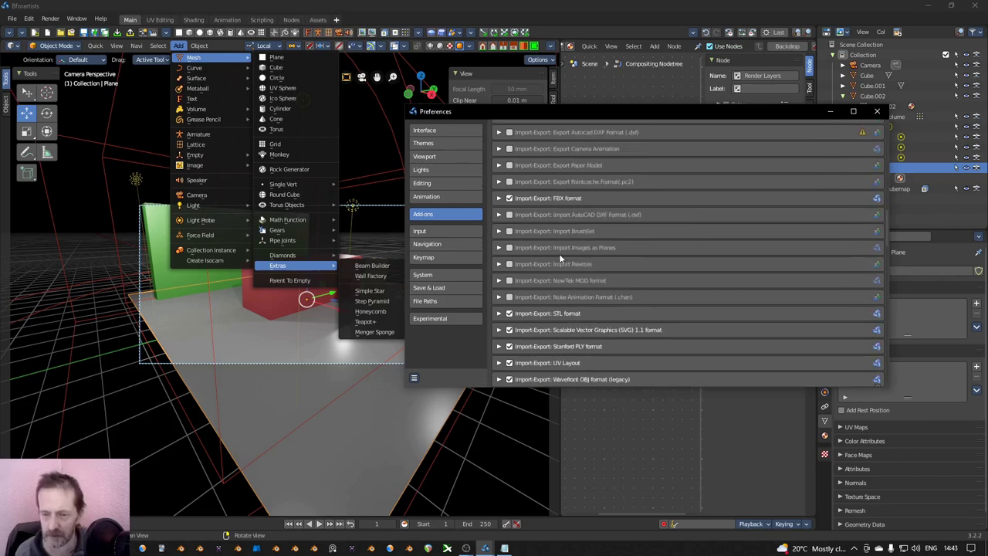
click(509, 243)
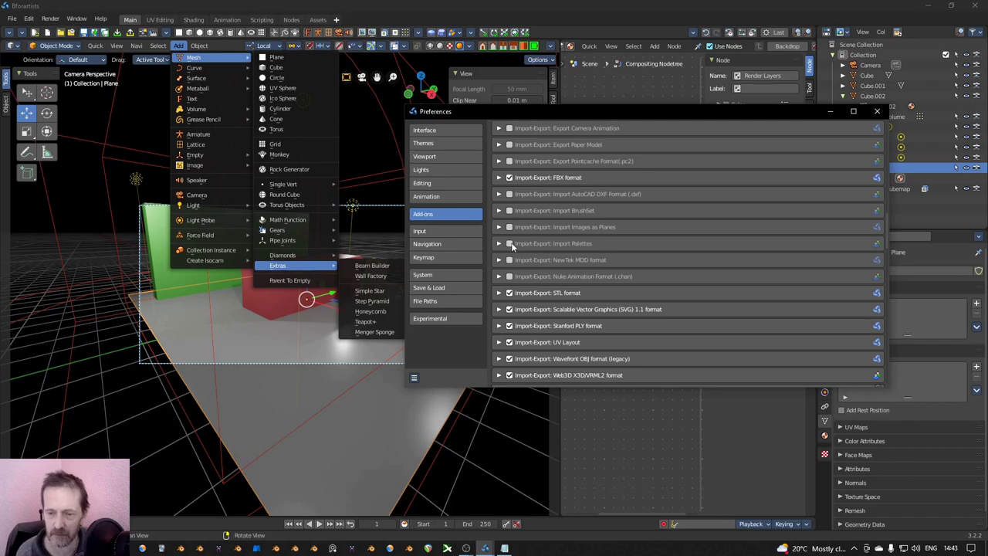
click(510, 227)
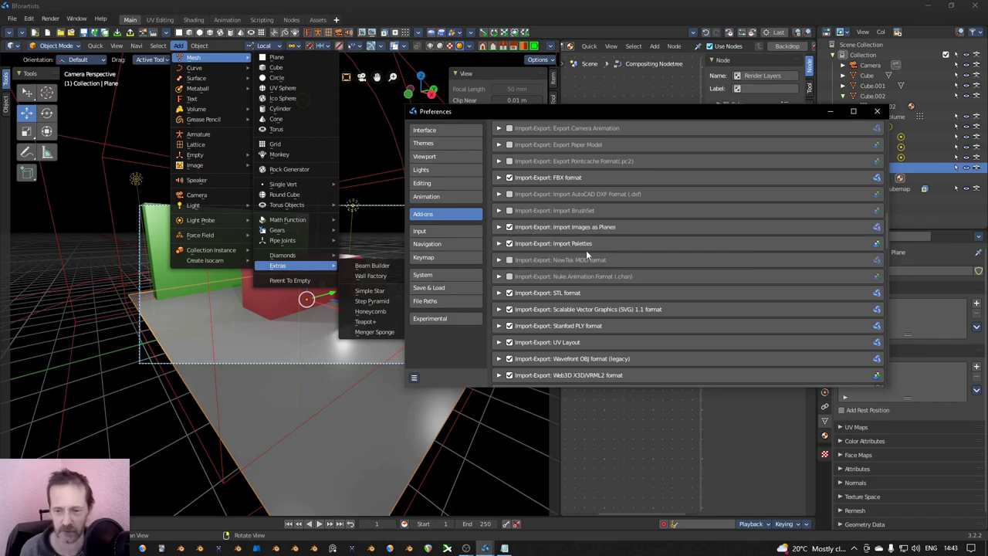
Step: Enable the Interface: Modifier Tools add-on and move the Preferences window clear of the Properties editor
scroll(585, 253, down, 1)
scroll(585, 254, down, 6)
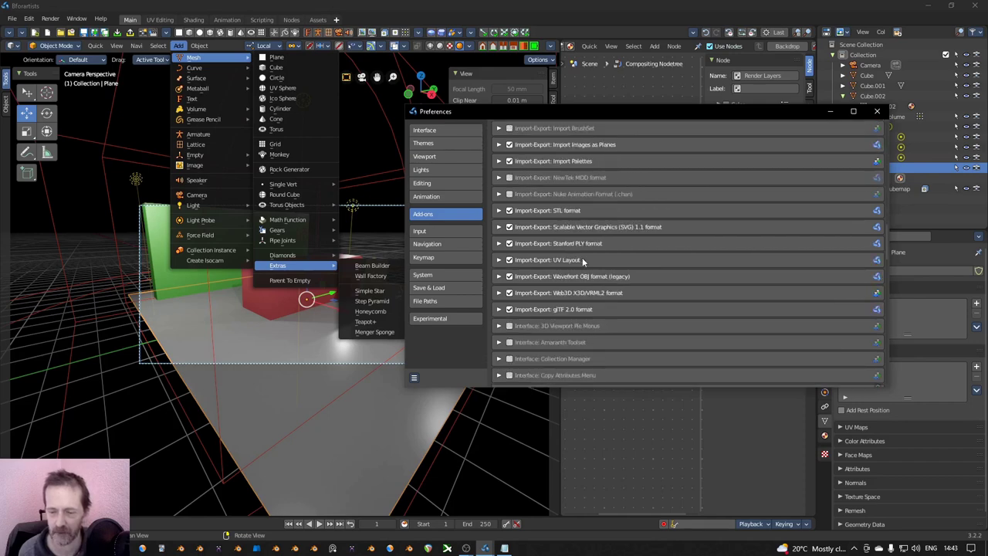
scroll(581, 264, down, 5)
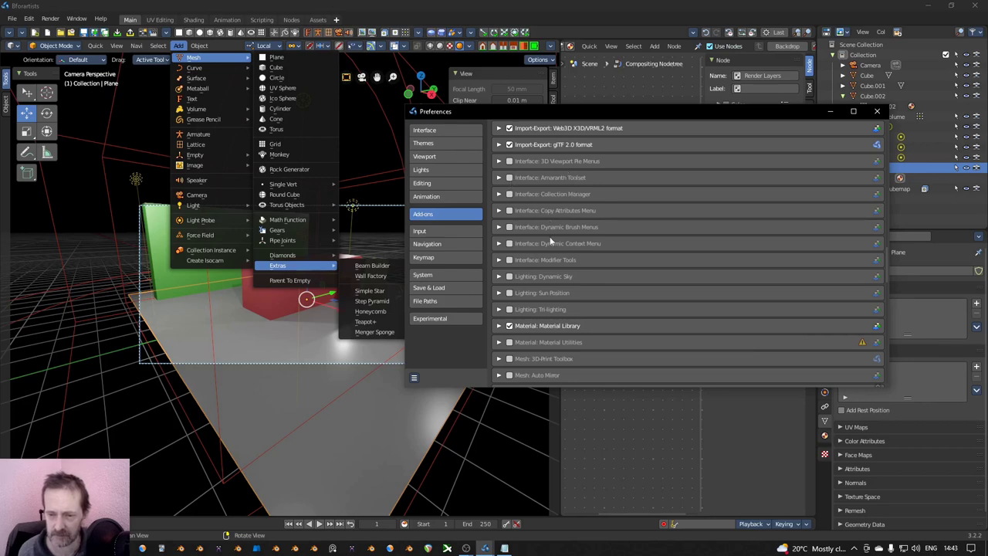
scroll(518, 264, down, 2)
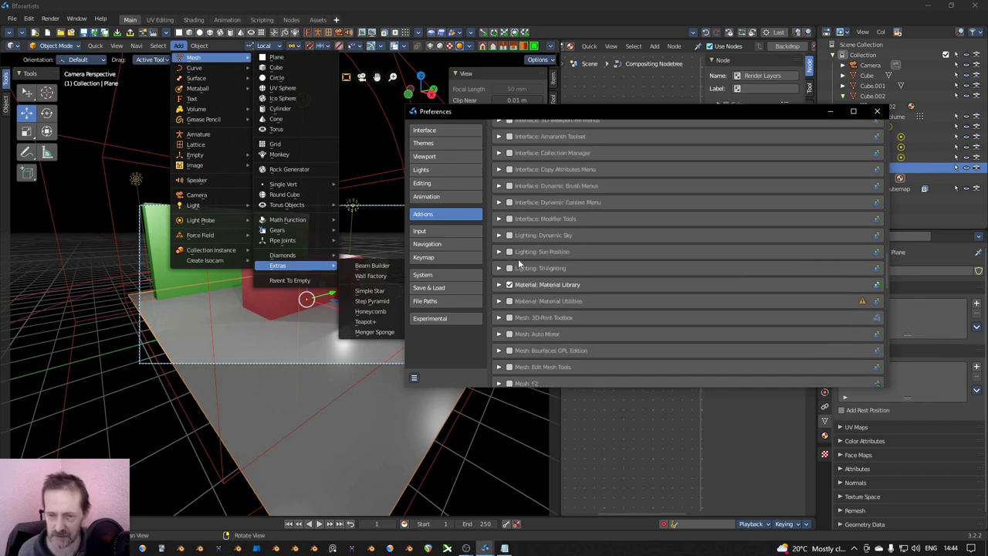
click(509, 219)
drag(652, 111, 392, 108)
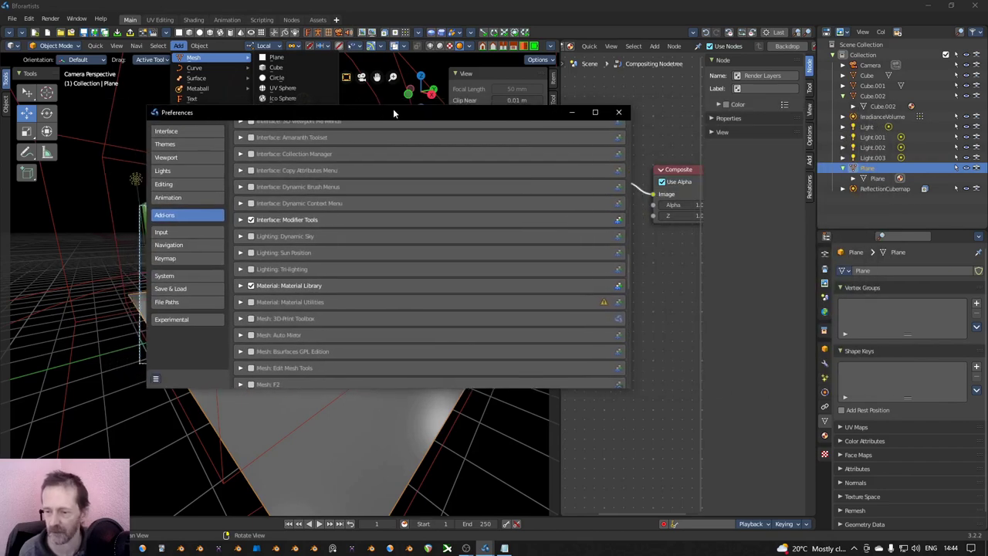
Step: Add a Subdivision modifier to the selected plane and open the modifier's extra options
click(824, 363)
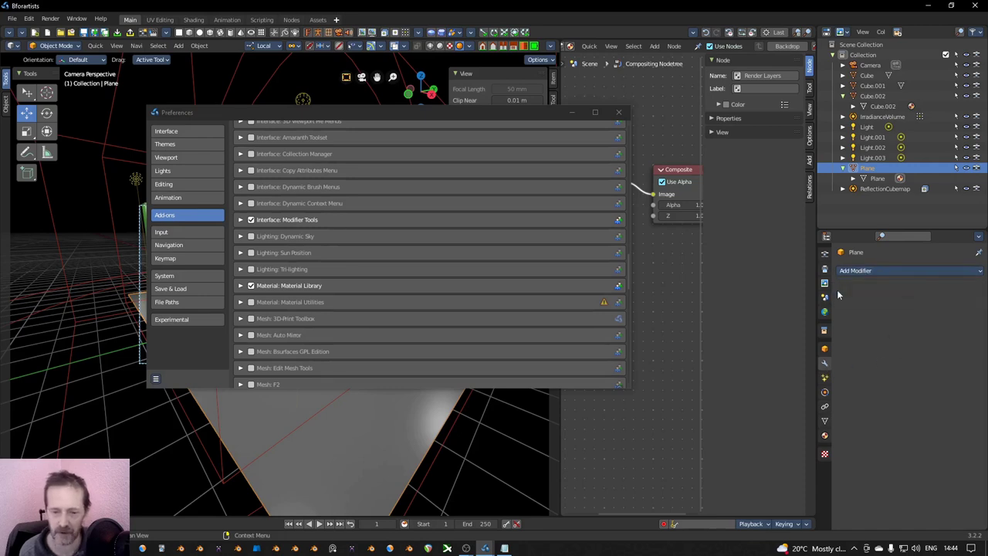
click(887, 275)
click(795, 458)
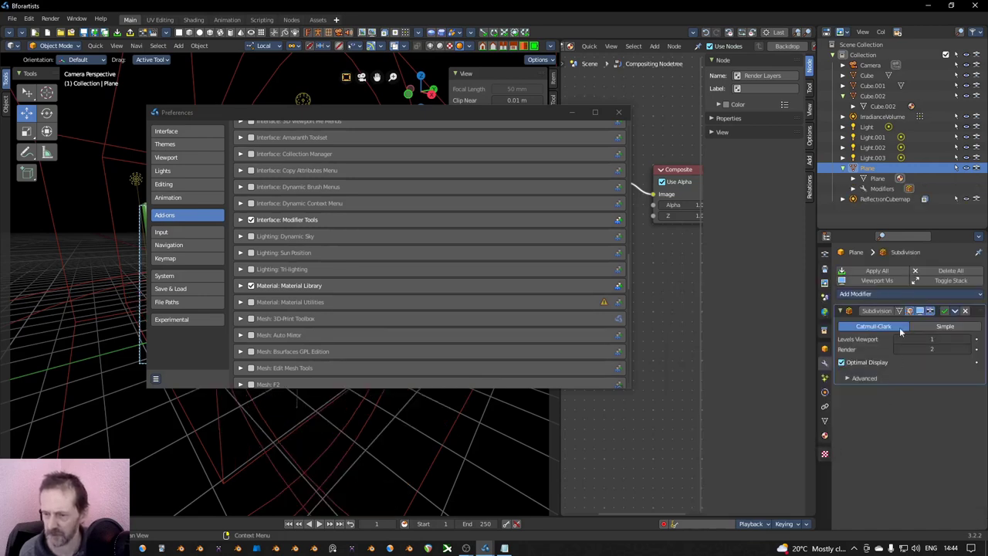
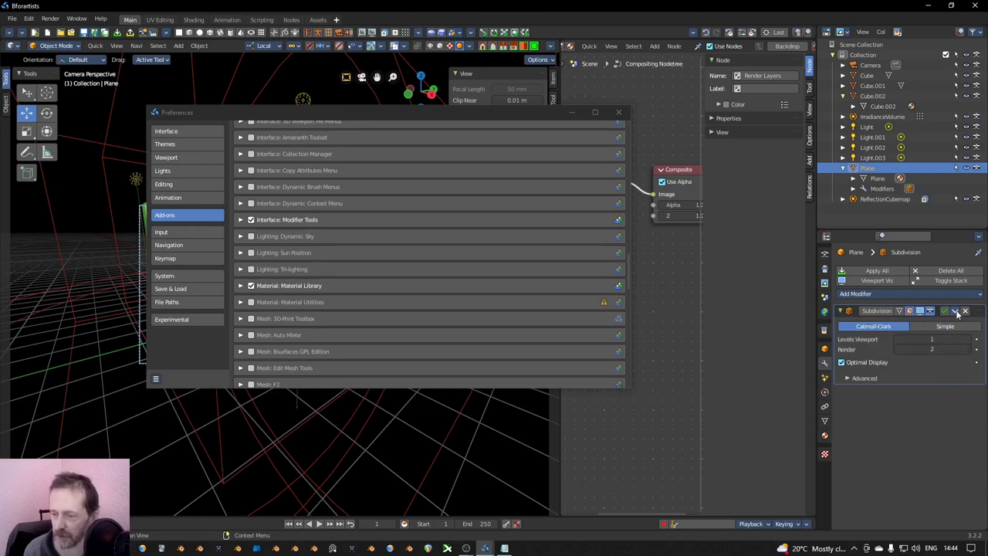
click(955, 311)
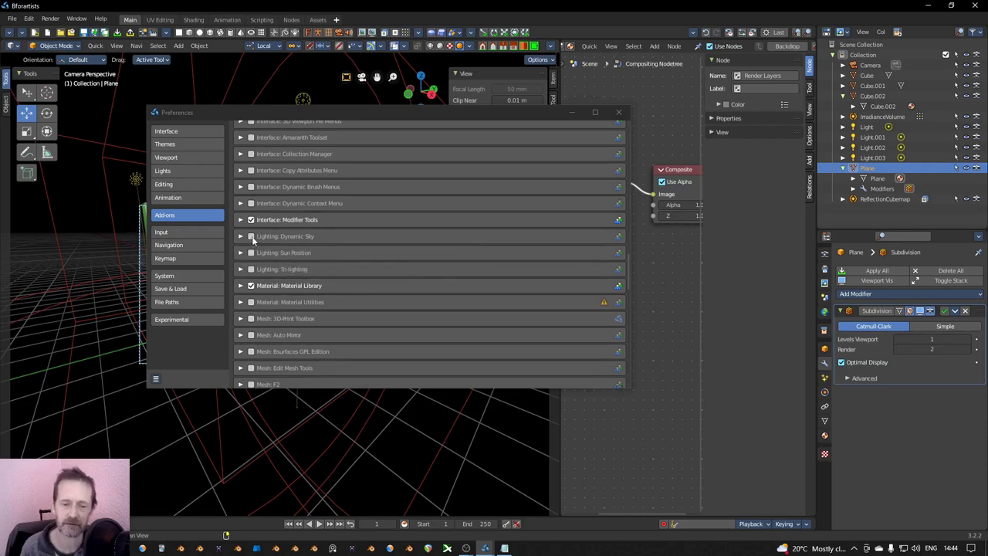
Step: Enable the Mesh: F2 and Mesh: Edit Mesh Tools add-ons
scroll(349, 256, down, 1)
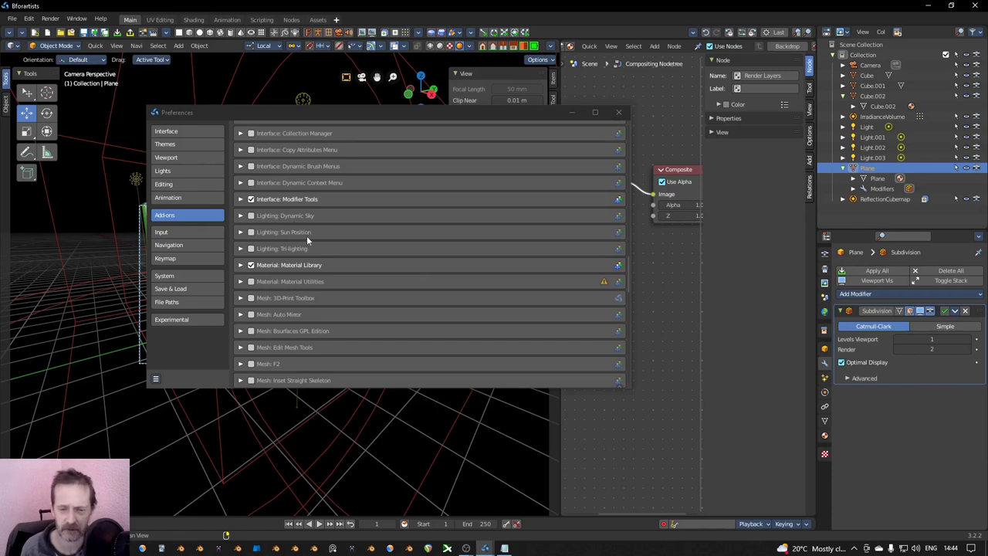
scroll(301, 263, down, 1)
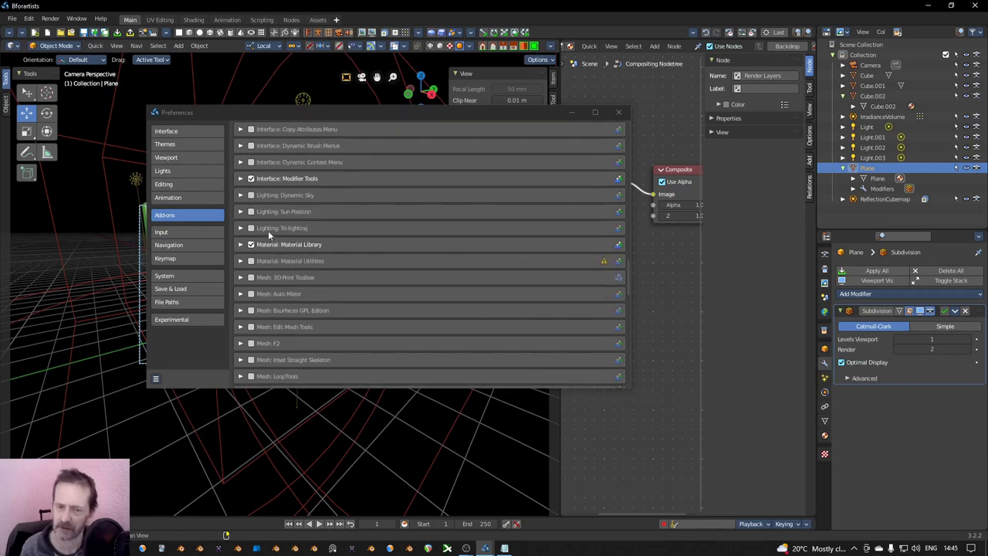
scroll(293, 252, down, 2)
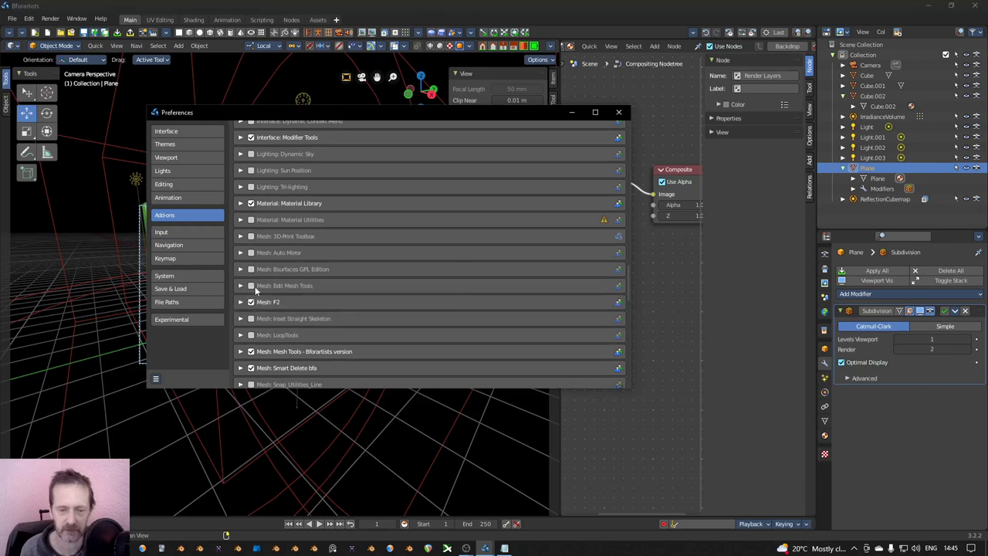
click(251, 286)
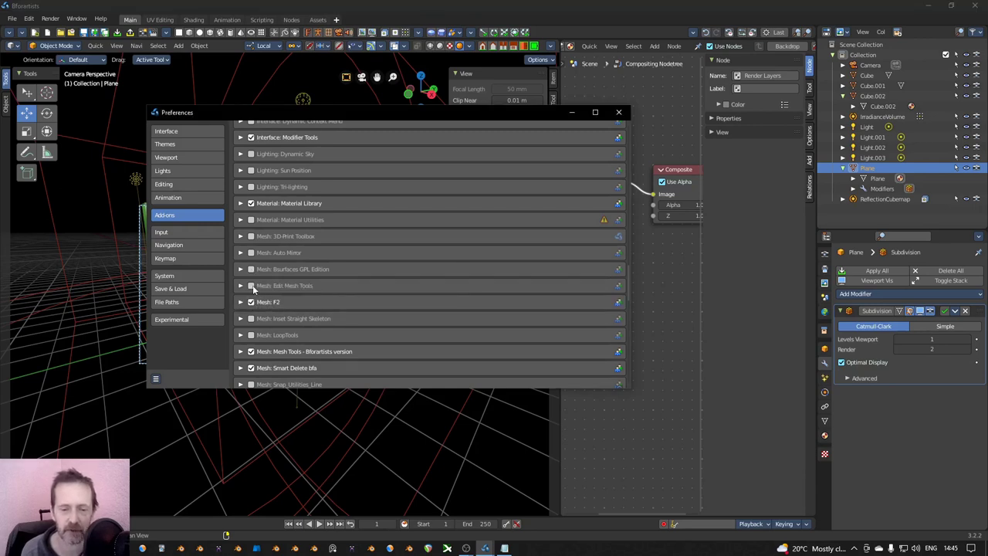
Step: Enable the Mesh: LoopTools and Mesh: Tissue add-ons
scroll(329, 287, down, 2)
scroll(323, 287, down, 1)
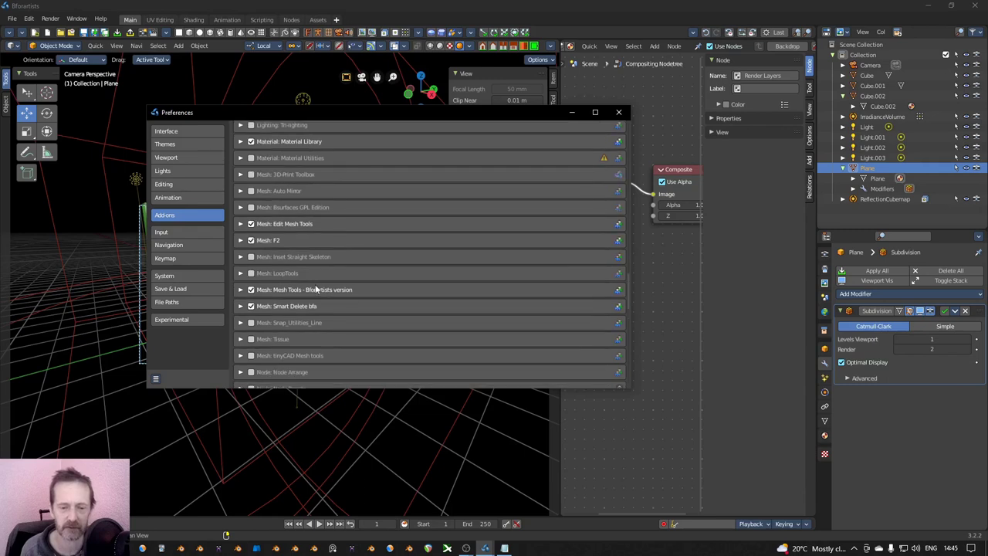
click(251, 274)
scroll(326, 271, down, 2)
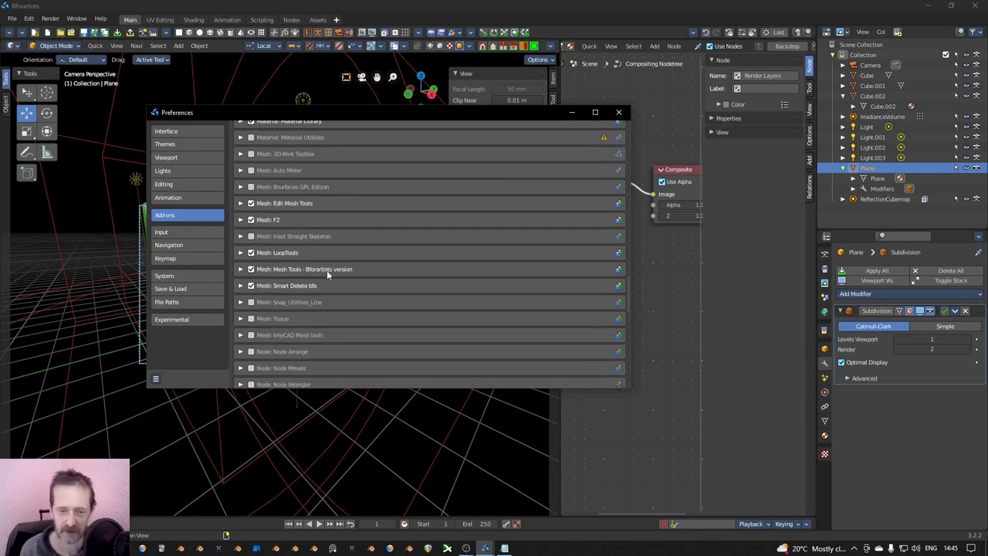
scroll(327, 270, down, 1)
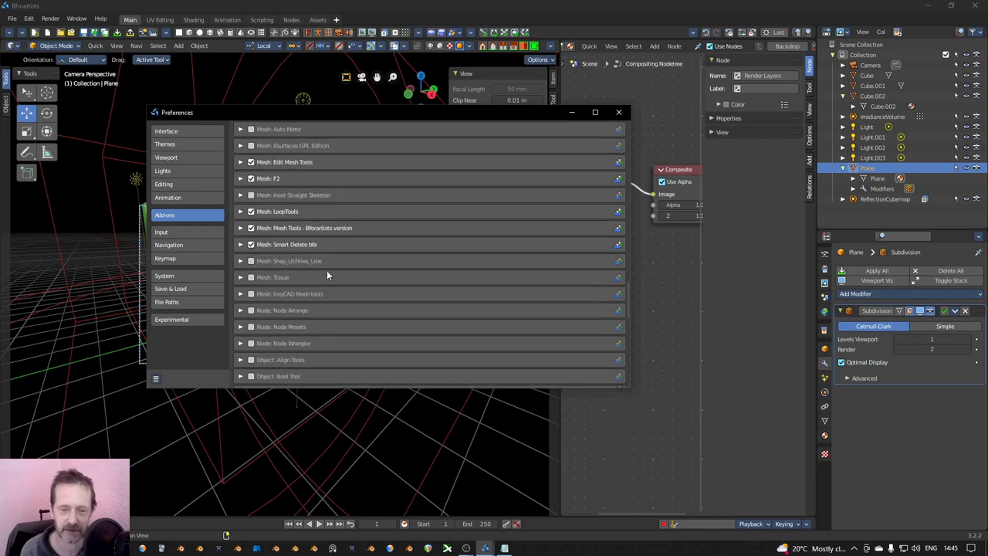
click(251, 279)
Step: Enable the Node: Node Wrangler add-on
scroll(322, 291, down, 1)
scroll(322, 290, down, 1)
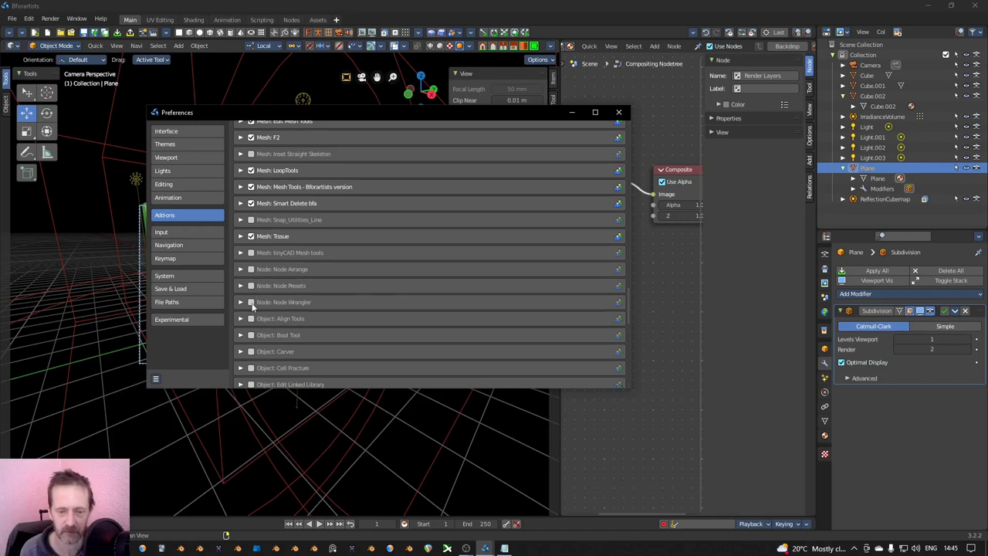
click(251, 303)
scroll(367, 324, down, 2)
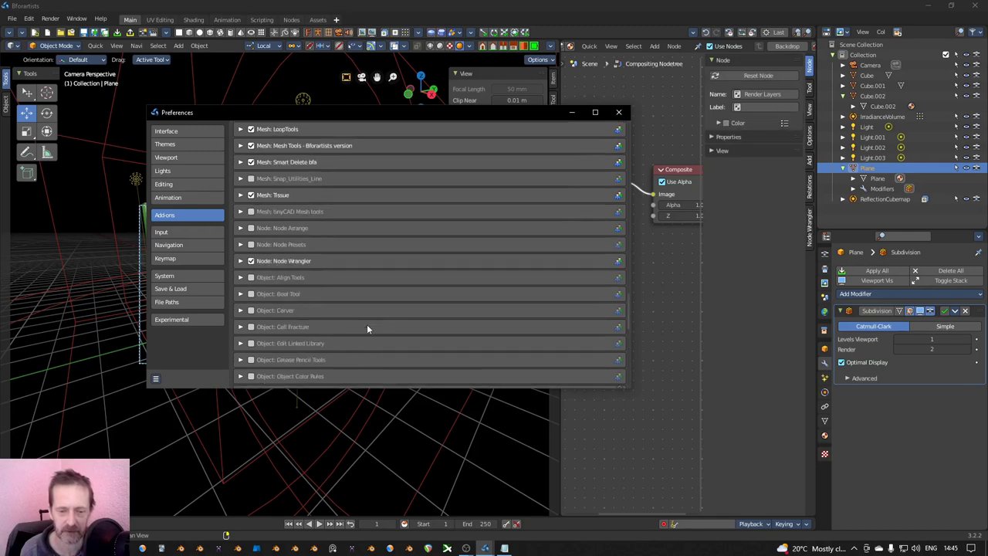
Step: Check the Node Wrangler add-on's details and enable the Object: Bool Tool add-on
click(242, 262)
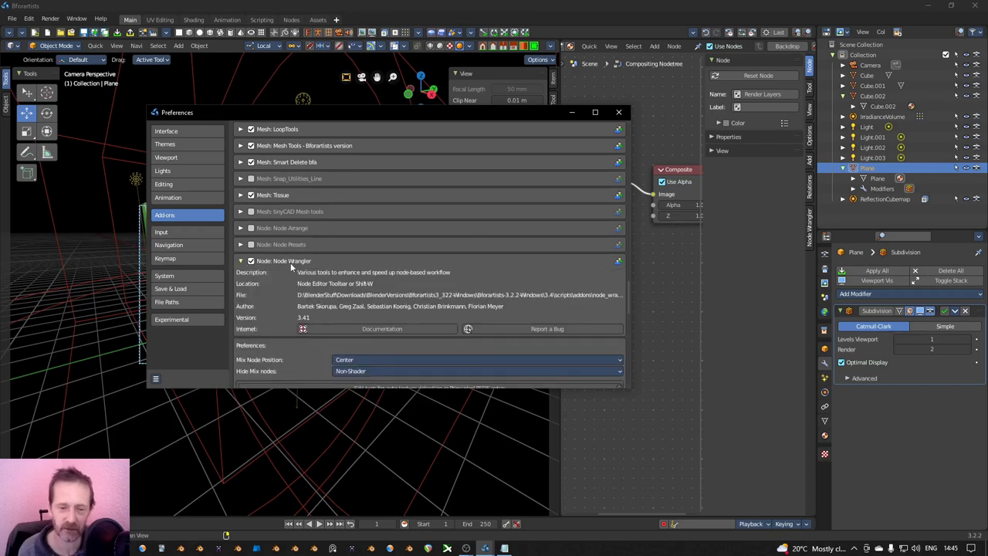
click(243, 262)
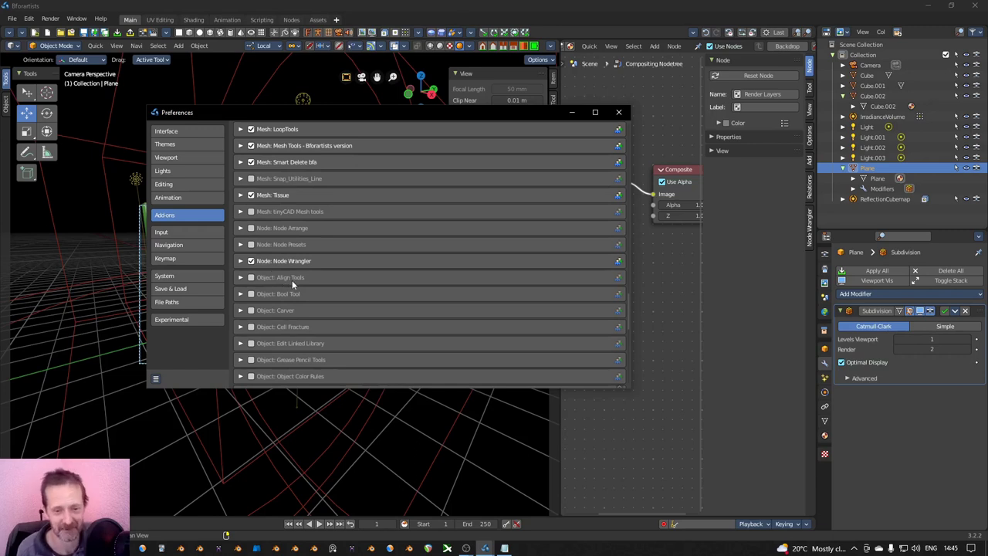
click(250, 294)
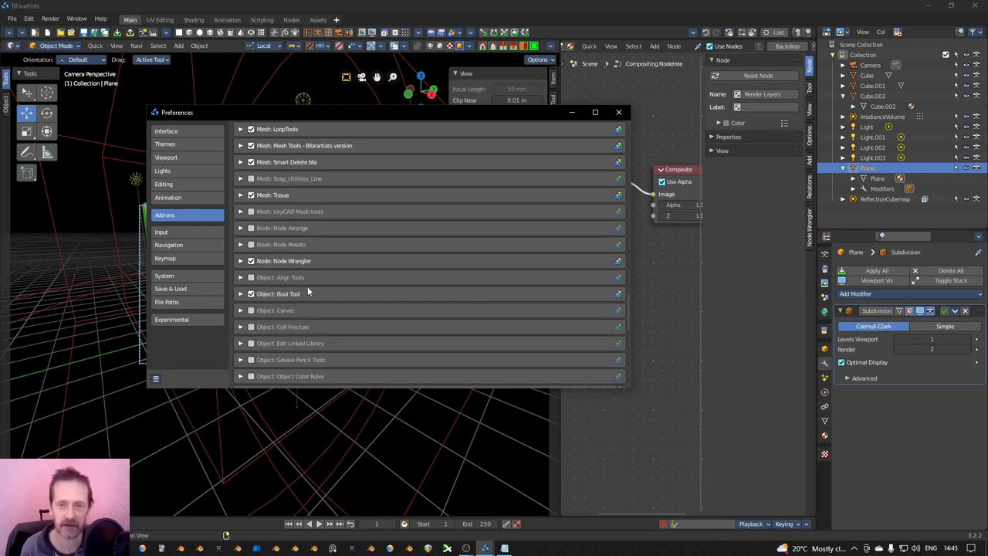
Step: Enable the Paint: Bforartists Brush Panel add-on and expand its details
scroll(315, 294, down, 1)
scroll(274, 296, down, 3)
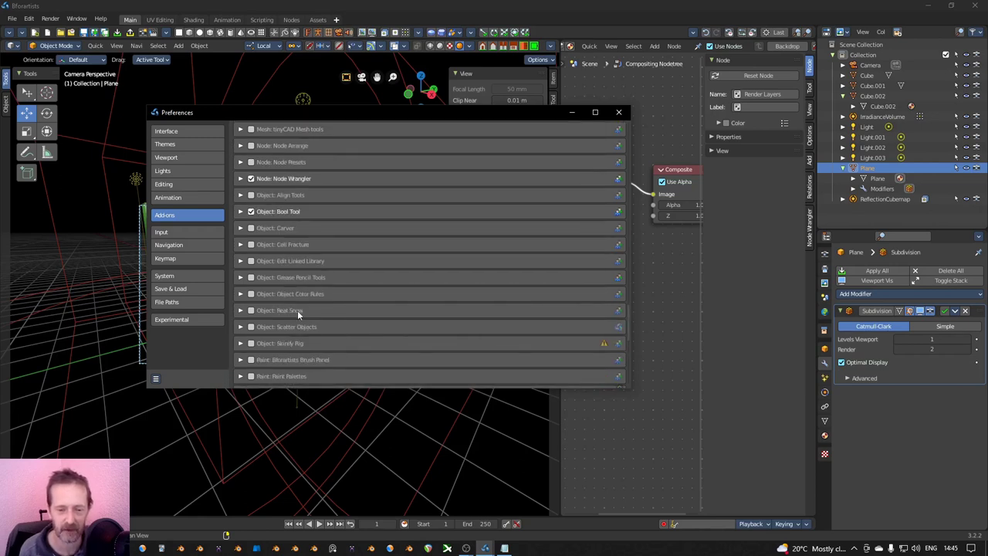
scroll(297, 311, down, 1)
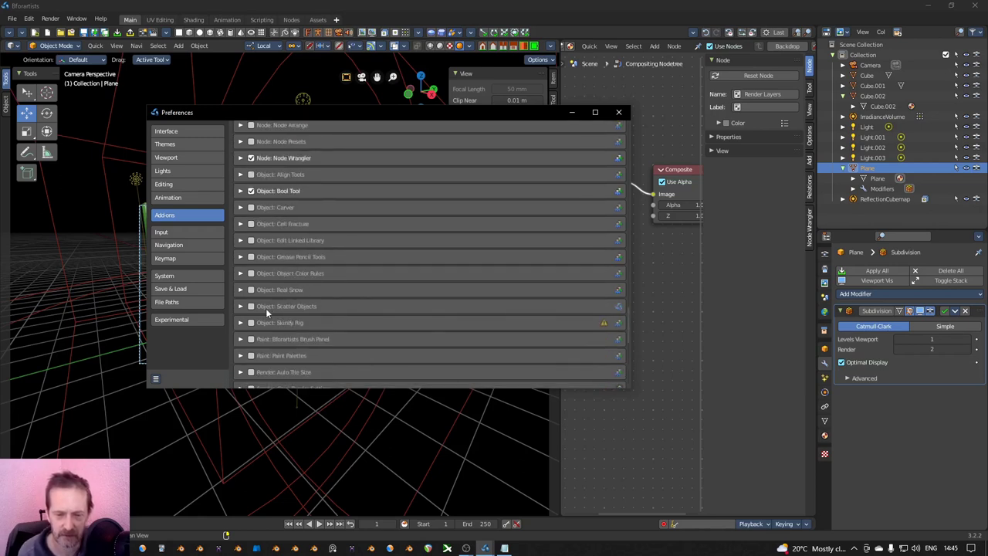
scroll(266, 308, down, 1)
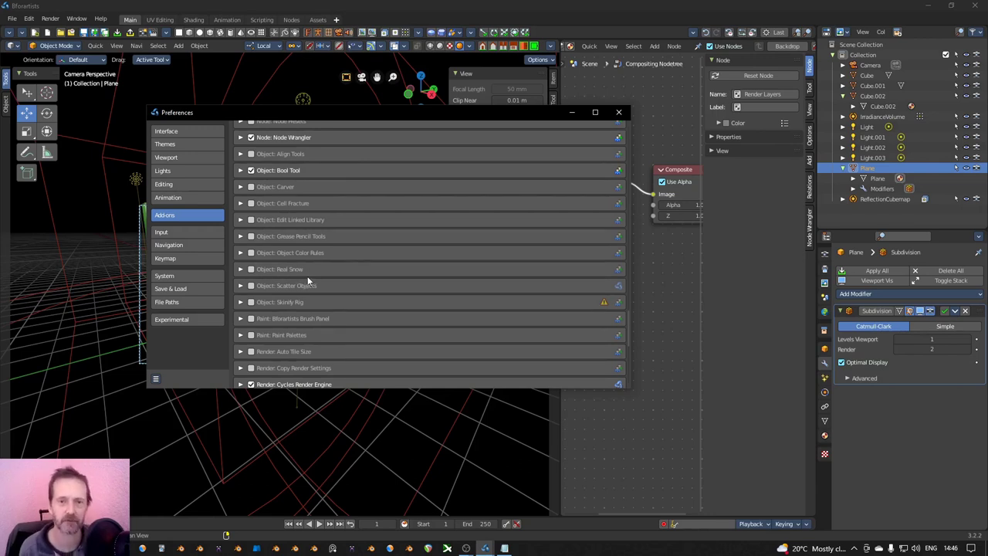
scroll(307, 277, down, 1)
scroll(307, 277, down, 1)
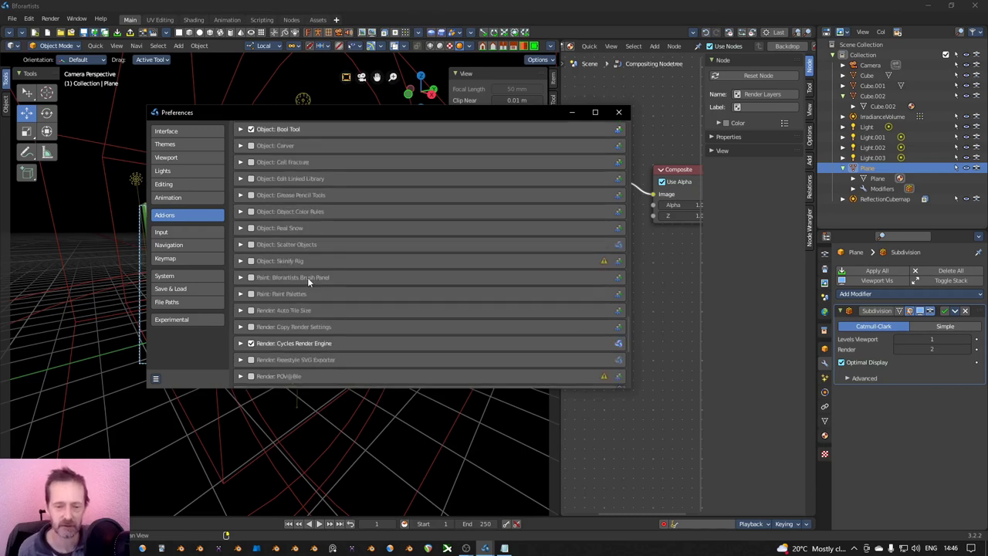
click(251, 277)
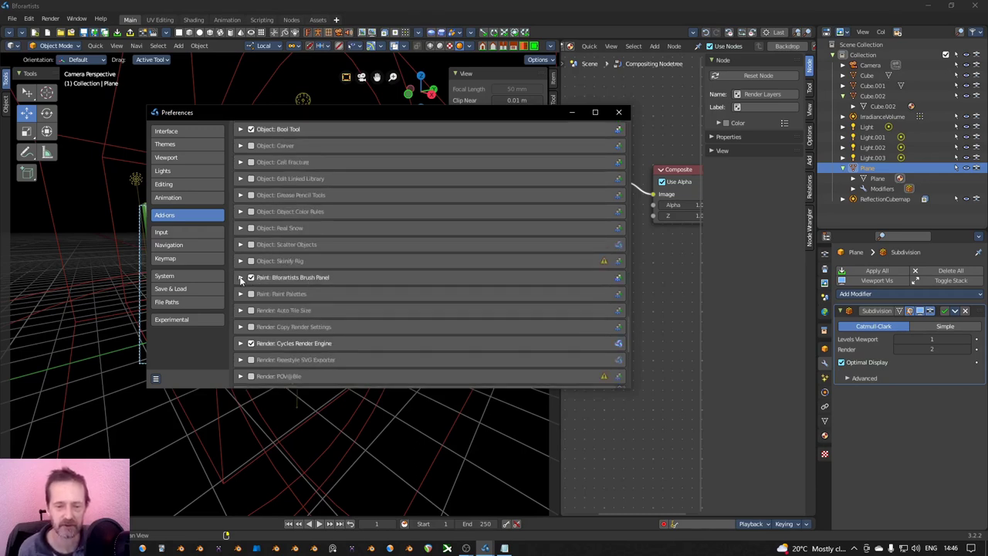
click(240, 277)
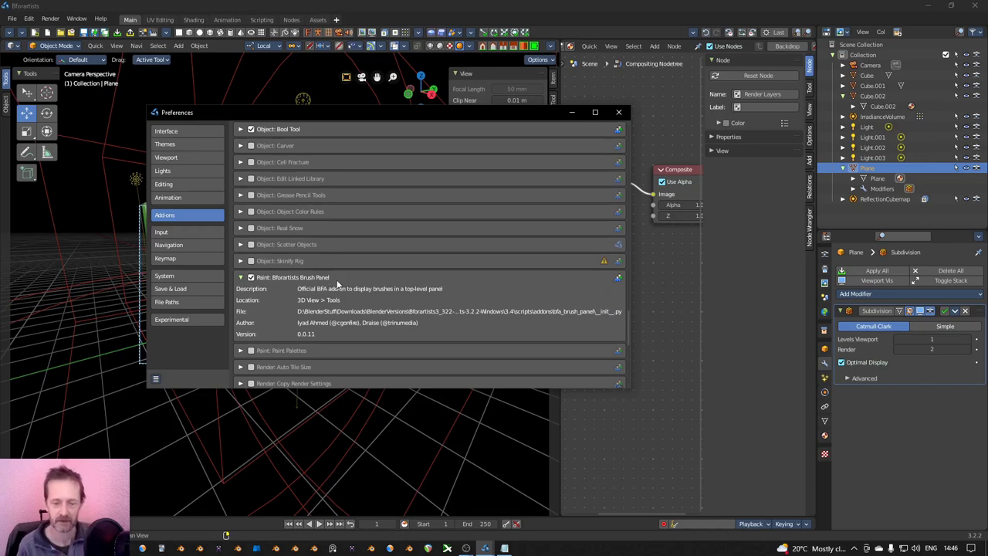
Step: Switch to Notepad, add the line "brush panel" to the notes below "library", and minimize the window
click(504, 547)
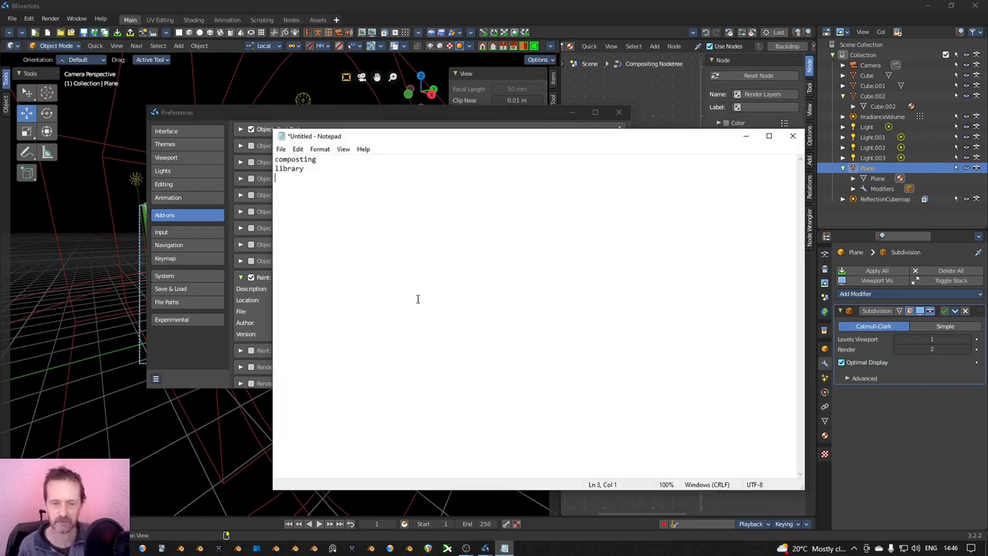
text(b)
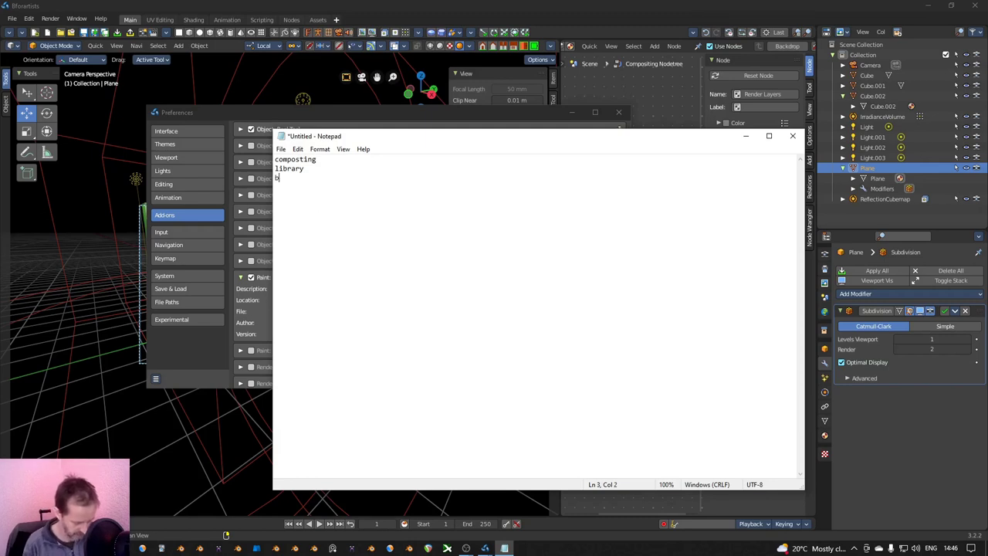
text(rush panel)
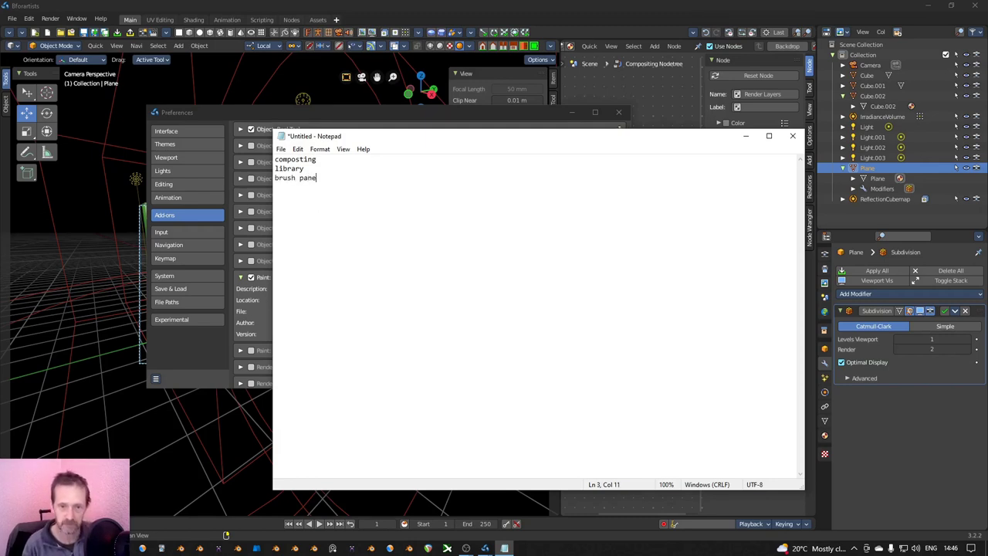
click(744, 135)
Step: Enable the Paint: Paint Palettes and Render: Auto Tile Size add-ons
scroll(347, 268, down, 3)
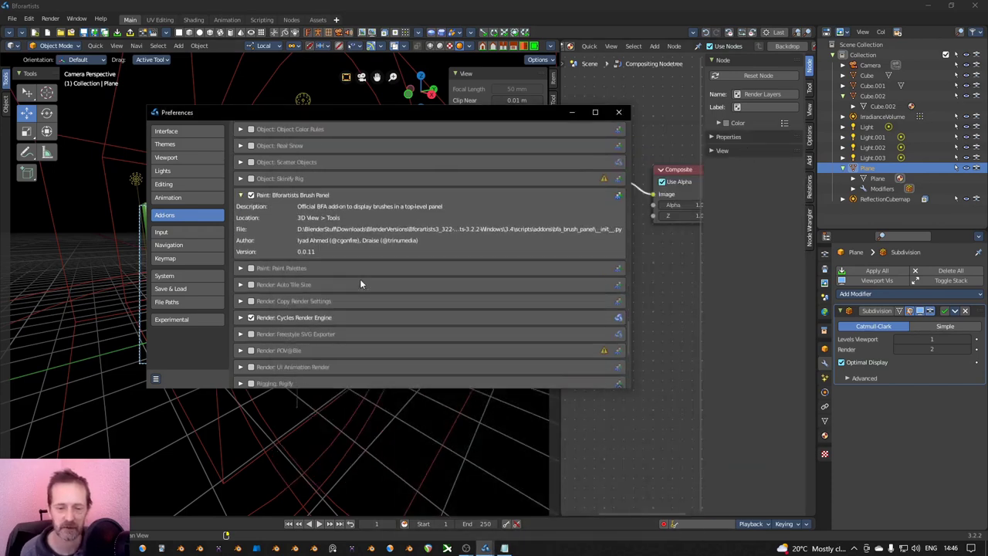
click(251, 269)
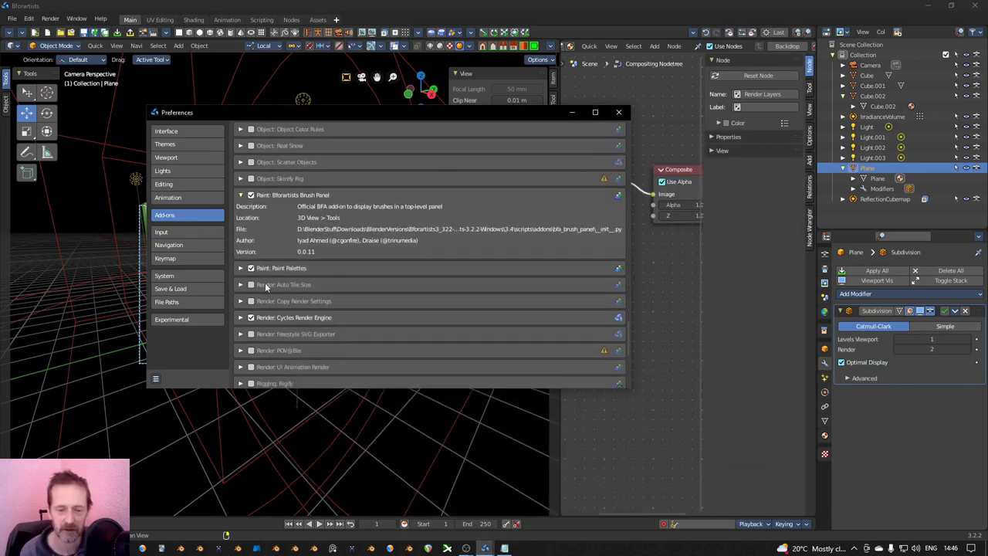
click(250, 285)
Step: Enable the Render: UI Animation Render add-on and check its description
scroll(338, 306, down, 1)
scroll(337, 301, down, 2)
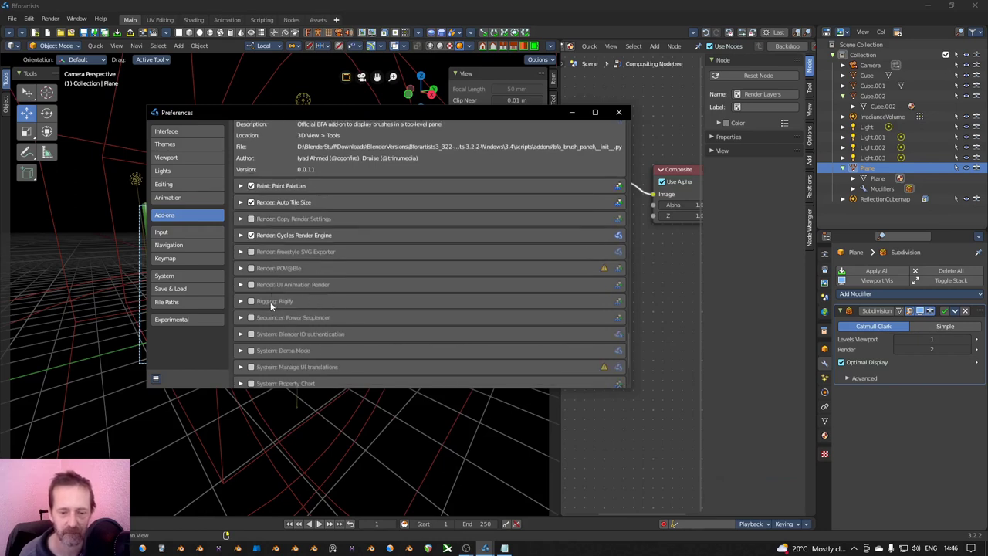
click(251, 284)
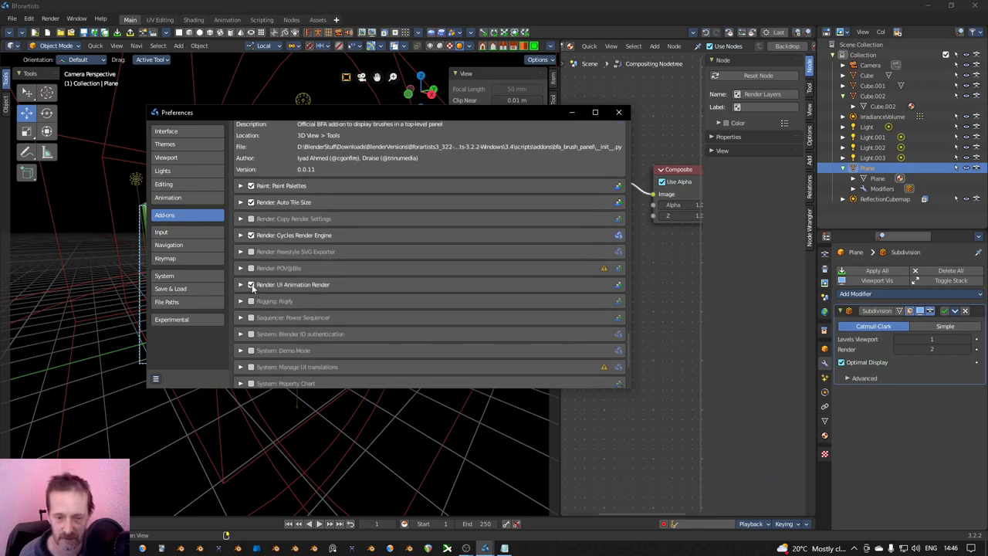
scroll(393, 290, down, 1)
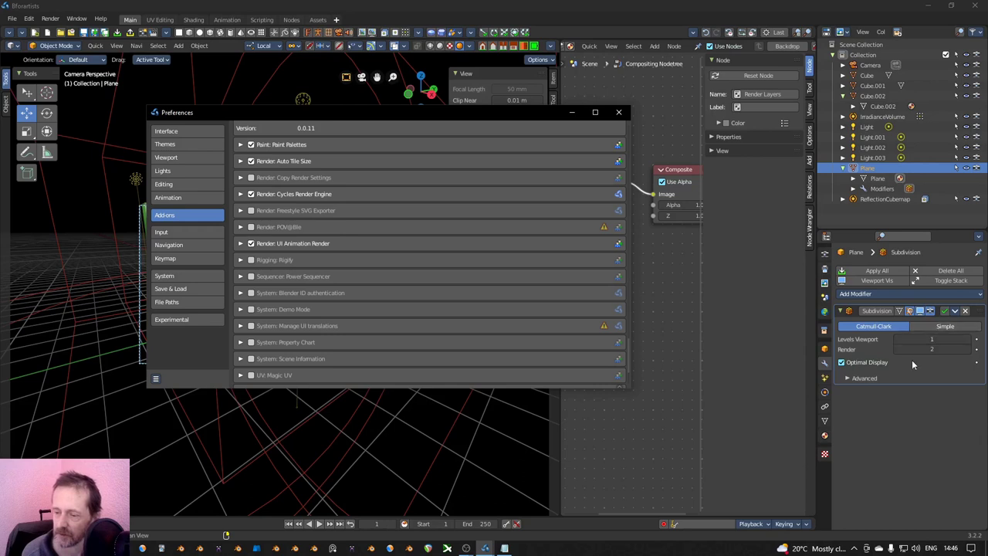
click(240, 243)
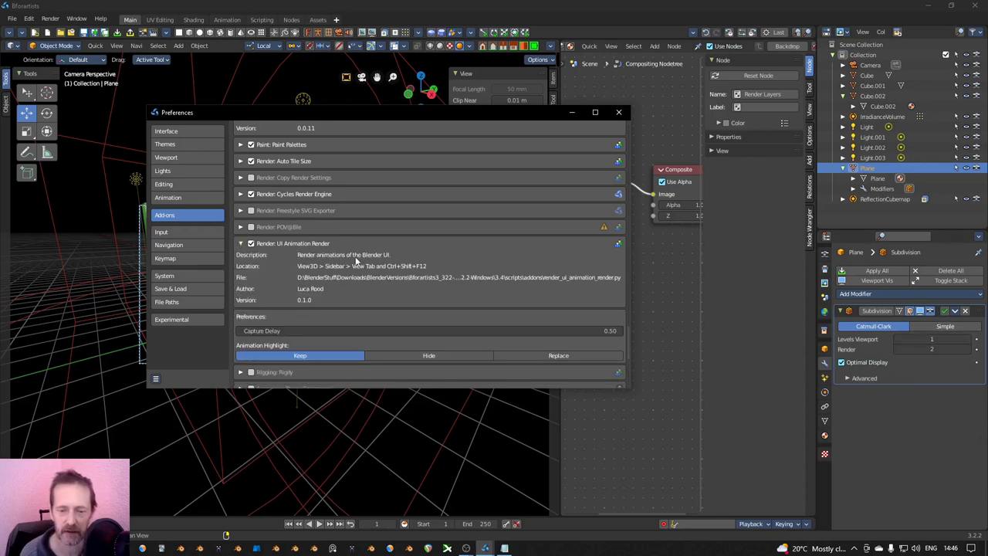
click(241, 244)
Step: Enable the Sequencer: Power Sequencer and UV: Magic UV add-ons
scroll(315, 263, down, 2)
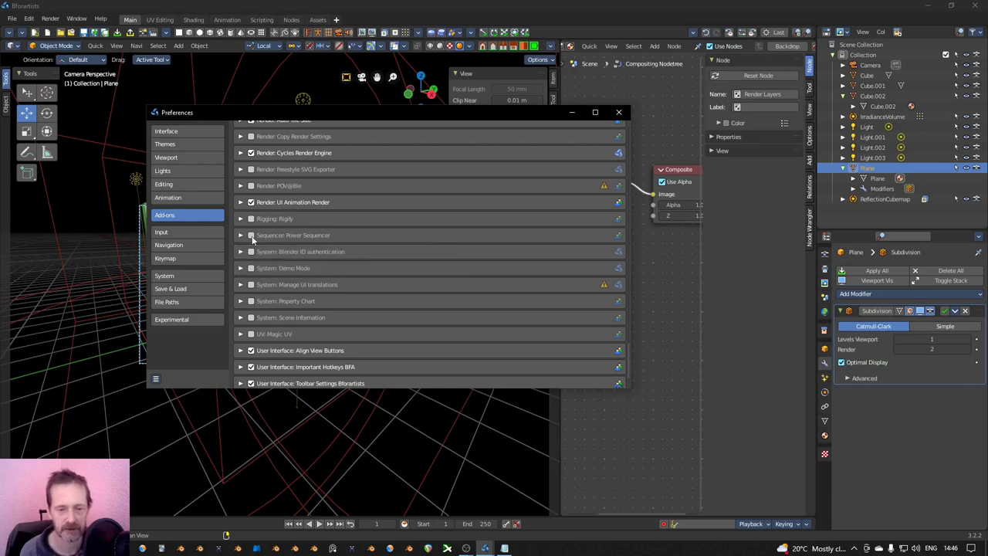
click(250, 236)
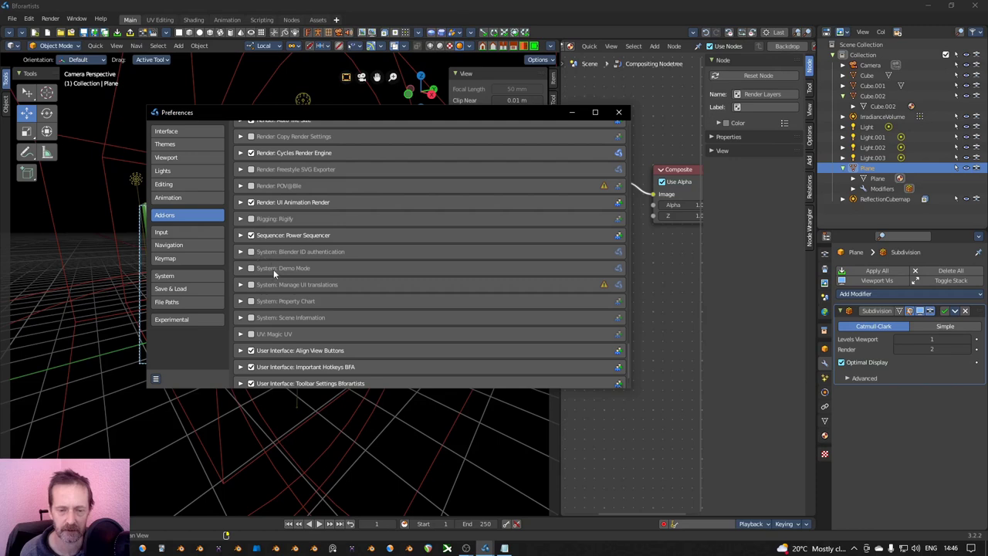
scroll(272, 290, down, 1)
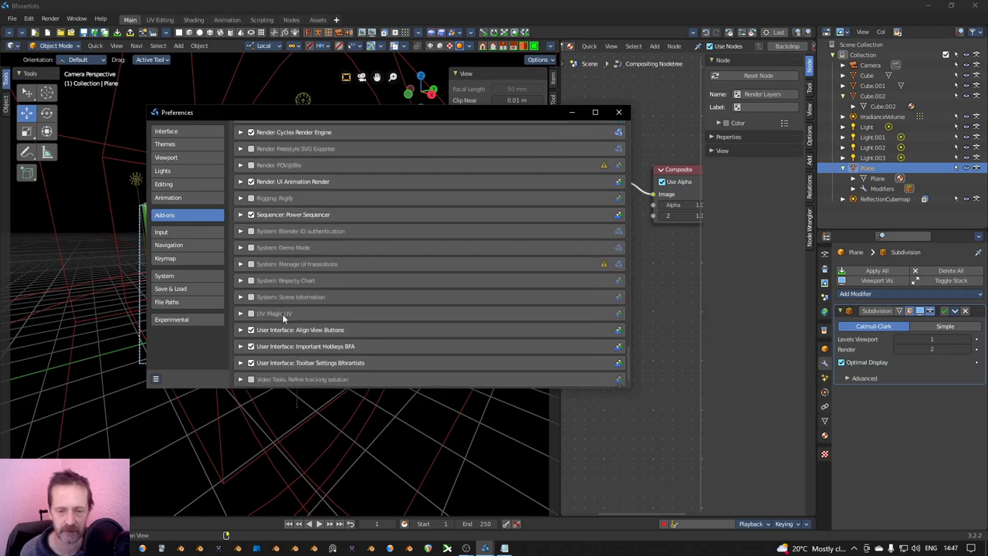
scroll(282, 313, down, 1)
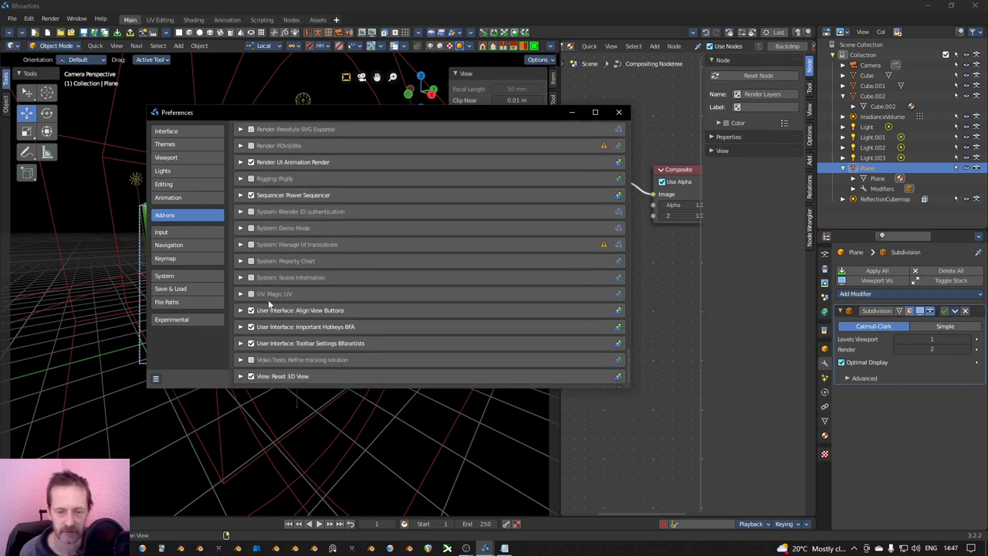
click(251, 294)
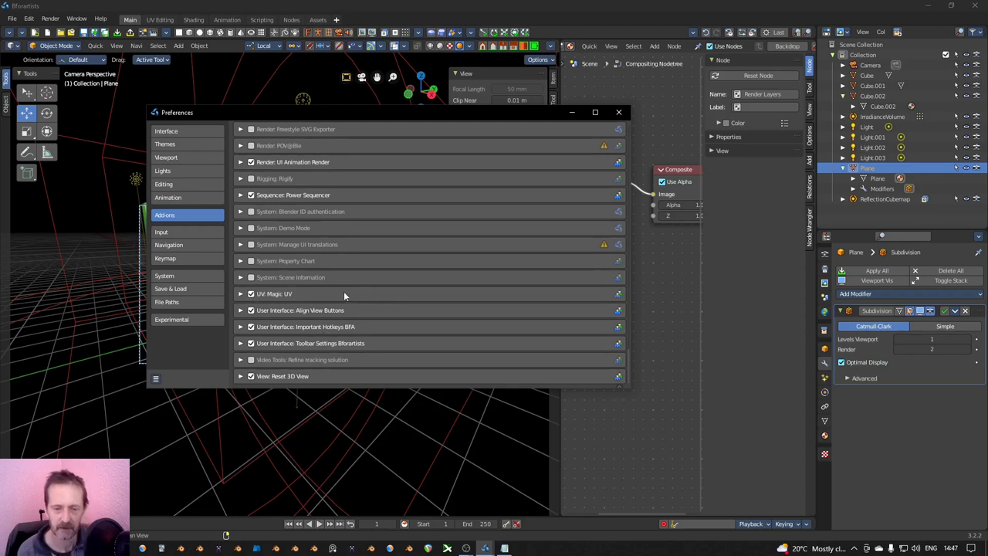
Step: Filter the add-ons by "libr" and enable Import-Export: Bforartists Default Asset Library
scroll(355, 287, up, 1)
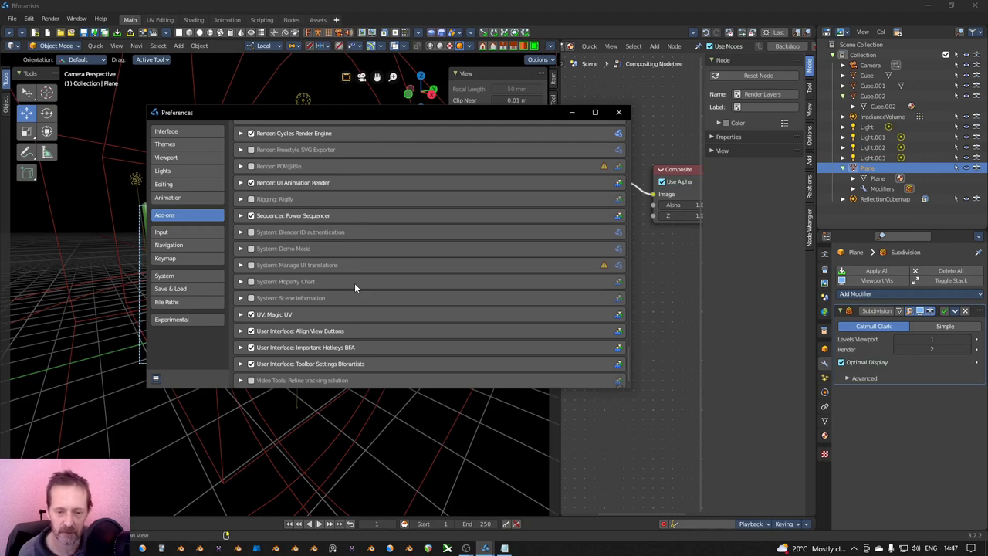
scroll(355, 287, up, 1)
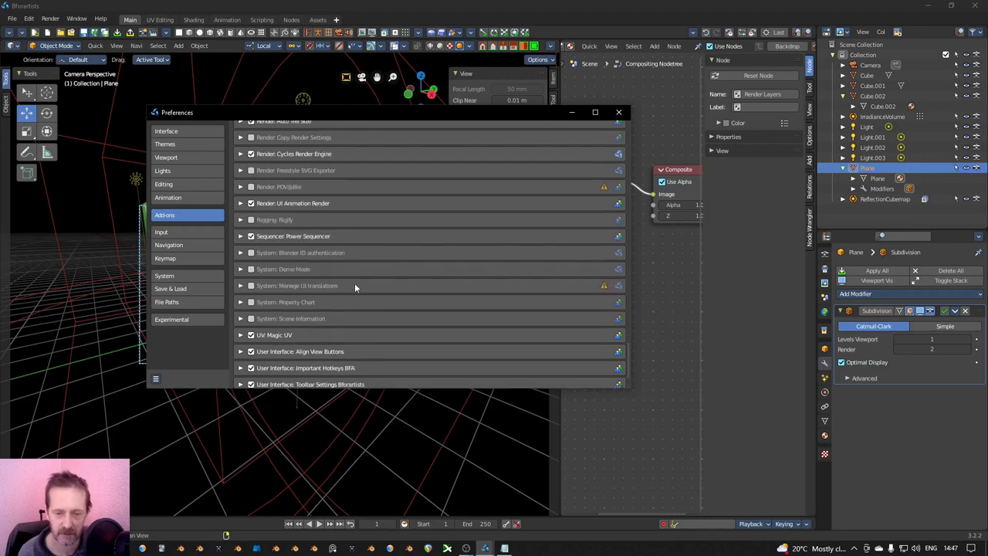
scroll(355, 287, up, 3)
scroll(355, 285, up, 4)
scroll(355, 283, up, 20)
scroll(389, 162, up, 20)
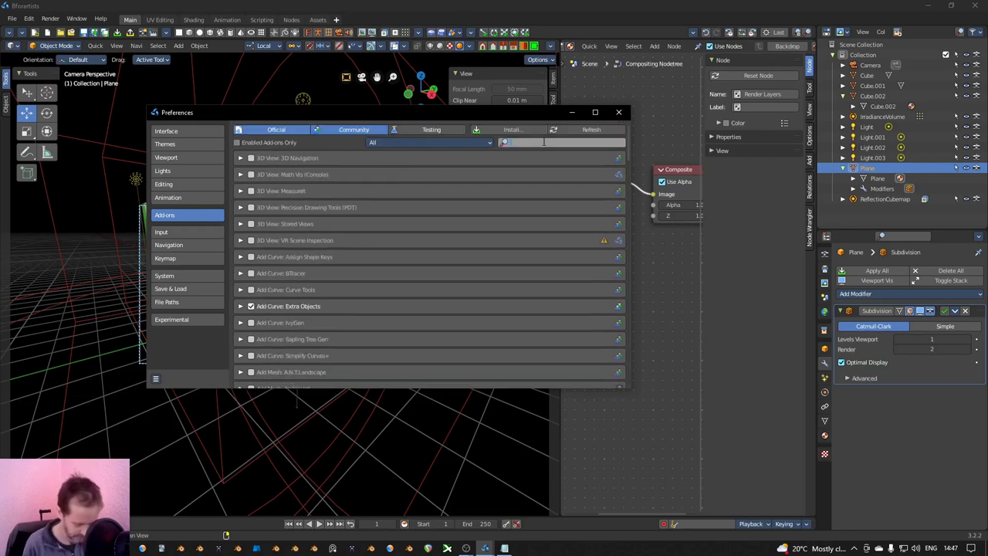
text(libr)
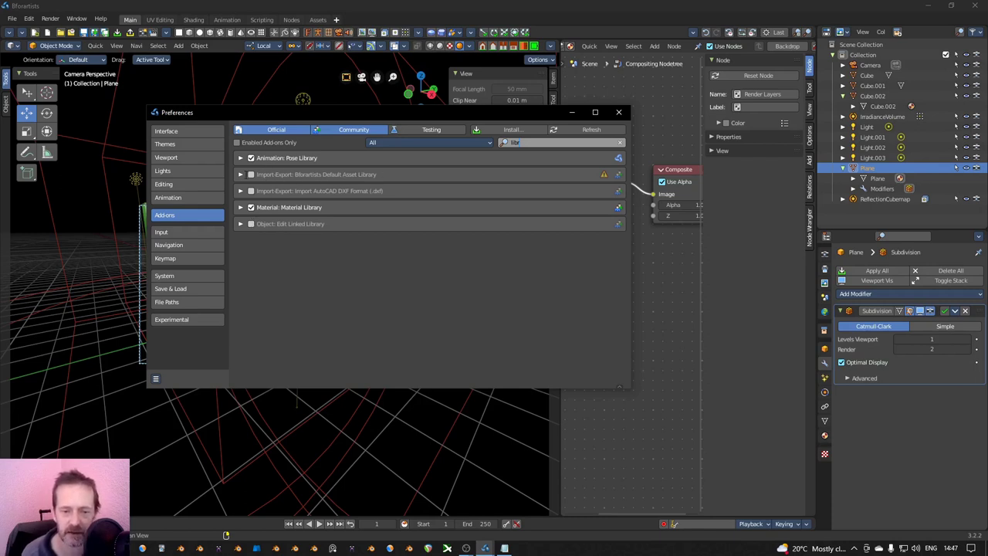
click(245, 173)
click(251, 175)
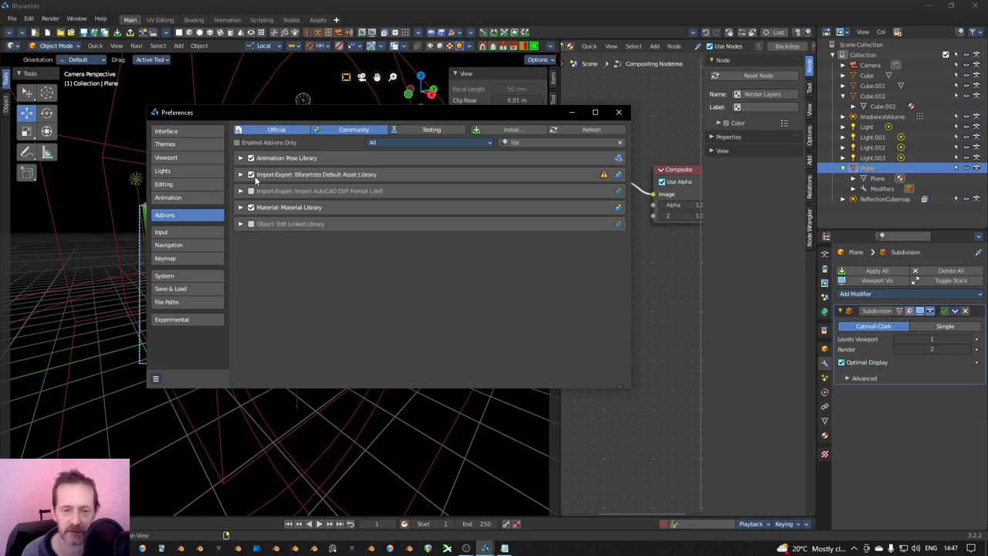
click(155, 378)
click(178, 369)
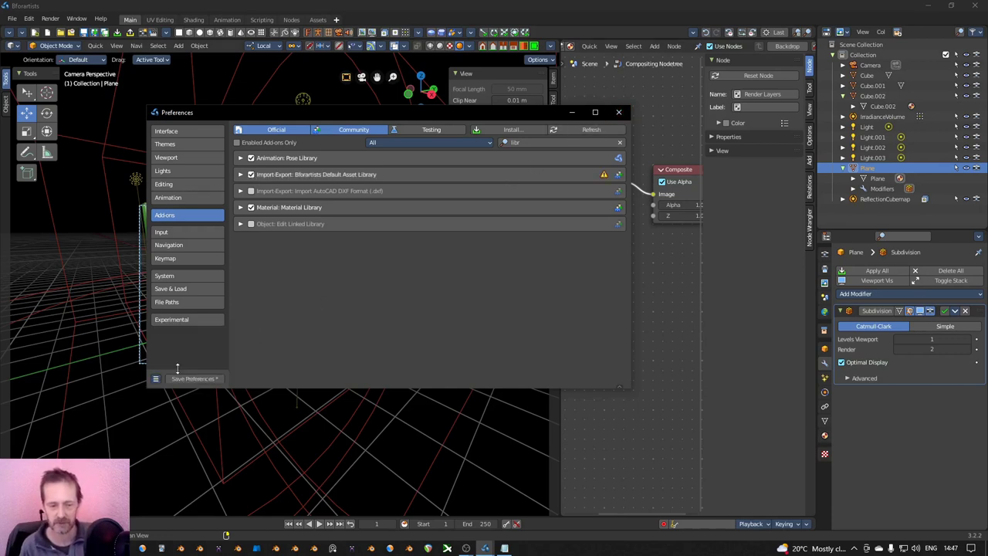
click(156, 378)
click(179, 366)
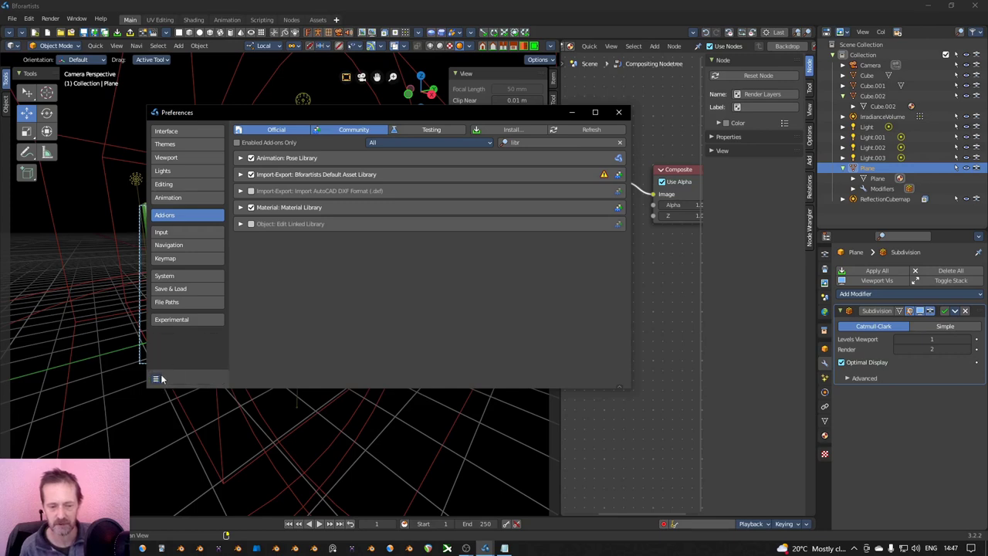
Step: Turn off Auto-Save Preferences and save the current preferences manually
click(156, 379)
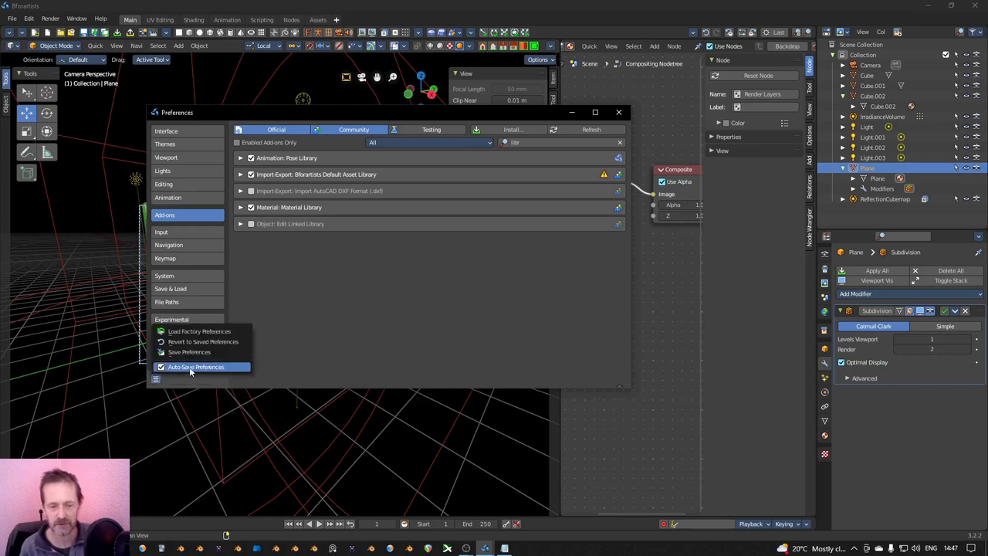
click(175, 367)
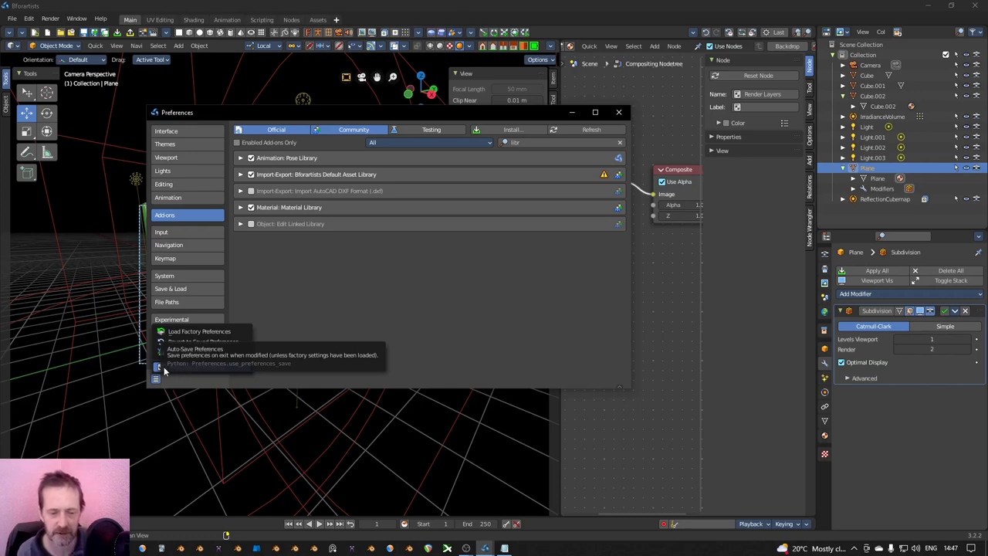
click(160, 365)
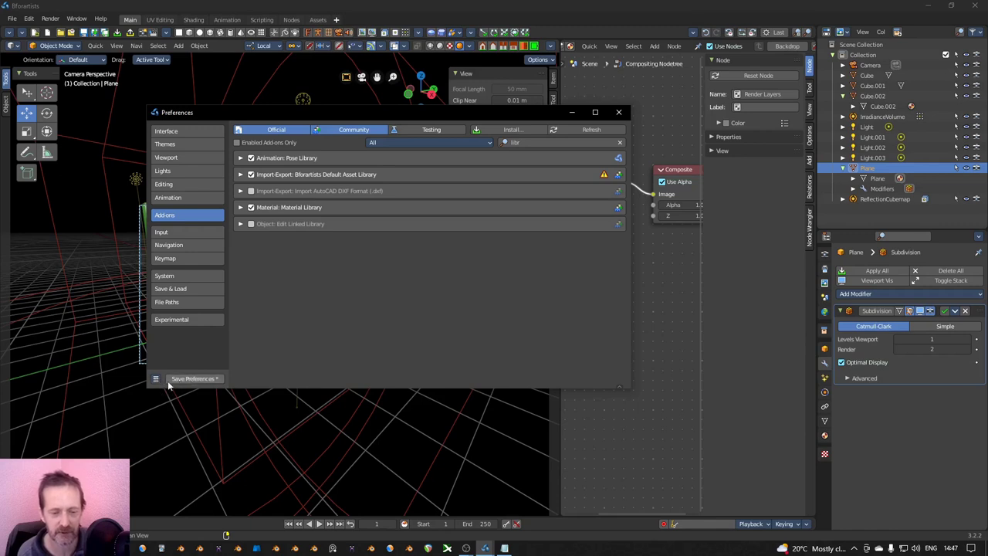
click(156, 378)
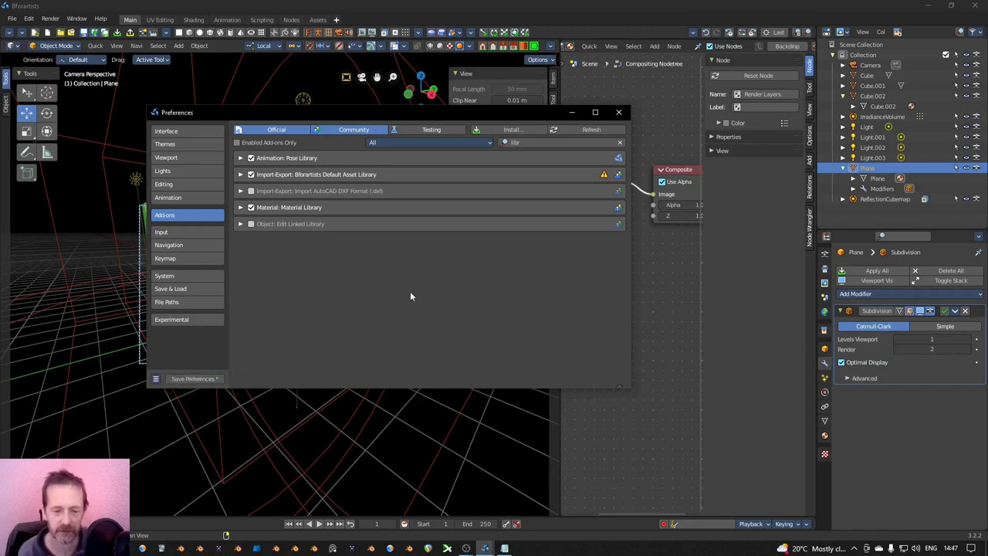
click(185, 378)
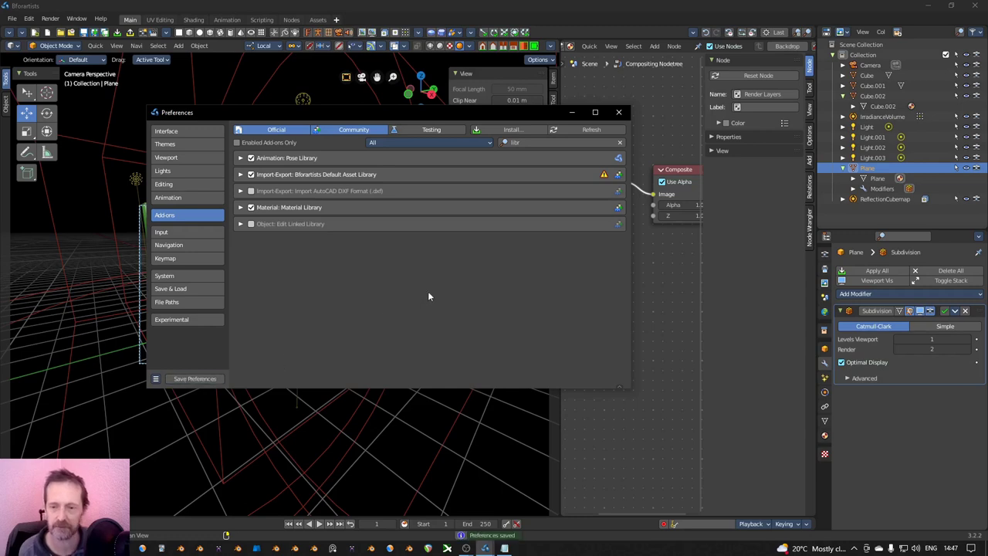
Step: Close the Preferences and switch the compositor area to the Asset Browser
click(619, 114)
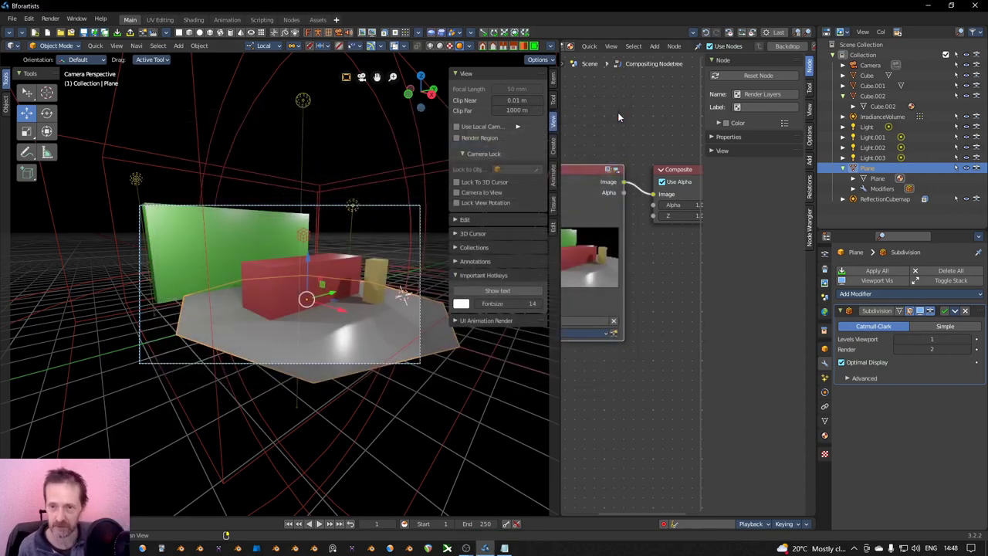
click(572, 46)
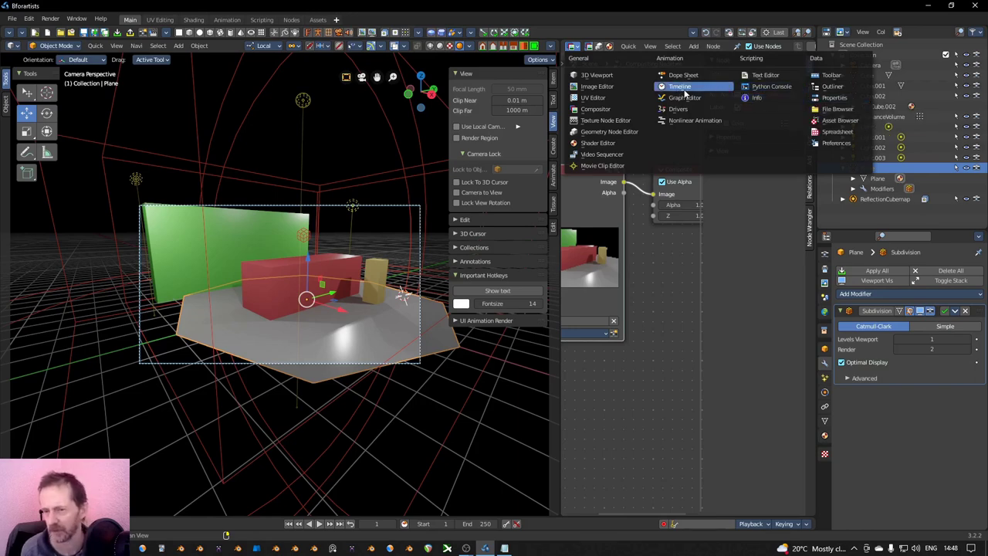
click(842, 124)
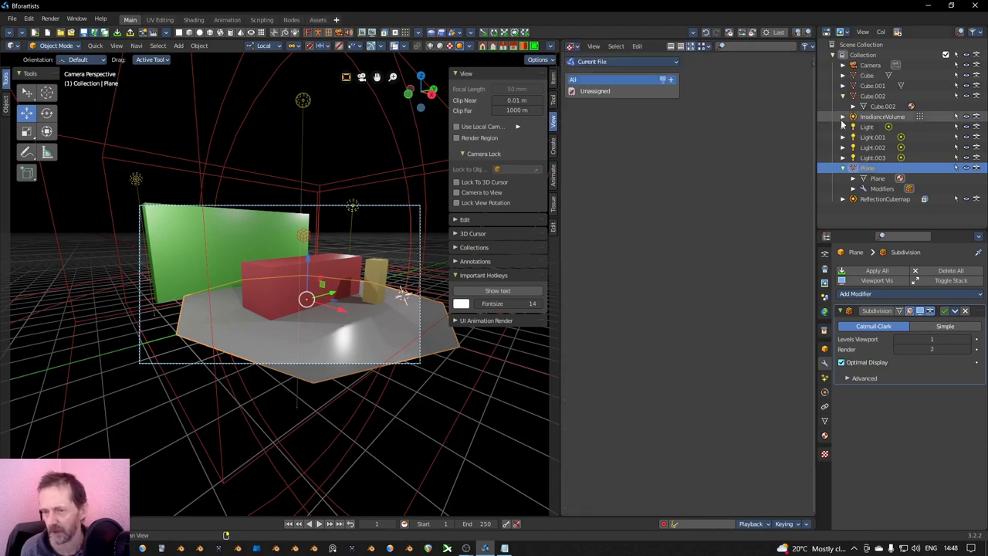
Step: Show the Default Library in the Asset Browser and widen its area to fit four columns of thumbnails
click(599, 63)
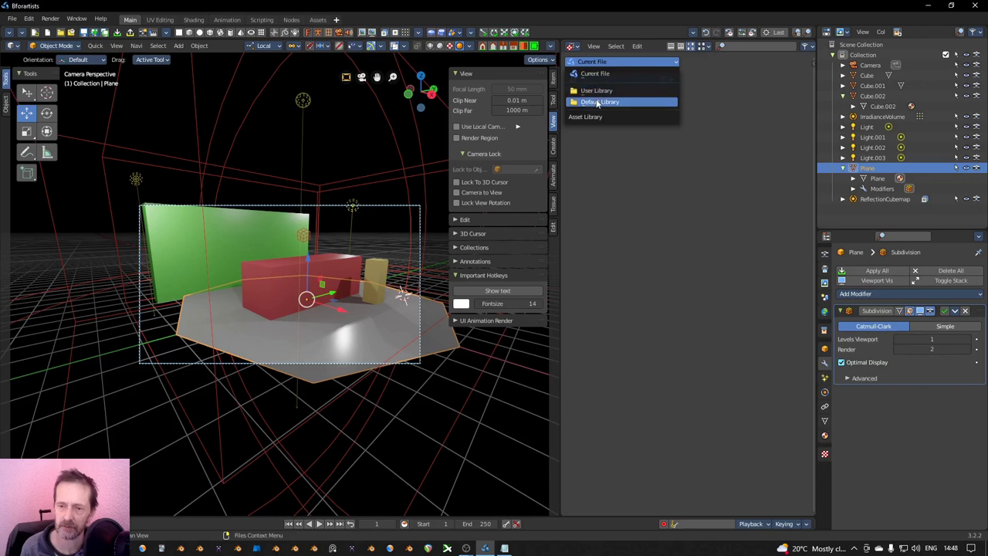
click(596, 91)
click(595, 63)
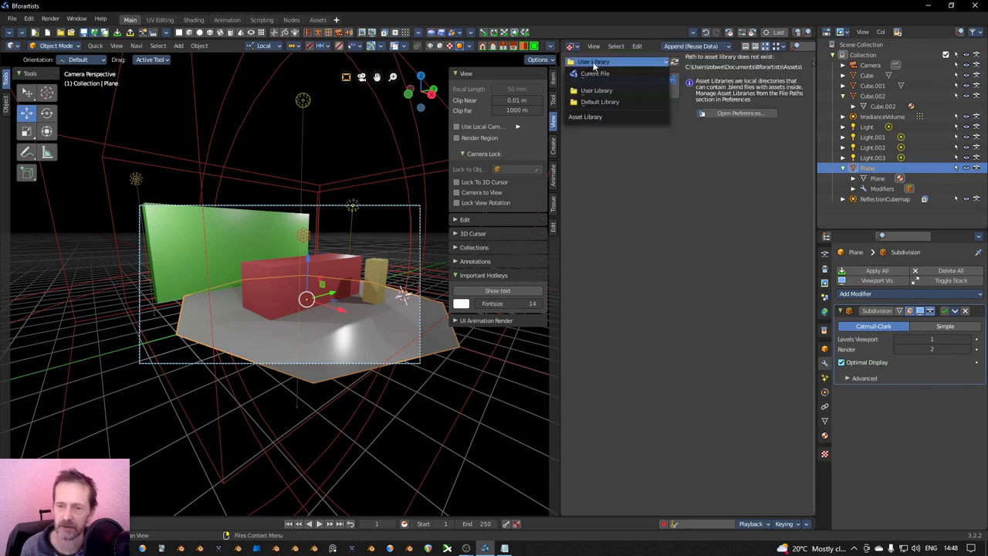
click(594, 105)
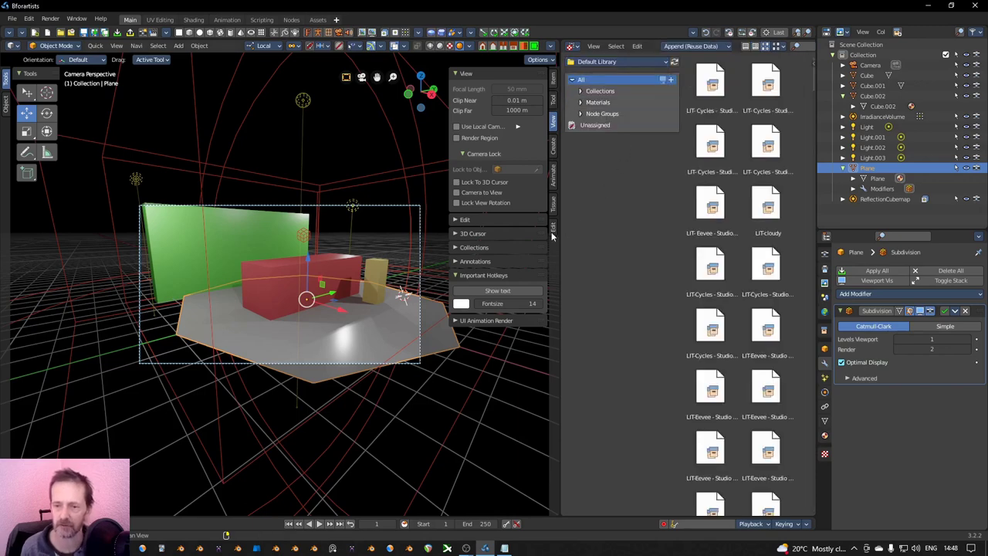
drag(560, 246, 466, 264)
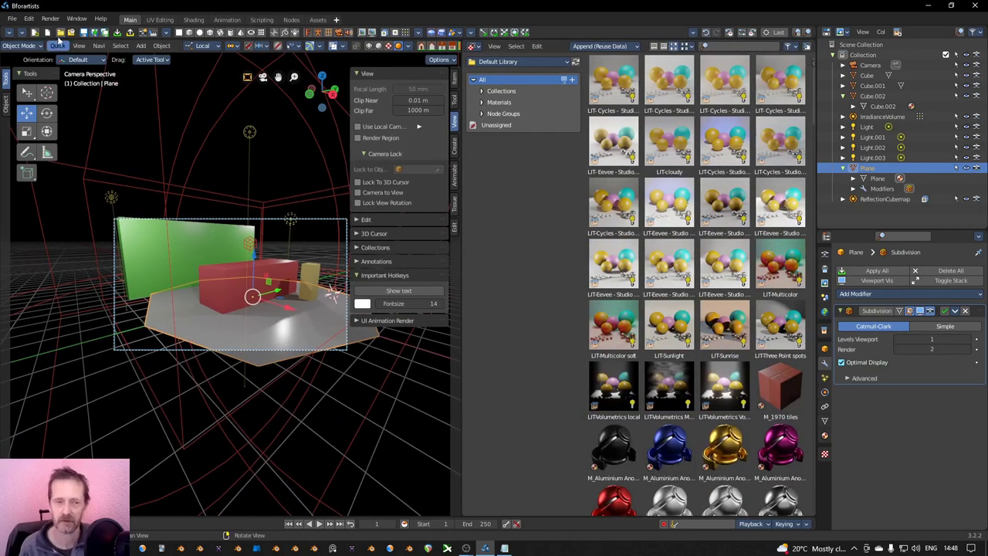
Step: Remove the Subdivision modifier from the floor plane and apply the M_1970 tiles material to it
scroll(733, 351, down, 3)
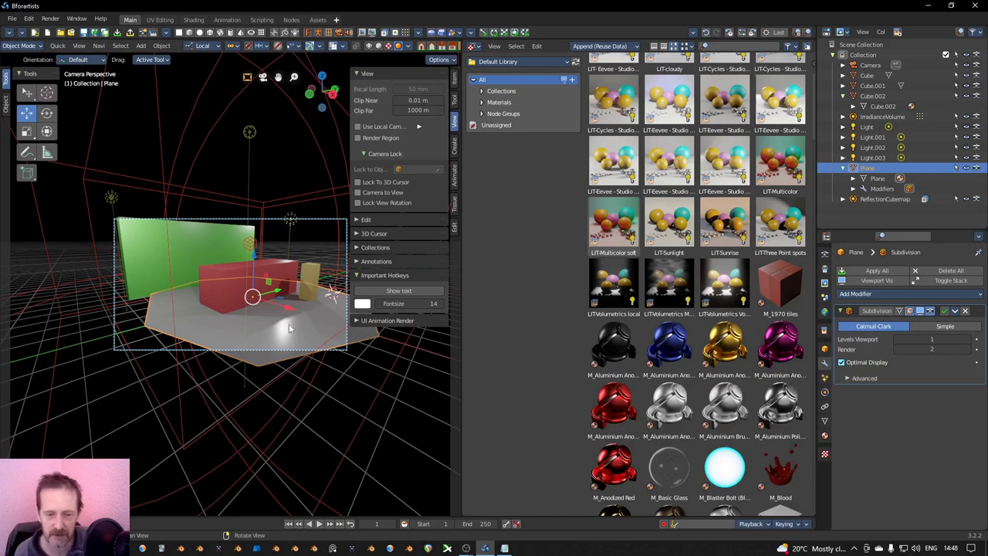
click(965, 311)
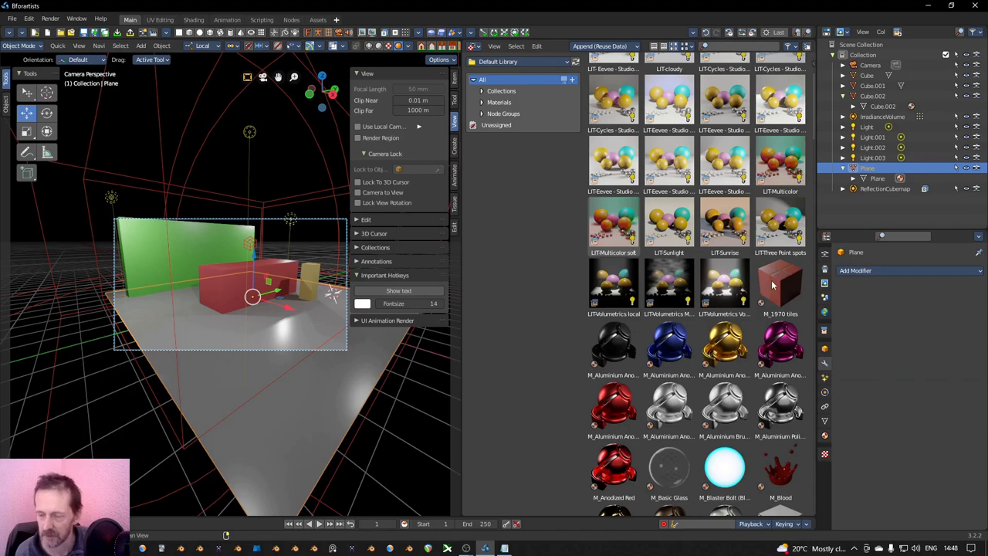
mouse_move(781, 284)
mouse_down()
mouse_move(668, 301)
mouse_move(320, 388)
mouse_up()
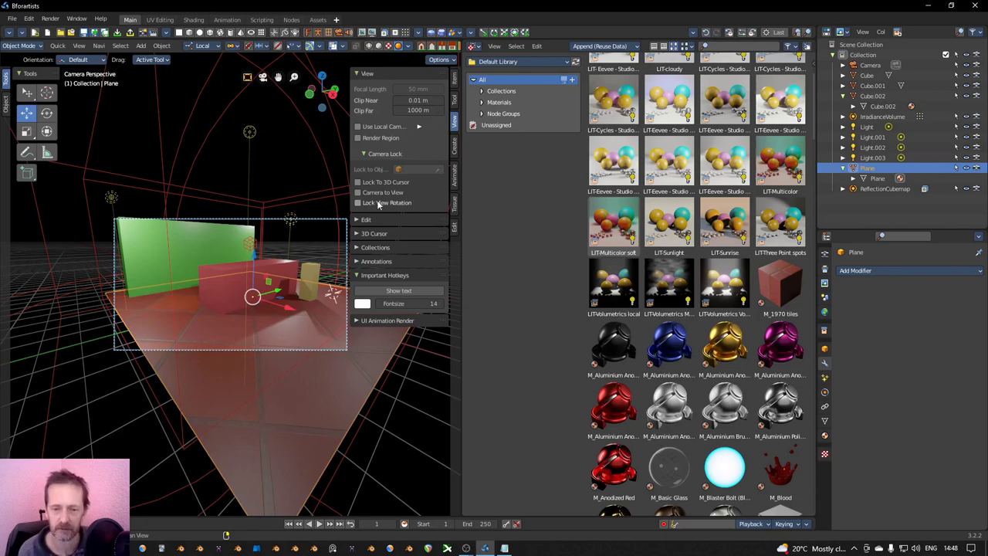
shift+middle_drag(298, 350, 271, 412)
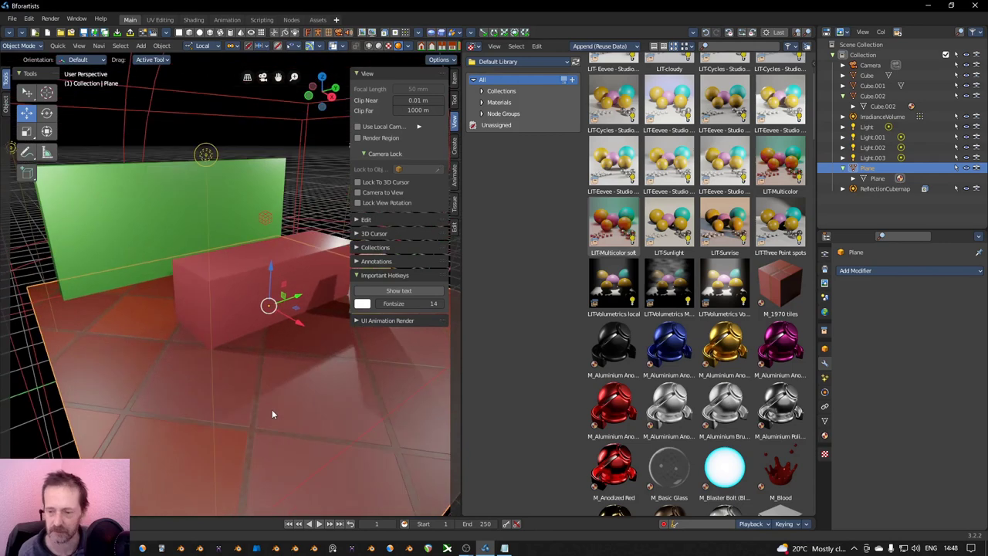
Step: Apply the M_Coated Glossy material from the Default Library to the long red box
scroll(692, 380, down, 3)
scroll(691, 377, down, 8)
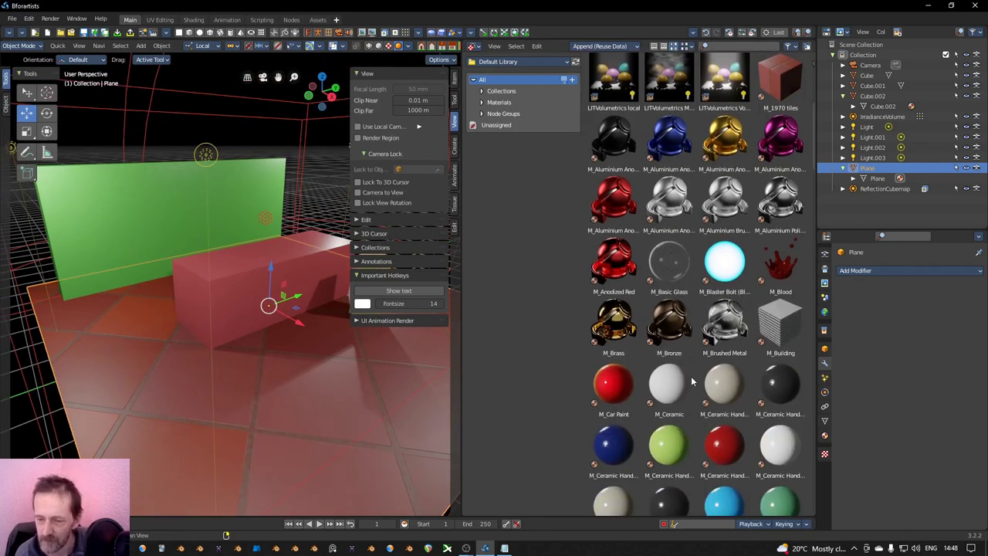
scroll(693, 376, down, 4)
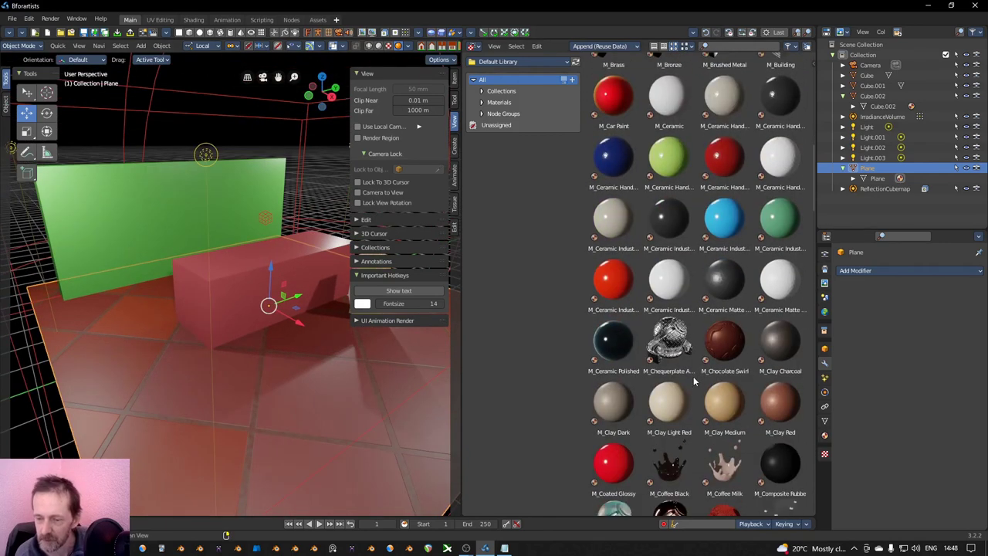
scroll(693, 376, down, 1)
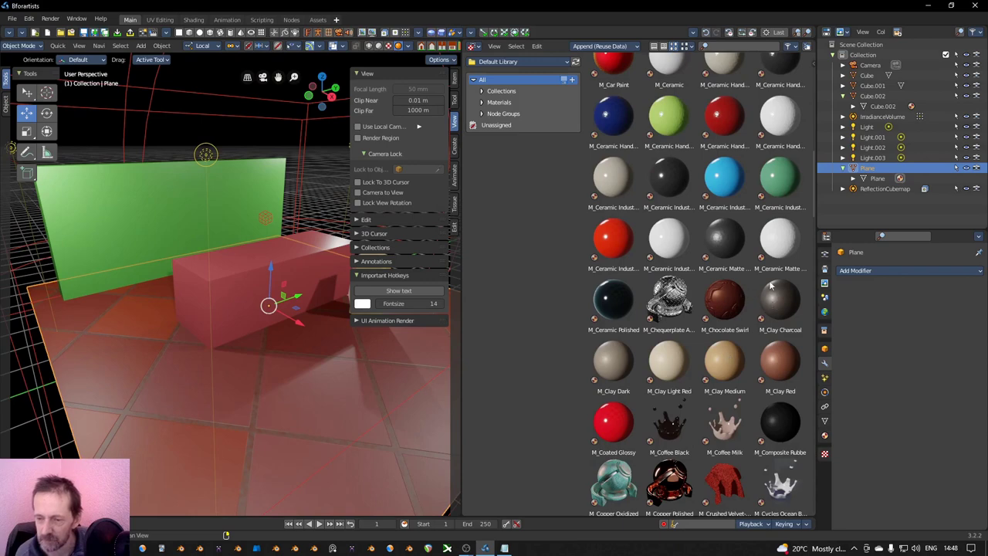
scroll(771, 291, down, 3)
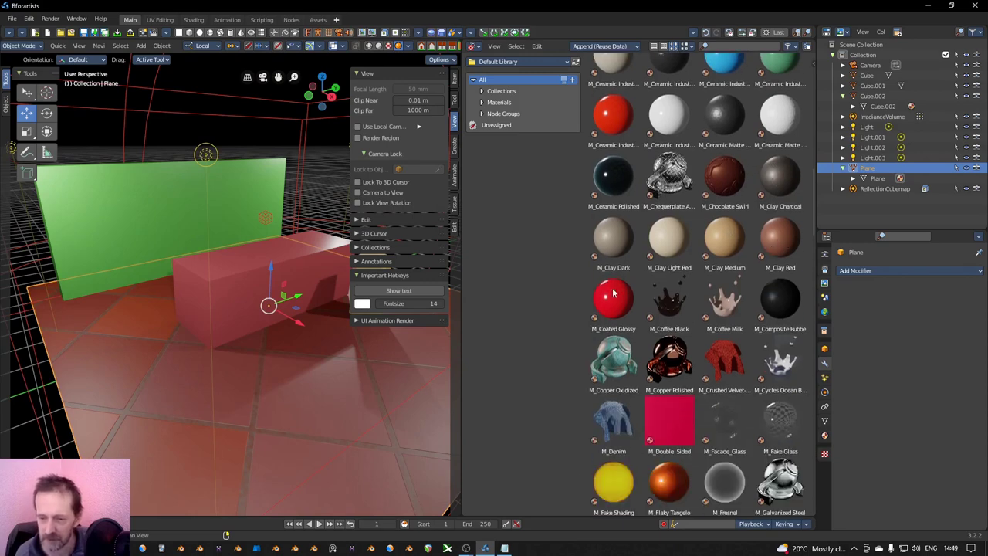
drag(617, 295, 271, 290)
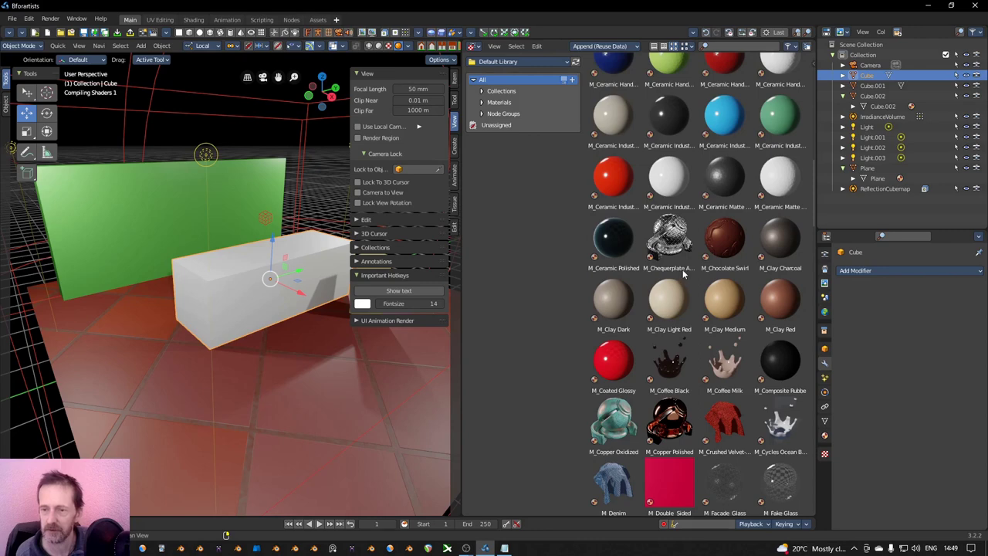
Step: Select the green back wall and apply the green M_Ceramic Industrial material from the library to it
scroll(681, 270, up, 3)
scroll(683, 268, up, 2)
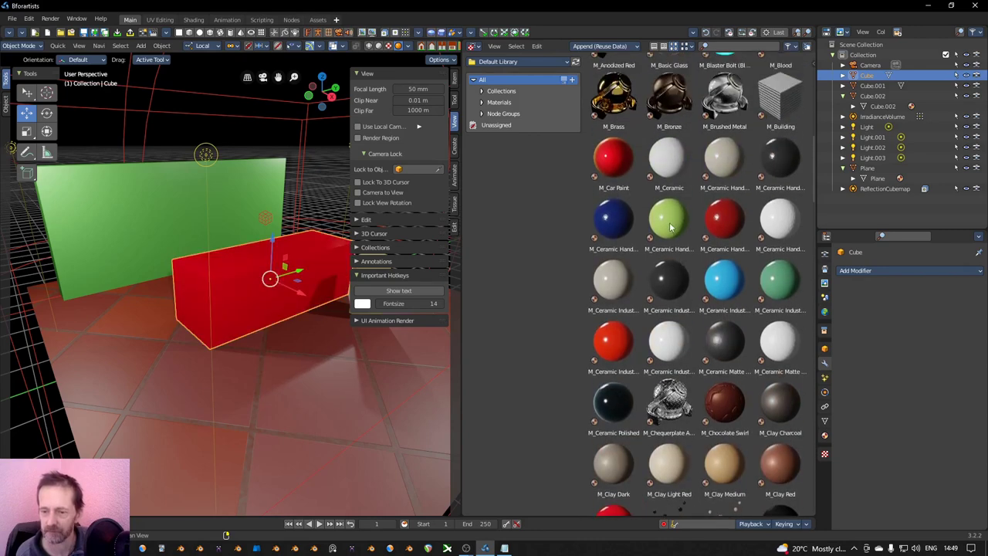
click(110, 212)
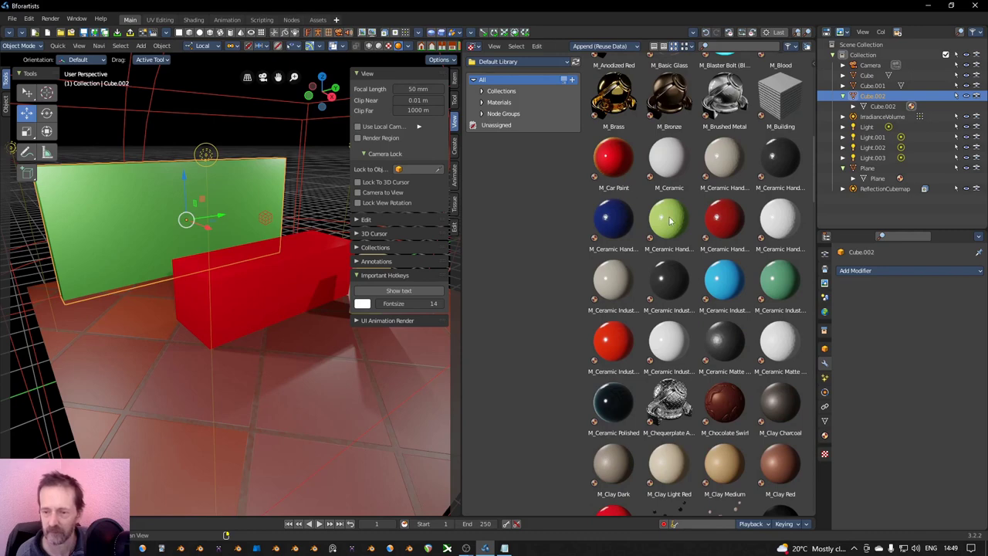
drag(787, 283, 110, 213)
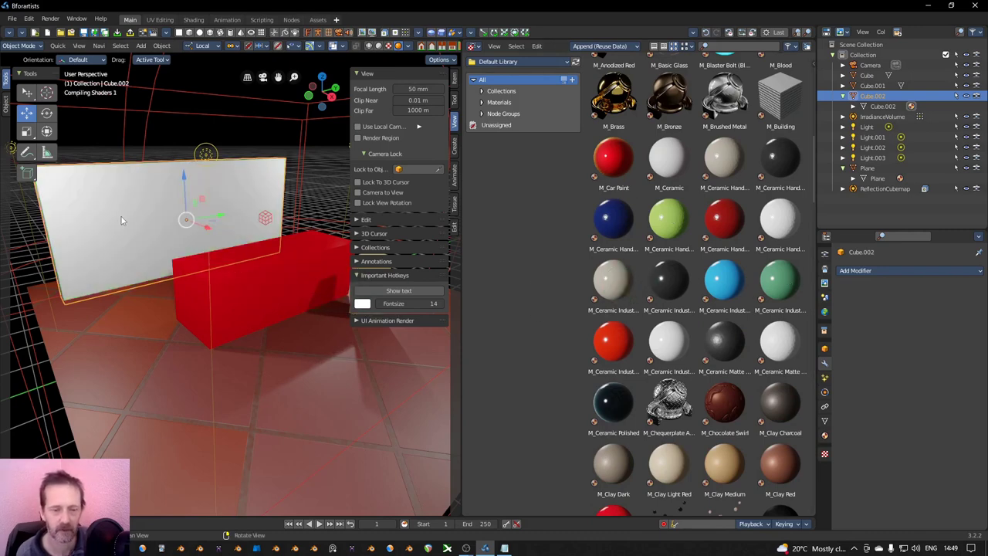
Step: Brighten the wall material's base color to a value of 0.367 and raise its saturation to 1.000
click(824, 435)
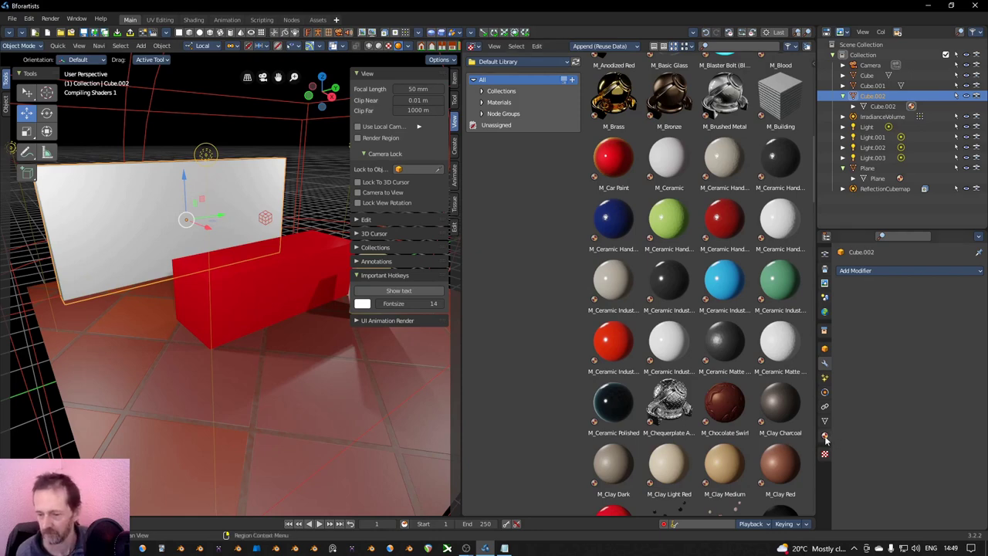
click(936, 425)
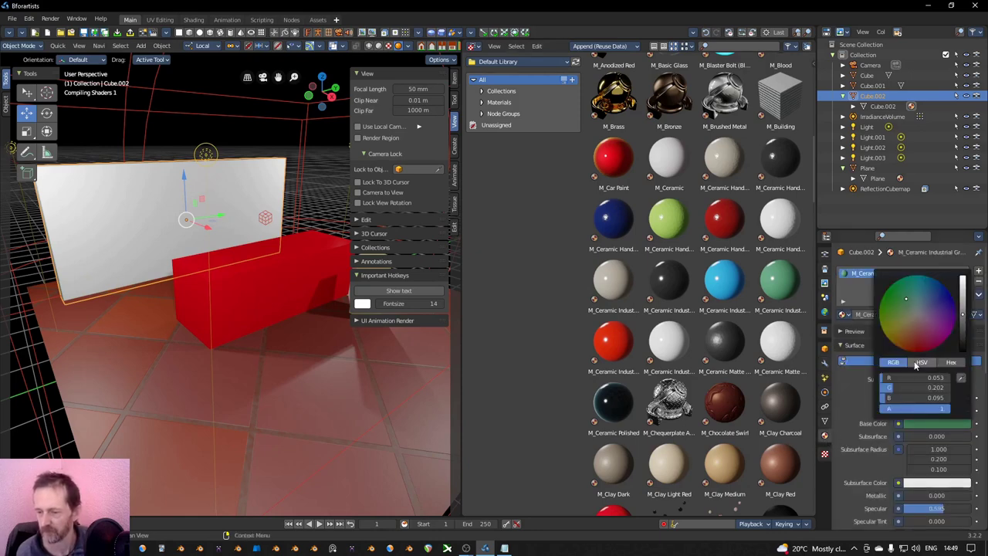
drag(962, 317, 962, 304)
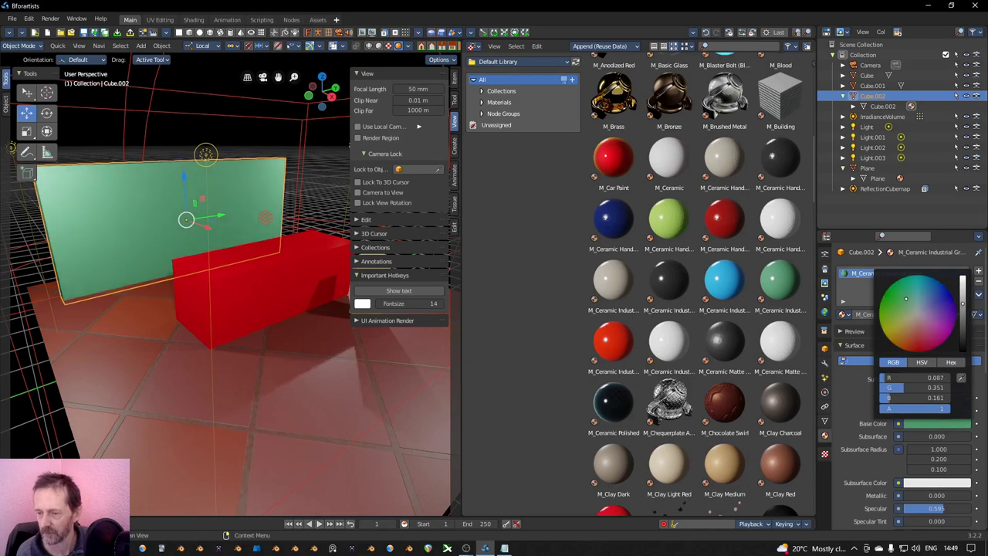
click(921, 362)
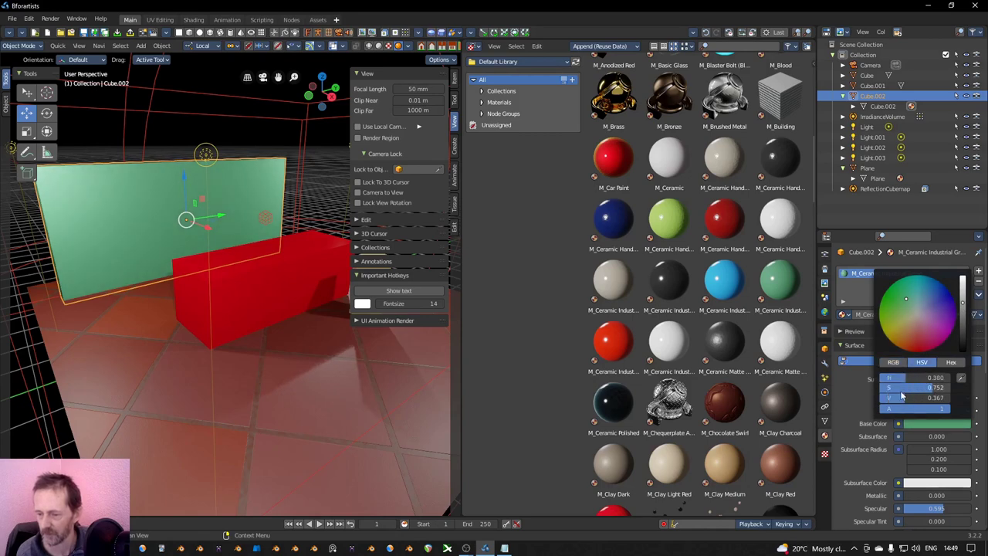
drag(901, 391, 917, 390)
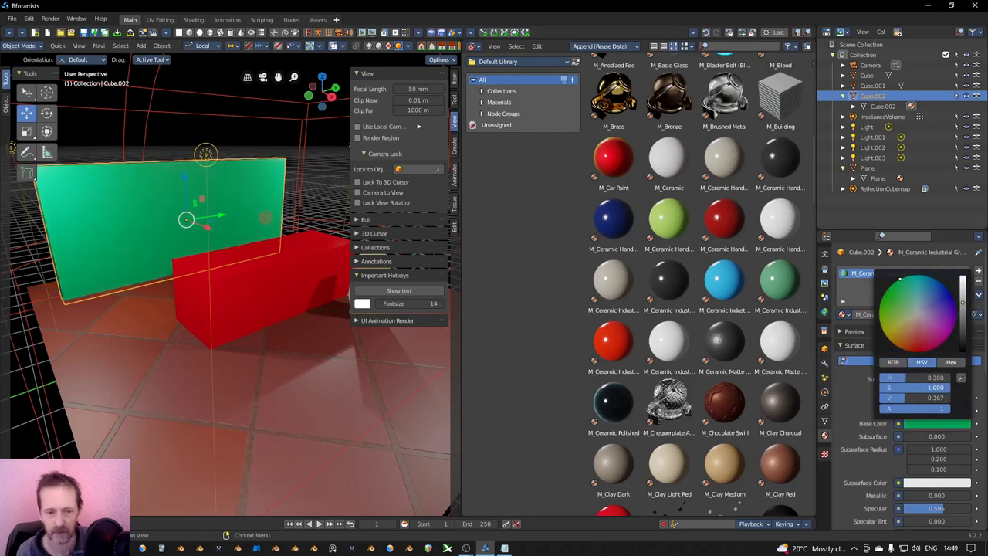
Step: Replace the floor plane's tile material with M_Ceramic Industrial Beige
click(304, 376)
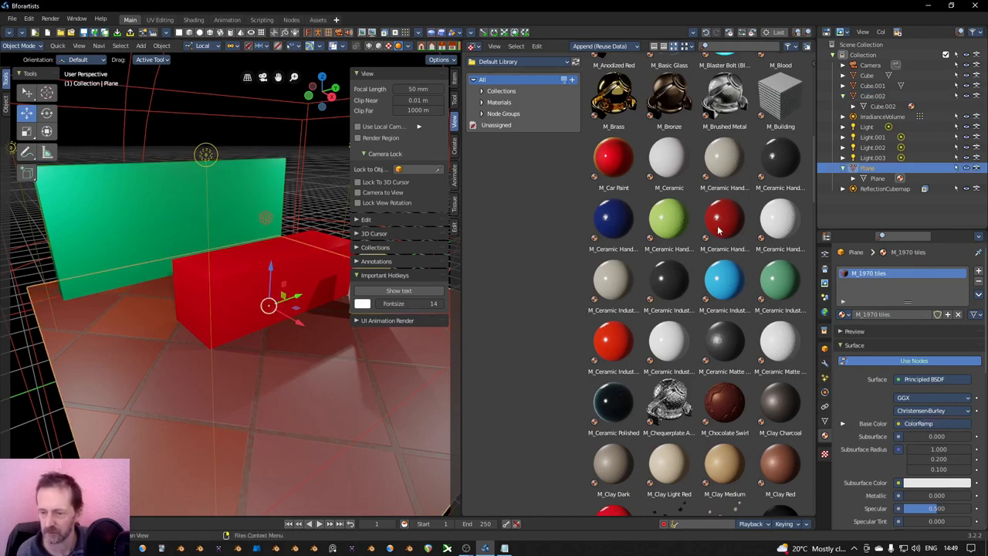
click(606, 281)
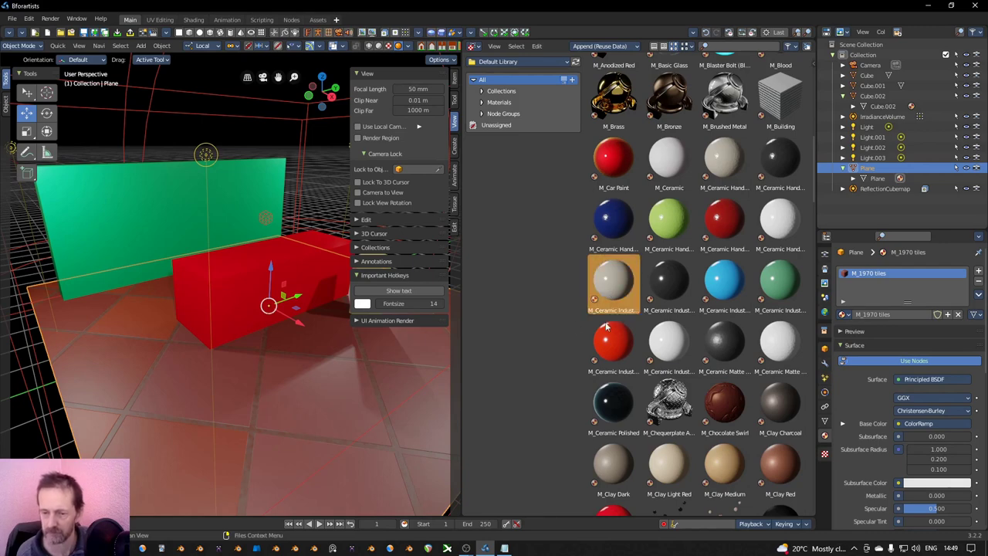
drag(601, 286, 349, 390)
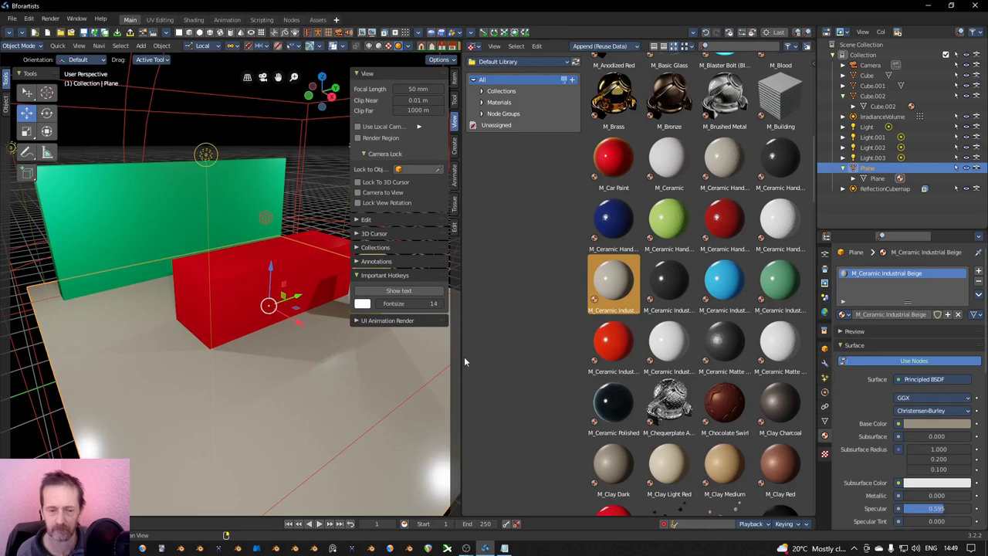
Step: Rebake only the reflection cubemap in the Eevee indirect lighting settings and inspect the scene from the front
click(825, 269)
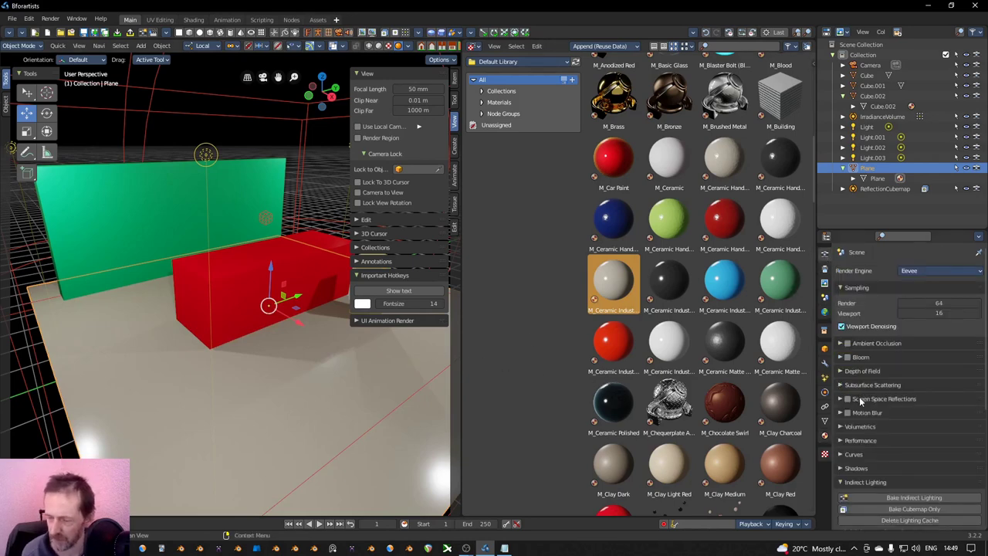
scroll(864, 417, down, 2)
click(877, 445)
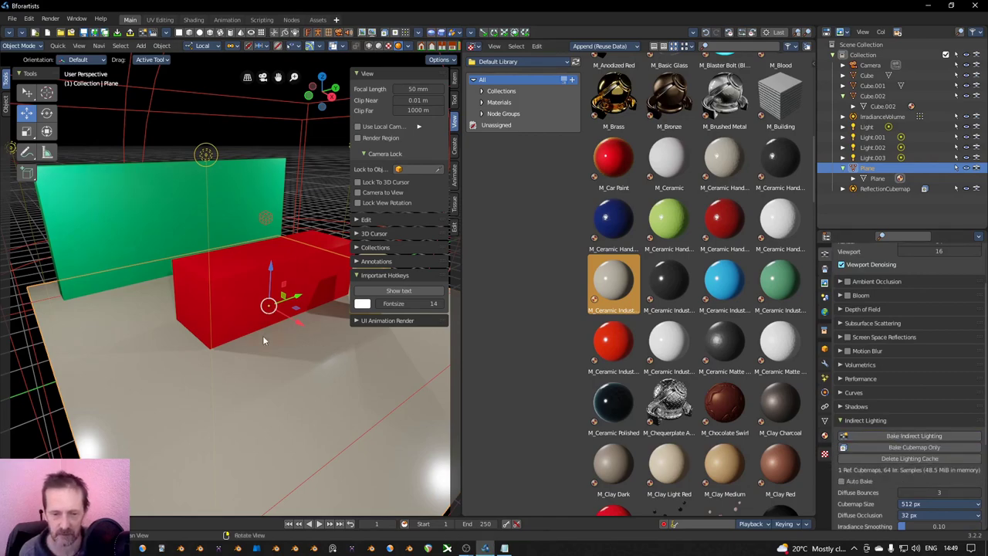
mouse_move(215, 317)
middle_down()
mouse_move(241, 331)
mouse_move(310, 307)
mouse_move(78, 306)
mouse_move(136, 328)
mouse_move(193, 322)
mouse_move(167, 317)
mouse_move(179, 333)
mouse_move(224, 318)
middle_up()
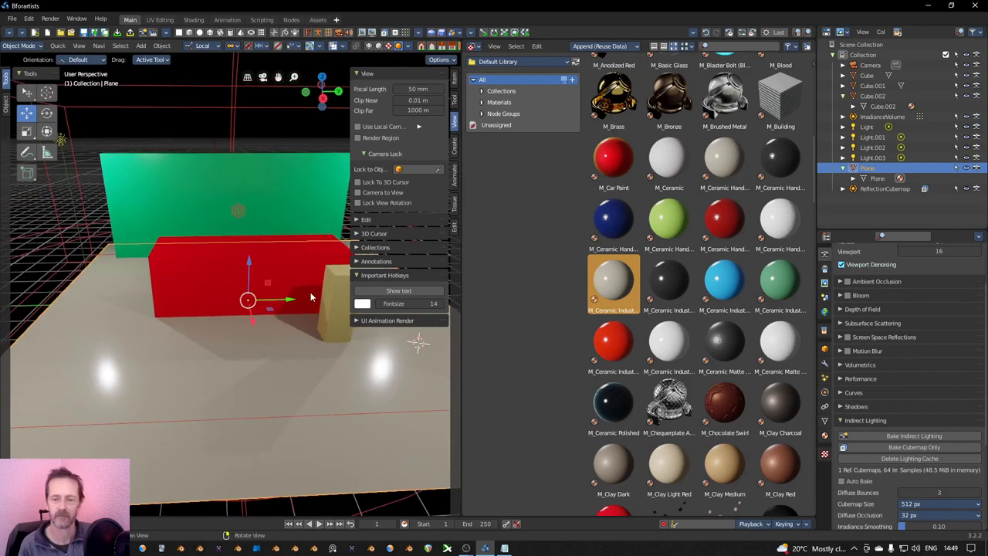
Step: Apply the M_Basic Glass material to the small yellow box and view it from a lower angle
scroll(687, 312, up, 8)
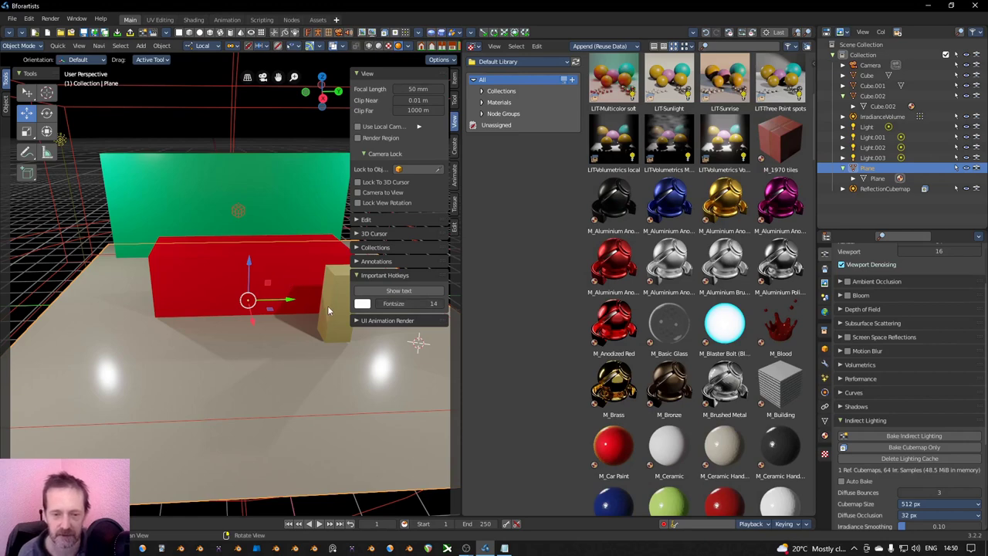
click(327, 306)
drag(670, 328, 338, 304)
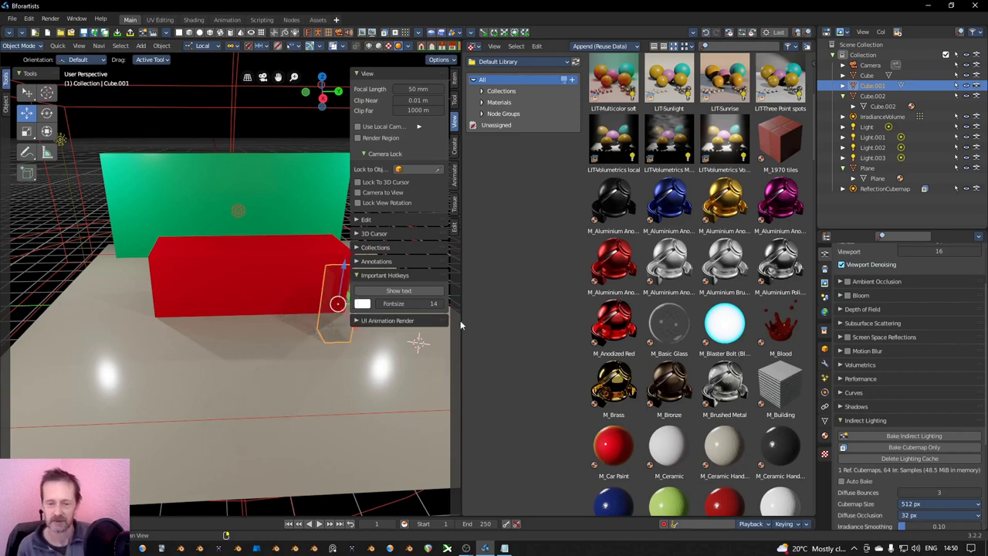
middle_drag(244, 357, 241, 318)
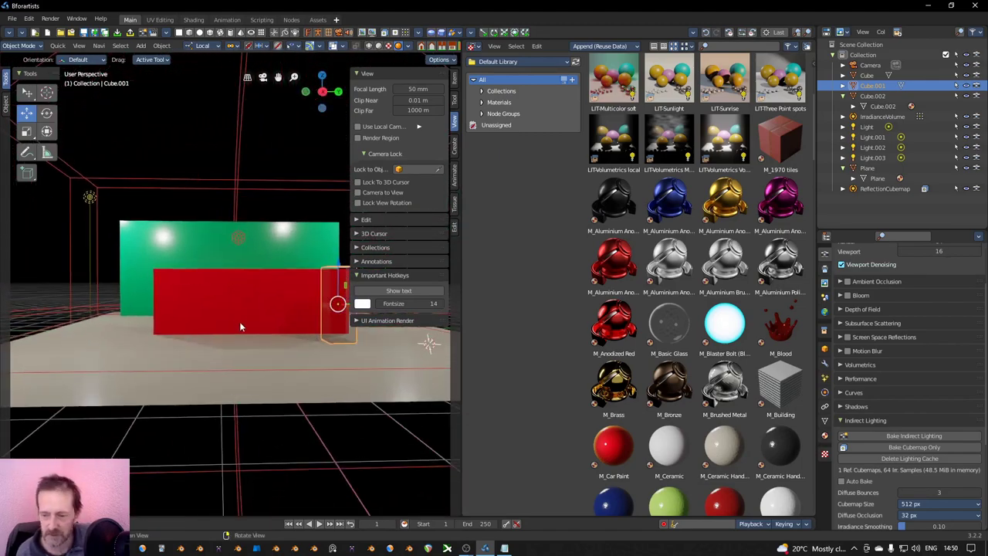
Step: Enable Screen Space Reflections in the Eevee render settings, expand its options, and inspect the reflections on the floor
click(825, 437)
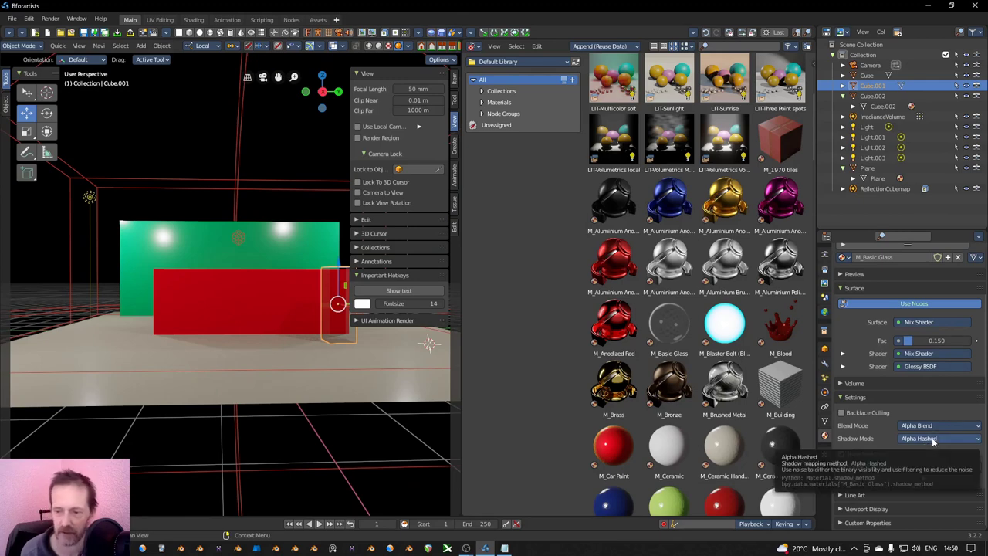
click(824, 262)
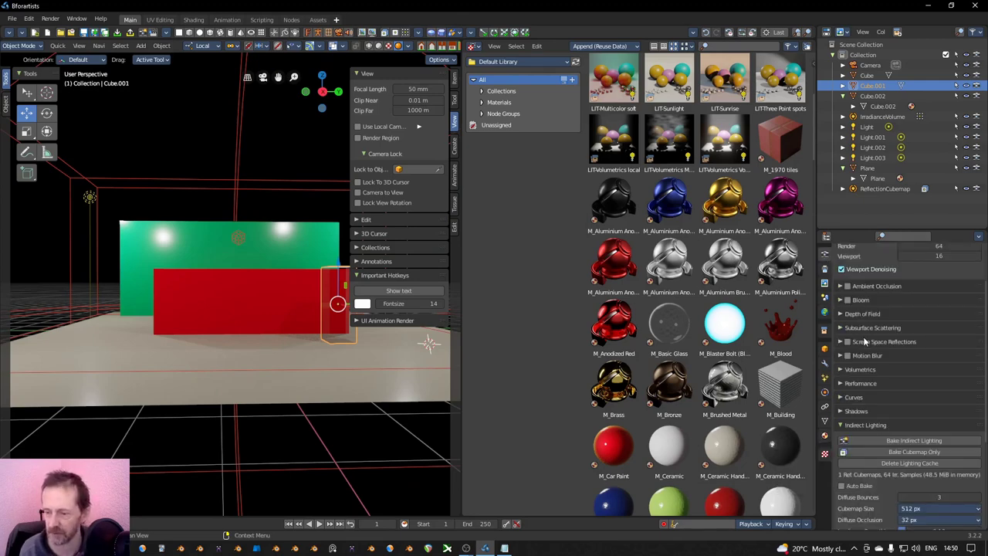
click(847, 341)
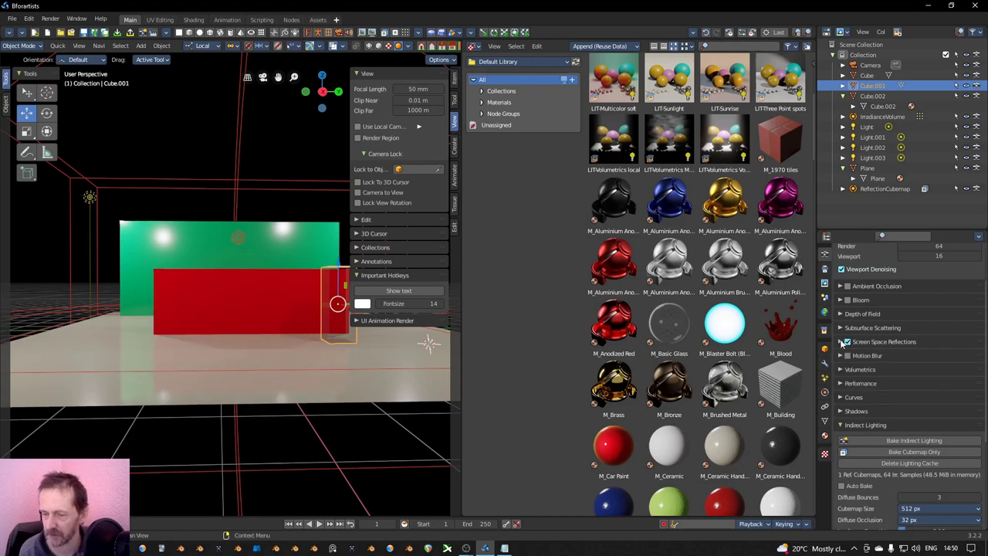
click(840, 341)
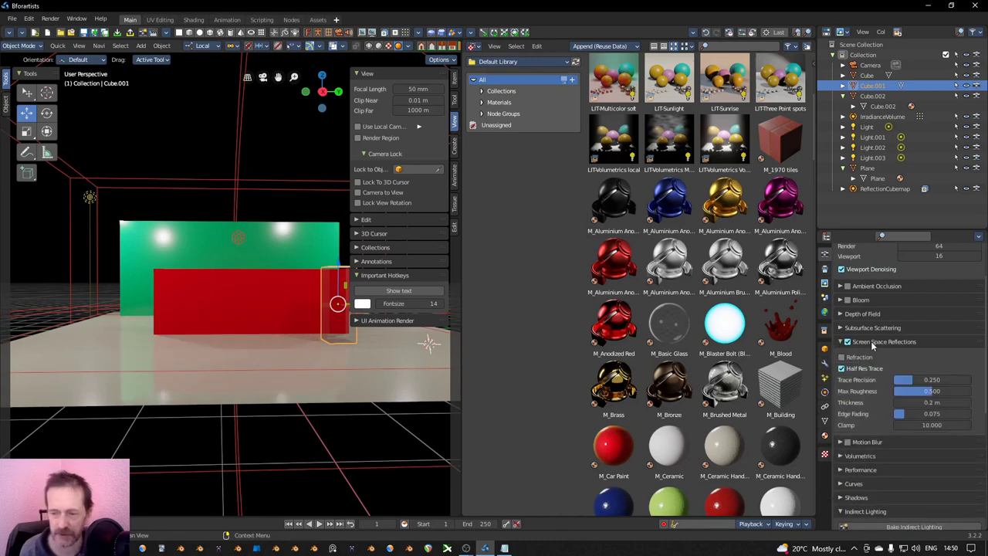
middle_drag(208, 316, 191, 336)
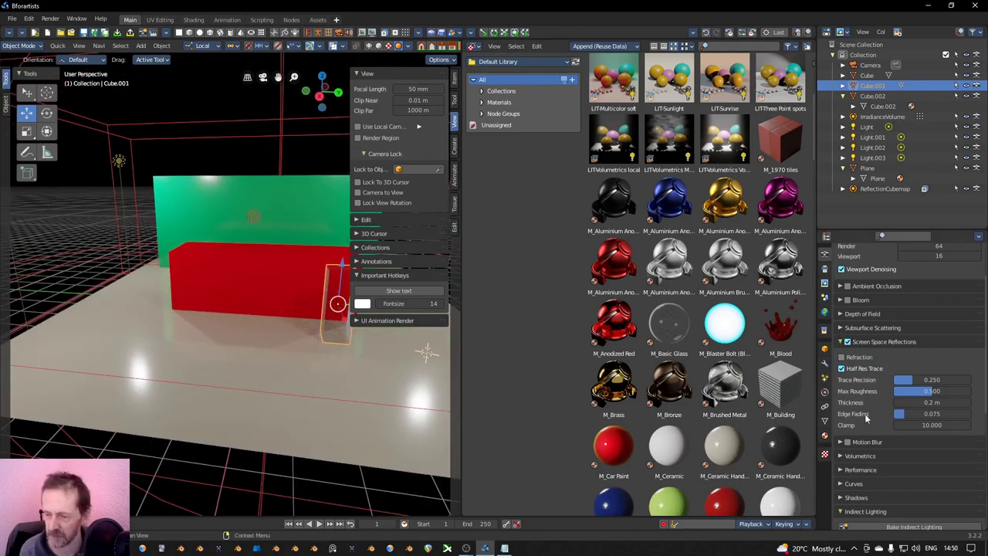
Step: Bake the scene's indirect lighting and check the floor reflections around the glass box from another angle
scroll(868, 418, down, 2)
click(895, 467)
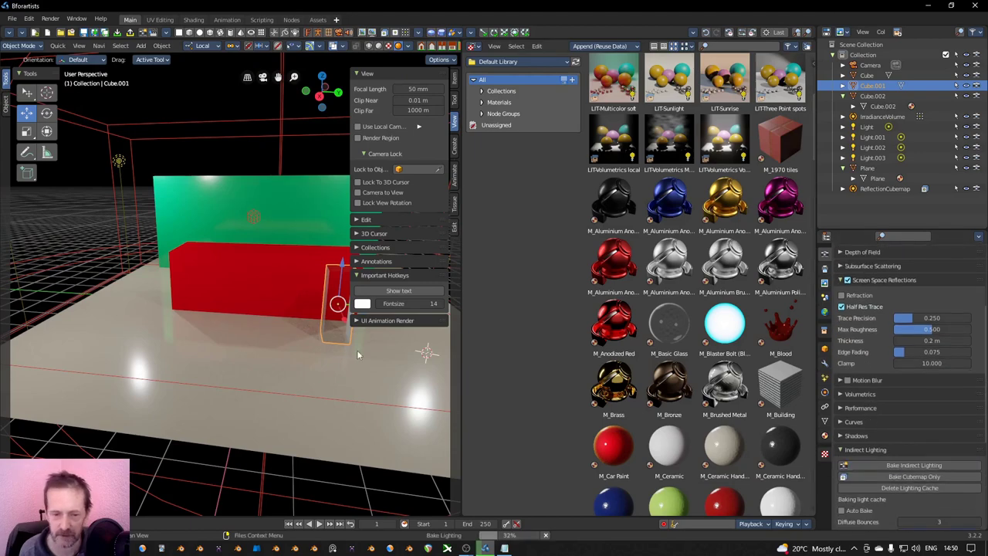
middle_drag(308, 358, 273, 360)
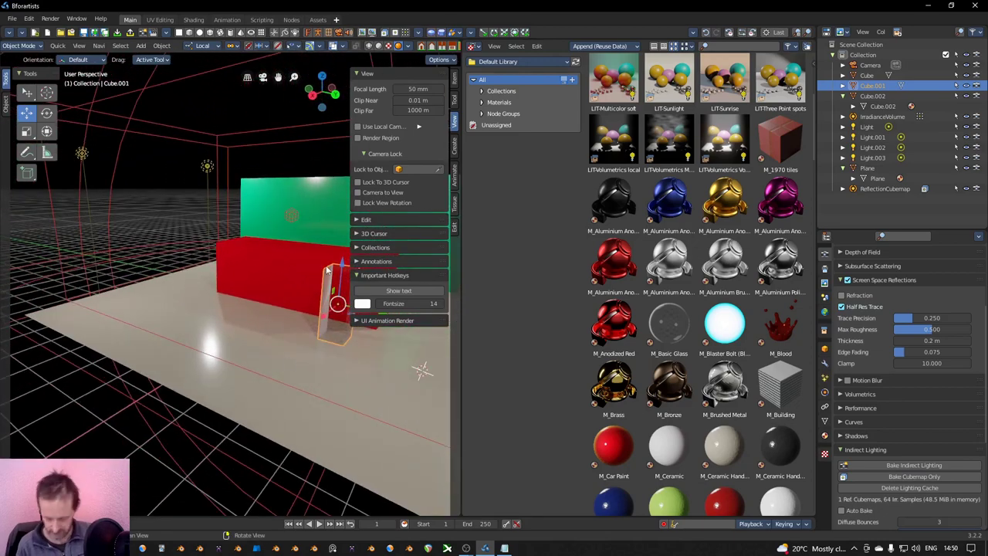
Step: Look through the scene camera and turn the asset browser area into a second 3D viewport
key(KP_0)
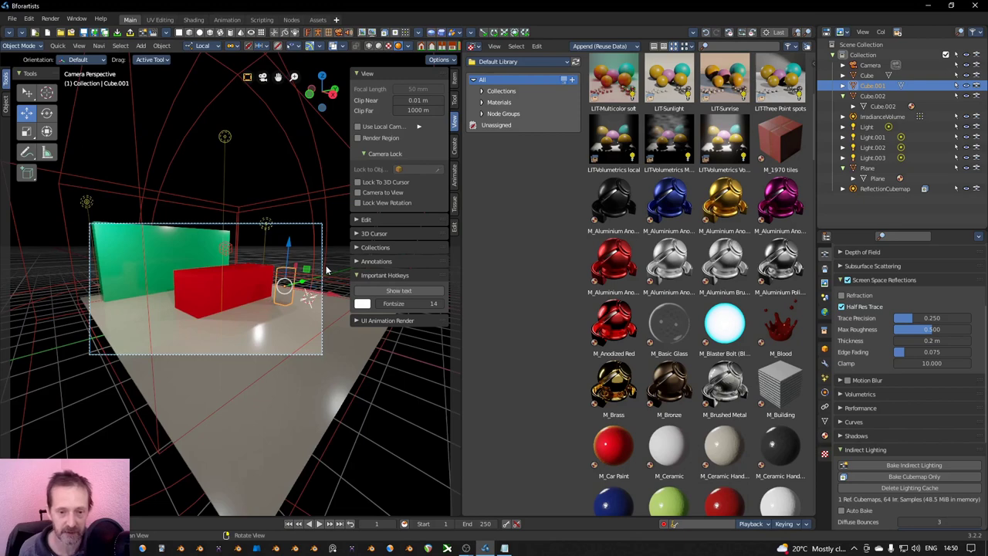
click(472, 48)
click(494, 76)
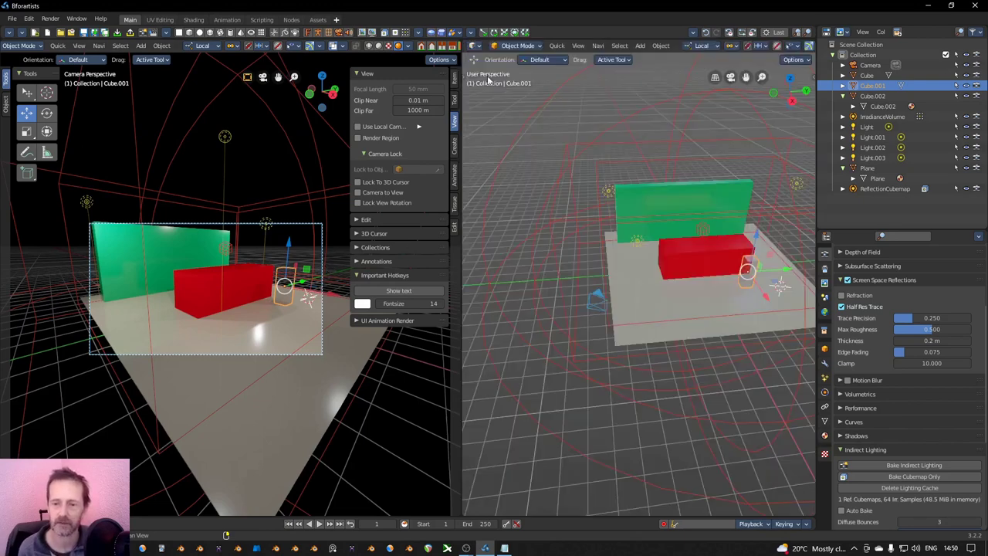
Step: Move the camera in front of the floor to about X 11.1 m, Y -3.2 m, Z 3.2 m, and activate the Rotate tool
click(599, 299)
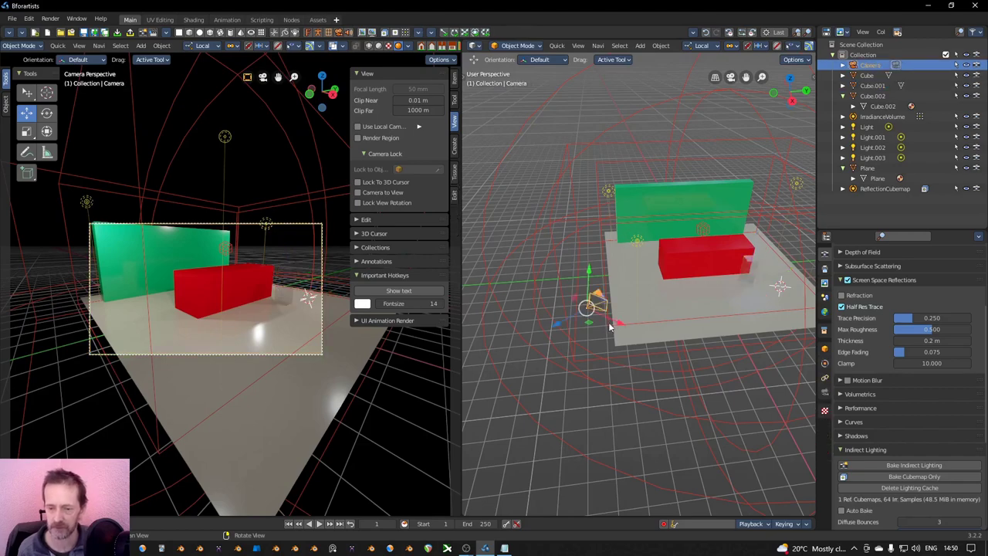
key(g)
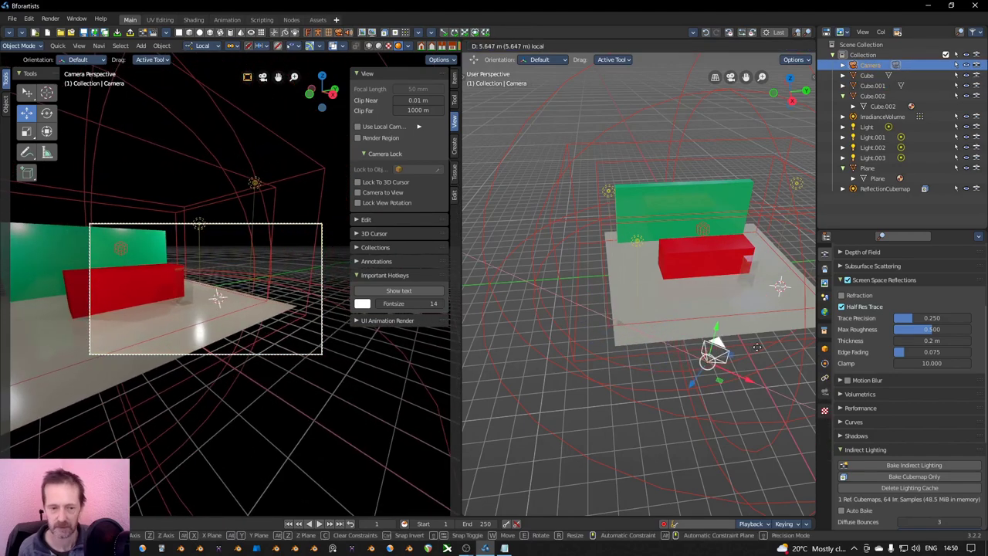
click(751, 361)
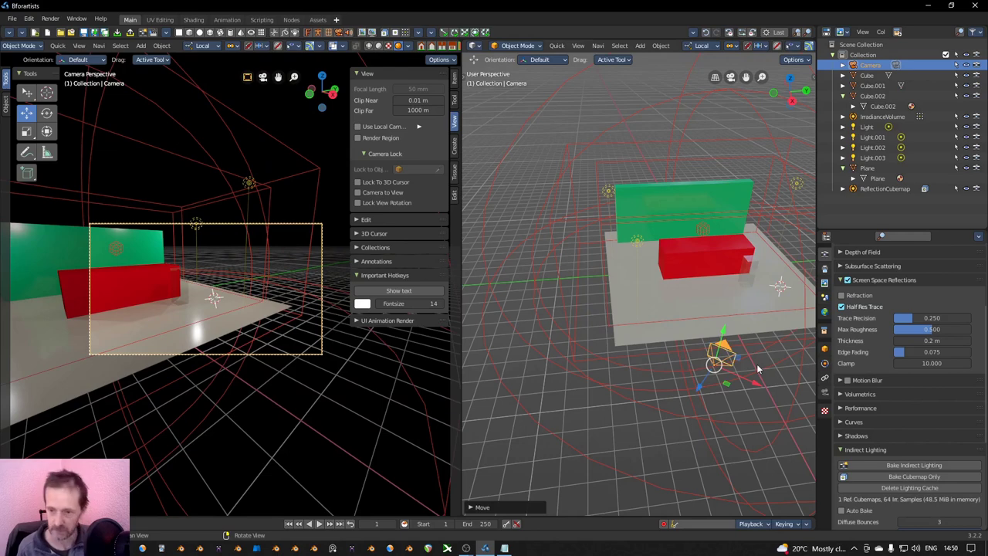
key(r)
drag(747, 391, 794, 267)
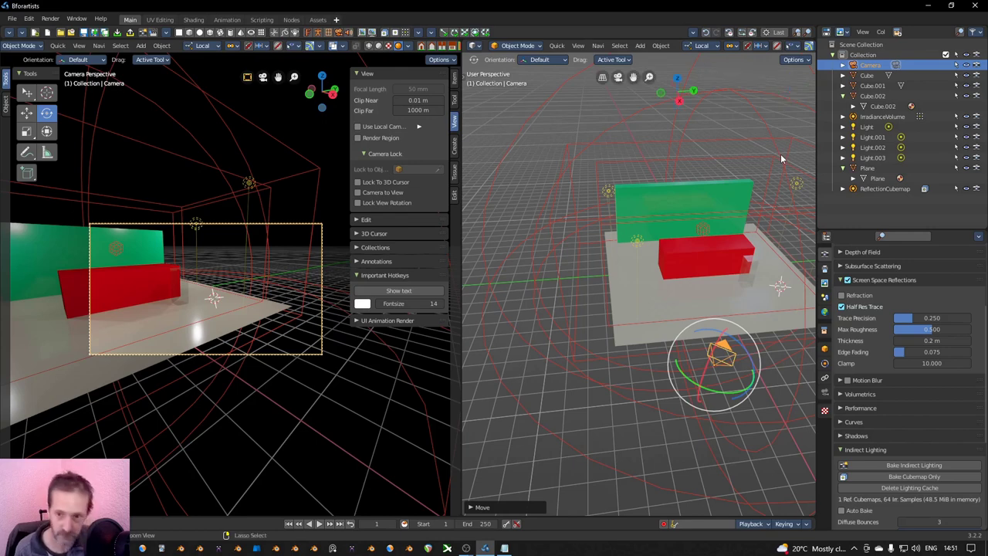
Step: Enable the Camera to View lock in the second 3D viewport
key(n)
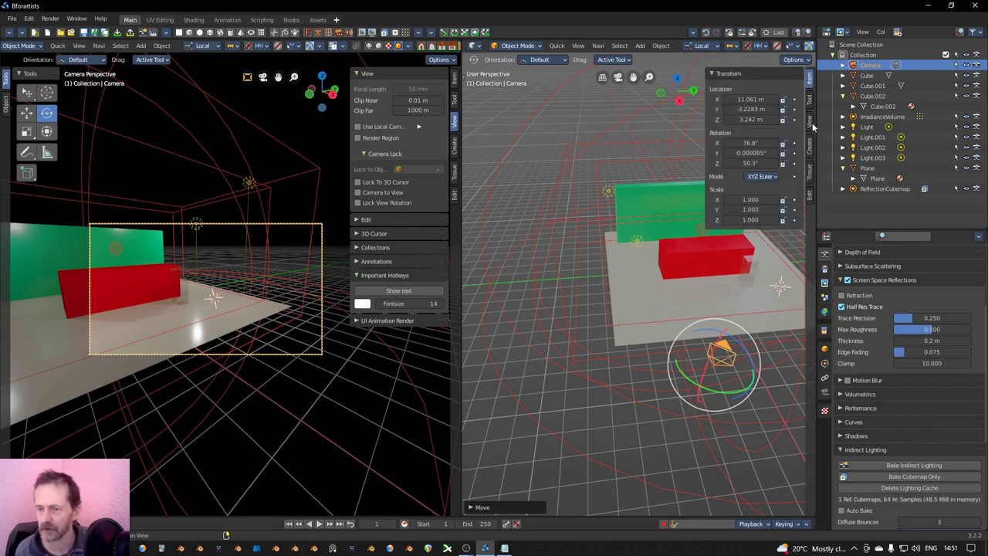
click(811, 124)
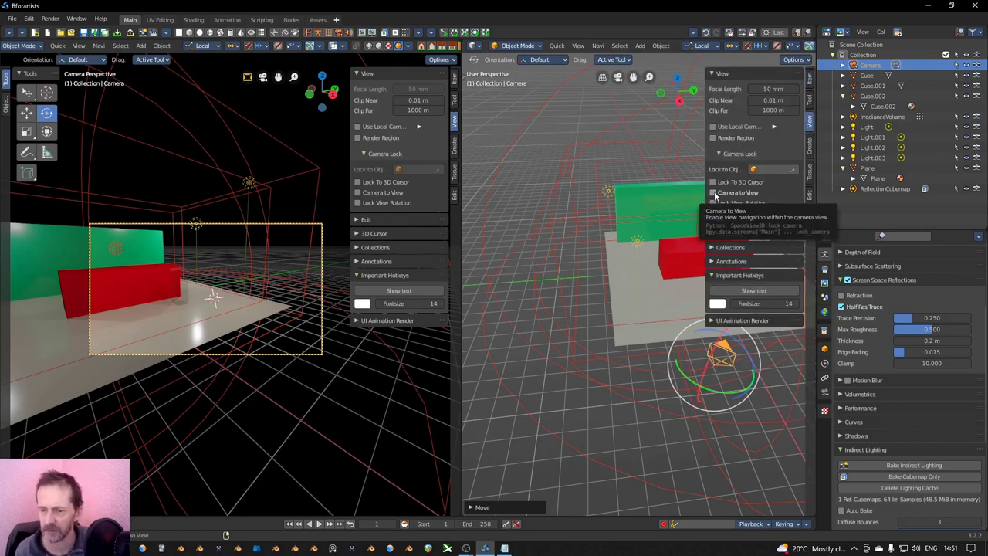
click(712, 193)
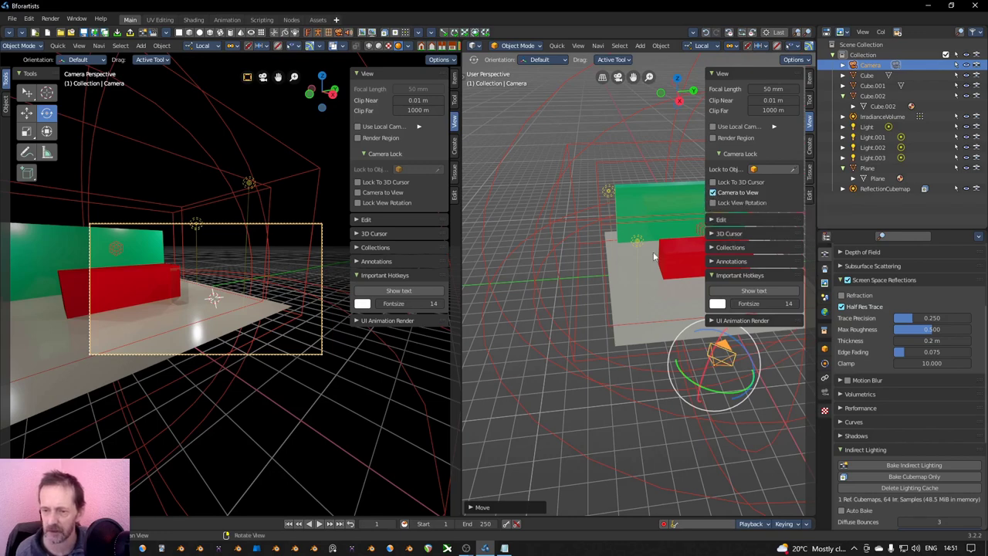
mouse_move(255, 295)
shift+middle_down()
mouse_move(224, 298)
mouse_move(259, 296)
shift+middle_up()
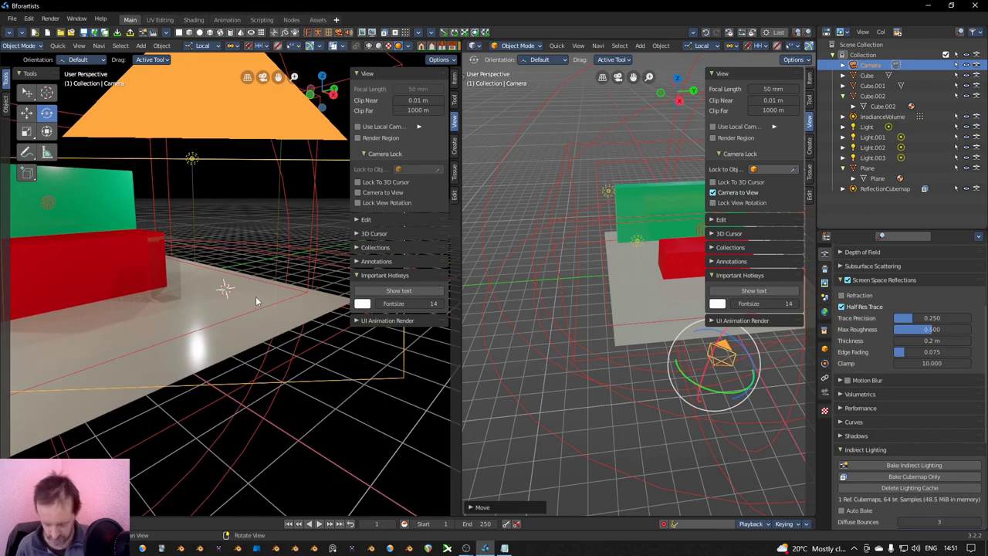
Step: Frame the green wall, red box and glass box from the front through the camera, and turn off Camera to View
key(KP_0)
mouse_move(599, 311)
middle_down()
mouse_move(577, 304)
mouse_move(615, 312)
middle_up()
scroll(622, 312, down, 2)
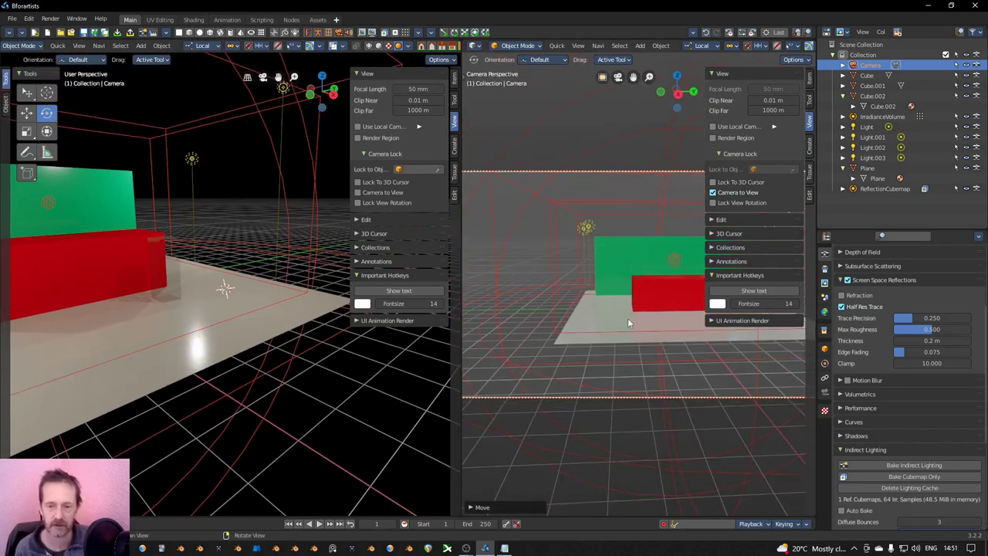
scroll(617, 341, up, 6)
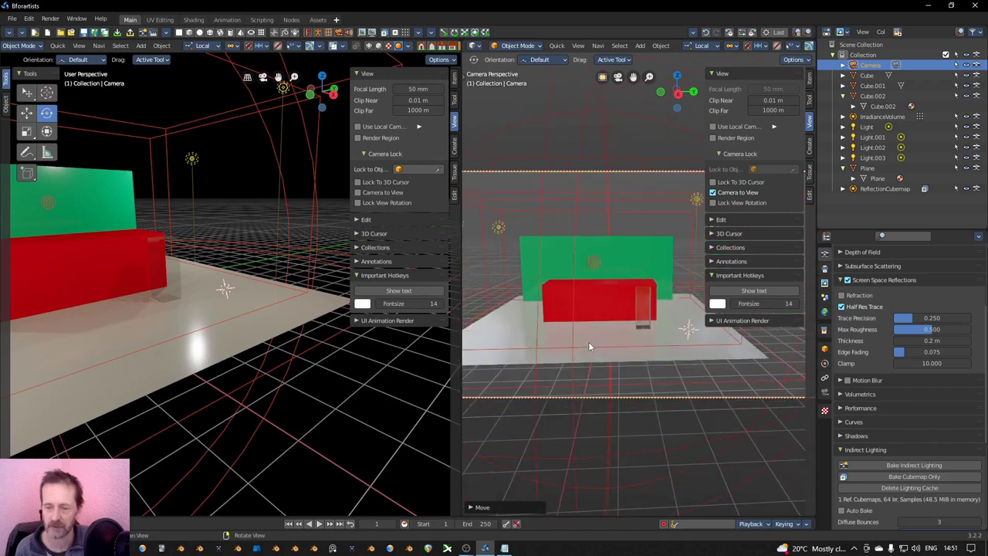
middle_drag(606, 348, 622, 301)
scroll(605, 337, down, 2)
click(618, 240)
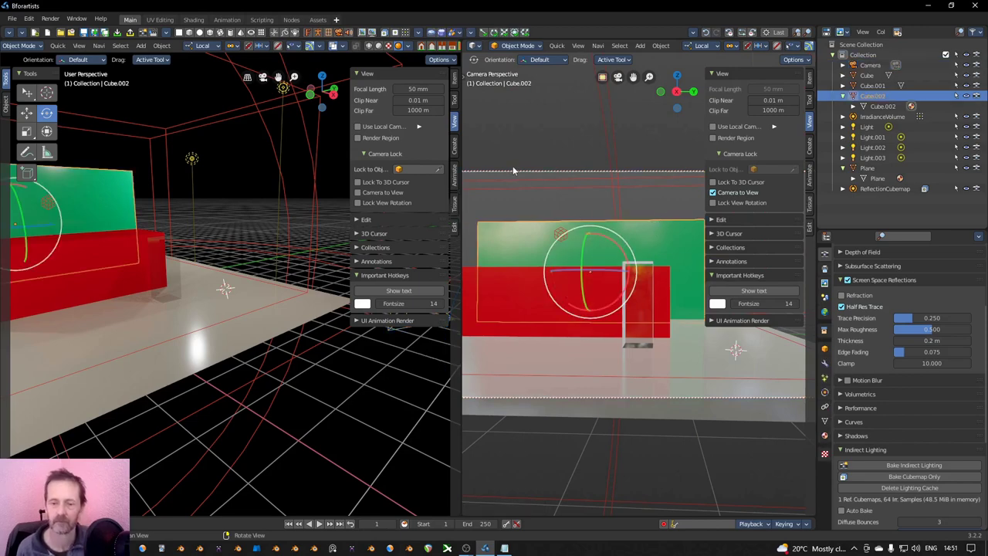
click(713, 192)
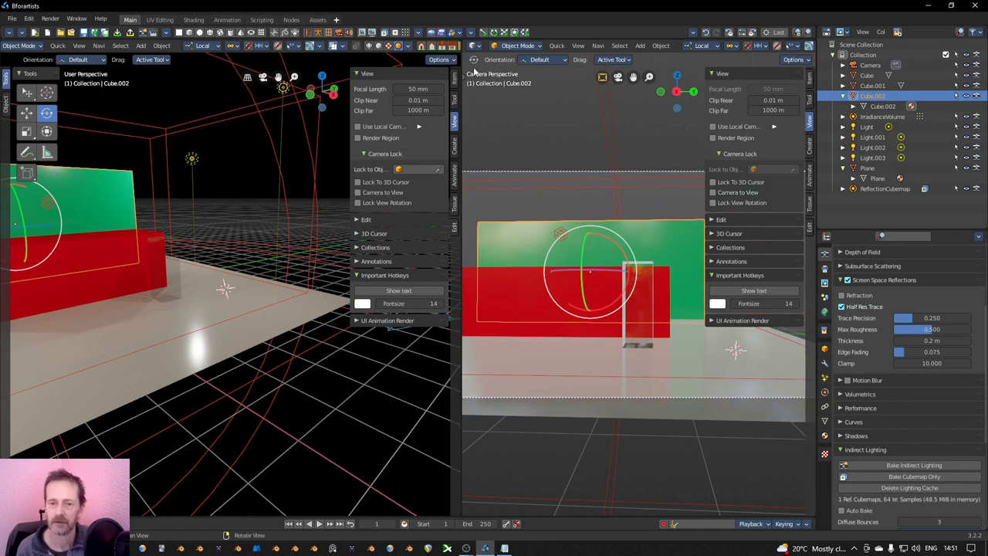
Step: Render the camera view as a still image, examine the glass and floor reflections, and close the render window
click(53, 22)
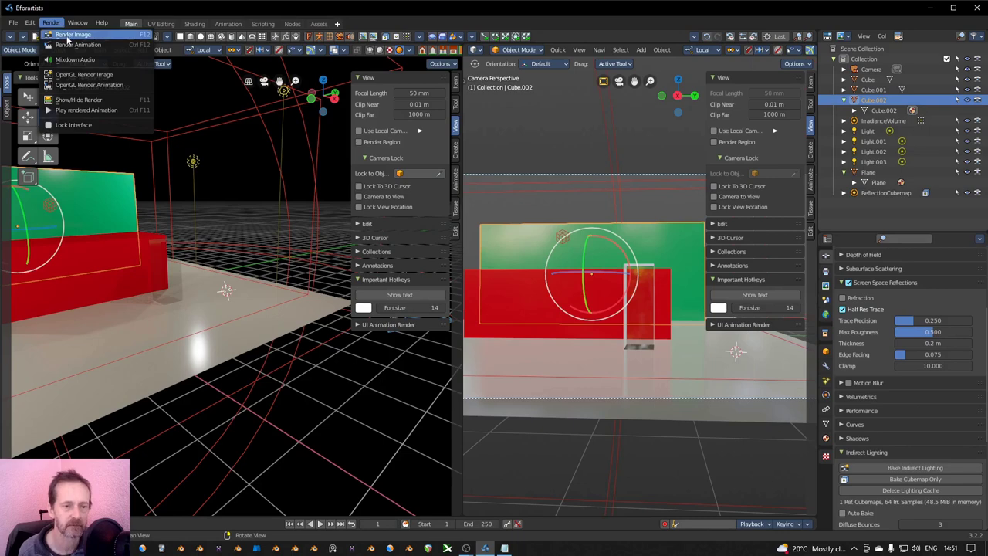
click(65, 32)
scroll(517, 250, down, 2)
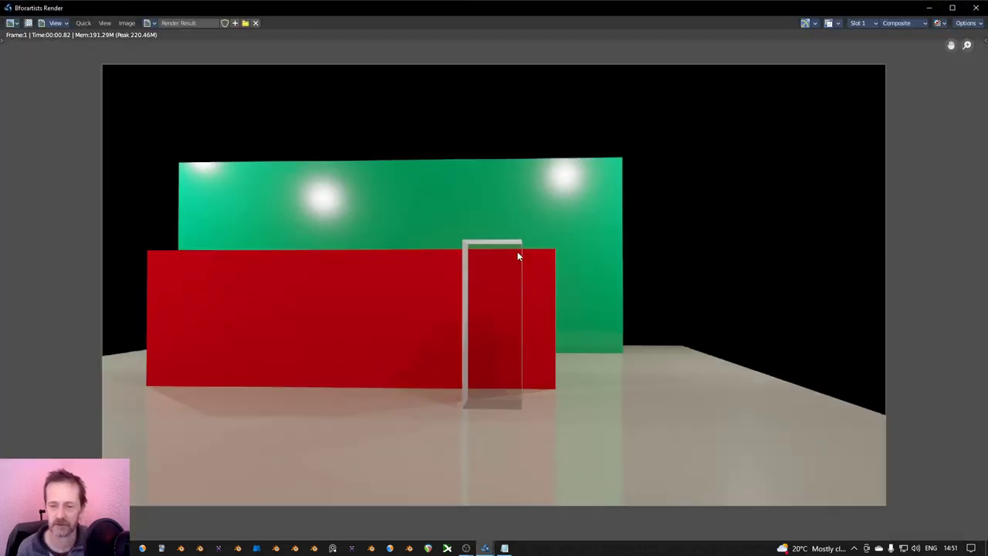
scroll(518, 252, up, 1)
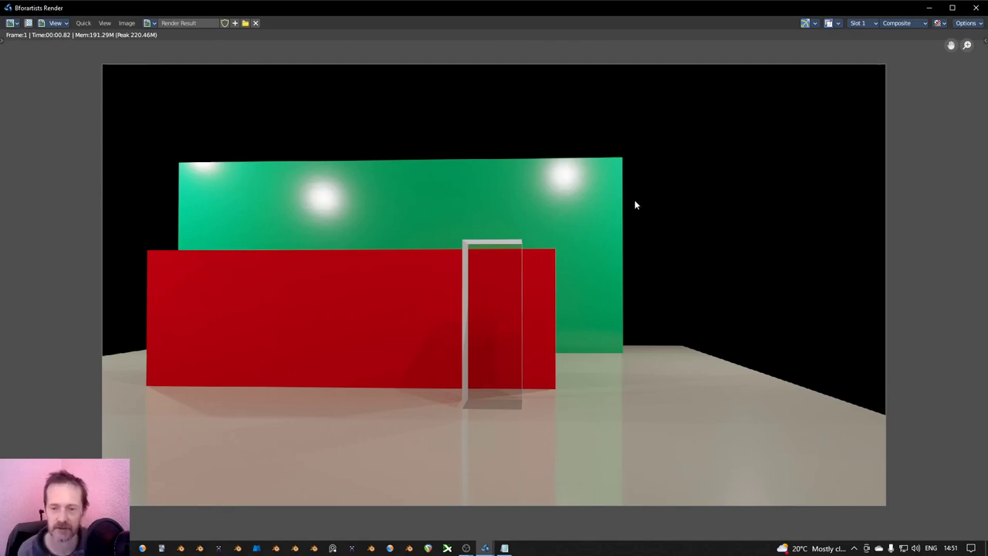
click(976, 7)
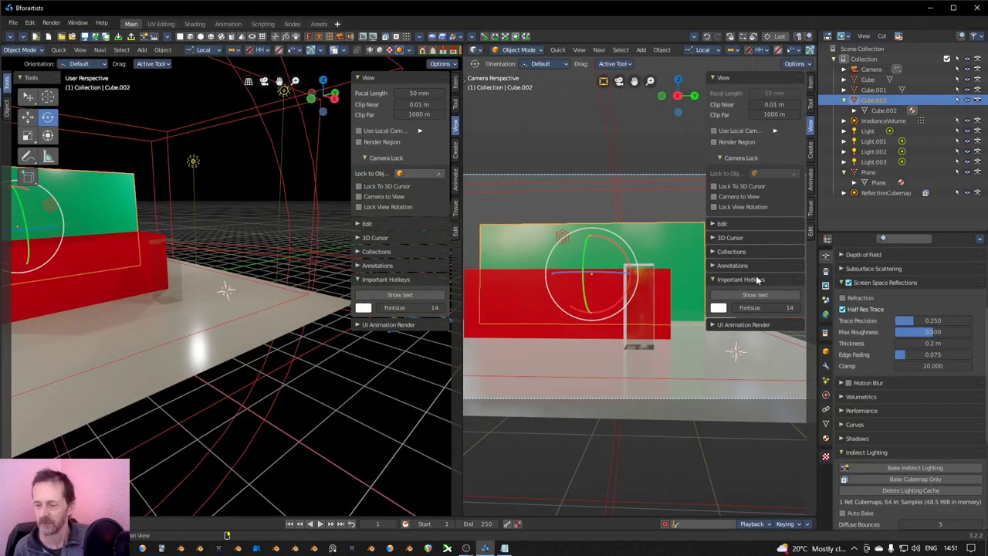
Step: Show the tool shelf in the second 3D viewport and widen the first viewport
scroll(900, 300, up, 5)
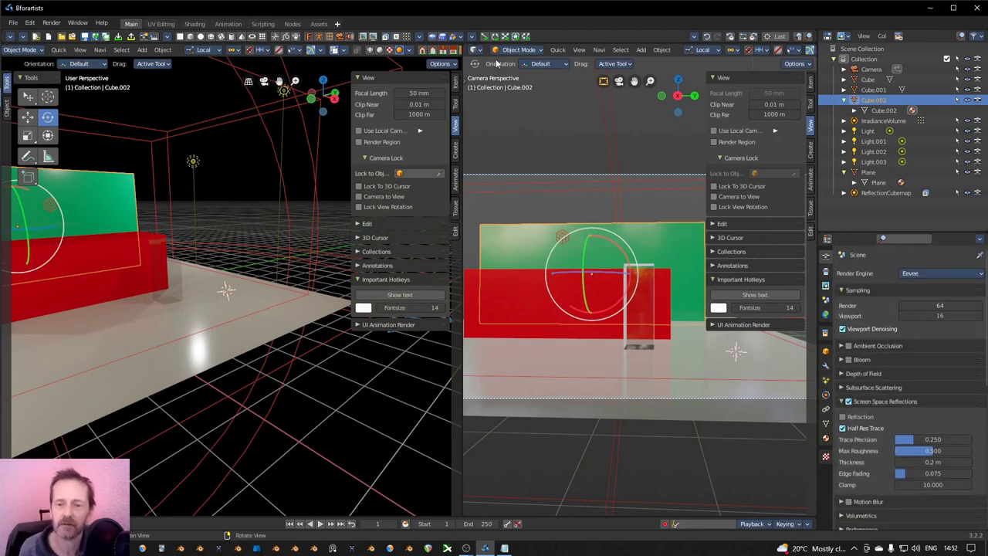
click(464, 79)
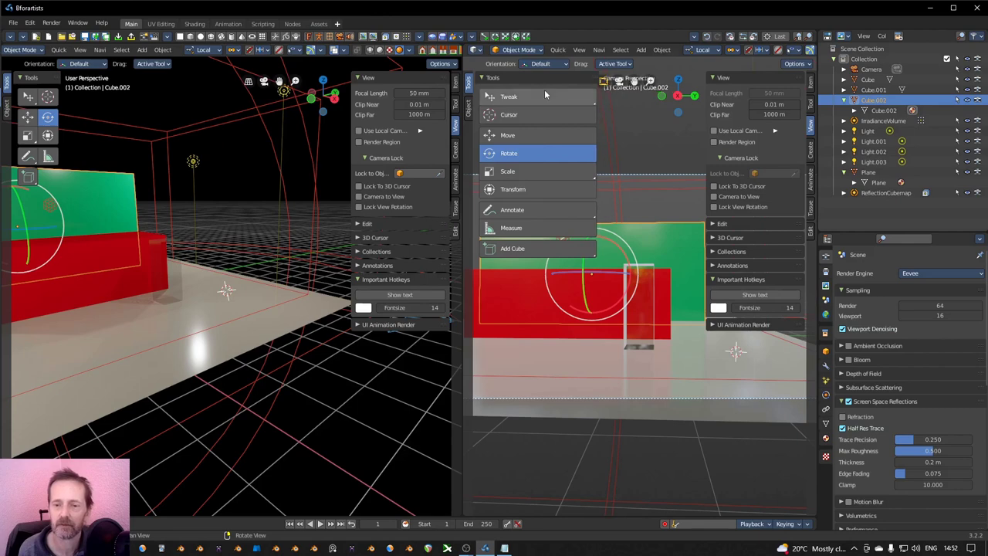
drag(459, 144, 585, 144)
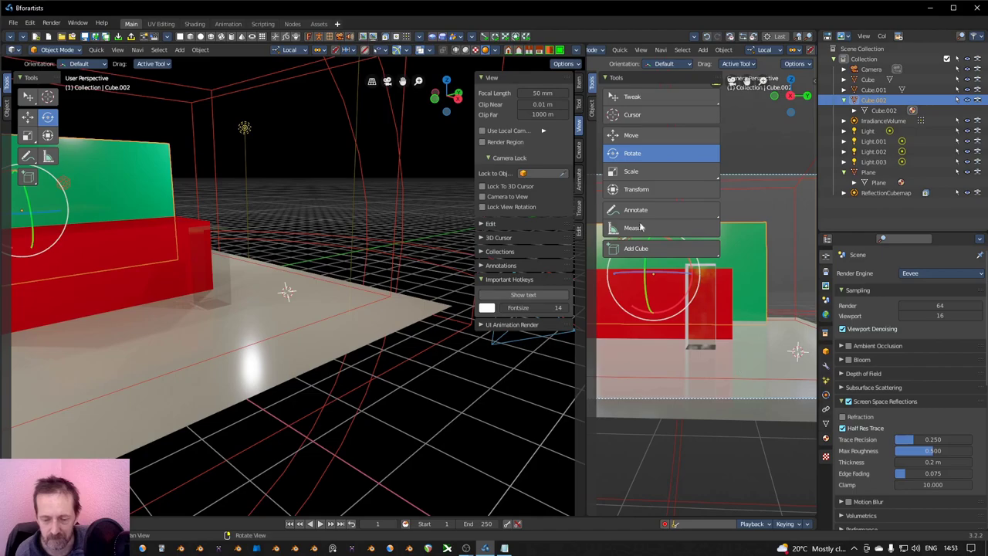
Step: Switch to the web browser, return from the Important Hotkeys PDF to the manual list, and open the Bforartists home page
key(alt+Tab)
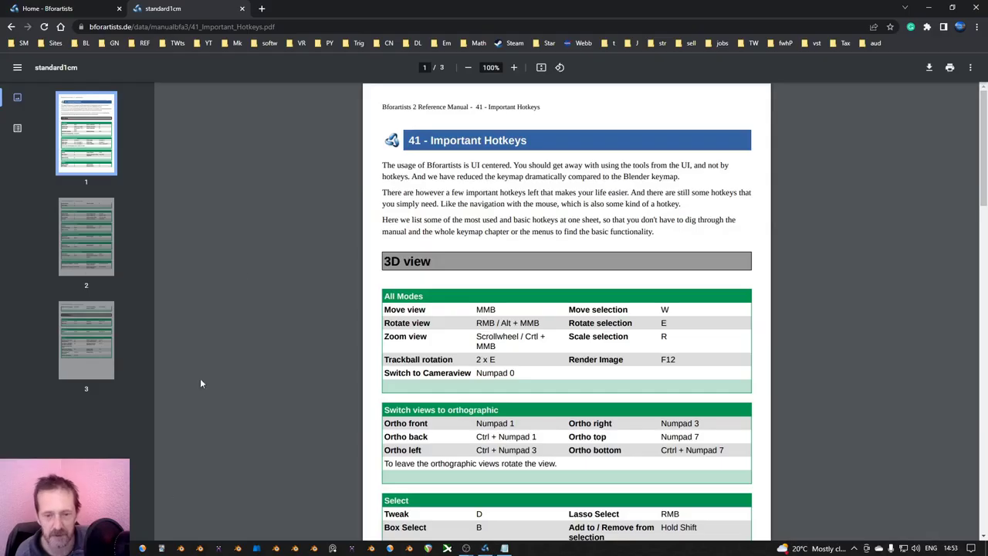
click(11, 26)
scroll(279, 143, up, 4)
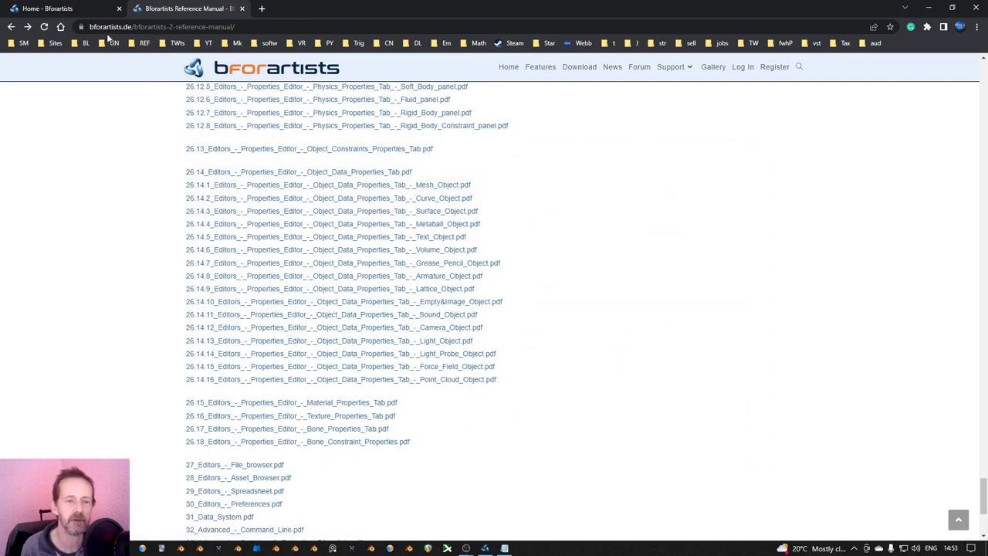
scroll(274, 124, up, 3)
scroll(273, 121, up, 2)
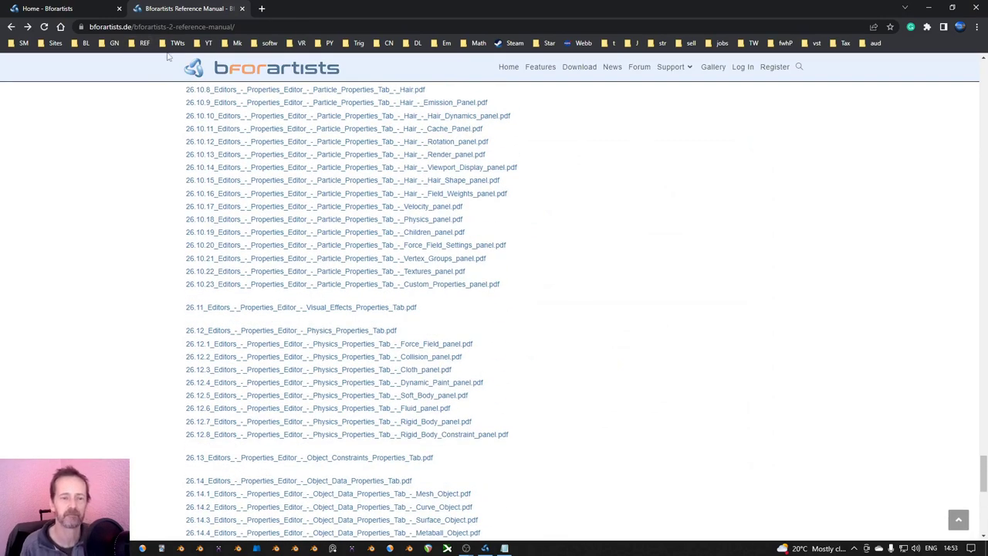
click(274, 73)
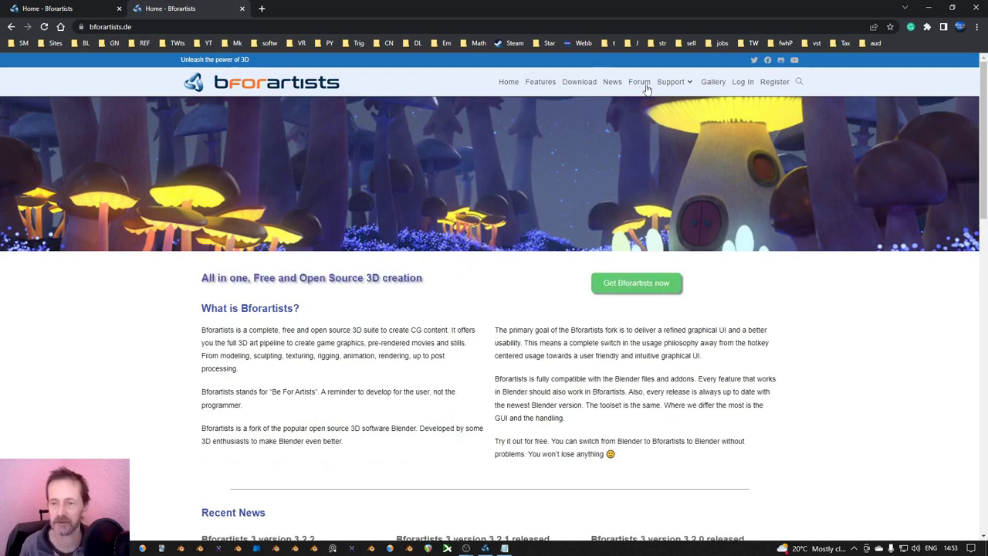
Step: Open the Bforartists Reference Manual page and examine its list of chapter PDFs, including 41_Important_Hotkeys.pdf
mouse_move(672, 89)
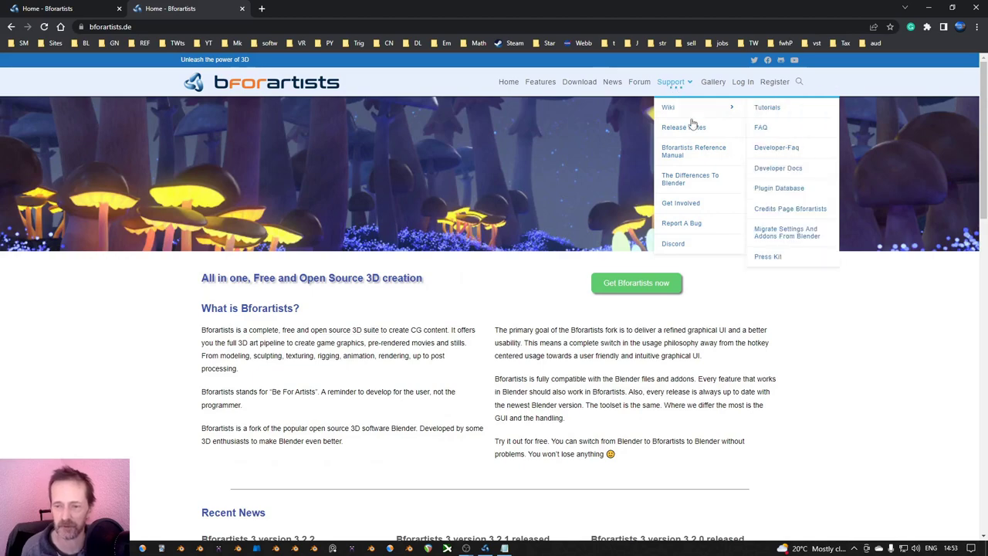
click(693, 149)
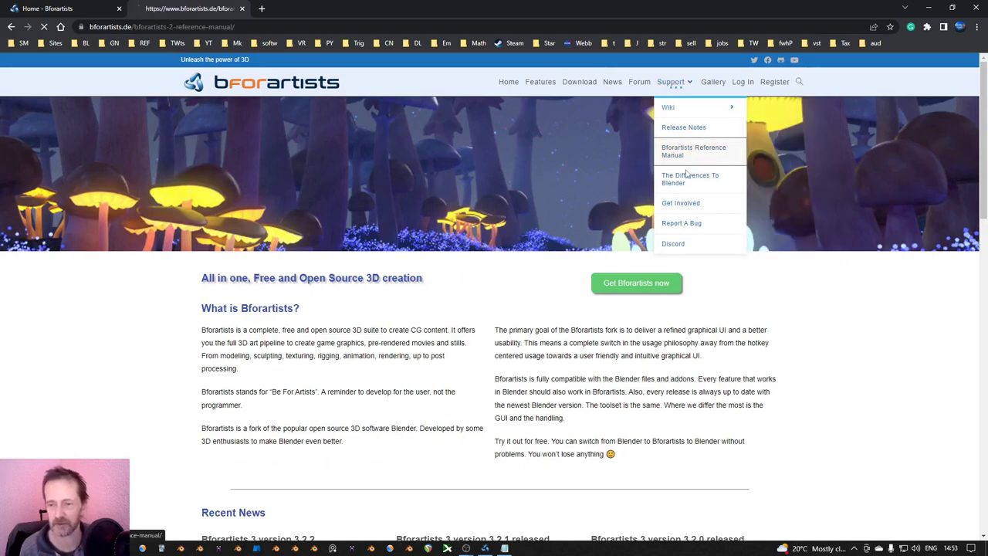
drag(983, 77, 983, 514)
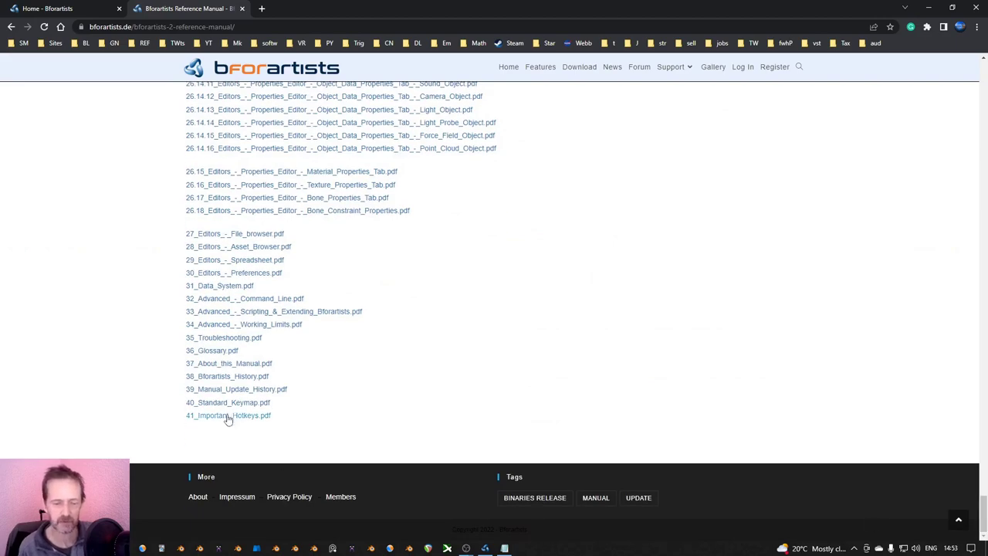
scroll(321, 391, up, 15)
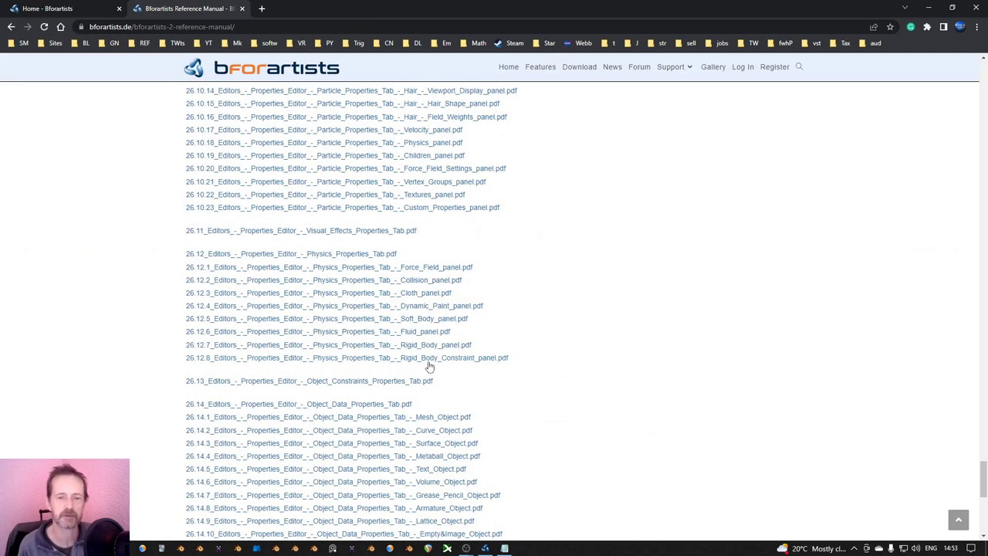
scroll(428, 363, up, 15)
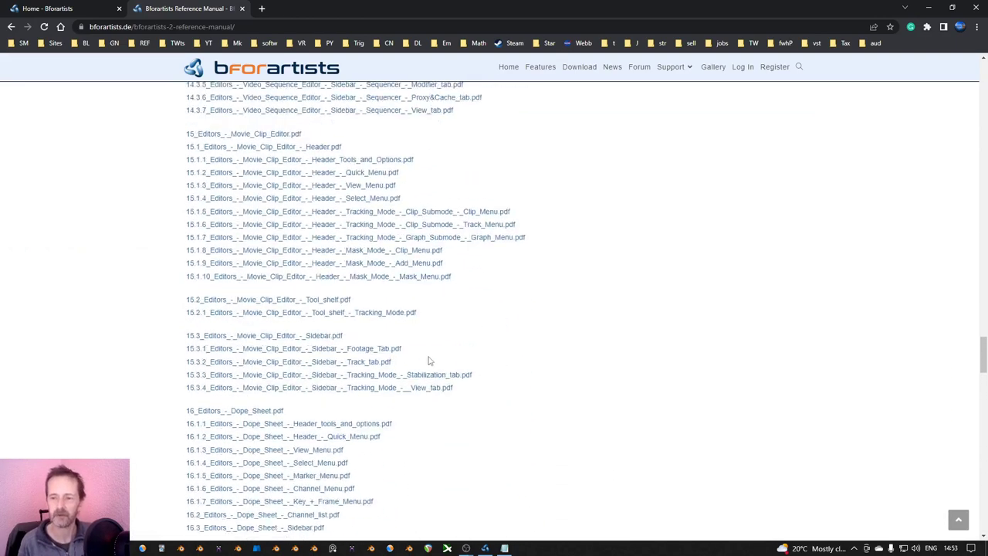